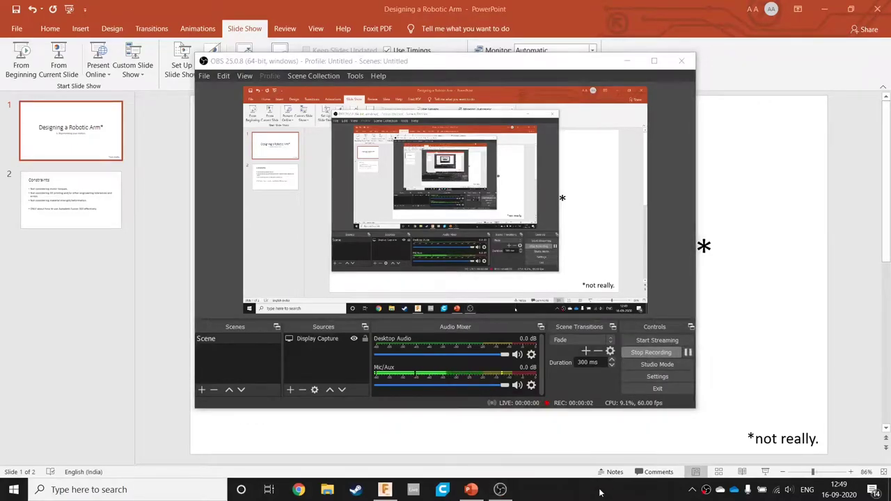
Step: Bring the Designing a Robotic Arm presentation forward and present it from the first slide
{"action": "left_click", "coordinate": [794, 189]}
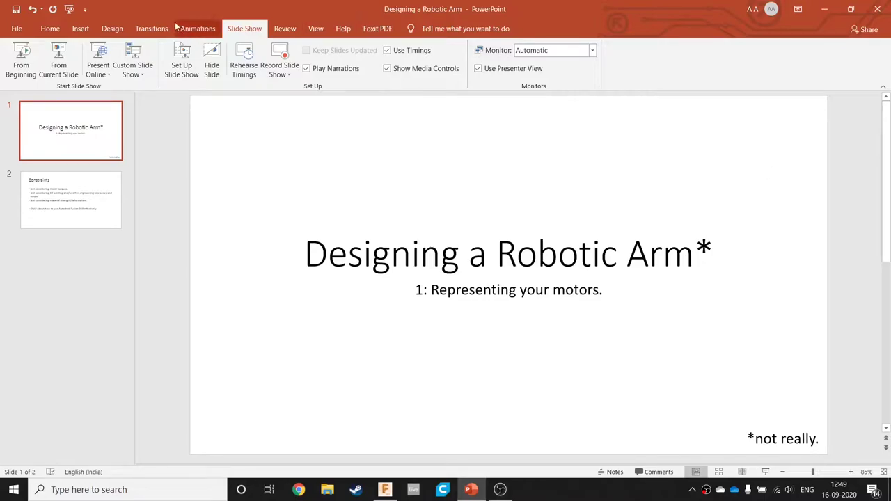
{"action": "left_click", "coordinate": [21, 59]}
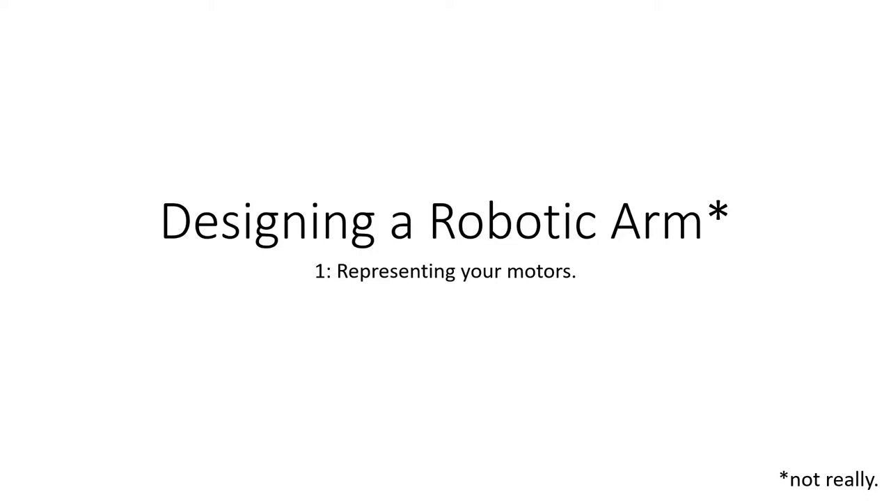
Step: Advance the slide show from the title slide to the Constraints slide
{"action": "key", "text": "Right"}
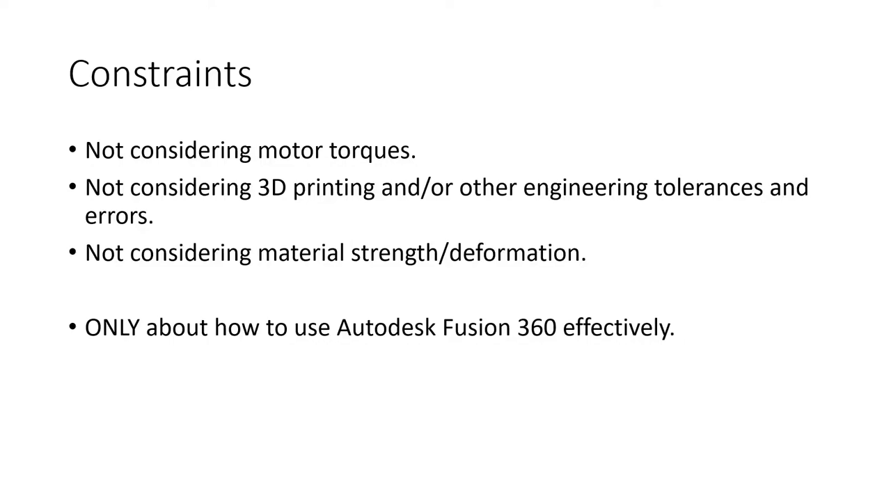
Step: End the slide show, minimize the OBS recorder, and switch to a blank Chrome tab
{"action": "key", "text": "Escape"}
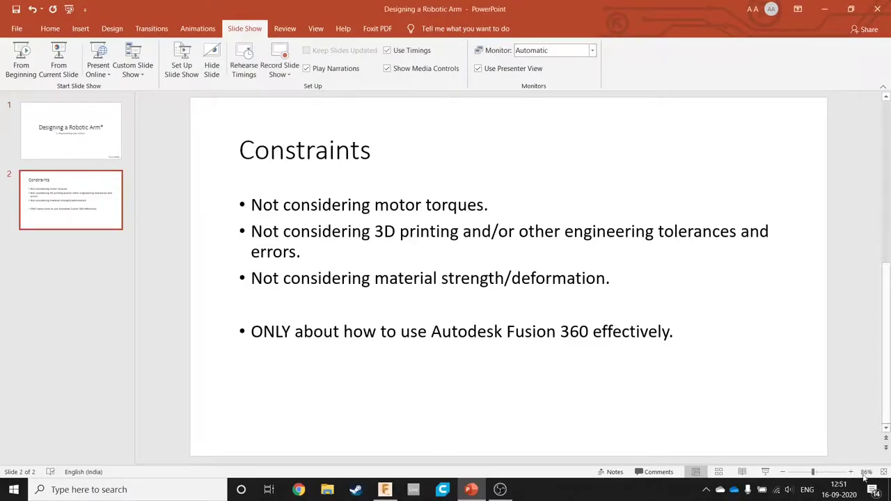
{"action": "left_click", "coordinate": [498, 490]}
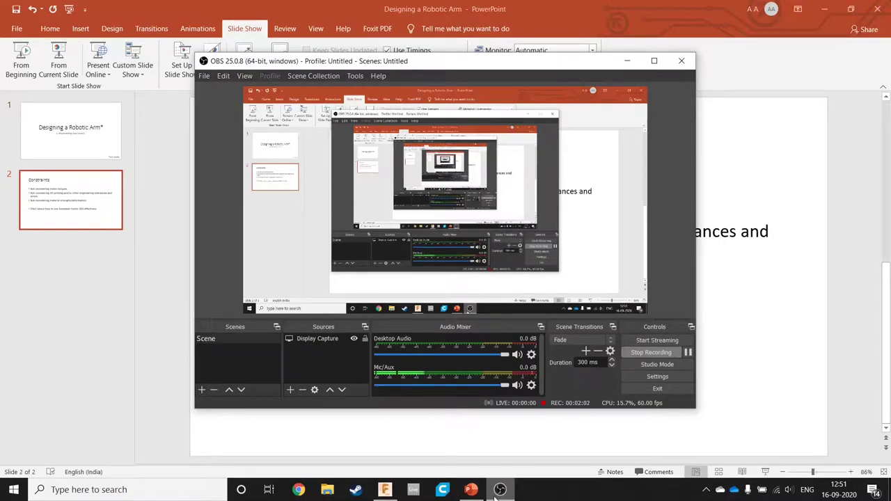
{"action": "left_click", "coordinate": [499, 491]}
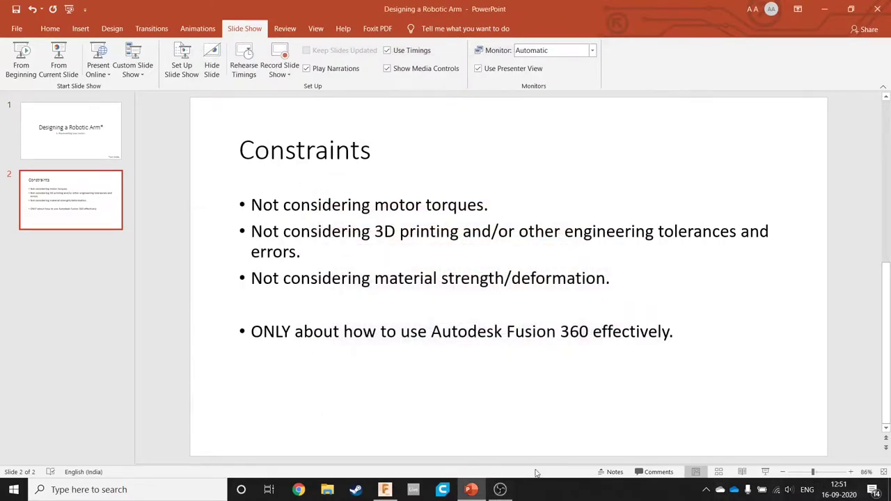
{"action": "left_click", "coordinate": [299, 491]}
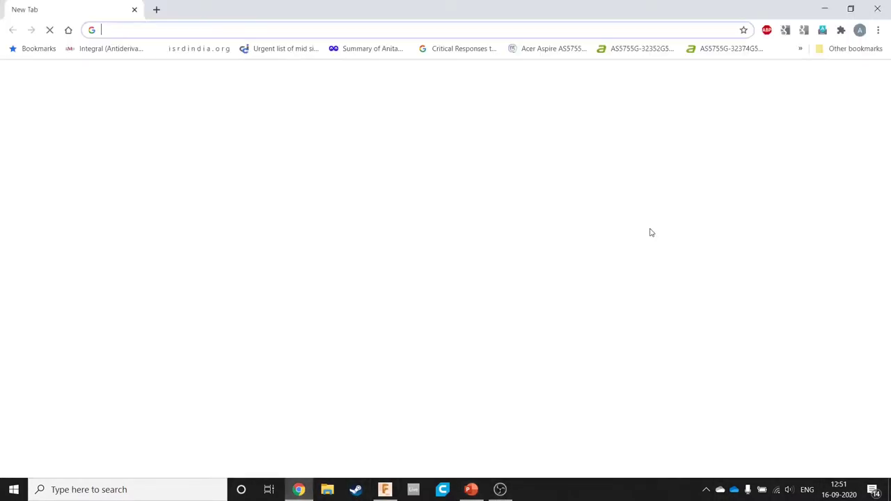
Step: Search Google for 'dynamixel mx 106' and open the MX-106 ROBOTIS e-Manual result
{"action": "type", "text": "roboki"}
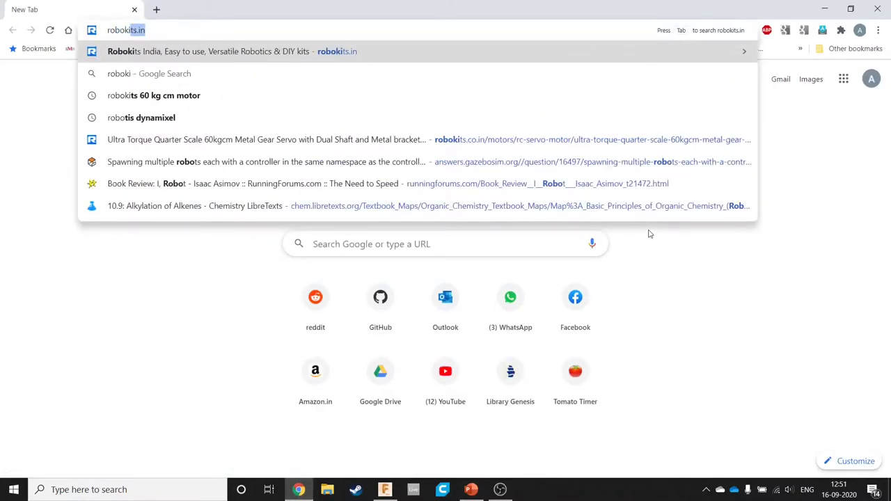
{"action": "key", "text": "Escape"}
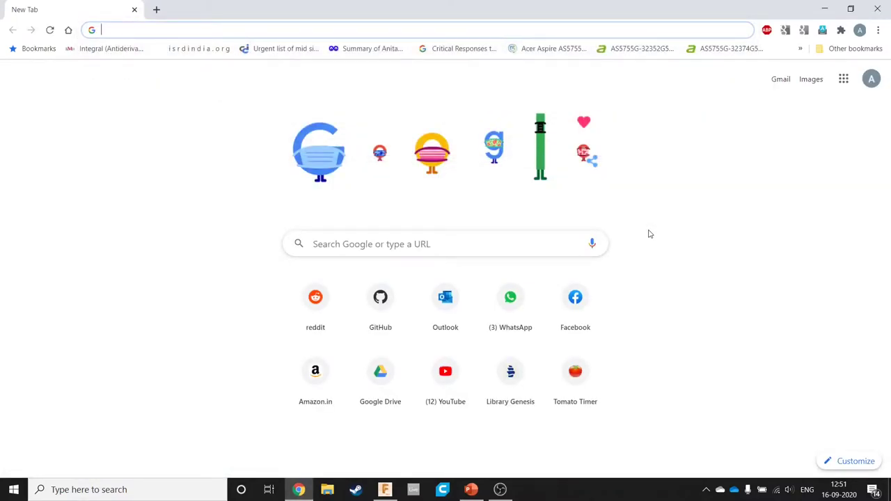
{"action": "type", "text": "dynamix"}
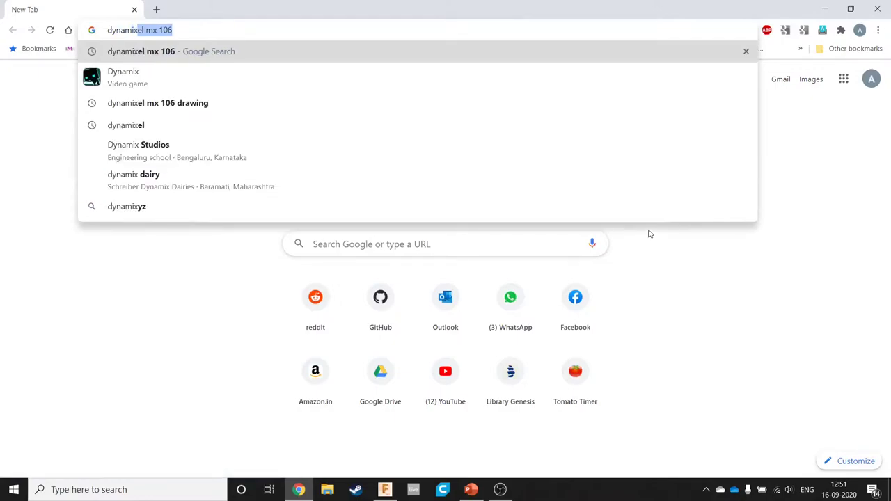
{"action": "key", "text": "Return"}
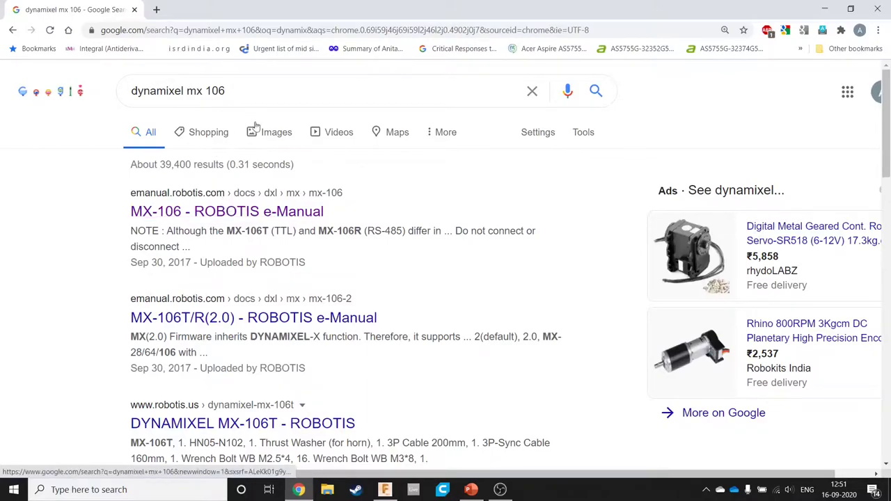
{"action": "left_click", "coordinate": [237, 215]}
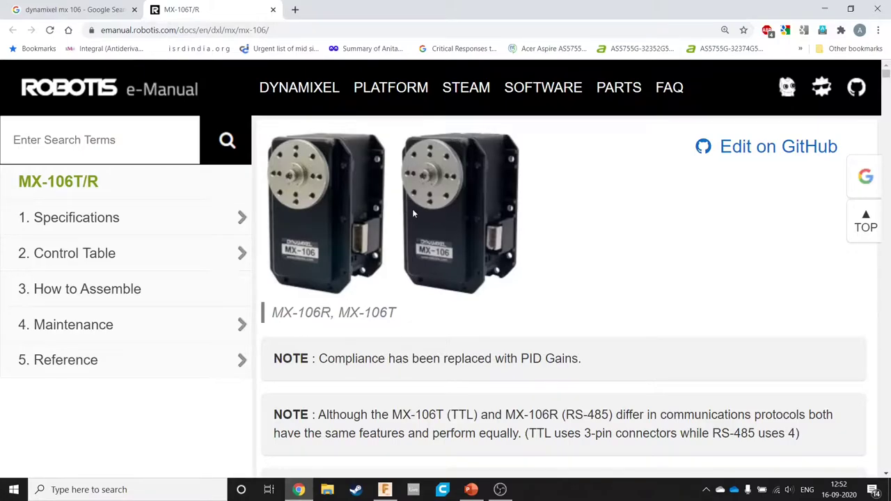
Step: Zoom in on the MX-106T/R manual page, then bring up the Dynamixel Assembly v7 design
{"action": "key", "text": "ctrl+plus"}
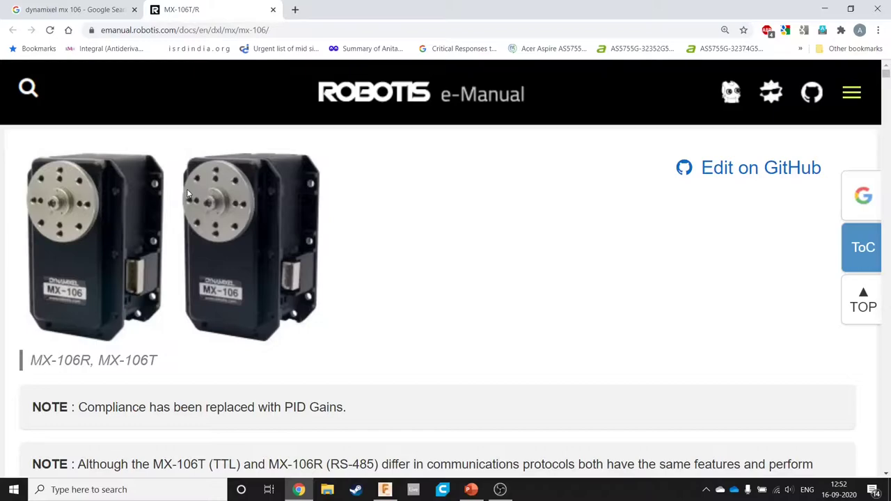
{"action": "left_click", "coordinate": [385, 490]}
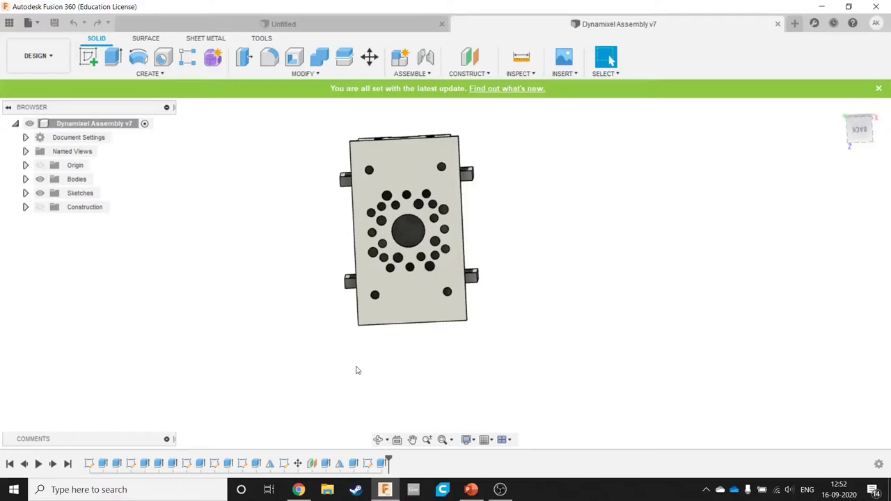
Step: Orbit and pan the Dynamixel Assembly v7 model to an angled view of the motor bracket
{"action": "middle_click_drag", "start_coordinate": [356, 370], "coordinate": [511, 265], "text": "shift"}
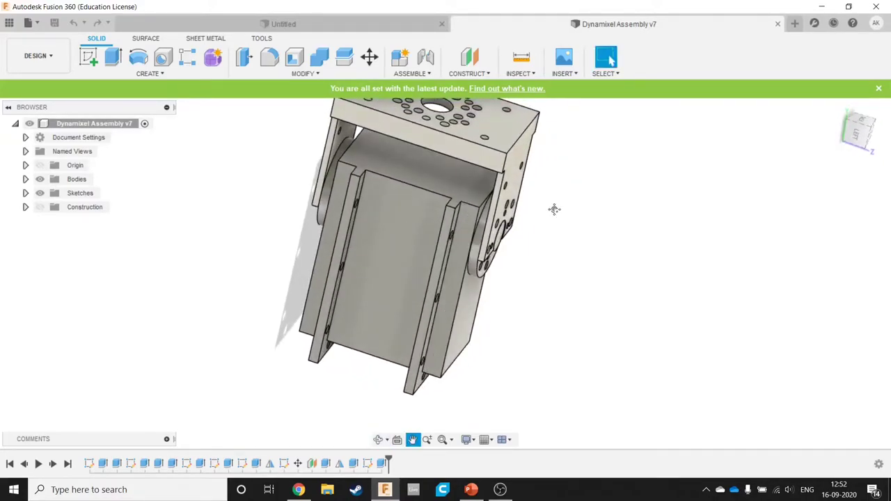
{"action": "middle_click_drag", "start_coordinate": [554, 209], "coordinate": [527, 256]}
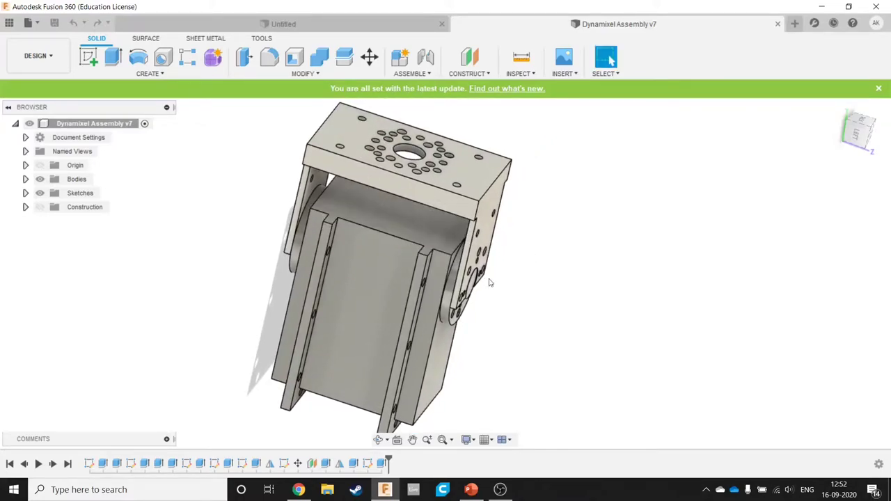
{"action": "middle_click_drag", "start_coordinate": [501, 323], "coordinate": [497, 315], "text": "shift"}
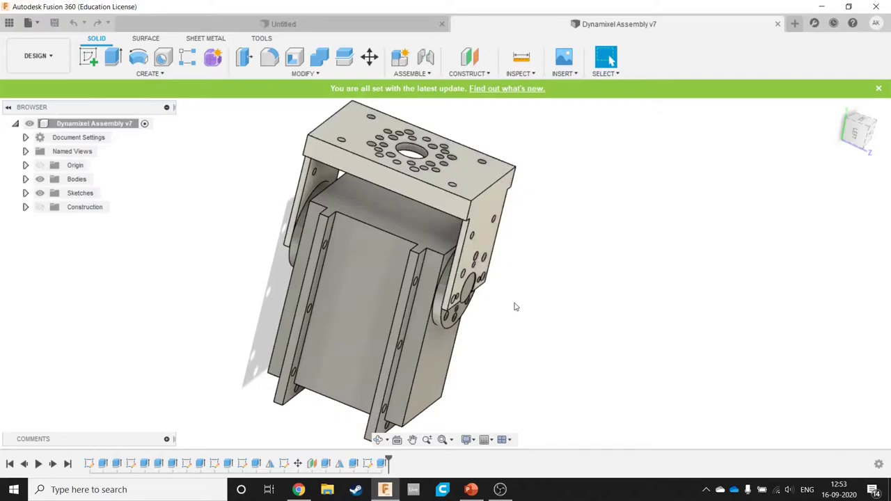
{"action": "middle_click_drag", "start_coordinate": [510, 346], "coordinate": [495, 312]}
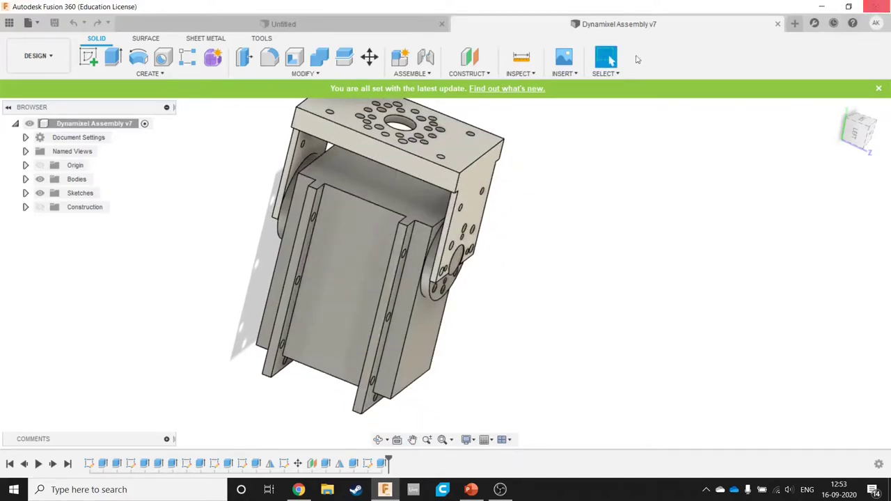
{"action": "left_click", "coordinate": [38, 24]}
Step: Create a new untitled design and make its origin planes and axes visible
{"action": "left_click", "coordinate": [49, 39]}
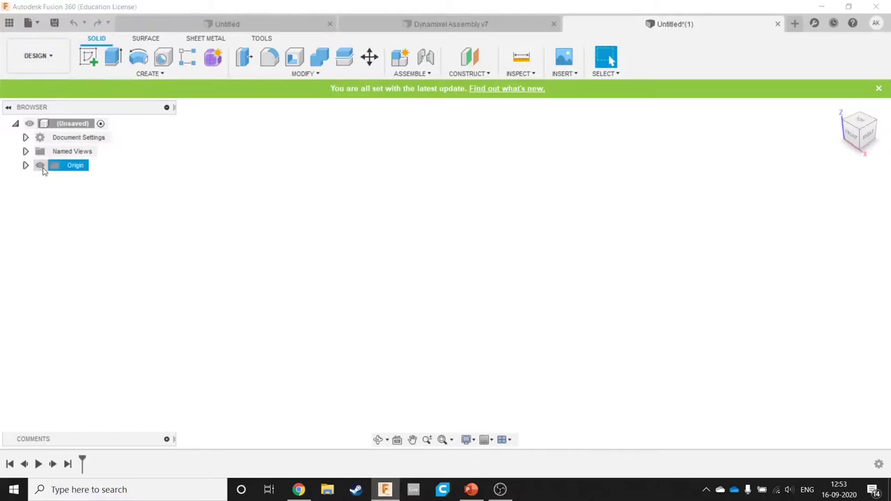
{"action": "left_click", "coordinate": [40, 165]}
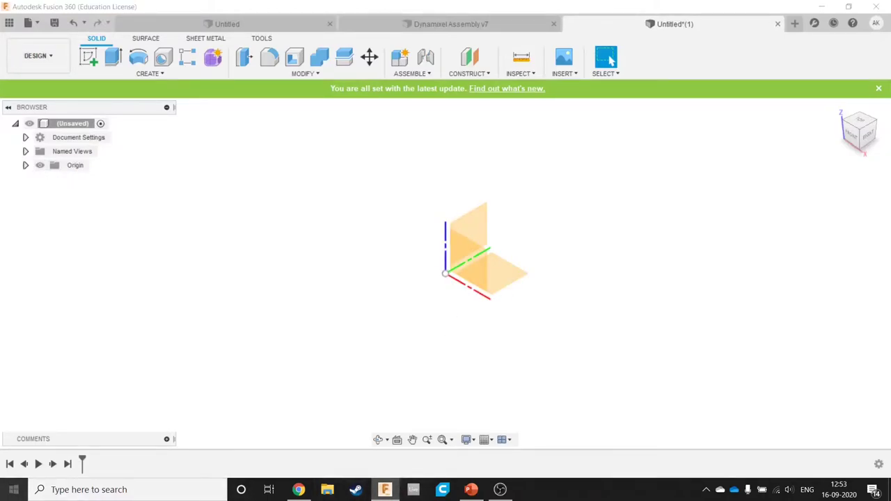
{"action": "key", "text": "super"}
Step: Launch Foxit Reader and open MX-106R(pdf).pdf and FR05-H101.pdf from Recent Files
{"action": "type", "text": "foxit"}
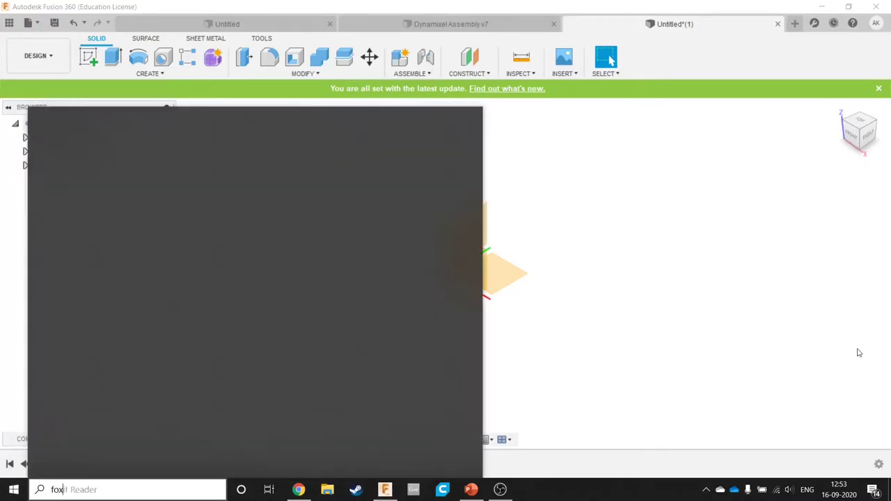
{"action": "left_click", "coordinate": [170, 173]}
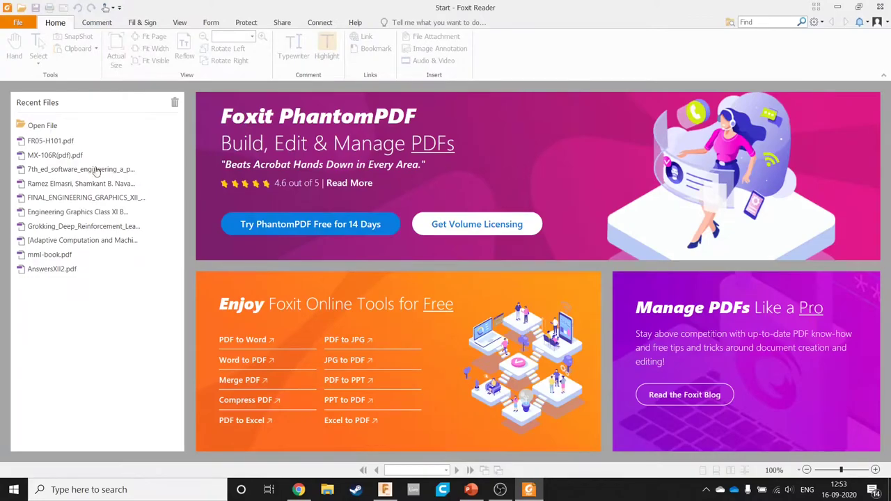
{"action": "left_click", "coordinate": [61, 155]}
{"action": "left_click", "coordinate": [70, 93]}
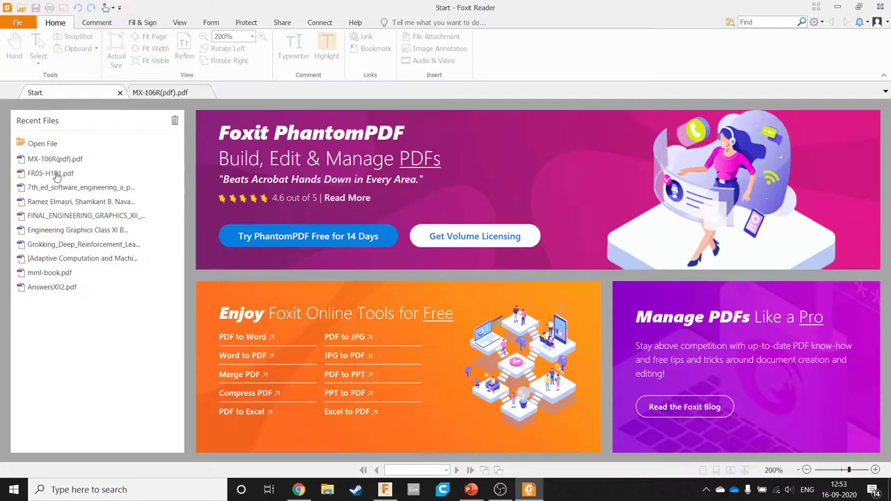
{"action": "left_click", "coordinate": [55, 174]}
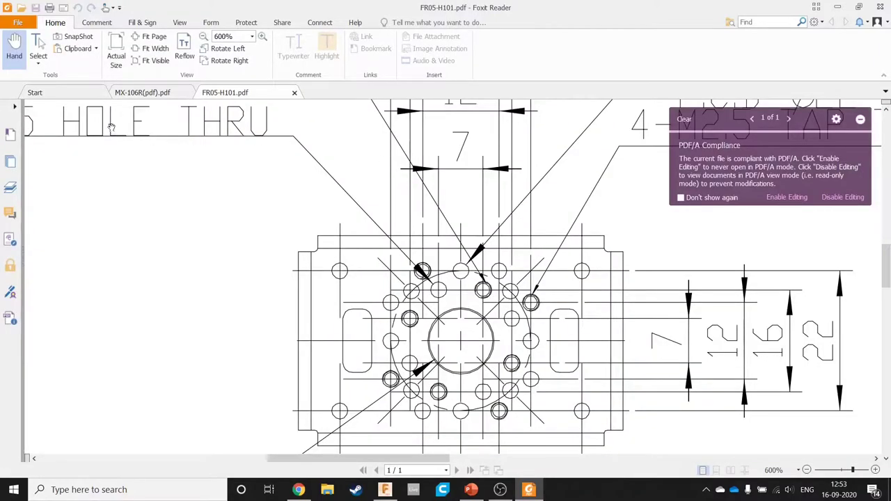
Step: Switch to the MX-106R(pdf).pdf tab and collapse its PDF/A compliance notice
{"action": "scroll", "coordinate": [411, 237], "scroll_direction": "down", "scroll_amount": 3}
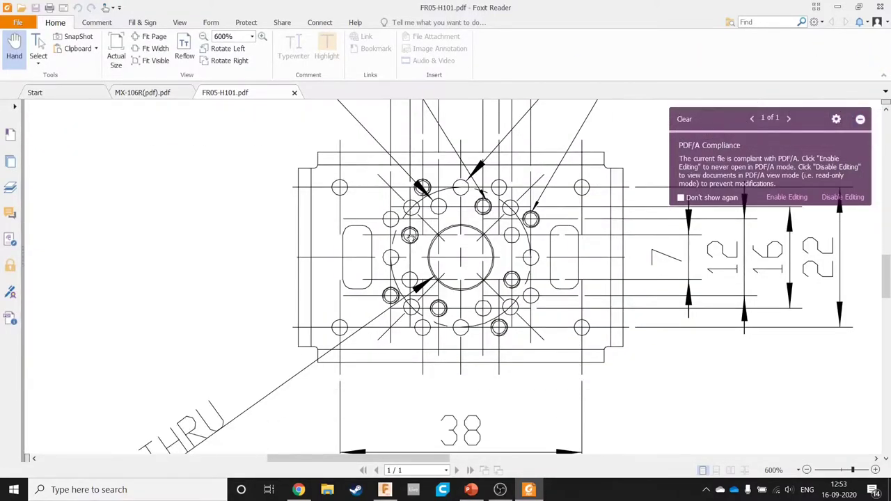
{"action": "scroll", "coordinate": [411, 237], "scroll_direction": "up", "scroll_amount": 5}
{"action": "scroll", "coordinate": [411, 237], "scroll_direction": "up", "scroll_amount": 3}
{"action": "key", "text": "ctrl+shift+Tab"}
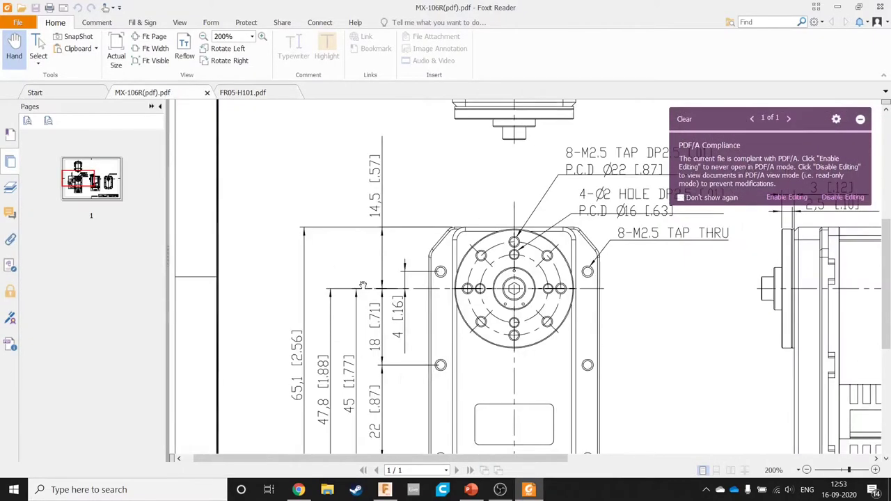
{"action": "scroll", "coordinate": [340, 249], "scroll_direction": "down", "scroll_amount": 2}
{"action": "scroll", "coordinate": [340, 250], "scroll_direction": "down", "scroll_amount": 3, "text": "ctrl"}
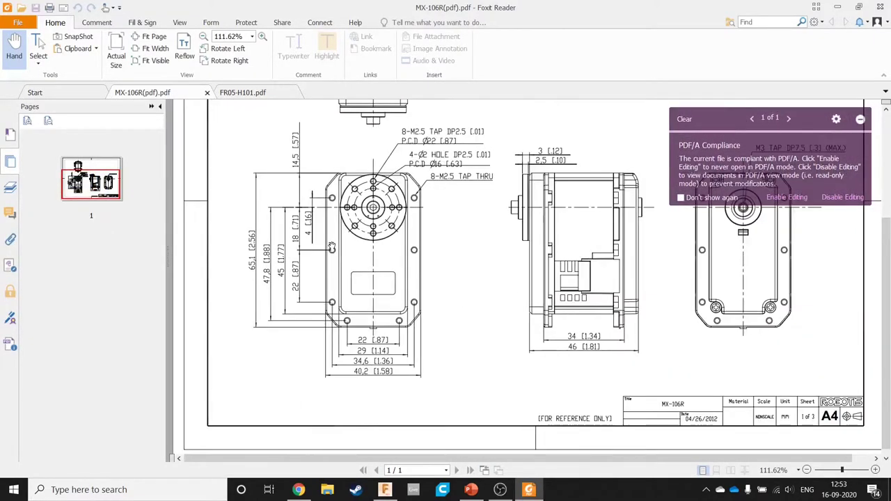
{"action": "scroll", "coordinate": [837, 101], "scroll_direction": "up", "scroll_amount": 1}
{"action": "left_click", "coordinate": [860, 119]}
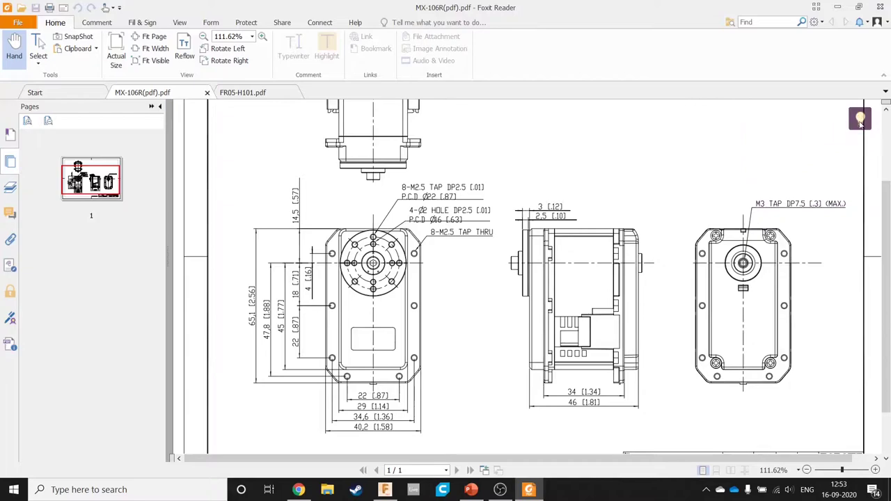
Step: Zoom and scroll the front view to read dimensions like 47,8, P.C.D Ø16 and 8-M2.5 TAP THRU
{"action": "scroll", "coordinate": [585, 283], "scroll_direction": "up", "scroll_amount": 1}
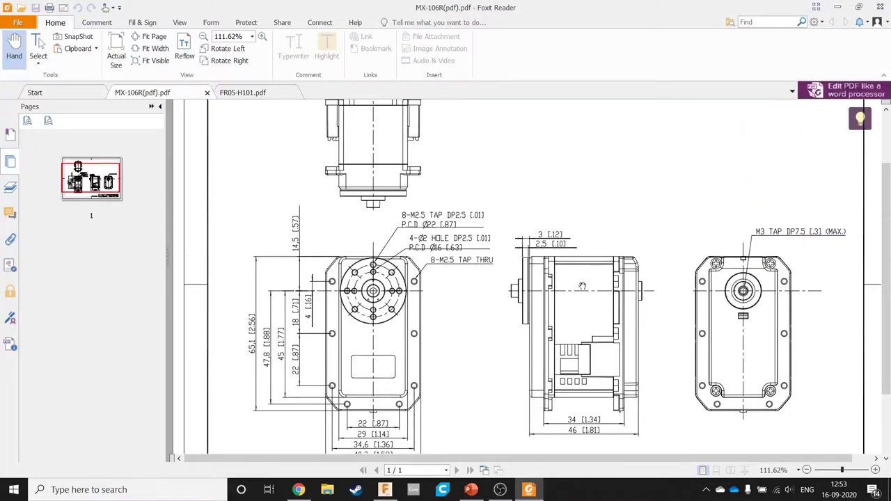
{"action": "scroll", "coordinate": [582, 286], "scroll_direction": "down", "scroll_amount": 1}
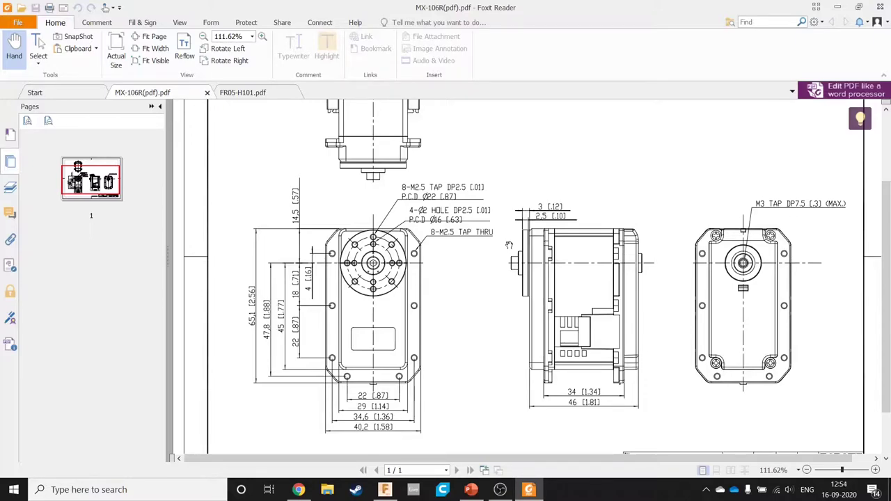
{"action": "scroll", "coordinate": [513, 258], "scroll_direction": "up", "scroll_amount": 1}
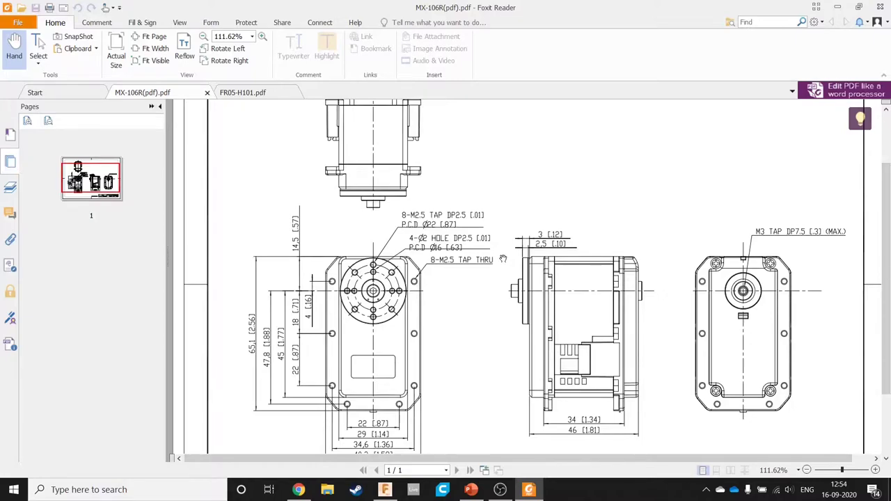
{"action": "scroll", "coordinate": [500, 260], "scroll_direction": "up", "scroll_amount": 1}
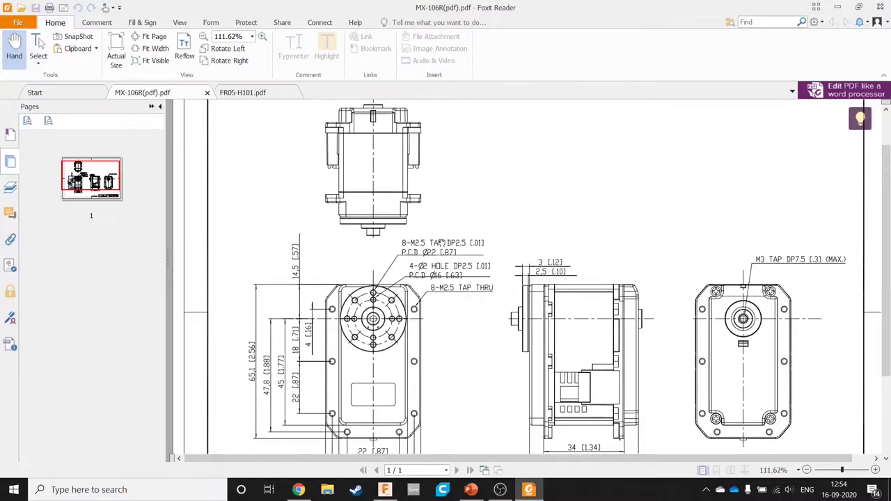
{"action": "scroll", "coordinate": [431, 263], "scroll_direction": "down", "scroll_amount": 2}
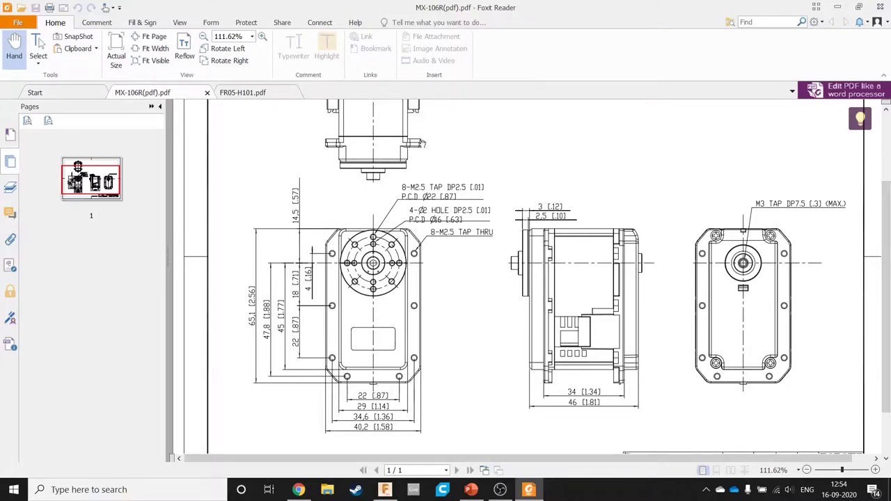
{"action": "scroll", "coordinate": [387, 153], "scroll_direction": "up", "scroll_amount": 2}
{"action": "scroll", "coordinate": [388, 182], "scroll_direction": "up", "scroll_amount": 1}
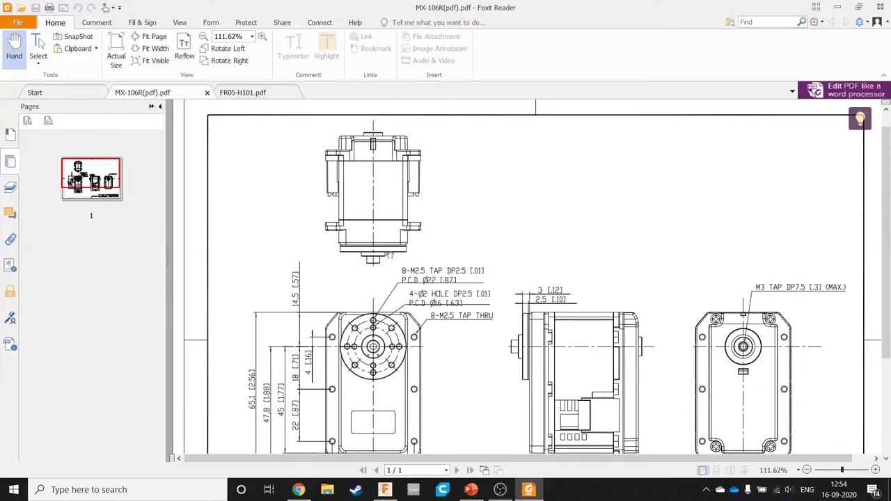
{"action": "scroll", "coordinate": [367, 390], "scroll_direction": "down", "scroll_amount": 3}
{"action": "scroll", "coordinate": [367, 390], "scroll_direction": "down", "scroll_amount": 1}
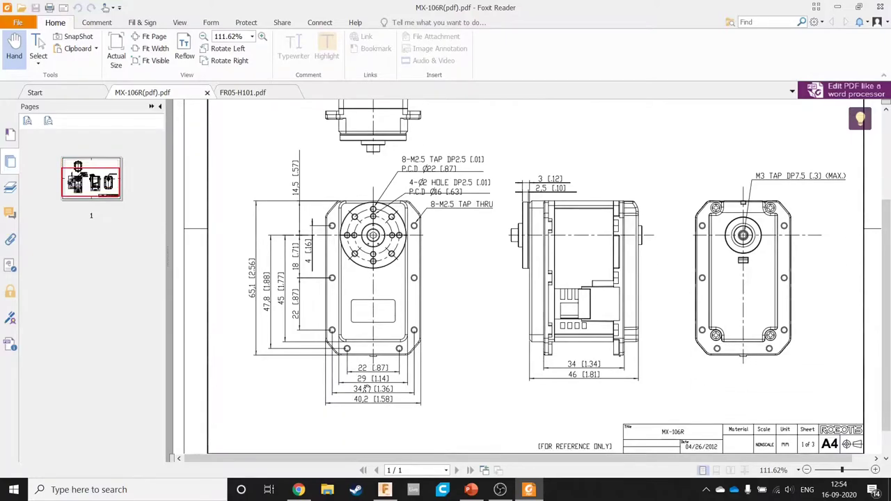
{"action": "scroll", "coordinate": [299, 303], "scroll_direction": "up", "scroll_amount": 4, "text": "ctrl"}
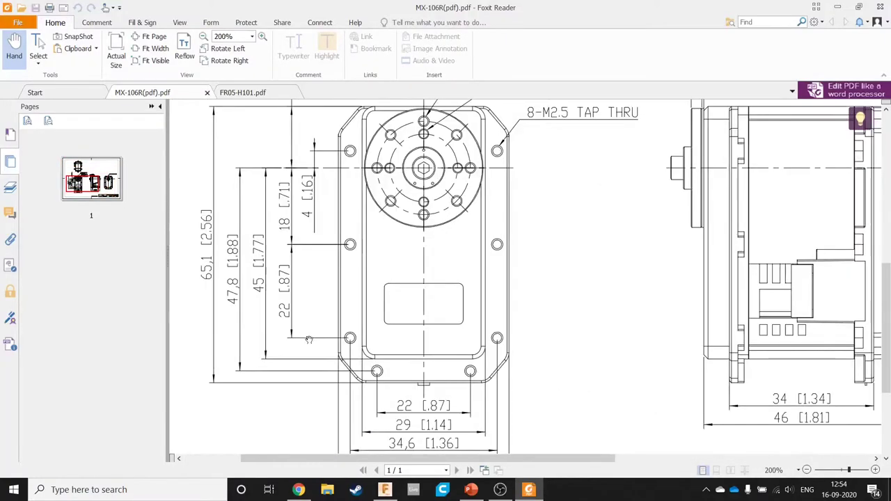
{"action": "scroll", "coordinate": [421, 298], "scroll_direction": "up", "scroll_amount": 8}
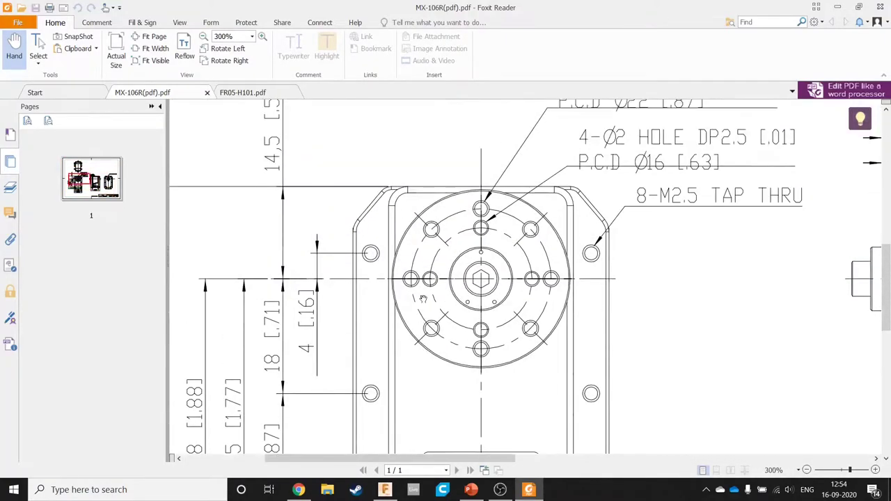
{"action": "scroll", "coordinate": [422, 299], "scroll_direction": "down", "scroll_amount": 11}
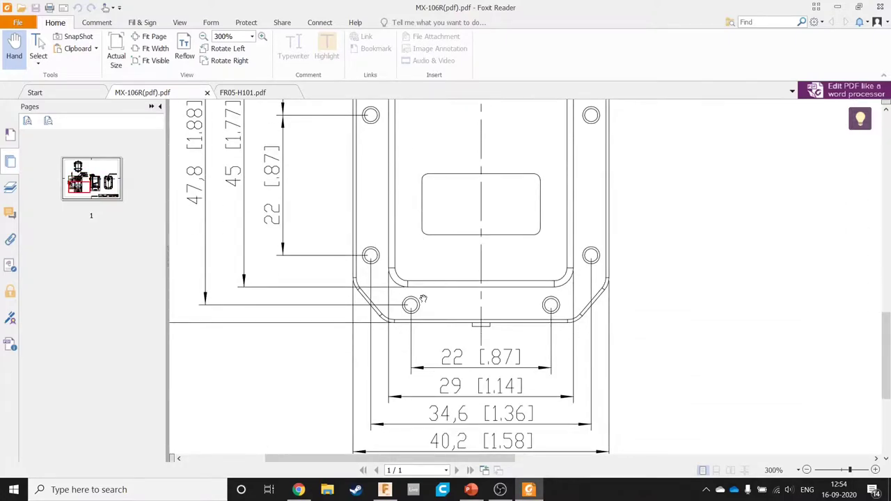
{"action": "scroll", "coordinate": [422, 299], "scroll_direction": "up", "scroll_amount": 2}
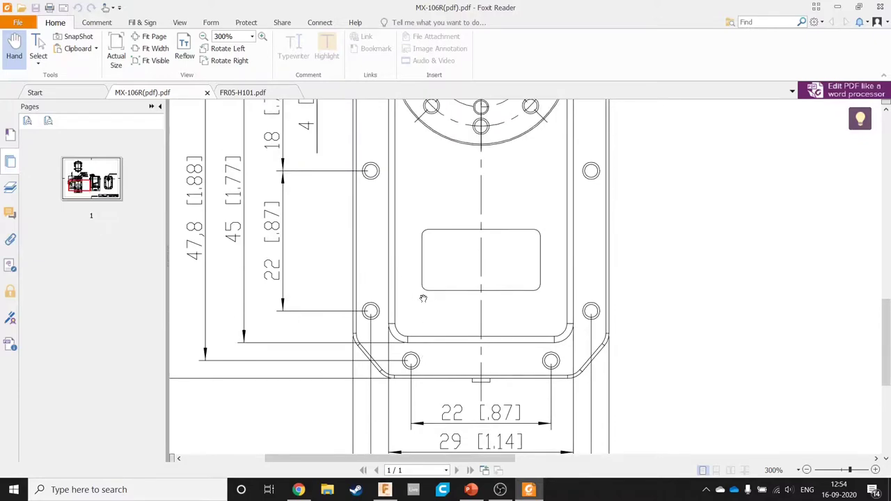
{"action": "scroll", "coordinate": [423, 298], "scroll_direction": "down", "scroll_amount": 1}
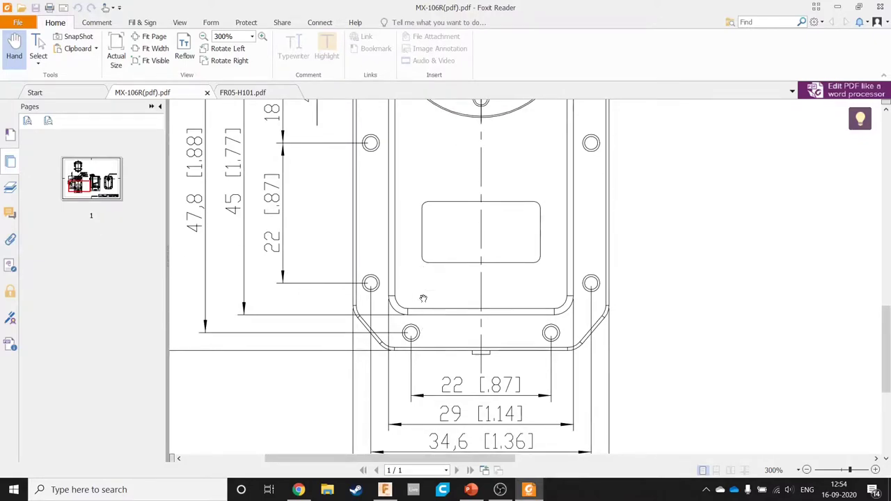
{"action": "scroll", "coordinate": [423, 298], "scroll_direction": "up", "scroll_amount": 1}
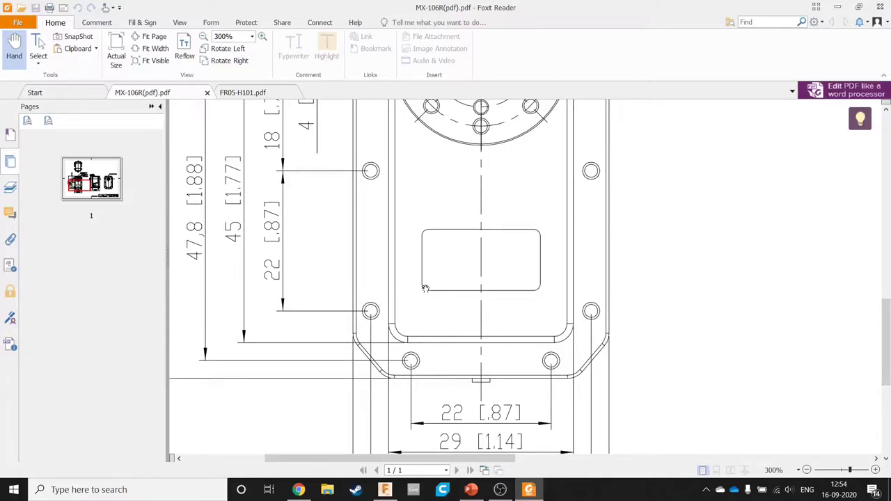
{"action": "scroll", "coordinate": [448, 262], "scroll_direction": "up", "scroll_amount": 5}
{"action": "scroll", "coordinate": [447, 262], "scroll_direction": "up", "scroll_amount": 1}
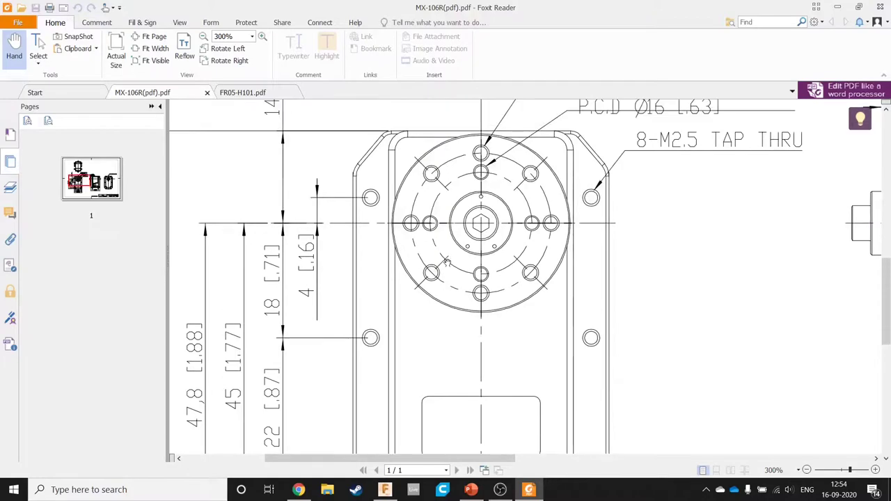
Step: Cycle from Fusion 360 past the e-Manual photos back to the MX-106R datasheet drawing
{"action": "key", "text": "alt+Tab"}
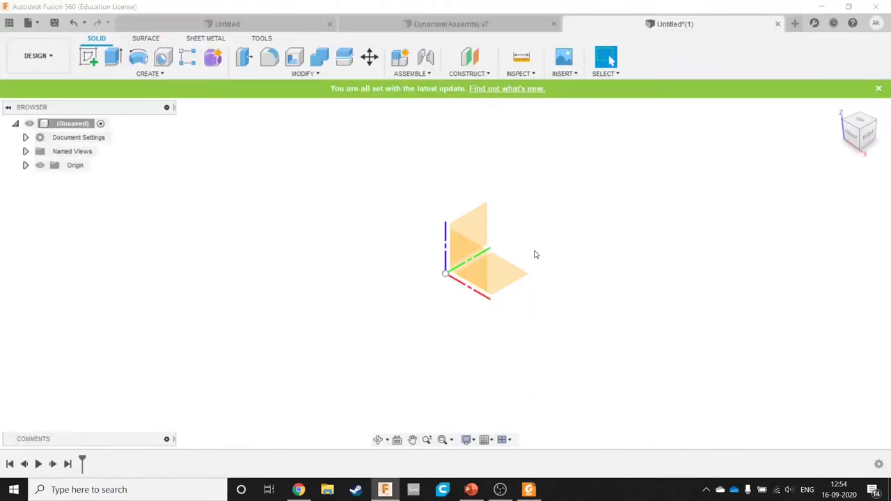
{"action": "key", "text": "alt+Tab"}
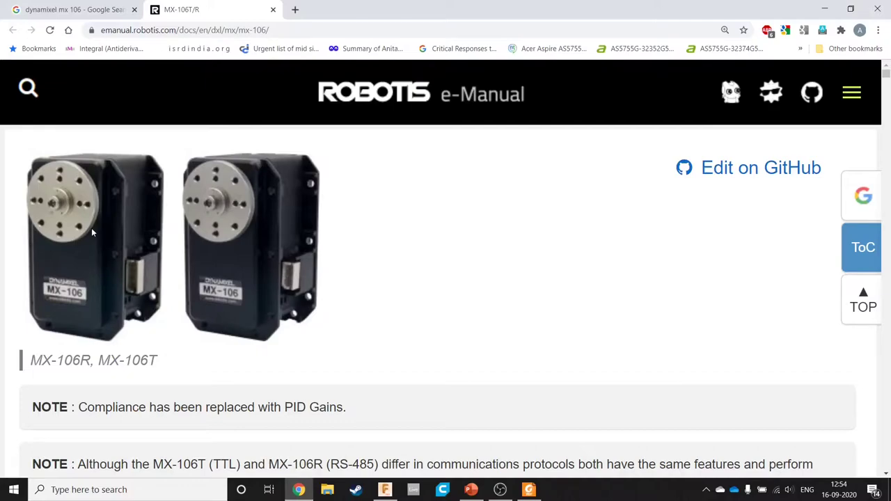
{"action": "key", "text": "alt+Tab"}
{"action": "key", "text": "alt+Tab"}
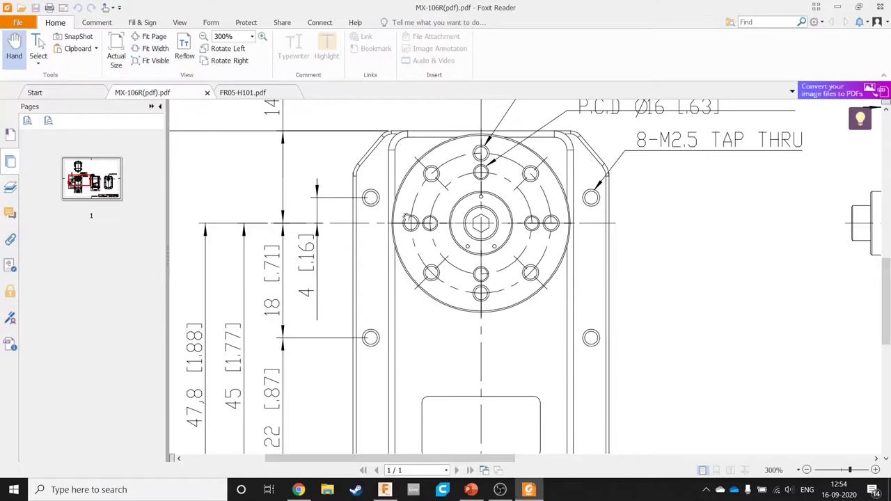
Step: Scroll through the MX-106R front view at 200%, then go back to the Untitled(1) Fusion design
{"action": "scroll", "coordinate": [396, 348], "scroll_direction": "down", "scroll_amount": 2}
{"action": "scroll", "coordinate": [396, 348], "scroll_direction": "down", "scroll_amount": 3}
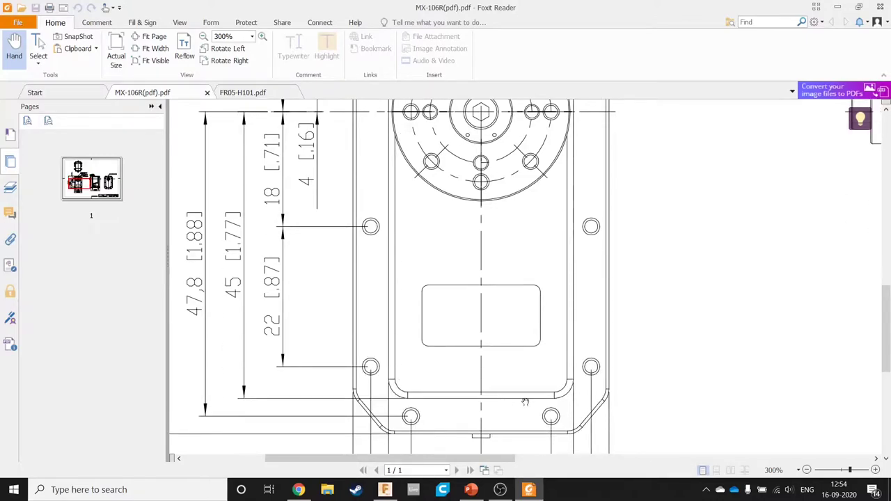
{"action": "scroll", "coordinate": [534, 360], "scroll_direction": "down", "scroll_amount": 1, "text": "ctrl"}
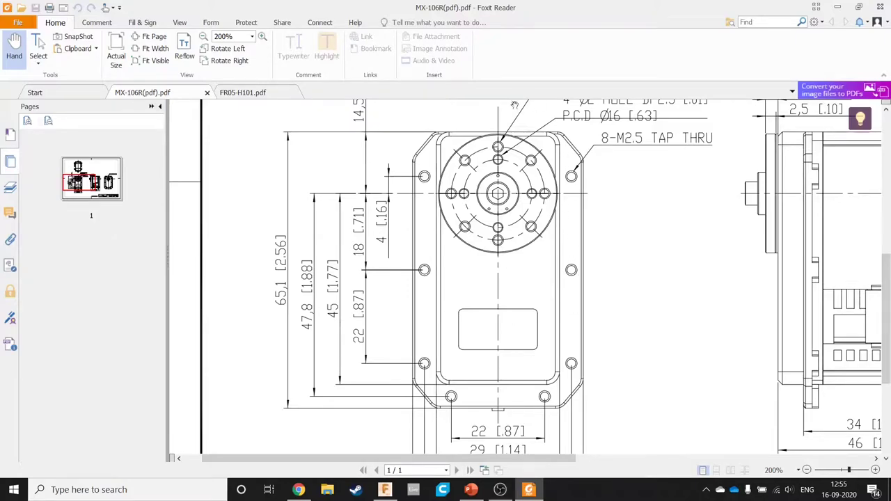
{"action": "left_click", "coordinate": [386, 491]}
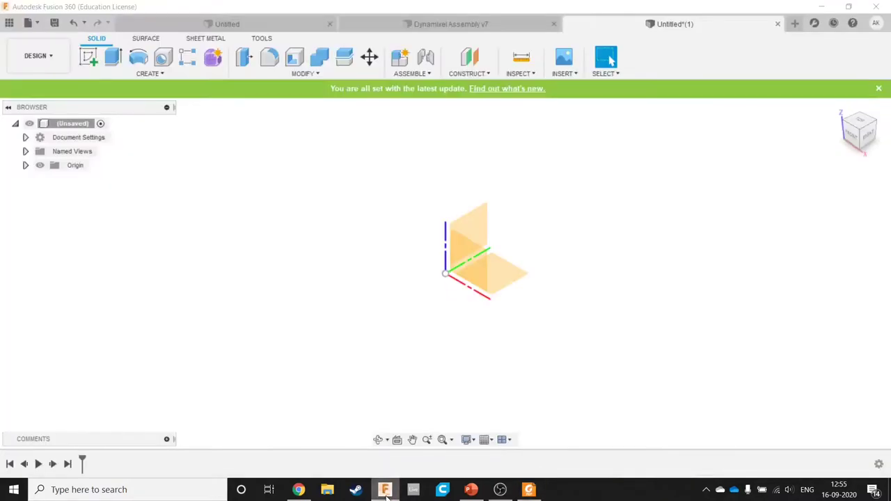
Step: Create a new sketch on the XY origin plane, viewed from the top
{"action": "left_click", "coordinate": [503, 270]}
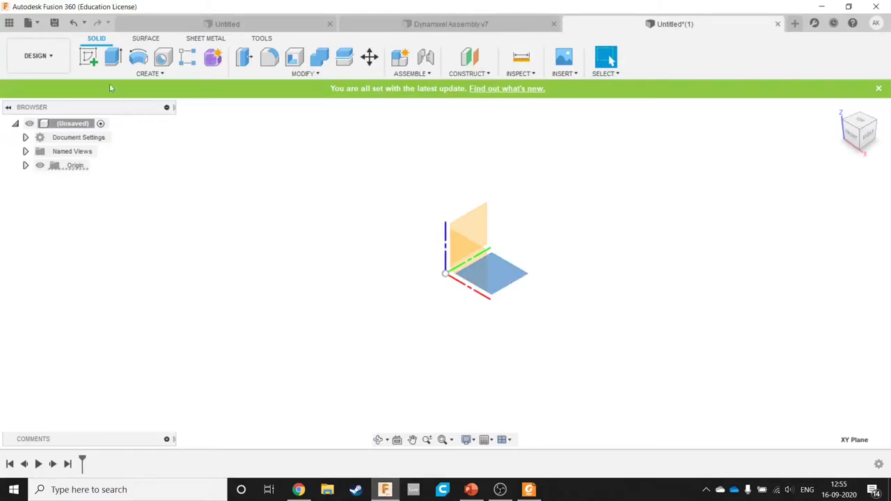
{"action": "left_click", "coordinate": [89, 58]}
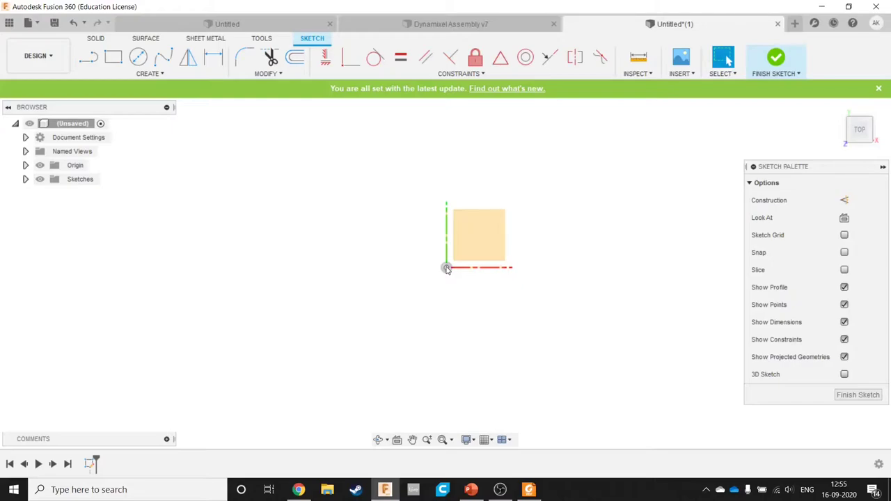
Step: Pan and zoom the MX-106R drawing to read the side view's 34 and 46 dimensions and the front view
{"action": "key", "text": "alt+Tab"}
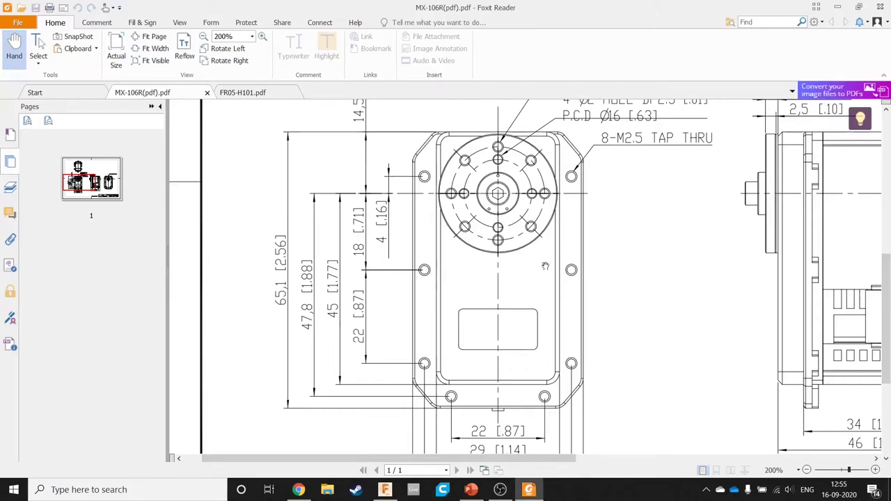
{"action": "left_click_drag", "start_coordinate": [658, 288], "coordinate": [339, 215]}
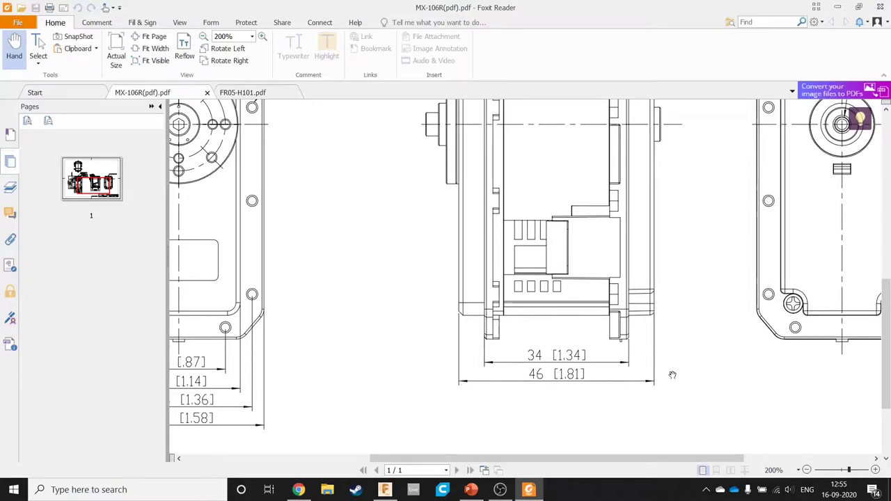
{"action": "mouse_move", "coordinate": [369, 281]}
{"action": "left_mouse_down"}
{"action": "mouse_move", "coordinate": [562, 273]}
{"action": "mouse_move", "coordinate": [421, 258]}
{"action": "left_mouse_up"}
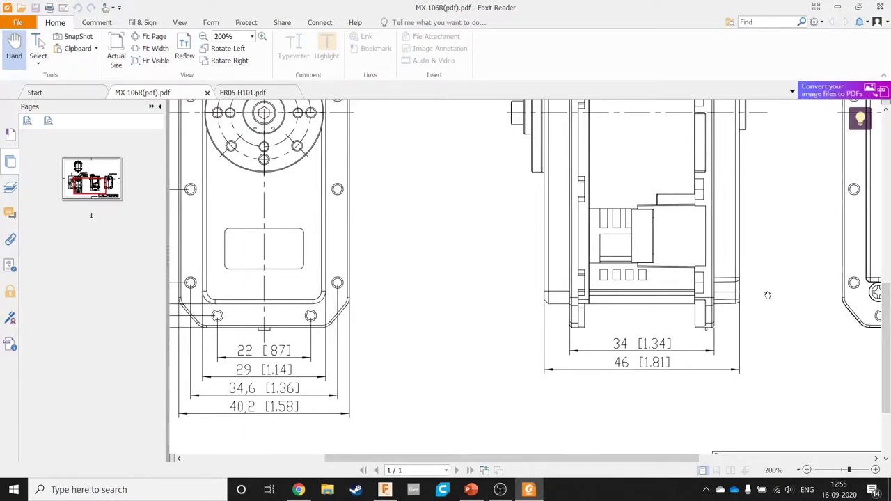
{"action": "left_click_drag", "start_coordinate": [472, 292], "coordinate": [622, 355]}
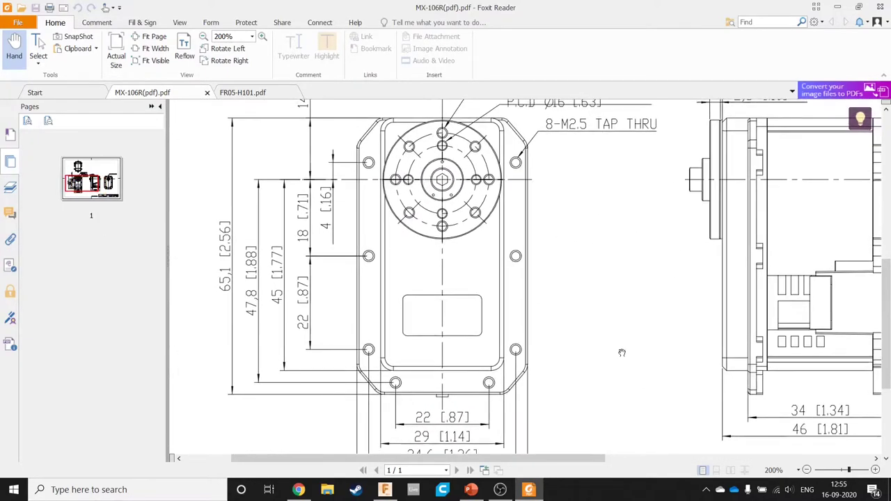
{"action": "scroll", "coordinate": [472, 268], "scroll_direction": "down", "scroll_amount": 2}
{"action": "scroll", "coordinate": [483, 323], "scroll_direction": "up", "scroll_amount": 2}
{"action": "scroll", "coordinate": [501, 362], "scroll_direction": "down", "scroll_amount": 1}
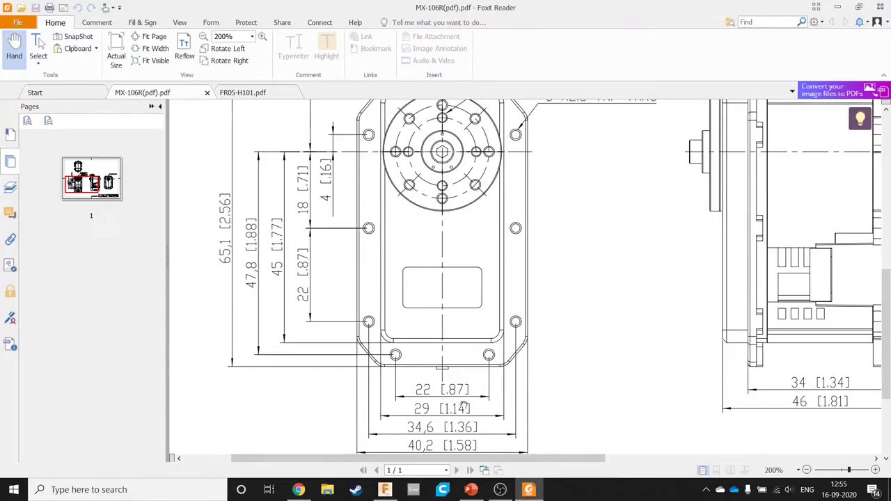
{"action": "scroll", "coordinate": [507, 416], "scroll_direction": "up", "scroll_amount": 1}
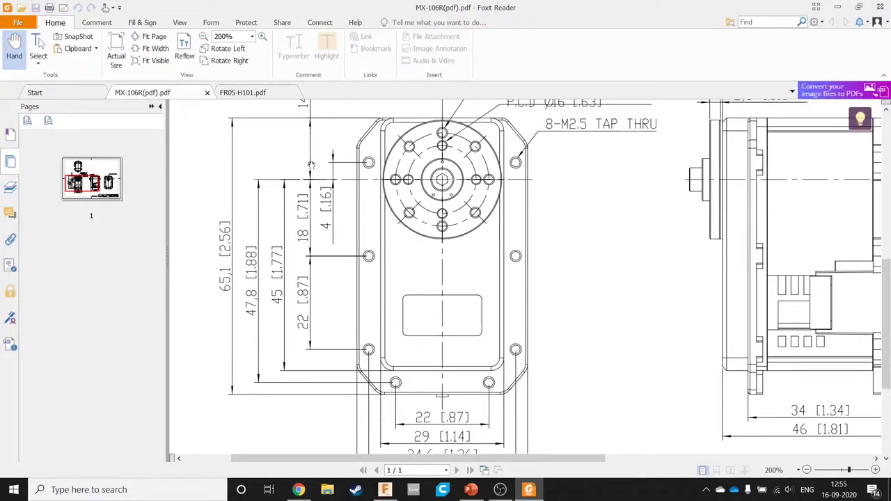
{"action": "scroll", "coordinate": [325, 354], "scroll_direction": "up", "scroll_amount": 1}
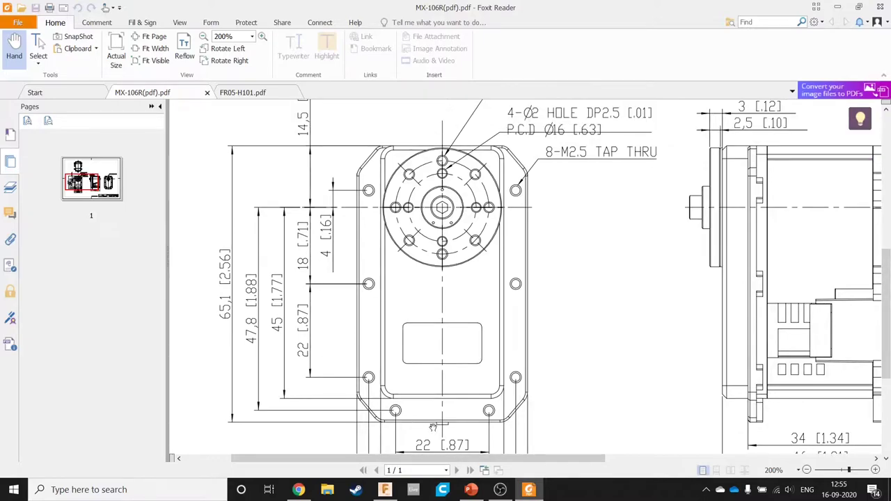
{"action": "scroll", "coordinate": [473, 412], "scroll_direction": "down", "scroll_amount": 1}
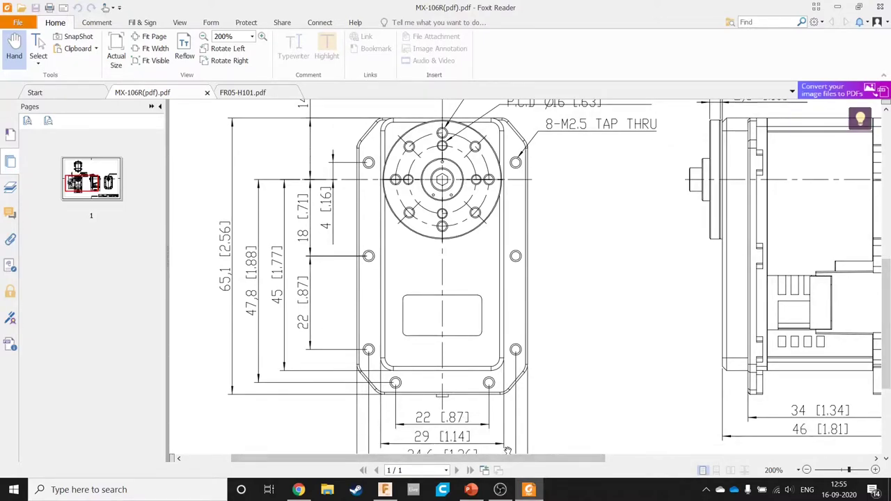
{"action": "scroll", "coordinate": [371, 264], "scroll_direction": "up", "scroll_amount": 2}
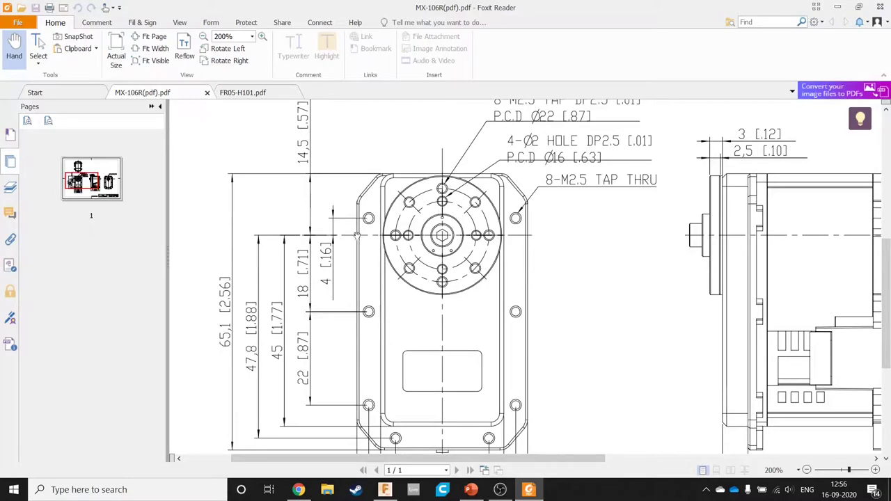
{"action": "scroll", "coordinate": [357, 235], "scroll_direction": "up", "scroll_amount": 1}
Step: Start the Line tool in the Fusion sketch, then bring up Chrome's MX-106 e-Manual page
{"action": "key", "text": "alt+Tab"}
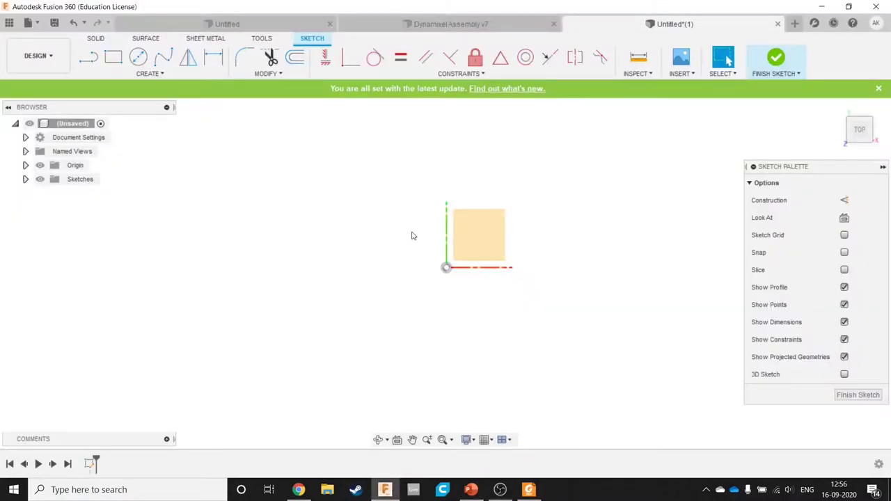
{"action": "key", "text": "l"}
{"action": "key", "text": "alt+Tab"}
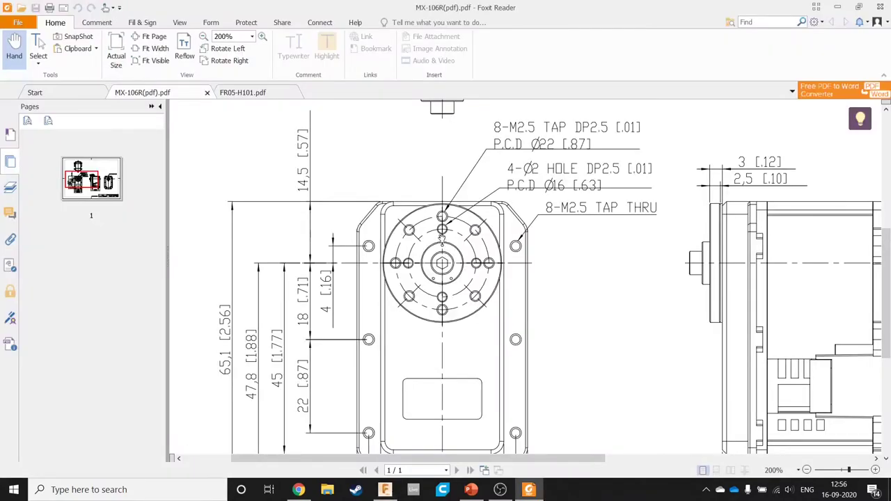
{"action": "key", "text": "alt+Tab"}
{"action": "key", "text": "alt+Tab"}
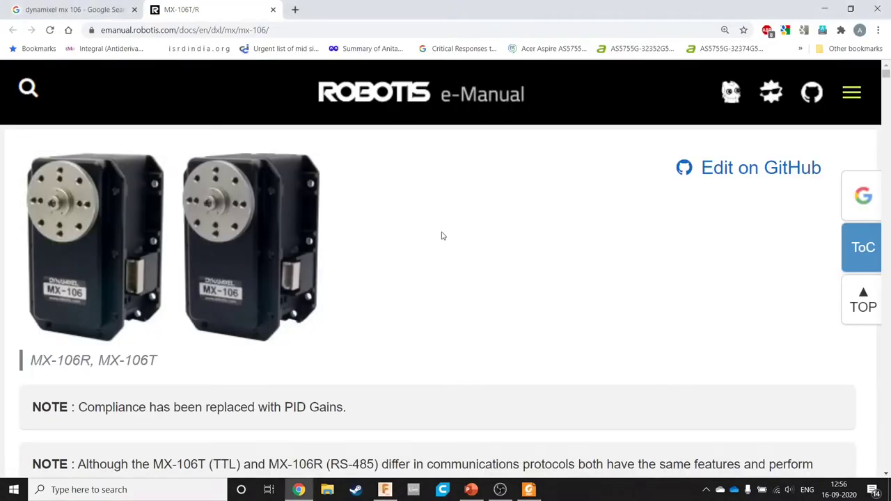
Step: Calculate 29/2 = 14.5 in a new Google tab, then return to the line in the Fusion sketch
{"action": "key", "text": "ctrl+t"}
{"action": "type", "text": "29/2"}
{"action": "key", "text": "Return"}
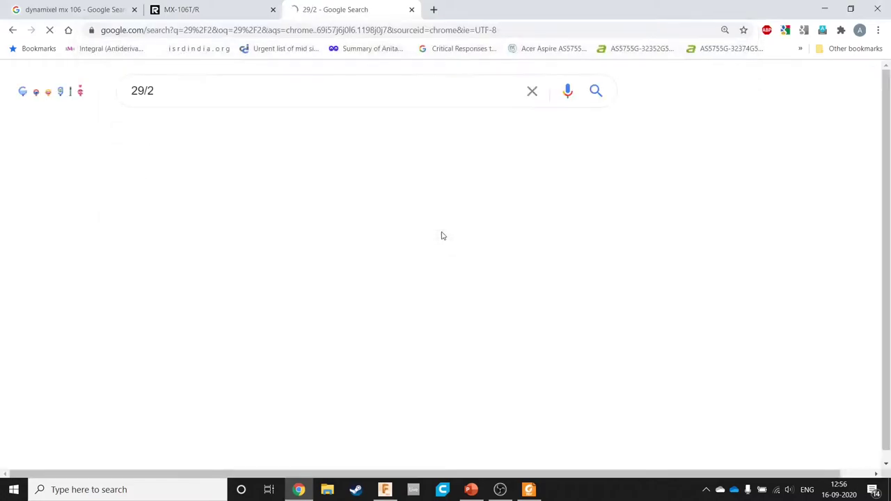
{"action": "key", "text": "alt+Tab"}
{"action": "scroll", "coordinate": [448, 244], "scroll_direction": "down", "scroll_amount": 3}
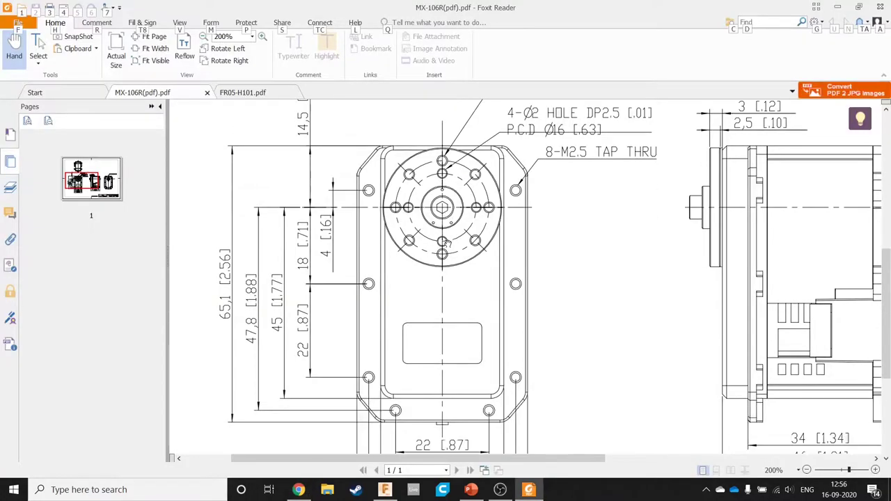
{"action": "key", "text": "alt+Tab"}
{"action": "key", "text": "alt+Tab"}
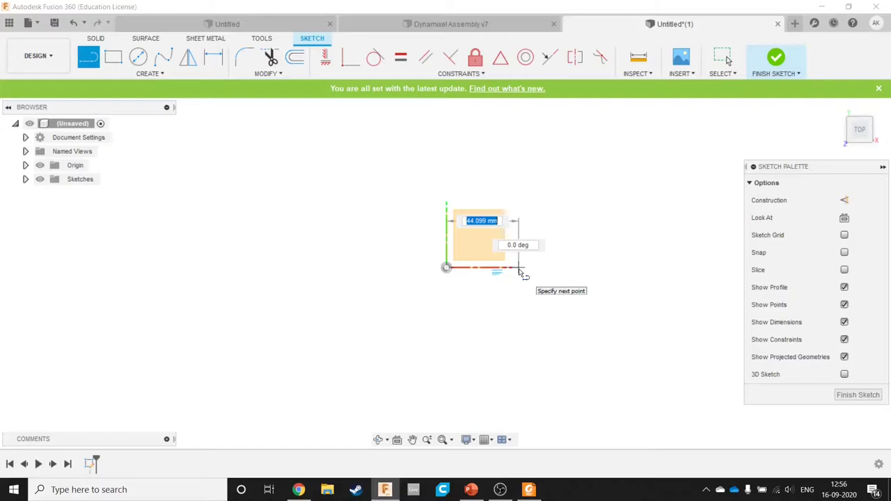
Step: Draw a 14.5 mm line right of the origin and a second line to its left
{"action": "type", "text": "14.5"}
{"action": "key", "text": "Escape"}
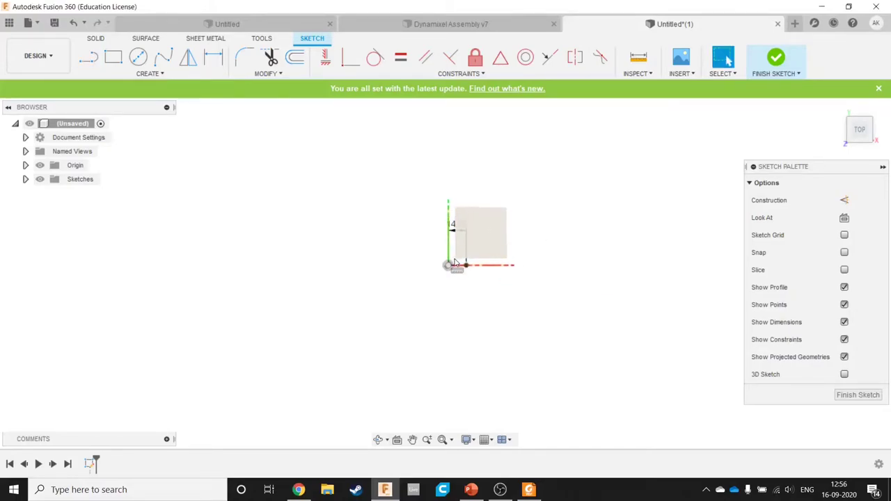
{"action": "key", "text": "l"}
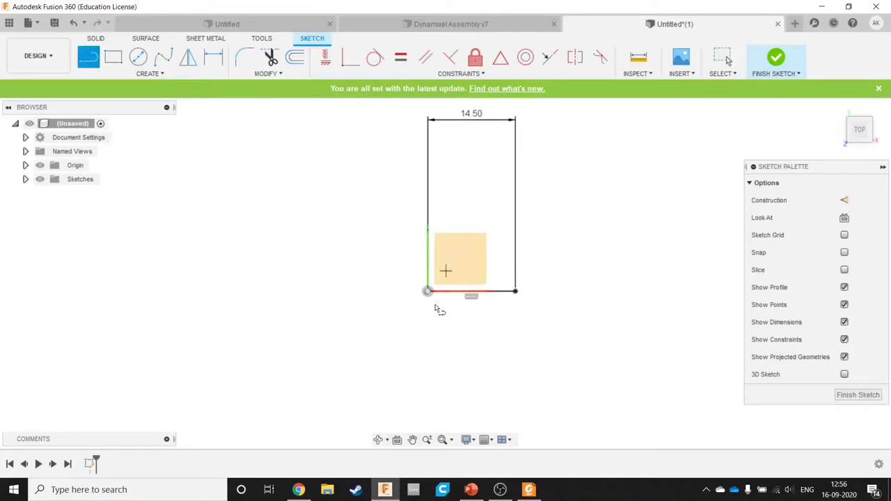
{"action": "left_click", "coordinate": [428, 291]}
{"action": "left_click", "coordinate": [368, 291]}
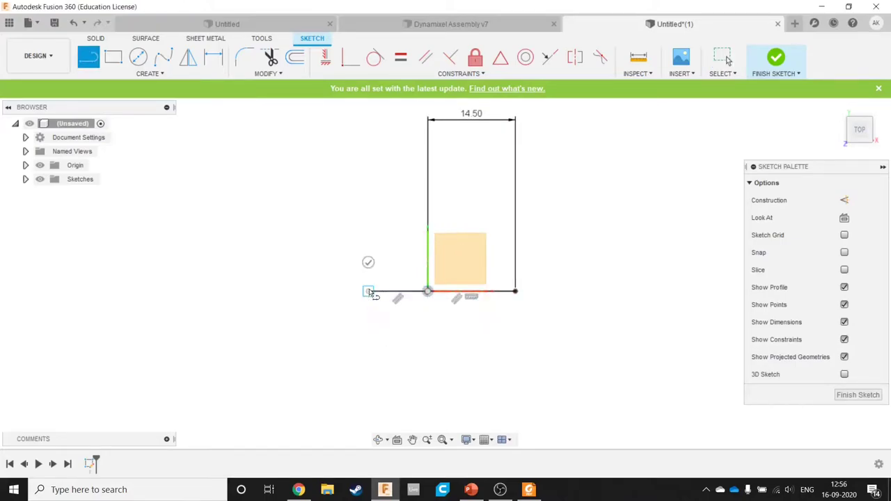
{"action": "key", "text": "Escape"}
Step: Make the left line equal to the right, move the 14.50 dimension below, and switch to the datasheet
{"action": "left_click", "coordinate": [512, 292], "text": "shift"}
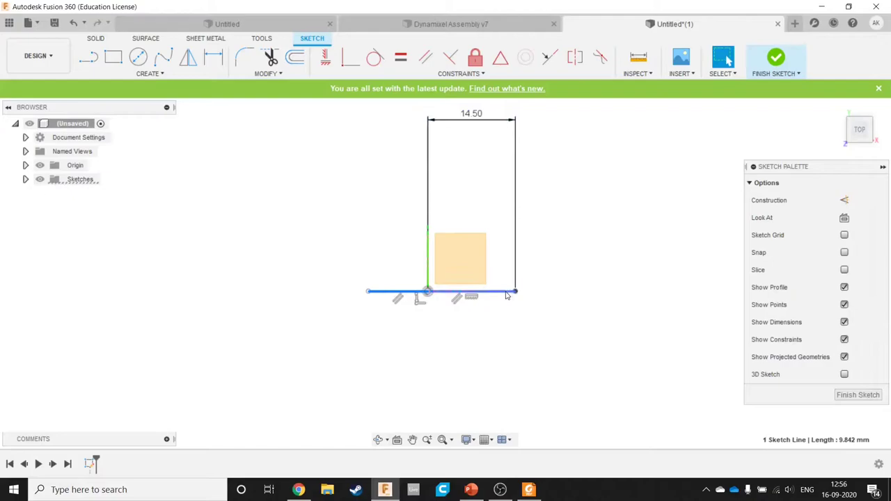
{"action": "left_click", "coordinate": [400, 57]}
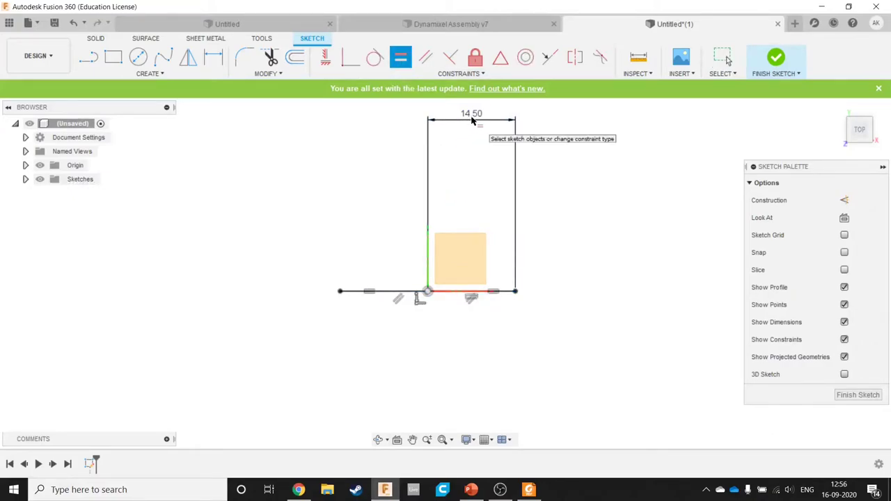
{"action": "key", "text": "Escape"}
{"action": "left_click_drag", "start_coordinate": [472, 119], "coordinate": [472, 331]}
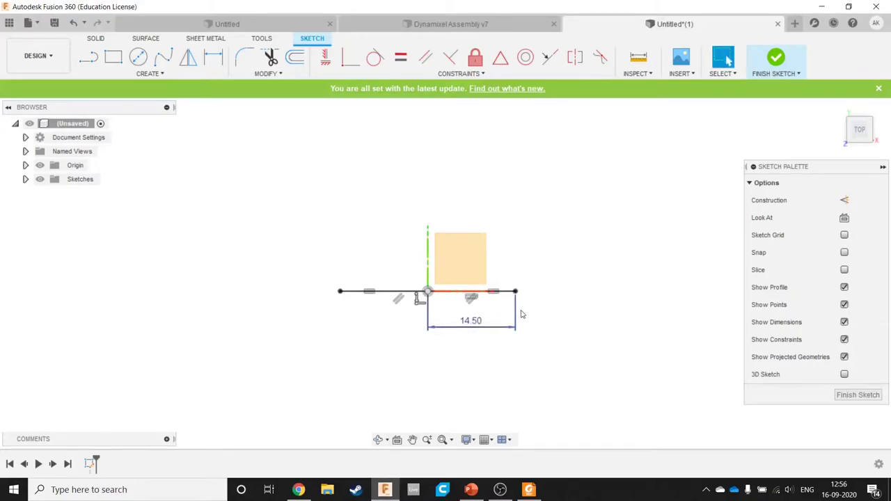
{"action": "key", "text": "alt+Tab"}
{"action": "scroll", "coordinate": [490, 220], "scroll_direction": "up", "scroll_amount": 2}
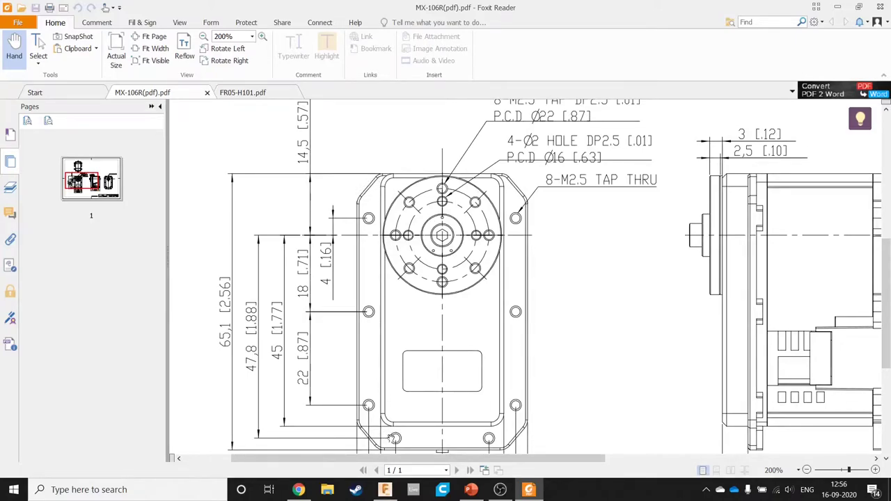
Step: Scroll the MX-106R drawing to read the 59.5 body height
{"action": "scroll", "coordinate": [384, 269], "scroll_direction": "up", "scroll_amount": 1}
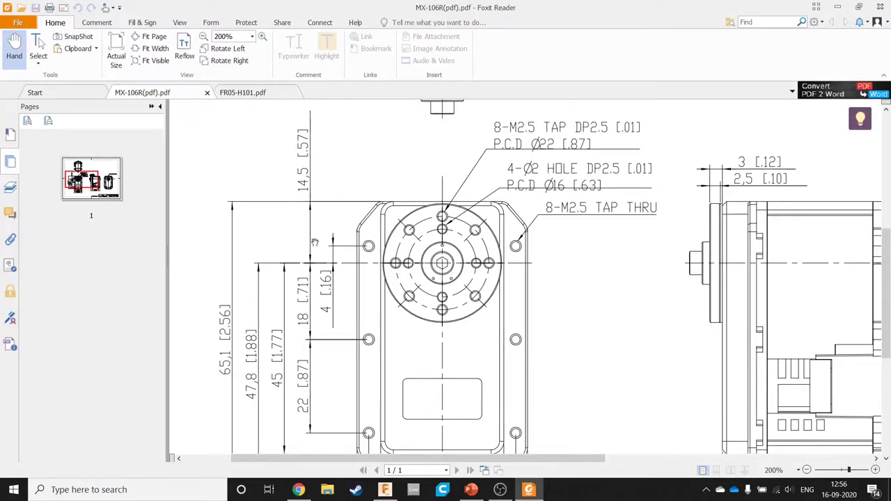
{"action": "scroll", "coordinate": [315, 268], "scroll_direction": "down", "scroll_amount": 2}
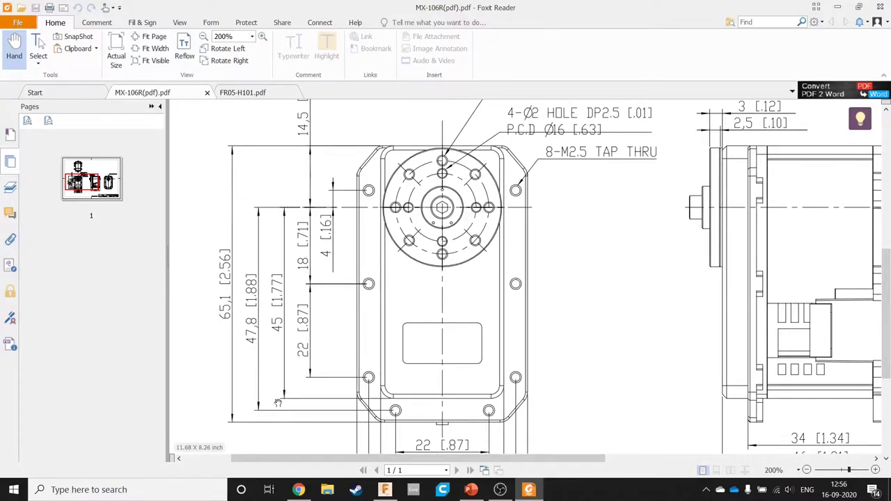
{"action": "key", "text": "alt+Tab"}
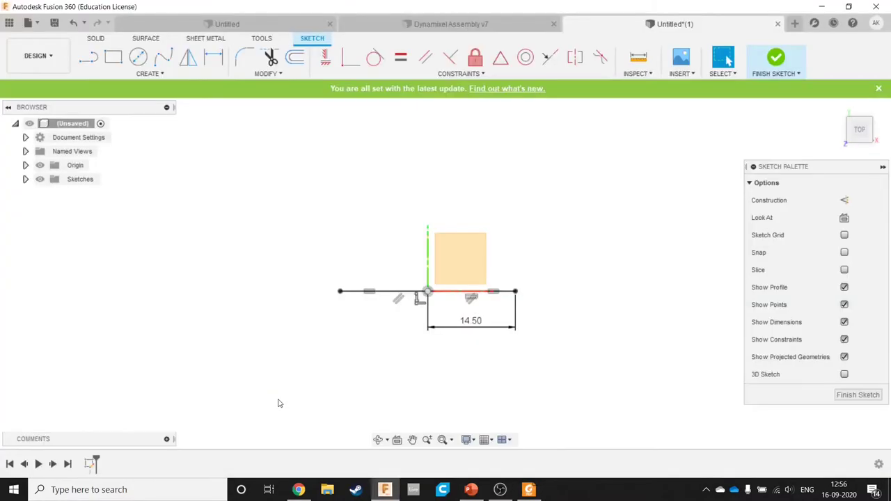
Step: Calculate 59.5/2 = 29.75 in Google, then go back to the Fusion 360 sketch
{"action": "key", "text": "alt+Tab"}
{"action": "key", "text": "alt+Tab"}
{"action": "left_click", "coordinate": [166, 99]}
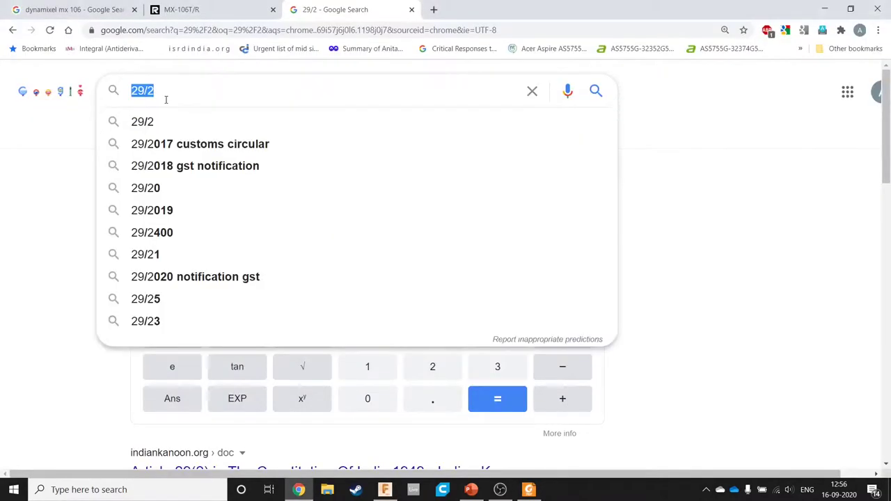
{"action": "type", "text": "59.5/2"}
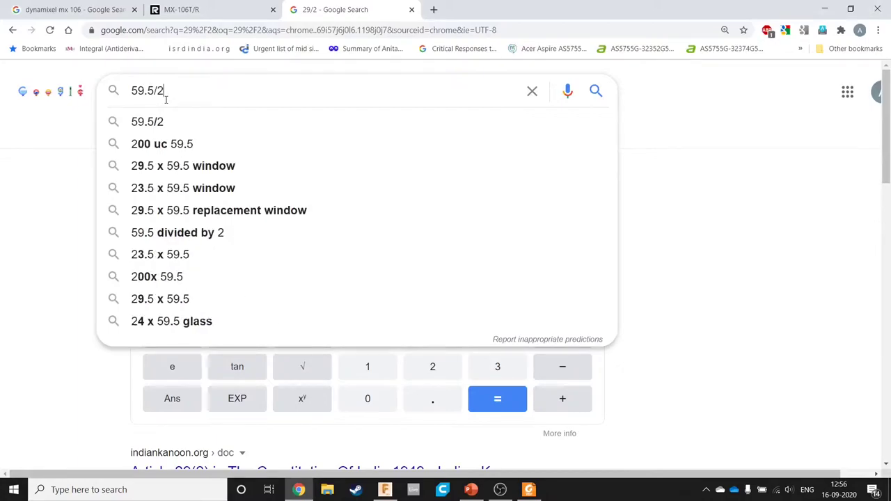
{"action": "key", "text": "Return"}
{"action": "key", "text": "alt+Tab"}
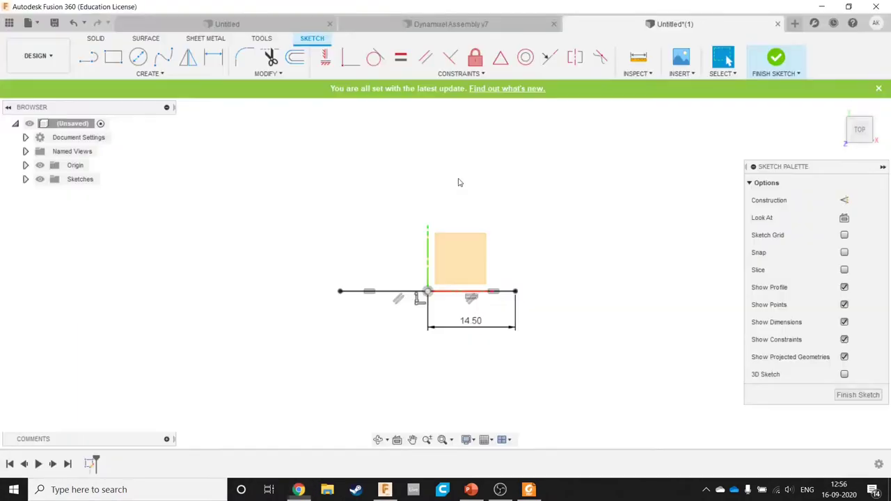
Step: Draw 29.75 mm vertical lines up from the baseline's right end and down from its left end
{"action": "key", "text": "l"}
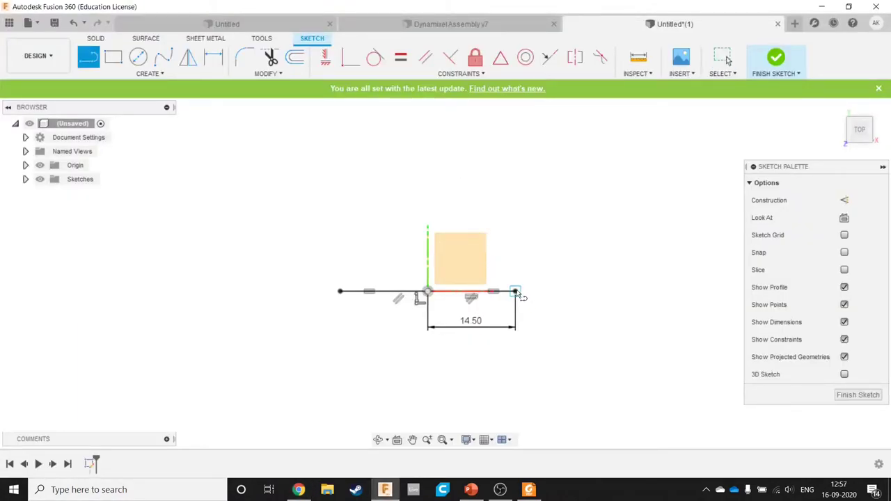
{"action": "left_click", "coordinate": [515, 291]}
{"action": "type", "text": "2"}
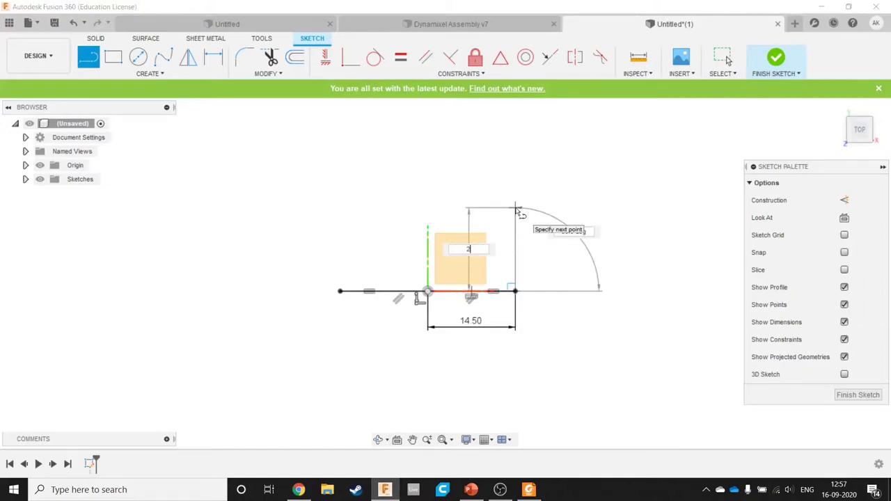
{"action": "type", "text": "9.75"}
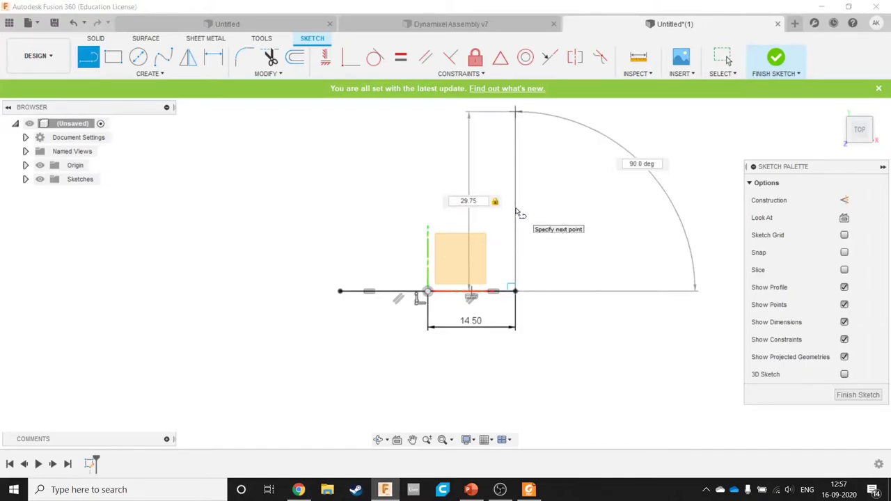
{"action": "key", "text": "Return"}
{"action": "key", "text": "Escape"}
{"action": "key", "text": "l"}
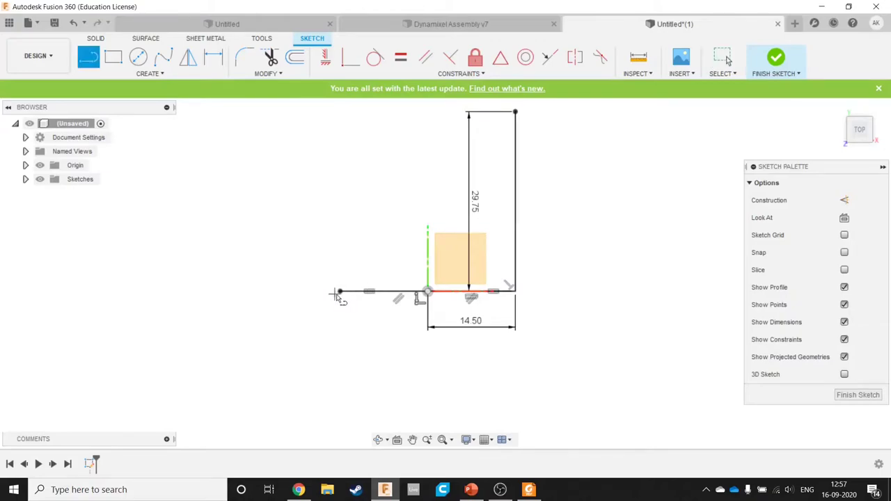
{"action": "left_click", "coordinate": [339, 291]}
{"action": "type", "text": "2"}
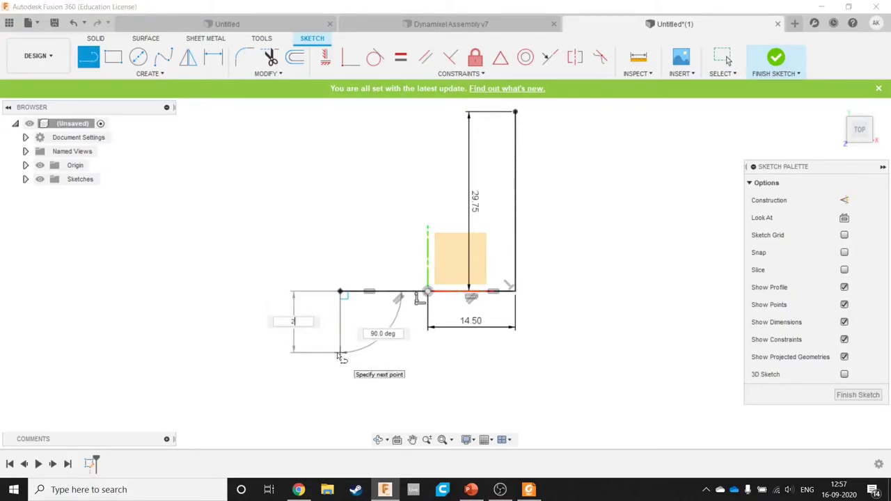
{"action": "type", "text": "9.75"}
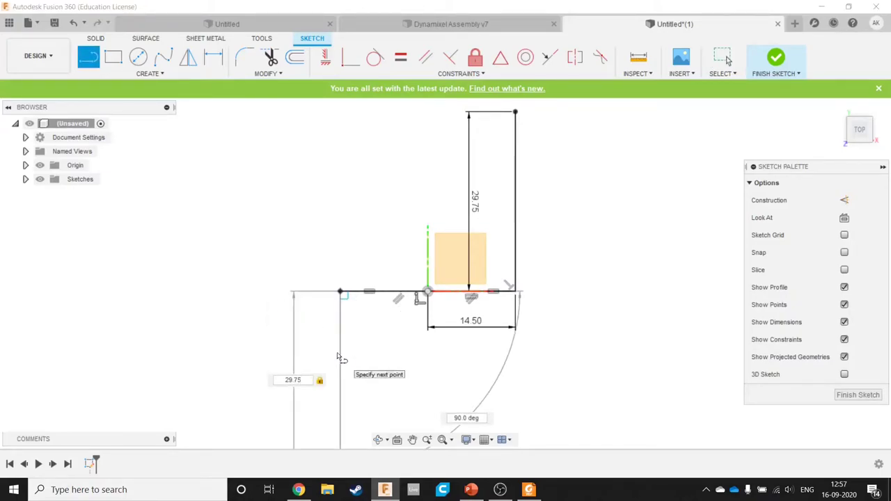
{"action": "key", "text": "Return"}
{"action": "key", "text": "Escape"}
Step: Draw a rectangle from the lower line's bottom end to the upper line's top
{"action": "scroll", "coordinate": [330, 300], "scroll_direction": "down", "scroll_amount": 2}
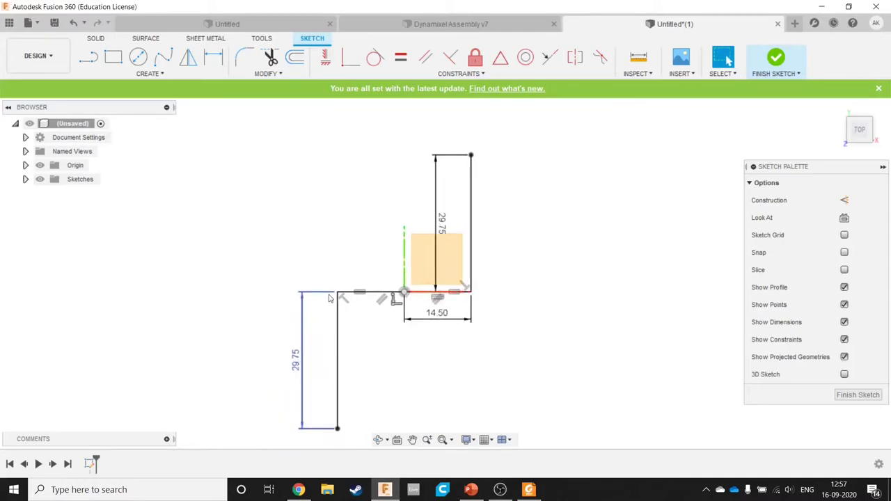
{"action": "key", "text": "r"}
{"action": "left_click", "coordinate": [338, 428]}
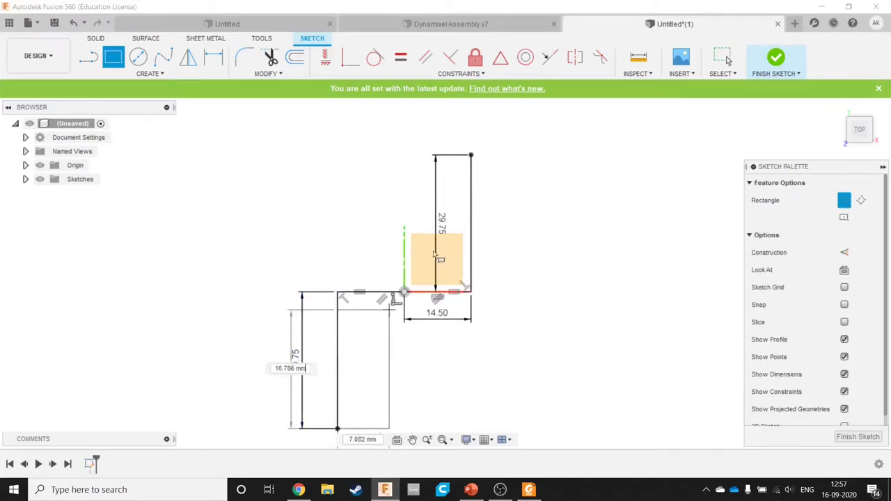
{"action": "left_click", "coordinate": [471, 156]}
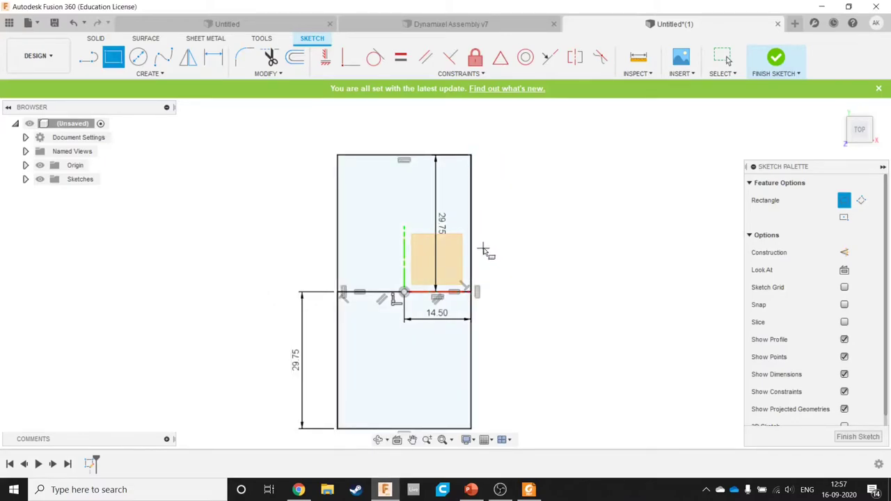
{"action": "key", "text": "Escape"}
{"action": "left_click", "coordinate": [472, 256]}
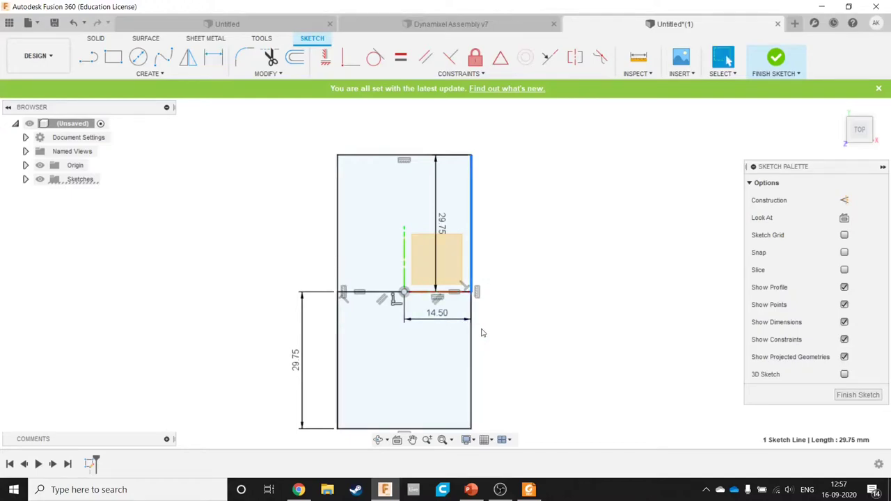
{"action": "left_click", "coordinate": [437, 180]}
{"action": "left_click", "coordinate": [528, 104]}
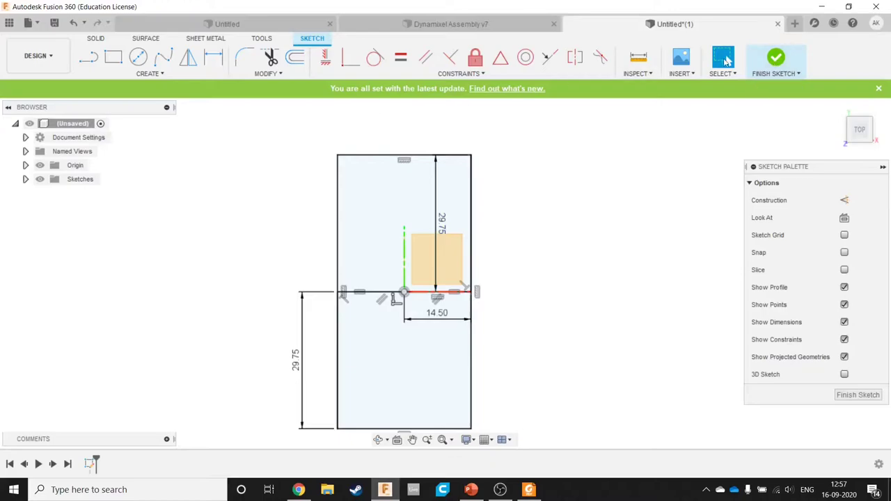
Step: Measure the rectangle's top edge as 29.00 mm and compare it with the datasheet
{"action": "left_click", "coordinate": [639, 57]}
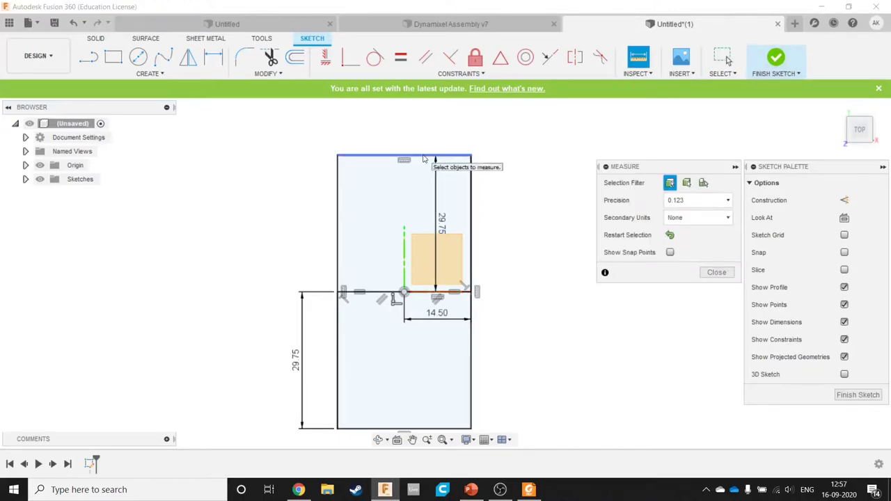
{"action": "left_click", "coordinate": [423, 156]}
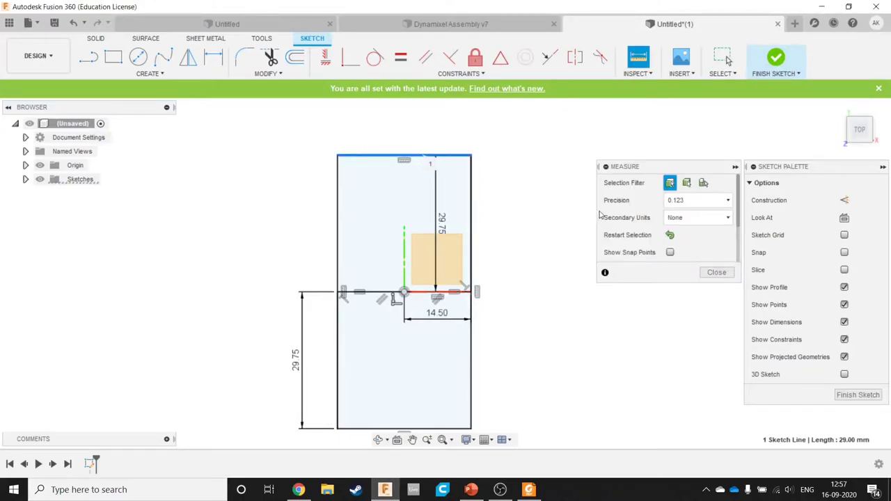
{"action": "scroll", "coordinate": [677, 245], "scroll_direction": "down", "scroll_amount": 2}
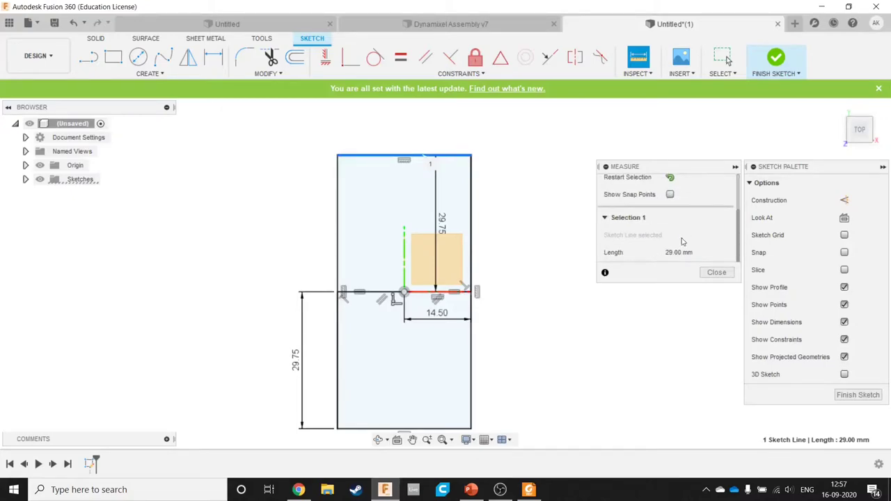
{"action": "key", "text": "alt+Tab"}
{"action": "key", "text": "alt+Tab"}
{"action": "key", "text": "Tab"}
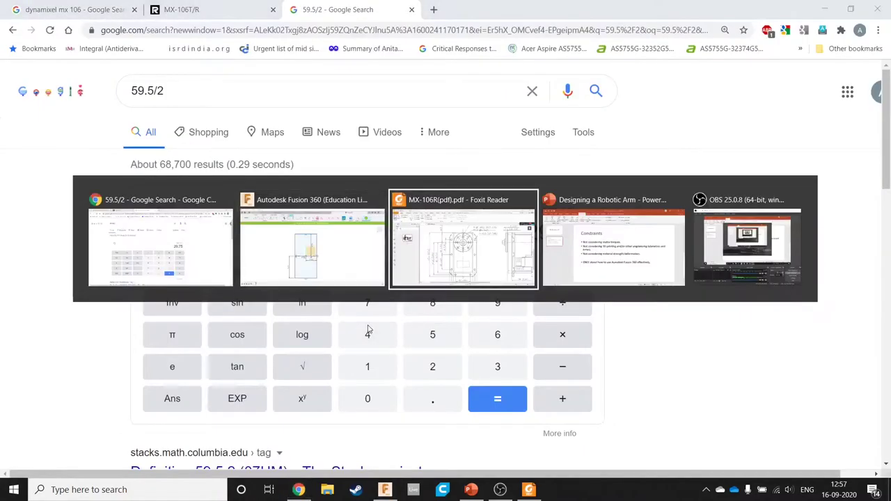
{"action": "scroll", "coordinate": [445, 390], "scroll_direction": "down", "scroll_amount": 2}
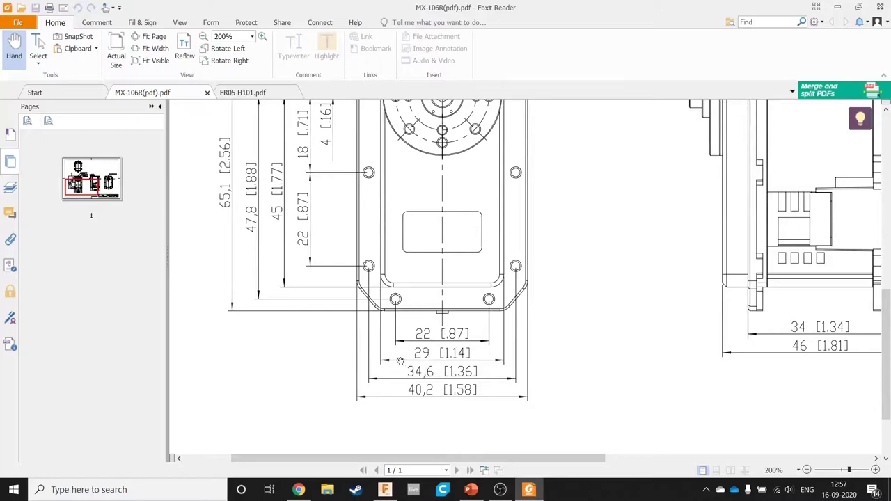
{"action": "key", "text": "alt+Tab"}
{"action": "key", "text": "alt+Tab"}
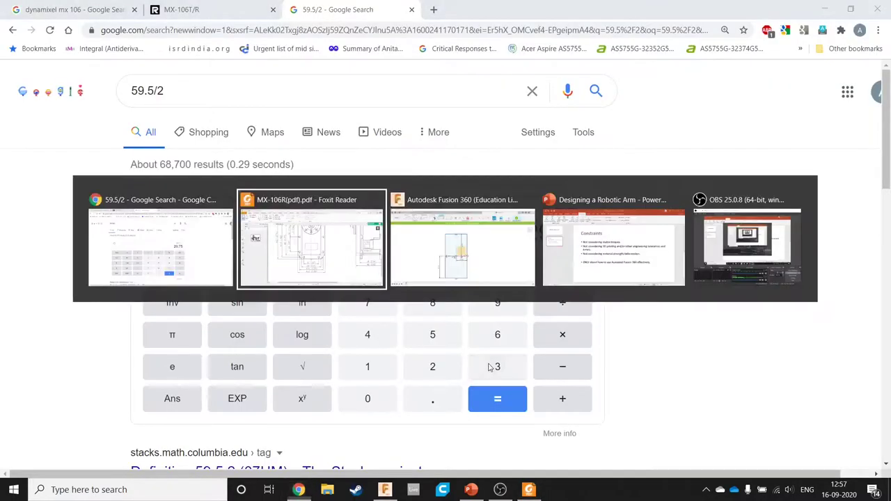
{"action": "key", "text": "Tab"}
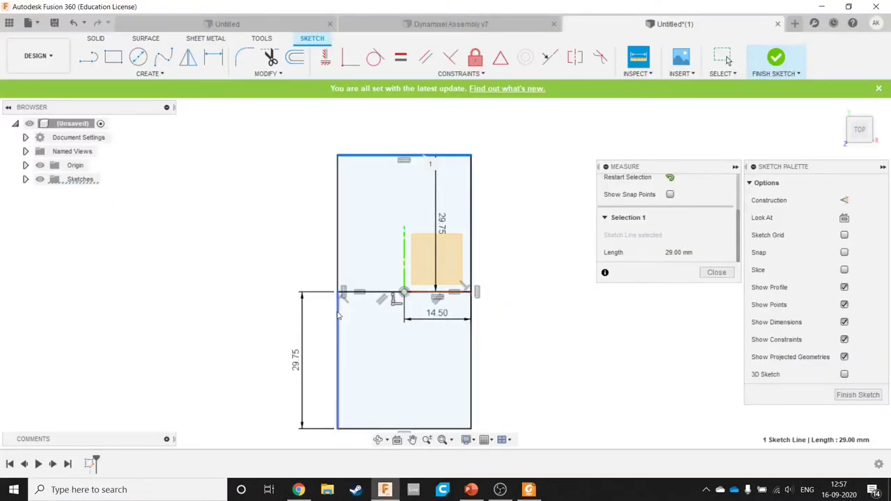
Step: Get the left edge's 59.50 mm length and 90° angle, then view the PDF's 65,1 height callout
{"action": "left_click", "coordinate": [341, 308]}
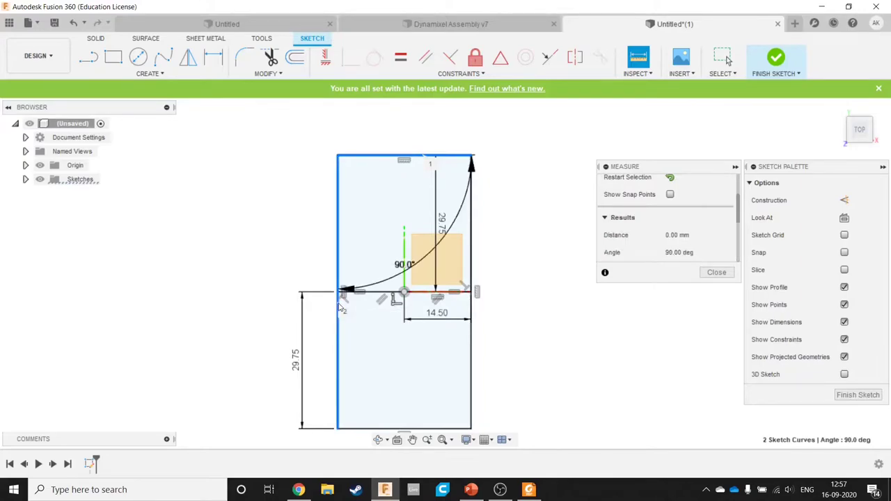
{"action": "scroll", "coordinate": [710, 231], "scroll_direction": "down", "scroll_amount": 3}
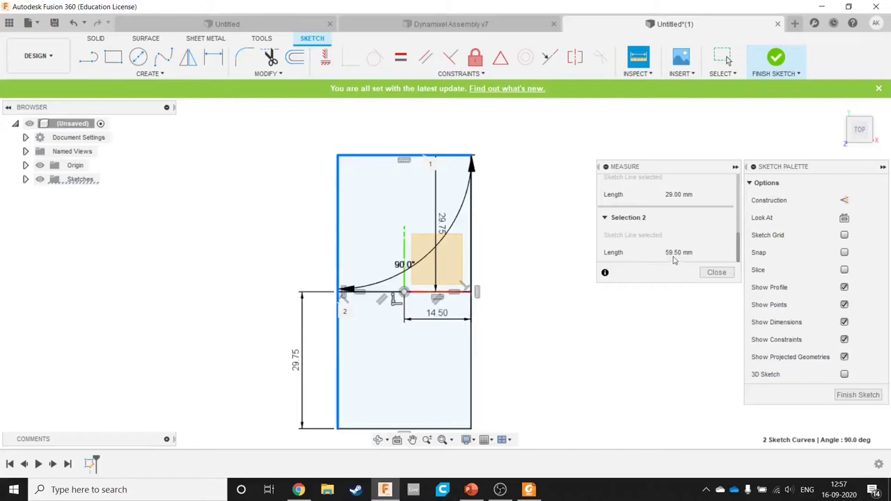
{"action": "key", "text": "alt+Tab"}
{"action": "key", "text": "alt+Tab"}
{"action": "scroll", "coordinate": [382, 262], "scroll_direction": "up", "scroll_amount": 3}
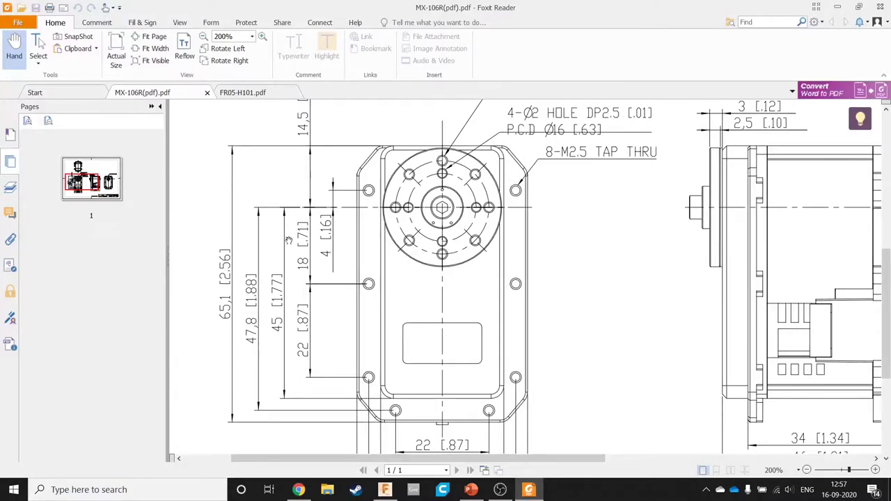
Step: Scroll up to the 4-Ø2 HOLE callouts above the servo, then return to Fusion 360
{"action": "scroll", "coordinate": [325, 155], "scroll_direction": "up", "scroll_amount": 2}
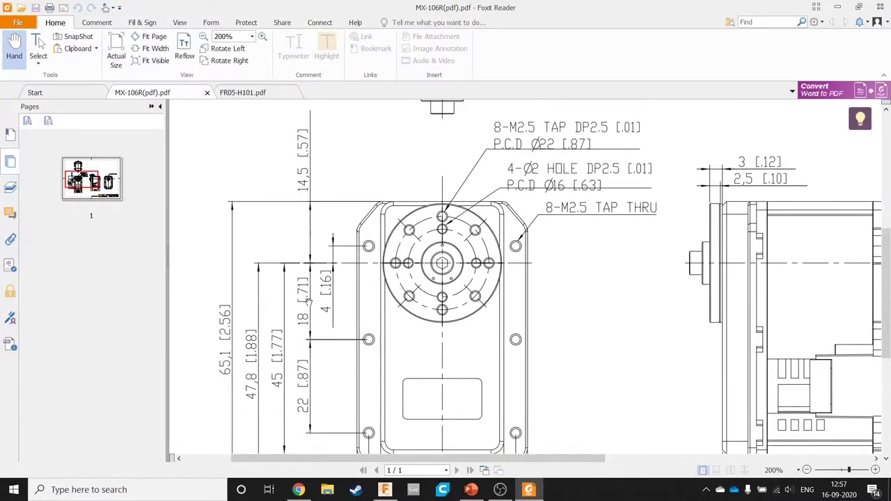
{"action": "scroll", "coordinate": [307, 301], "scroll_direction": "down", "scroll_amount": 5}
{"action": "key", "text": "alt+Tab"}
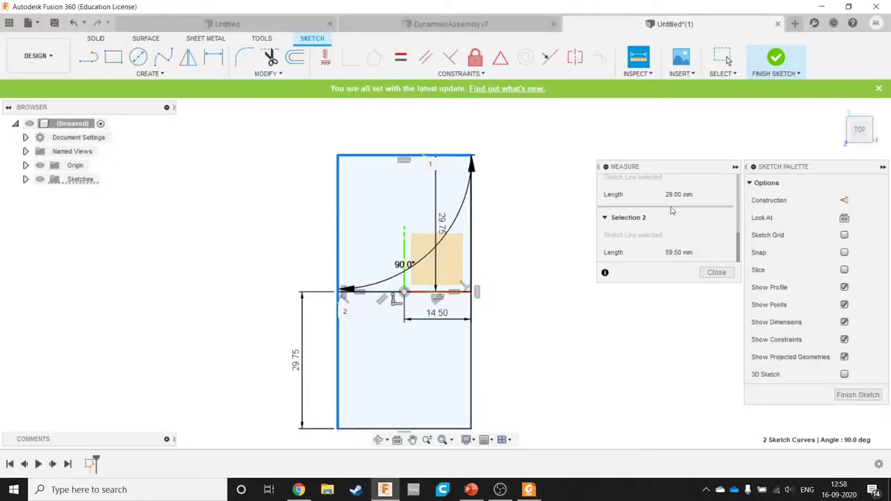
Step: Close Measure, move the upper 29.75 dimension to the left, and delete the lower 29.75 dimension
{"action": "left_click", "coordinate": [717, 272]}
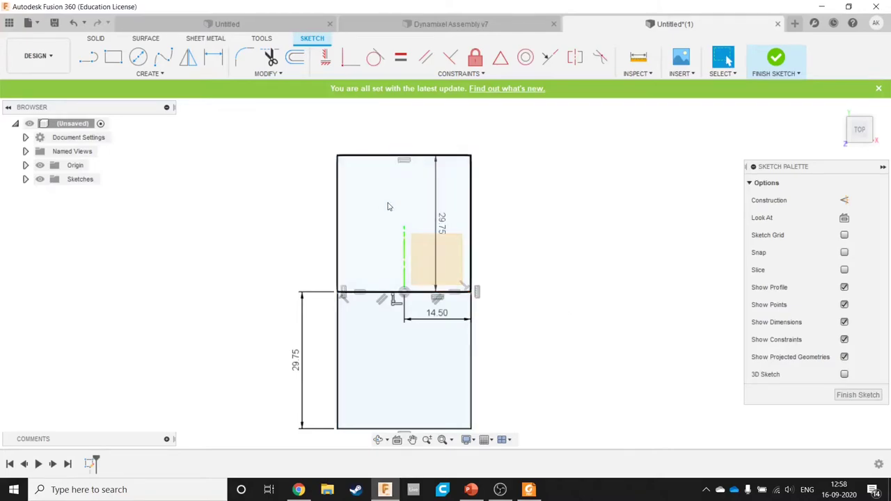
{"action": "left_click_drag", "start_coordinate": [442, 223], "coordinate": [286, 219]}
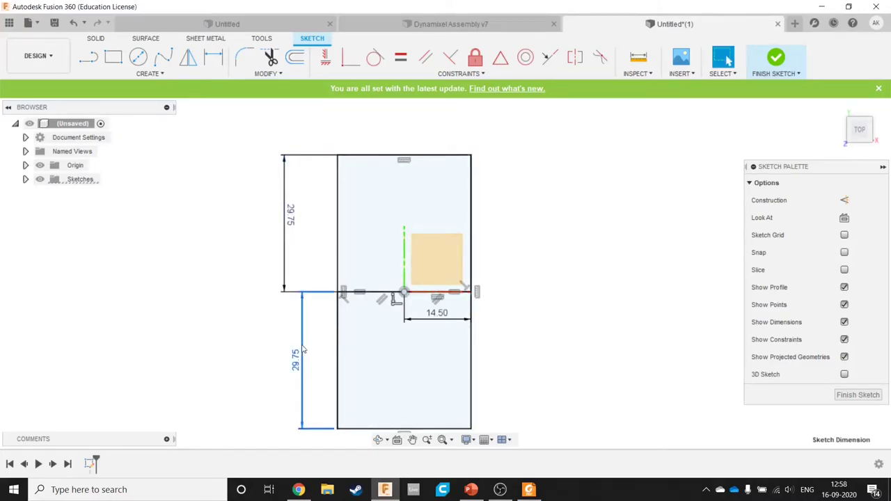
{"action": "left_click", "coordinate": [303, 350]}
{"action": "key", "text": "Delete"}
Step: Make the left and right edges equal and move the 14.50 dimension above the rectangle
{"action": "left_click", "coordinate": [339, 358]}
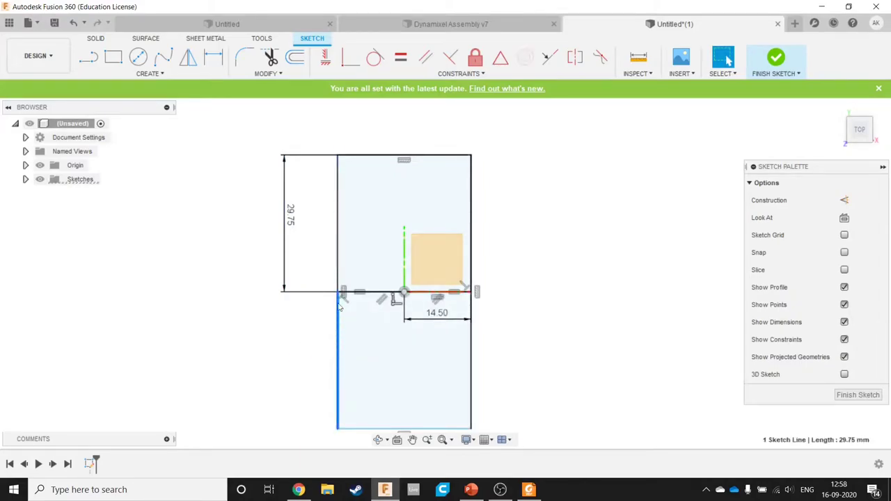
{"action": "left_click", "coordinate": [400, 57]}
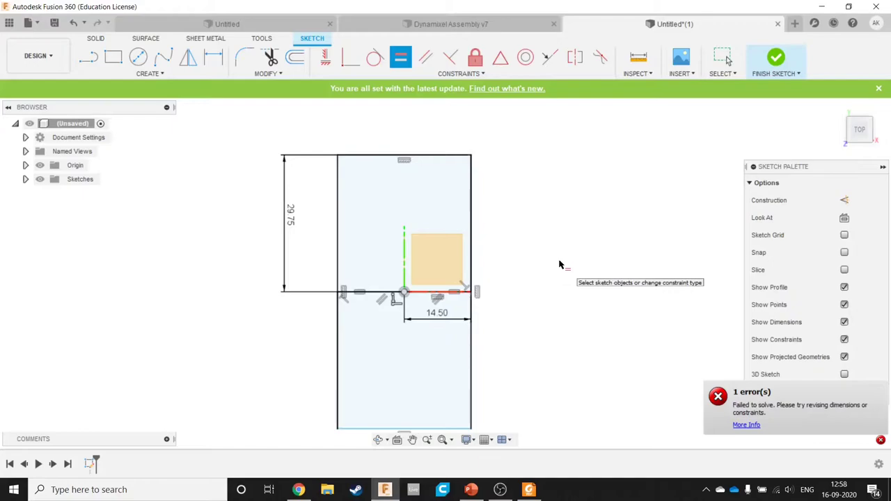
{"action": "left_click", "coordinate": [339, 299]}
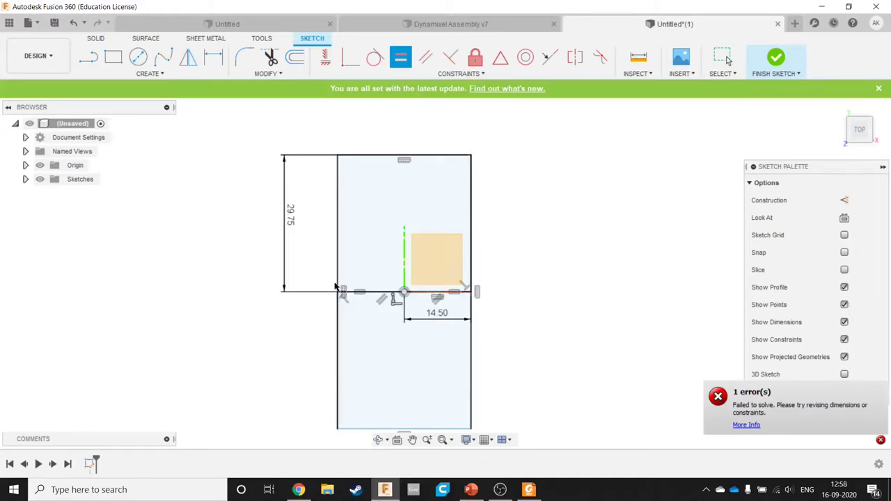
{"action": "key", "text": "Escape"}
{"action": "left_click", "coordinate": [338, 320]}
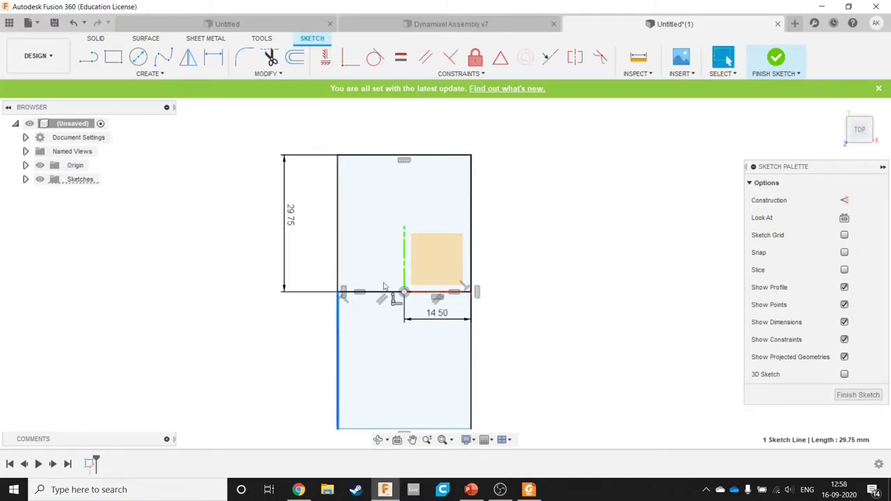
{"action": "left_click", "coordinate": [473, 249], "text": "shift"}
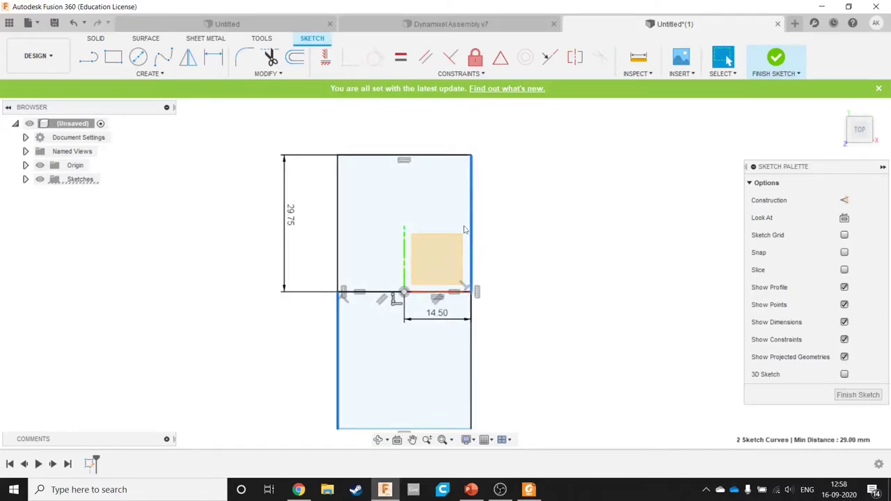
{"action": "left_click", "coordinate": [401, 58]}
{"action": "key", "text": "Escape"}
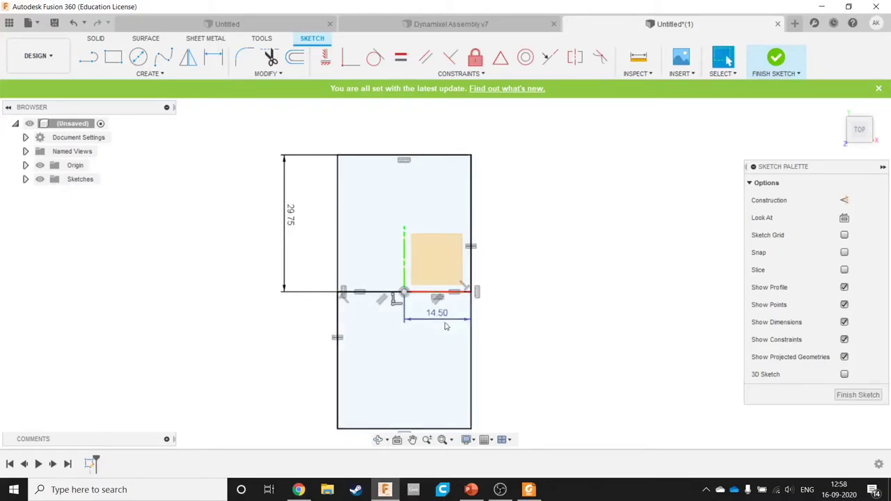
{"action": "left_click_drag", "start_coordinate": [445, 322], "coordinate": [434, 124]}
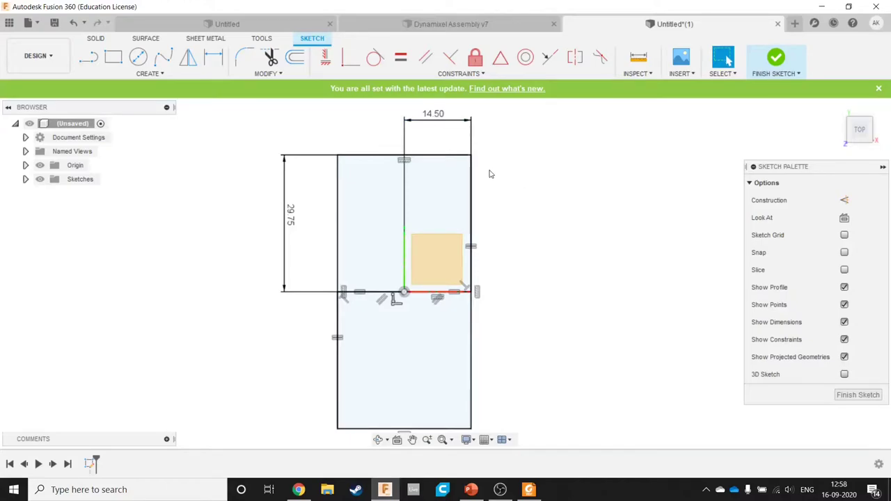
Step: Finish the sketch and start an extrude with both rectangle halves selected as profiles
{"action": "left_click", "coordinate": [778, 58]}
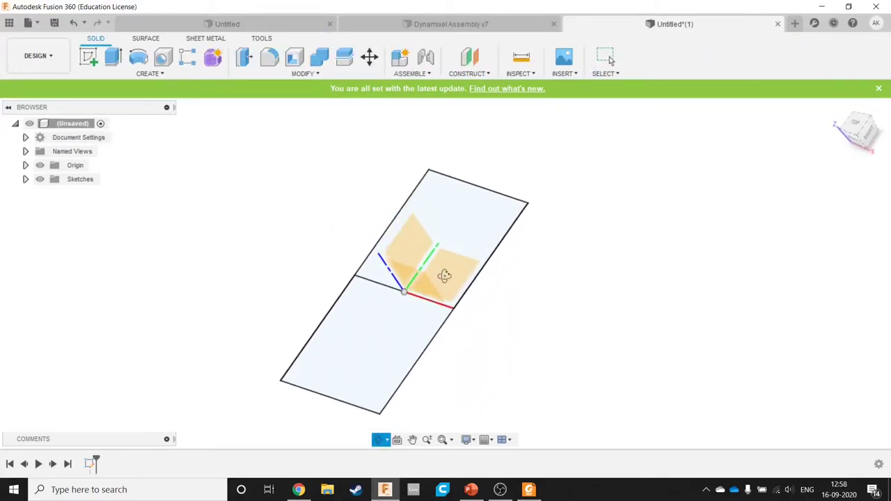
{"action": "left_click", "coordinate": [408, 348]}
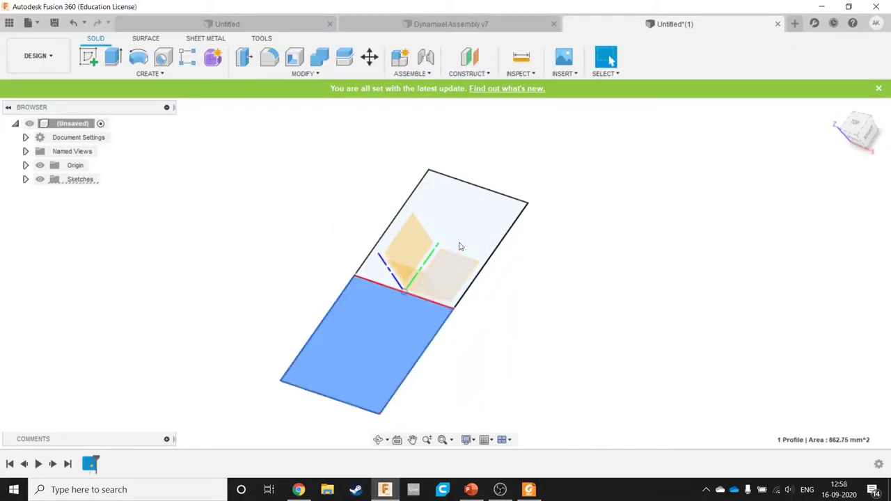
{"action": "left_click", "coordinate": [430, 301]}
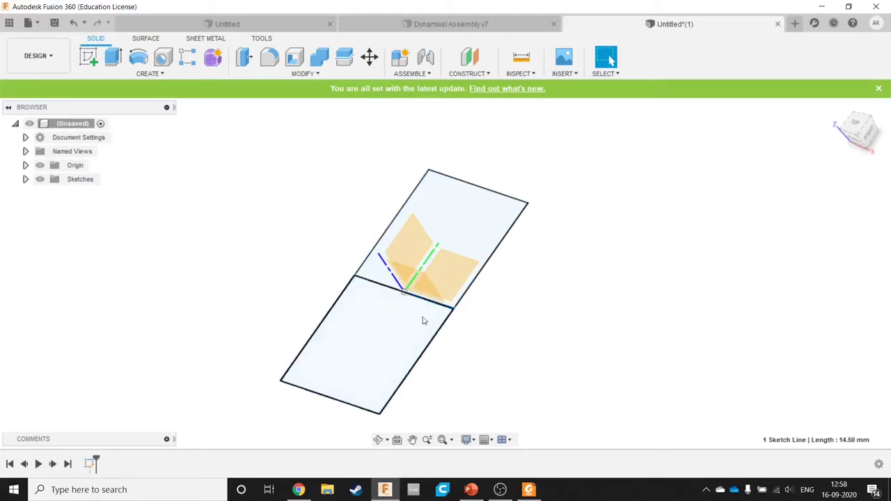
{"action": "left_click", "coordinate": [420, 325]}
{"action": "left_click", "coordinate": [466, 244], "text": "ctrl"}
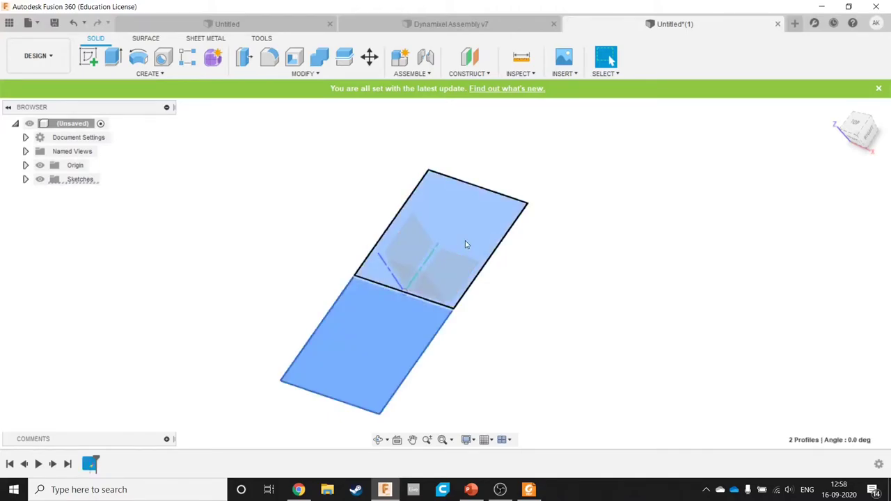
{"action": "key", "text": "e"}
{"action": "key", "text": "alt+Tab"}
{"action": "key", "text": "alt+Tab"}
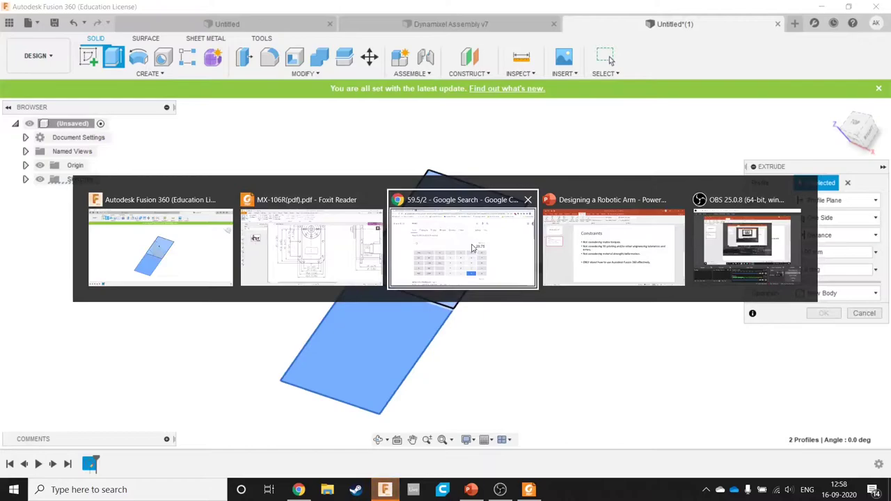
{"action": "key", "text": "alt+Tab"}
{"action": "key", "text": "alt+Tab"}
{"action": "key", "text": "alt+Tab"}
{"action": "key", "text": "alt+Tab"}
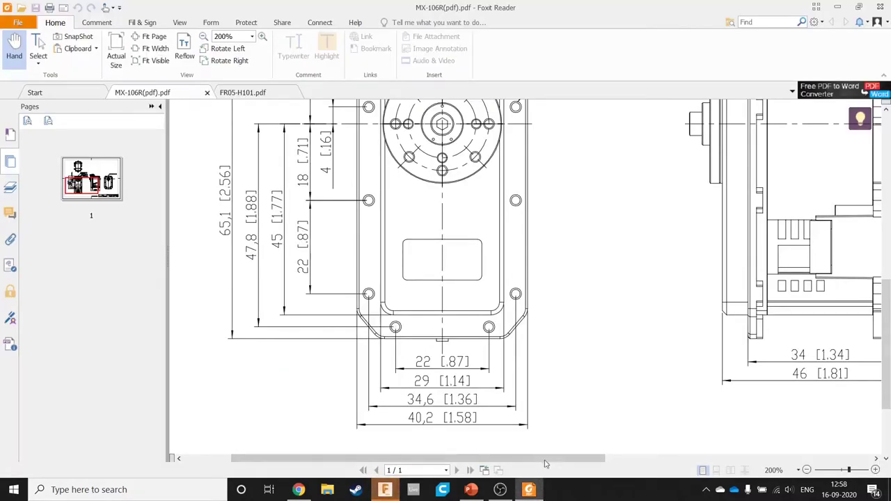
Step: Move the datasheet to the MX-106R side view showing the 34 and 46 depth dimensions
{"action": "left_click_drag", "start_coordinate": [546, 460], "coordinate": [688, 460]}
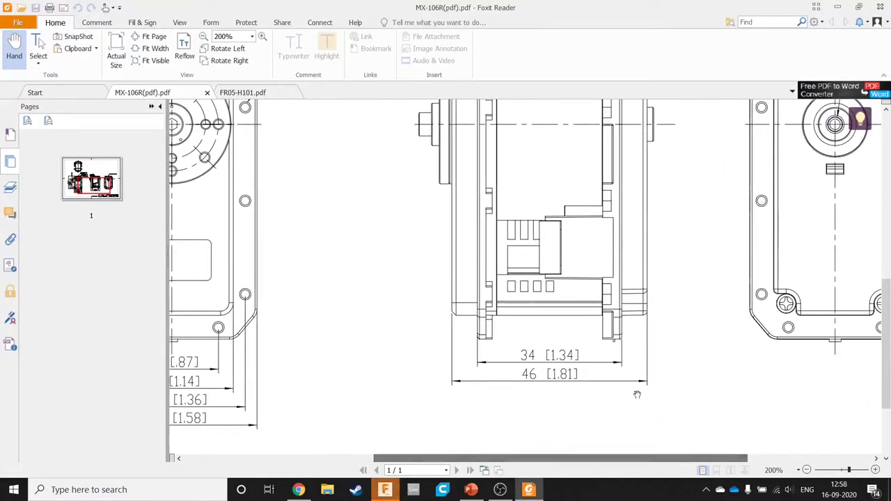
{"action": "scroll", "coordinate": [637, 395], "scroll_direction": "up", "scroll_amount": 2}
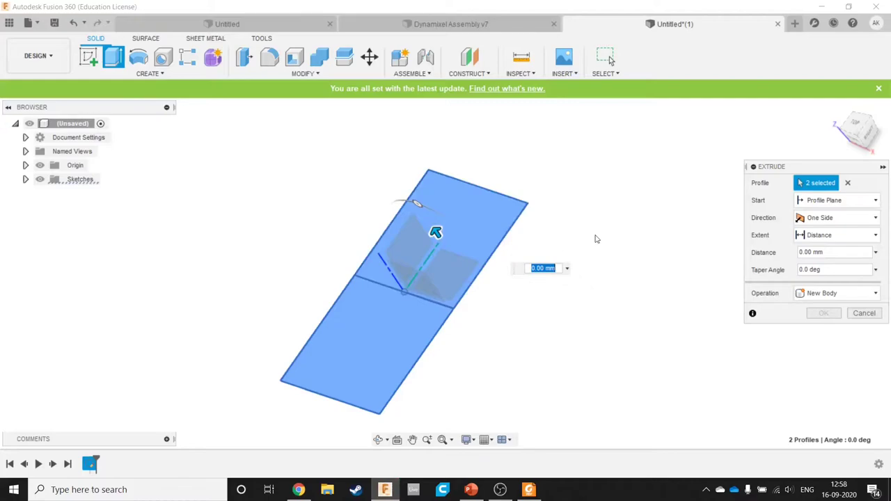
Step: Extrude both profiles 40 mm into a solid box, inspect it, and return to the datasheet
{"action": "type", "text": "40"}
{"action": "key", "text": "Return"}
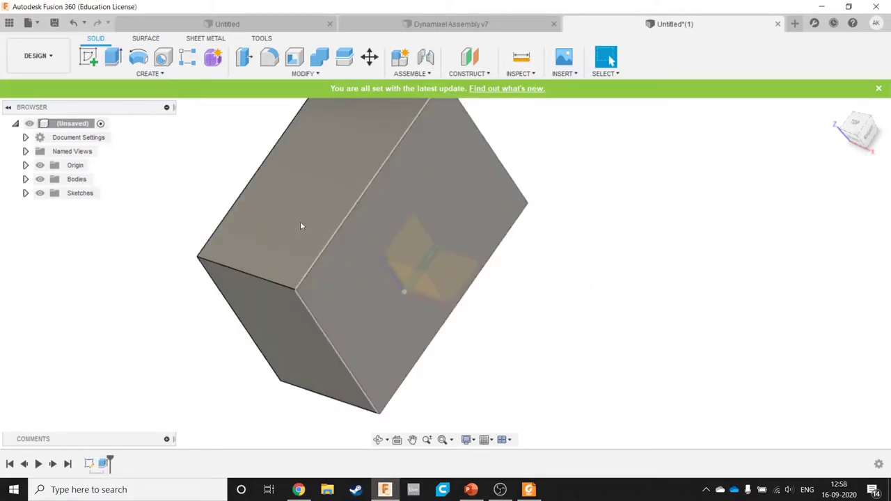
{"action": "middle_click_drag", "start_coordinate": [555, 298], "coordinate": [497, 294], "text": "shift"}
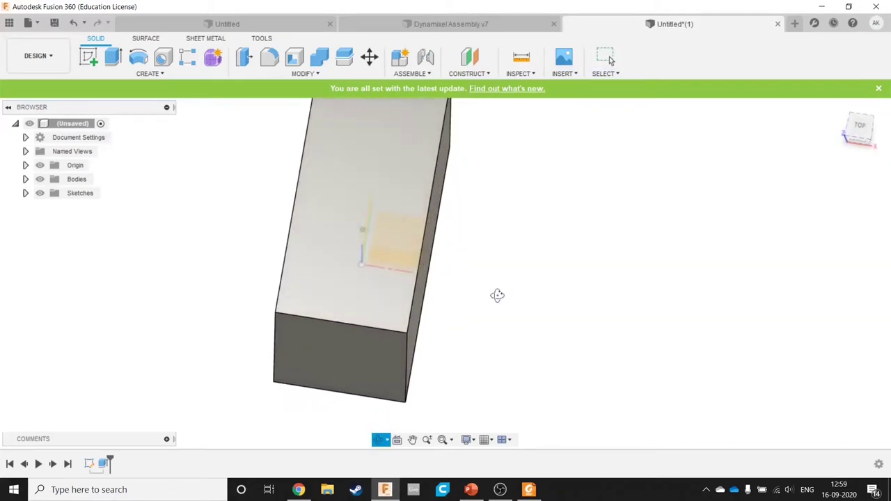
{"action": "key", "text": "alt+Tab"}
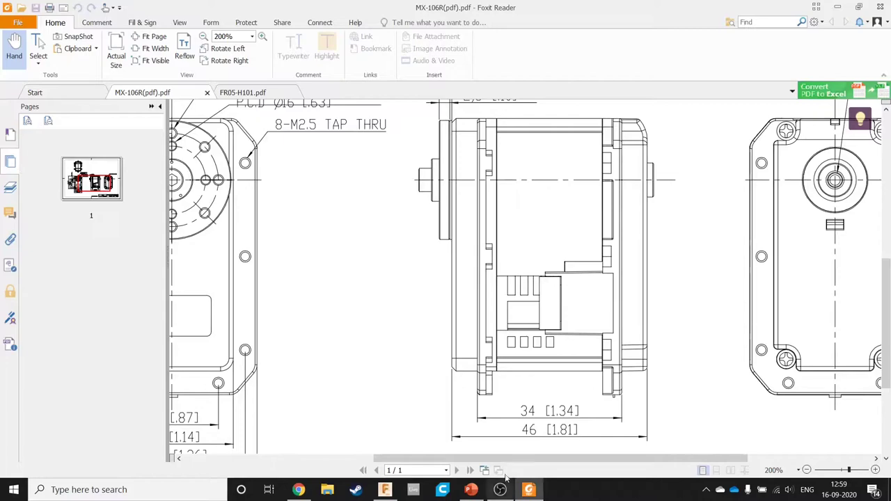
Step: Pan the PDF to the front view's mounting-hole dimensions, then switch to the 59.5/2 calculator result
{"action": "left_click_drag", "start_coordinate": [505, 460], "coordinate": [373, 453]}
{"action": "scroll", "coordinate": [410, 424], "scroll_direction": "up", "scroll_amount": 2}
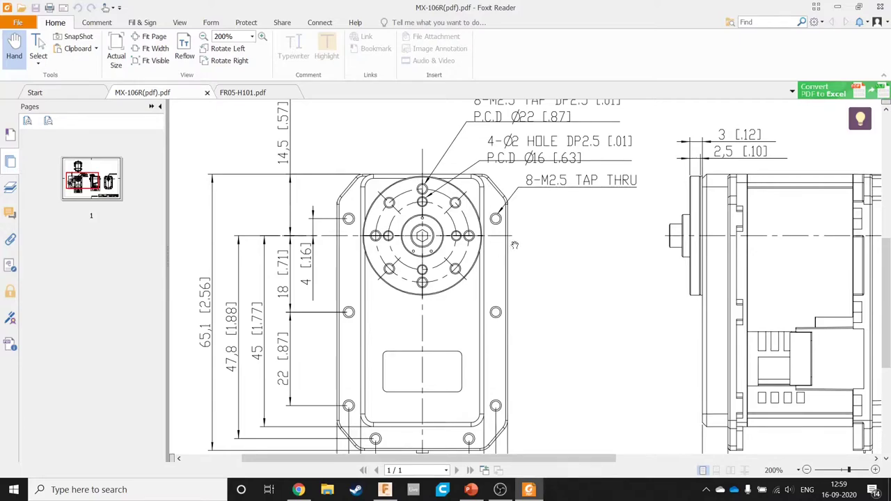
{"action": "key", "text": "alt+Tab"}
{"action": "key", "text": "alt+Tab"}
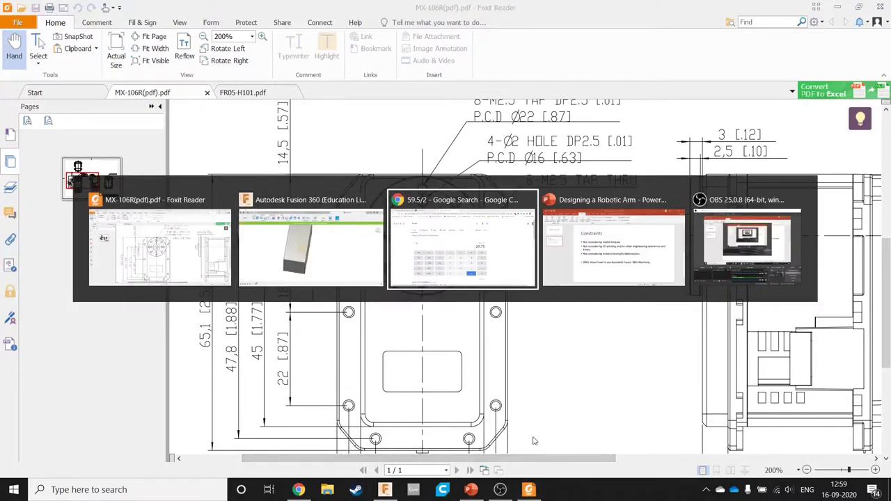
{"action": "key", "text": "alt+Tab"}
{"action": "key", "text": "alt+Tab"}
{"action": "key", "text": "alt+Tab"}
{"action": "key", "text": "alt+Tab"}
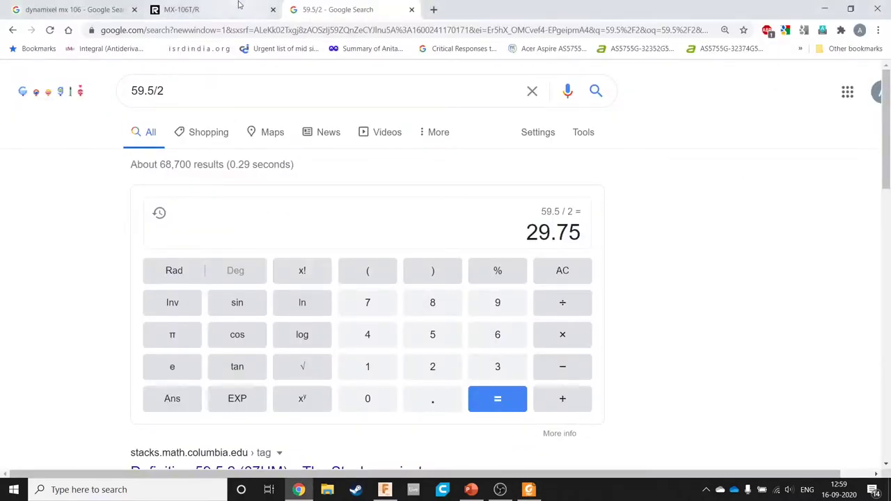
Step: View the MX-106 servo photo from the e-Manual page in its own Chrome tab
{"action": "key", "text": "ctrl+shift+Tab"}
{"action": "scroll", "coordinate": [251, 270], "scroll_direction": "up", "scroll_amount": 8, "text": "ctrl"}
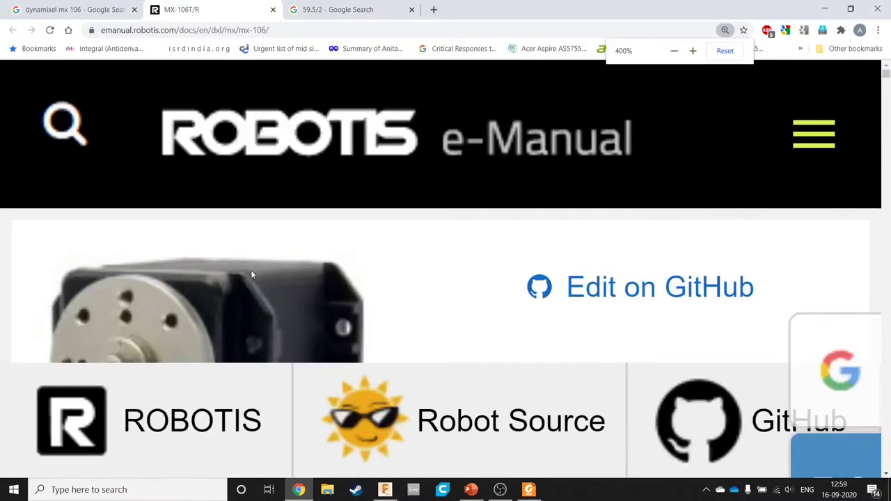
{"action": "scroll", "coordinate": [244, 230], "scroll_direction": "down", "scroll_amount": 3}
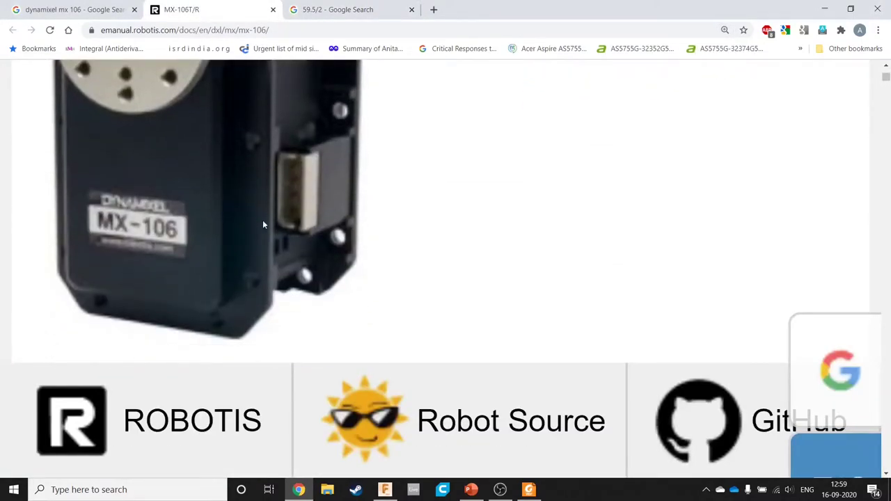
{"action": "right_click", "coordinate": [106, 195]}
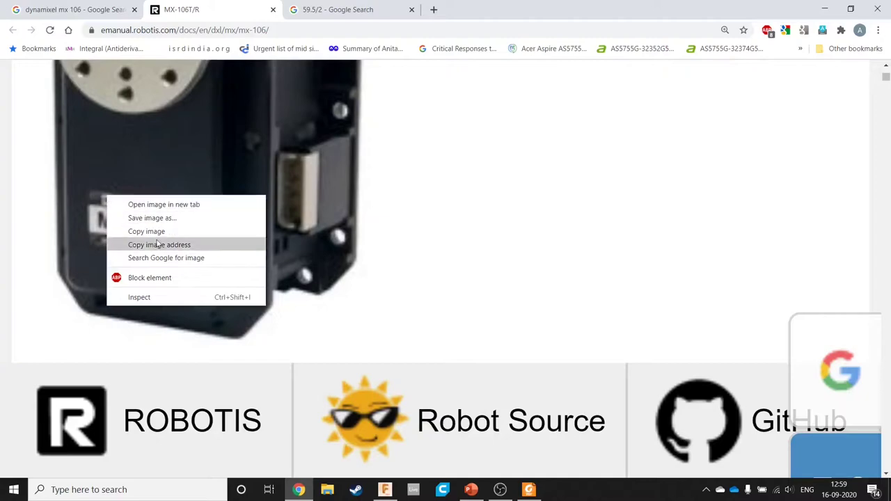
{"action": "left_click", "coordinate": [145, 203]}
{"action": "key", "text": "ctrl+Tab"}
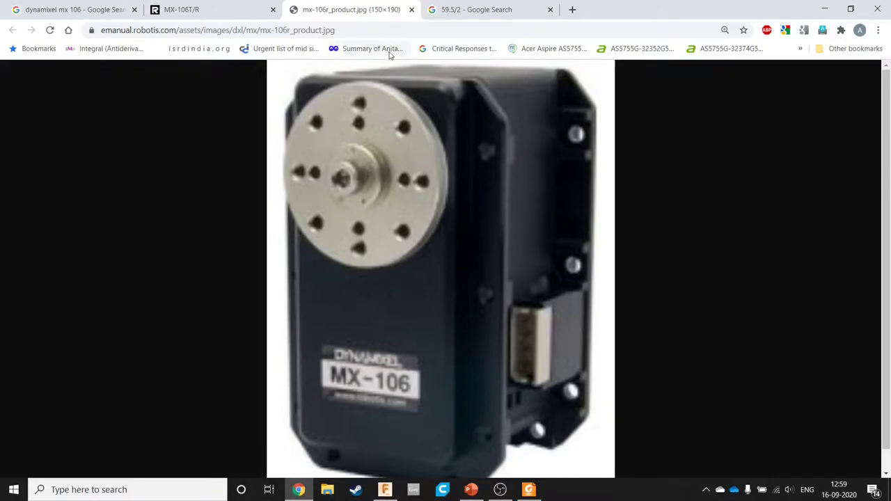
{"action": "key", "text": "alt+Tab"}
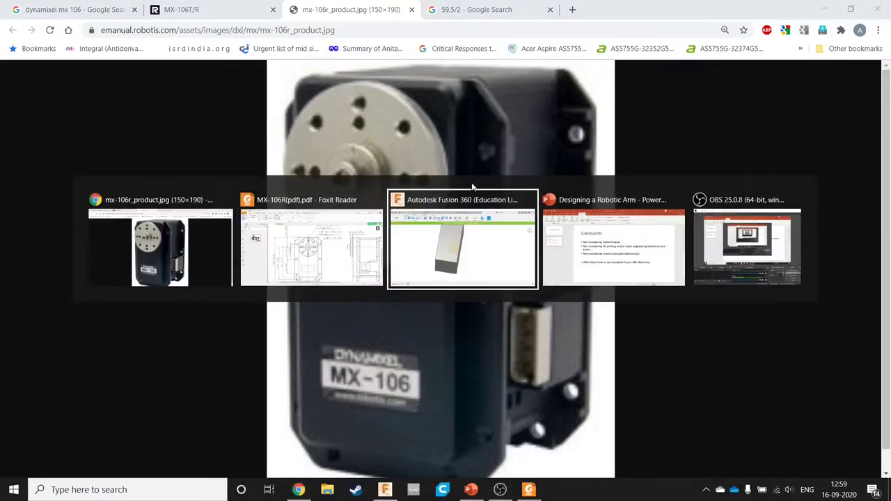
{"action": "key", "text": "Tab"}
{"action": "key", "text": "Tab"}
{"action": "key", "text": "Tab"}
{"action": "key", "text": "Tab"}
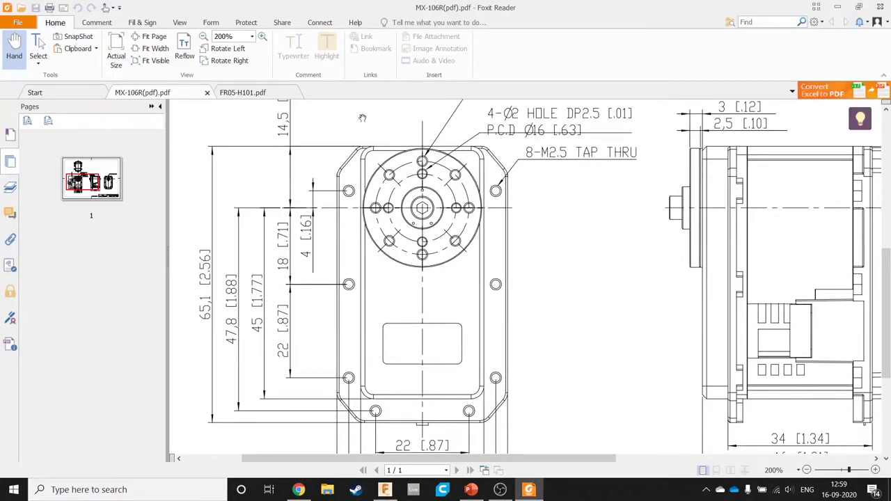
Step: Pan around the front view's hole pattern and mounting-hole dimensions, then return to Fusion 360
{"action": "left_click_drag", "start_coordinate": [413, 461], "coordinate": [482, 461]}
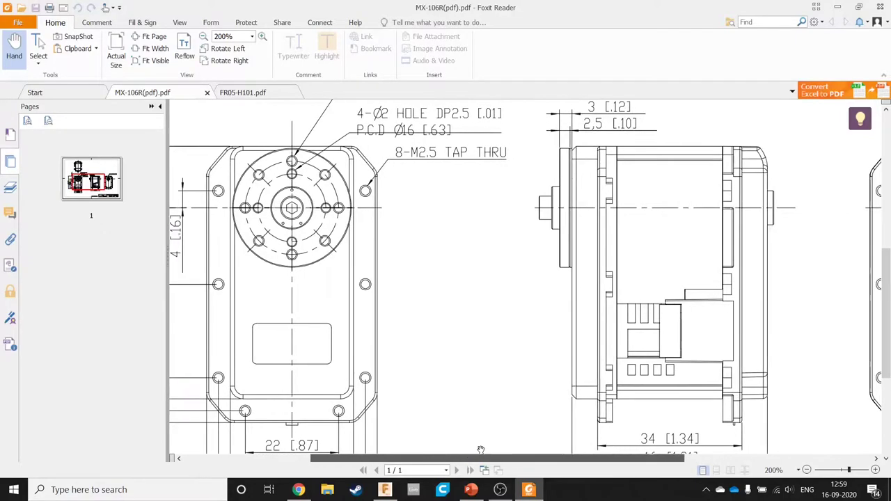
{"action": "scroll", "coordinate": [589, 390], "scroll_direction": "down", "scroll_amount": 1}
{"action": "scroll", "coordinate": [616, 356], "scroll_direction": "up", "scroll_amount": 4}
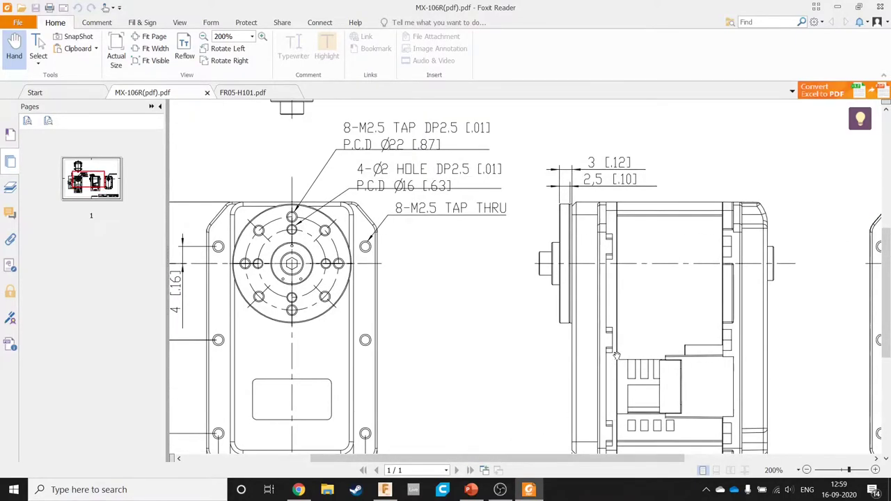
{"action": "scroll", "coordinate": [608, 382], "scroll_direction": "down", "scroll_amount": 3}
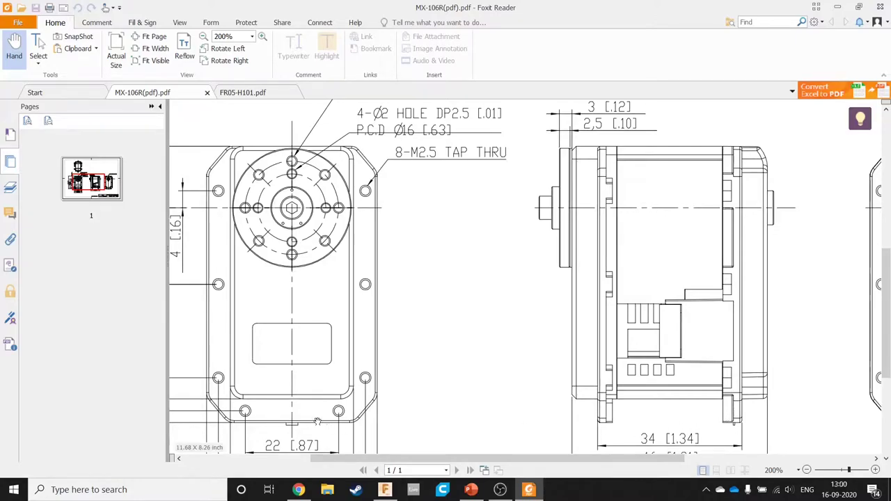
{"action": "left_click_drag", "start_coordinate": [327, 459], "coordinate": [269, 459]}
{"action": "key", "text": "alt+Tab"}
{"action": "key", "text": "alt+Tab"}
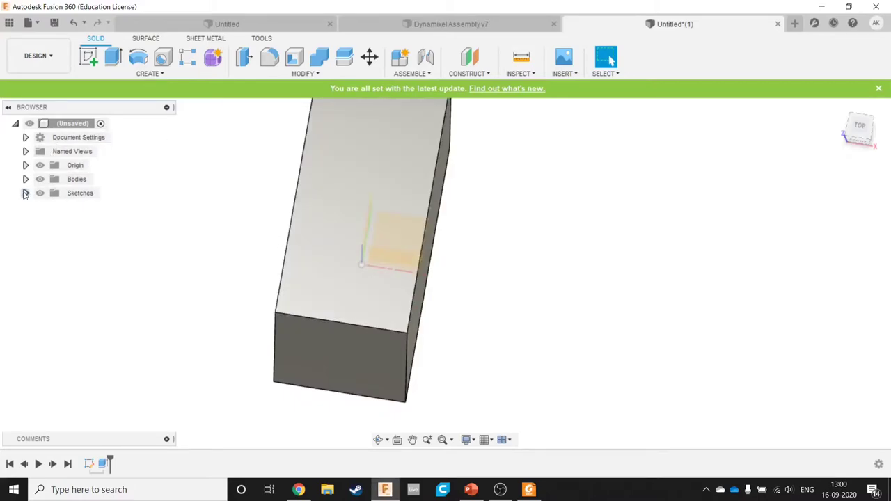
Step: Open Sketch1 from the Browser's Sketches list with Edit Sketch
{"action": "left_click", "coordinate": [25, 194]}
{"action": "left_click", "coordinate": [87, 207]}
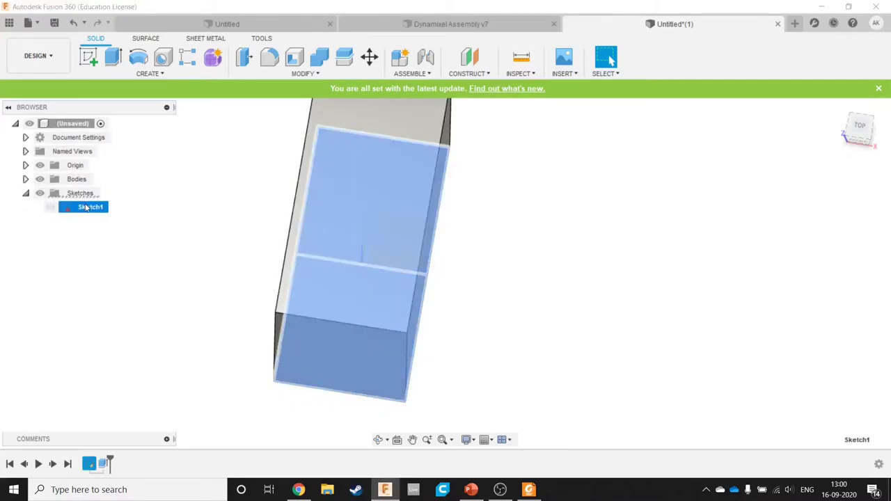
{"action": "right_click", "coordinate": [87, 206]}
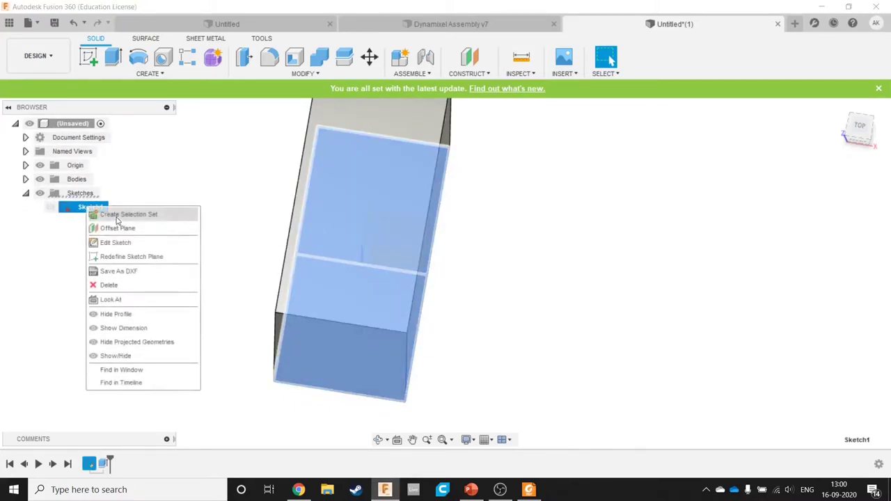
{"action": "left_click", "coordinate": [112, 244]}
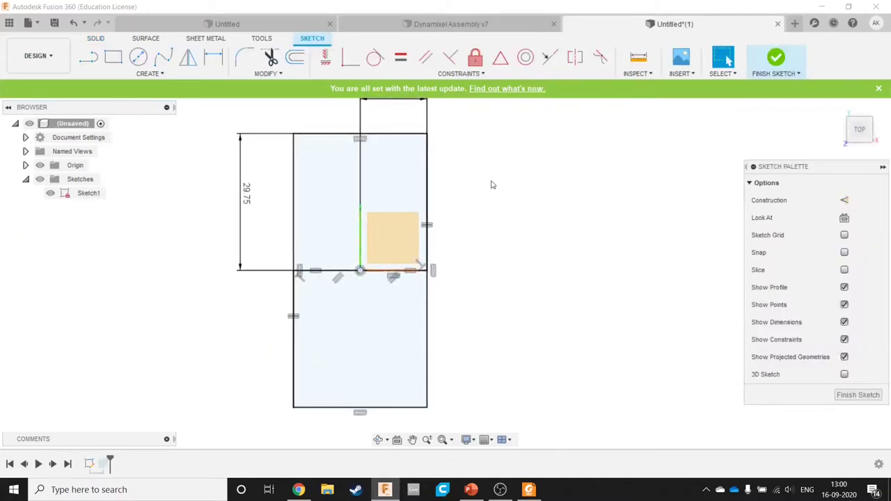
{"action": "key", "text": "alt+Tab"}
{"action": "key", "text": "alt+Tab"}
{"action": "key", "text": "alt+Tab"}
{"action": "key", "text": "alt+Tab"}
{"action": "key", "text": "alt+Tab"}
{"action": "key", "text": "alt+Tab"}
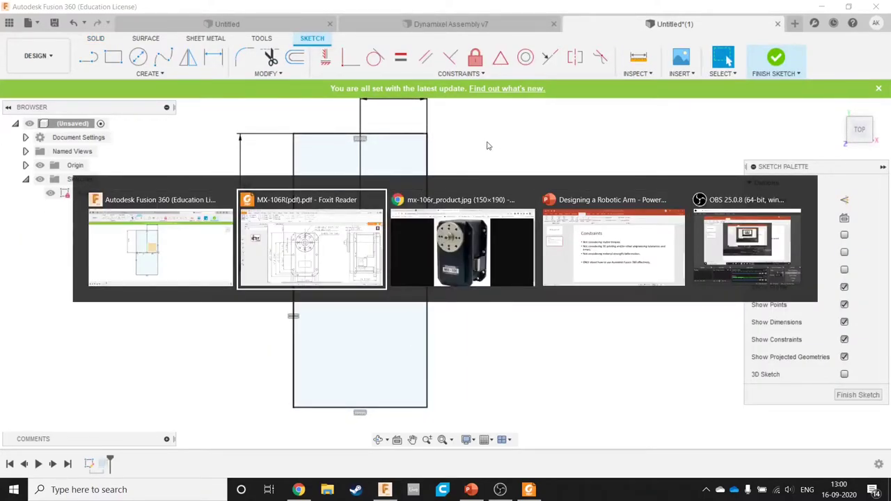
Step: Pan the PDF to the front view's bottom widths 22, 29, 34.6 and 40.2
{"action": "scroll", "coordinate": [527, 406], "scroll_direction": "down", "scroll_amount": 1}
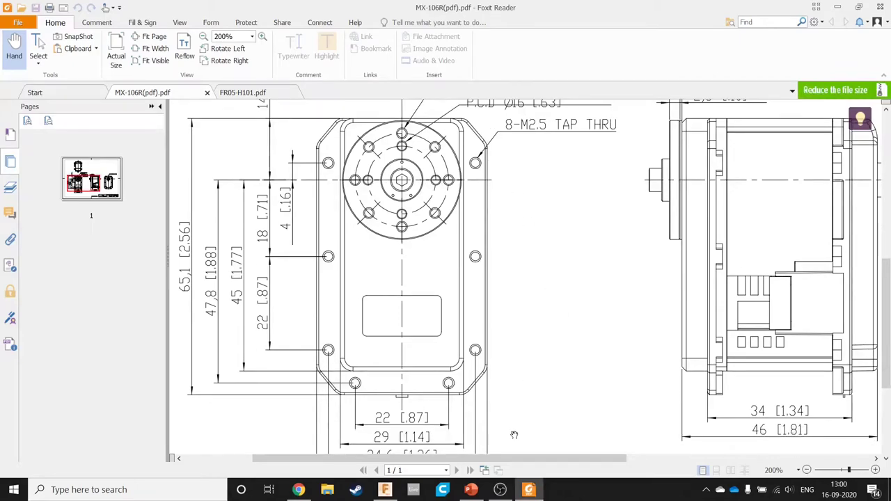
{"action": "scroll", "coordinate": [514, 435], "scroll_direction": "up", "scroll_amount": 4}
{"action": "mouse_move", "coordinate": [506, 458]}
{"action": "left_mouse_down"}
{"action": "mouse_move", "coordinate": [538, 458]}
{"action": "mouse_move", "coordinate": [332, 449]}
{"action": "left_mouse_up"}
{"action": "scroll", "coordinate": [454, 356], "scroll_direction": "down", "scroll_amount": 6}
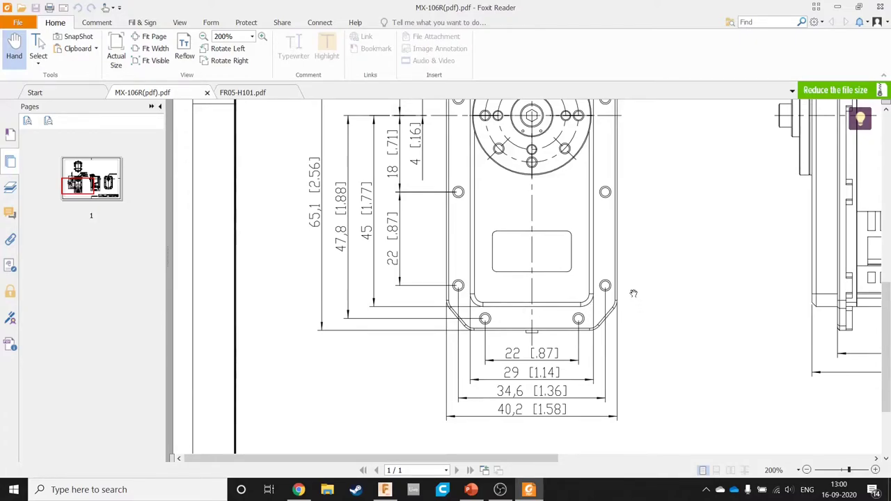
{"action": "key", "text": "alt+Tab"}
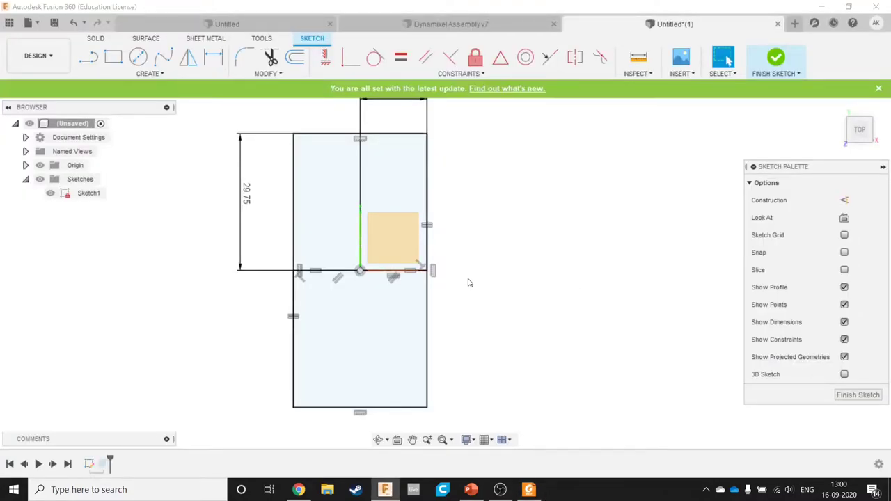
Step: Draw a 20.1 mm horizontal line right of the origin and an equal-length line to its left
{"action": "key", "text": "l"}
{"action": "left_click", "coordinate": [360, 270]}
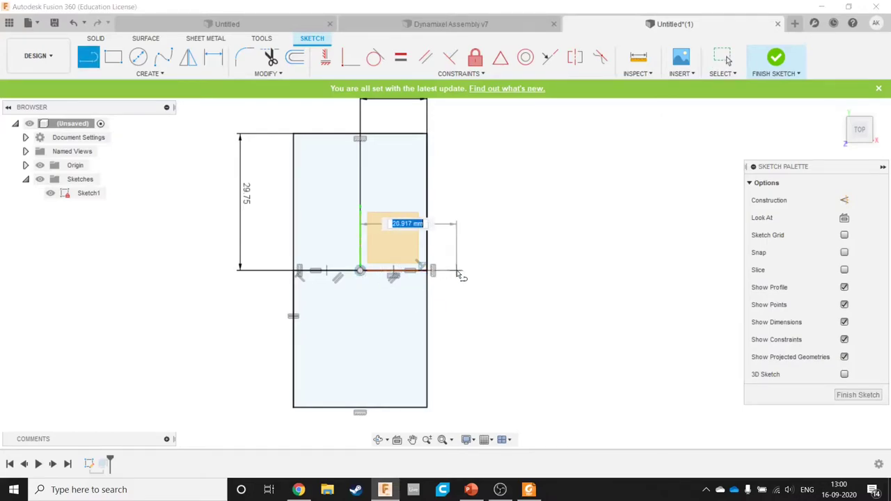
{"action": "type", "text": "20"}
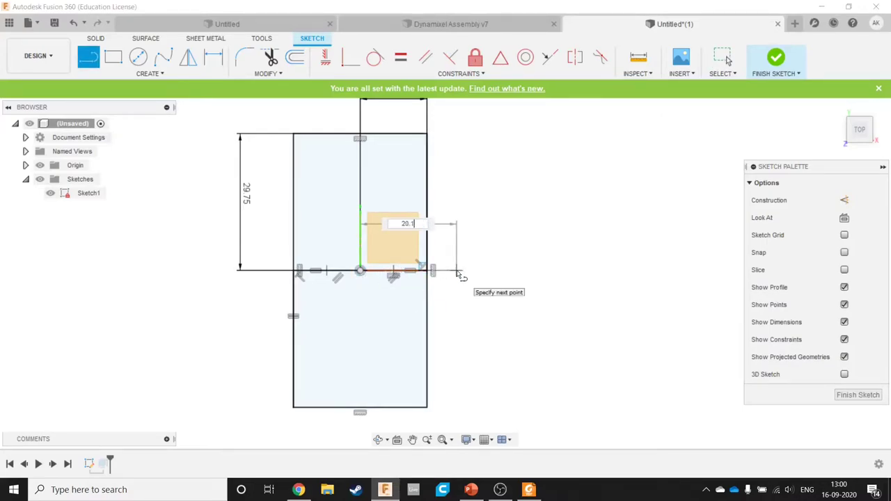
{"action": "type", "text": ".1"}
{"action": "key", "text": "Return"}
{"action": "key", "text": "Escape"}
{"action": "key", "text": "l"}
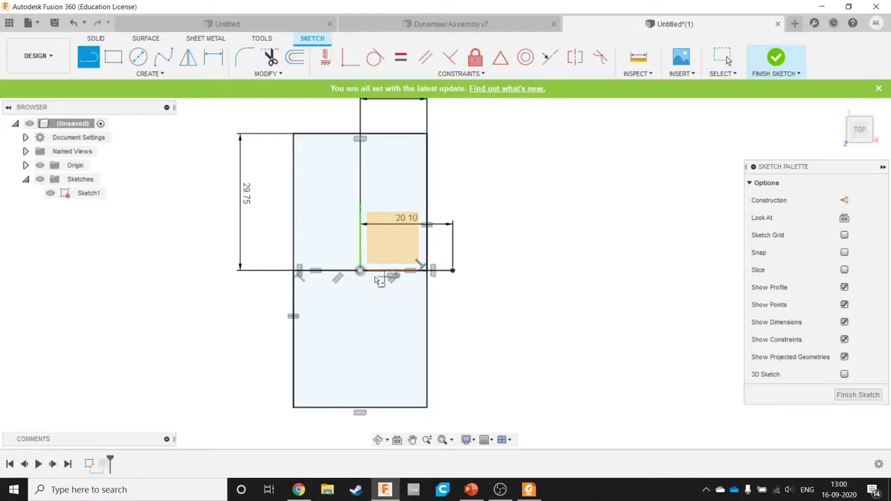
{"action": "left_click", "coordinate": [360, 270]}
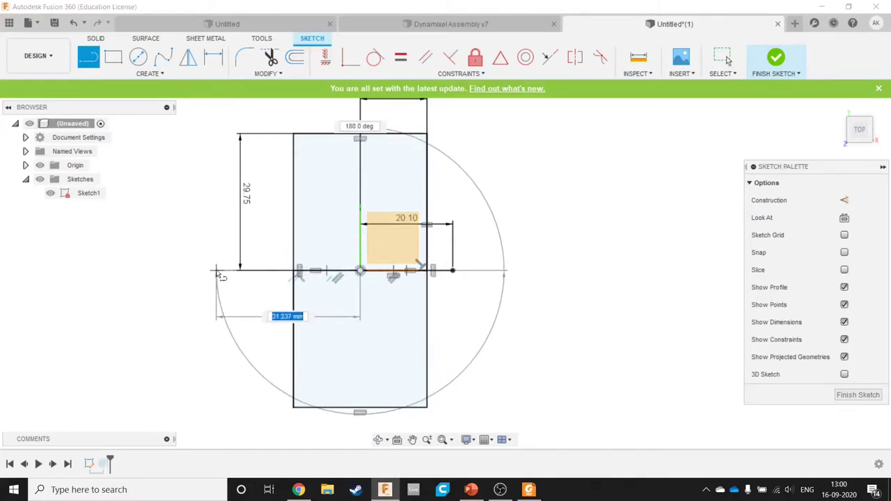
{"action": "left_click", "coordinate": [215, 270]}
{"action": "key", "text": "Escape"}
{"action": "left_click", "coordinate": [254, 270]}
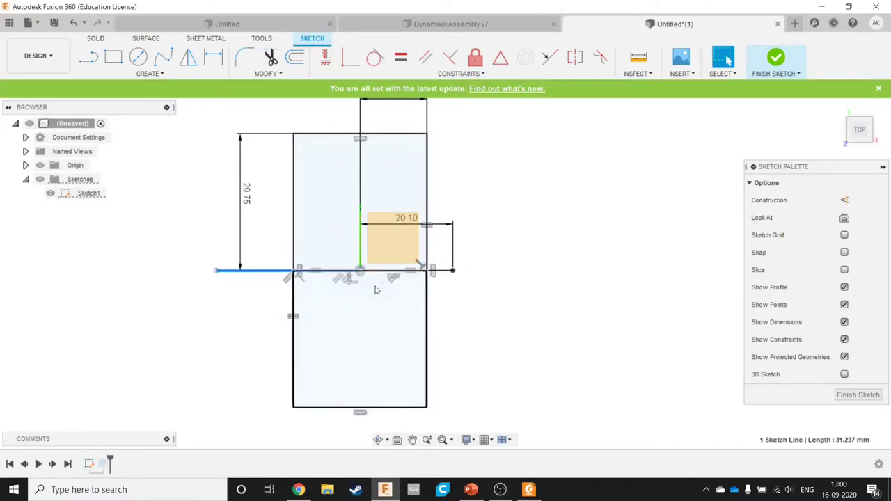
{"action": "left_click", "coordinate": [446, 271], "text": "shift"}
{"action": "left_click", "coordinate": [398, 59]}
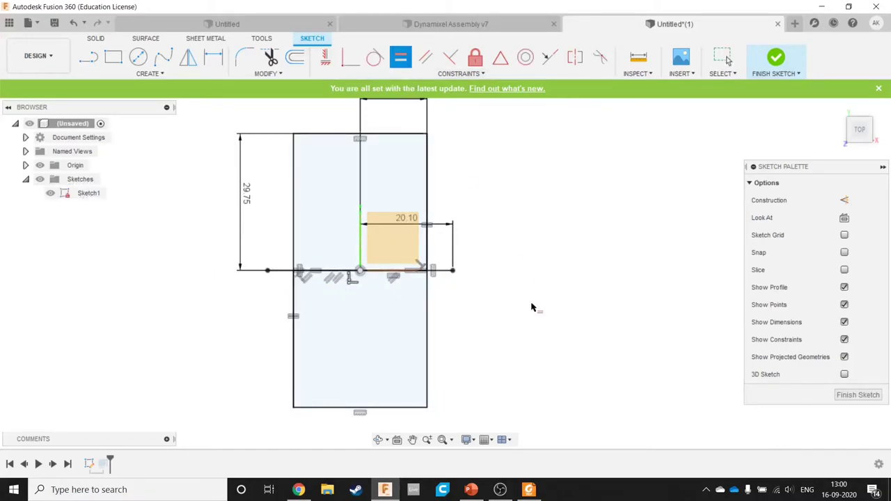
Step: Draw closed strips beside the right and left edges of the upper rectangle
{"action": "key", "text": "l"}
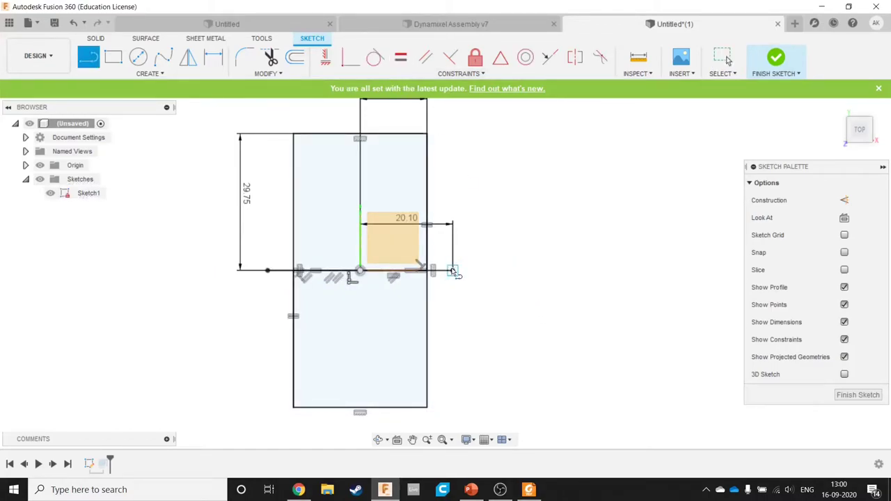
{"action": "left_click", "coordinate": [453, 270]}
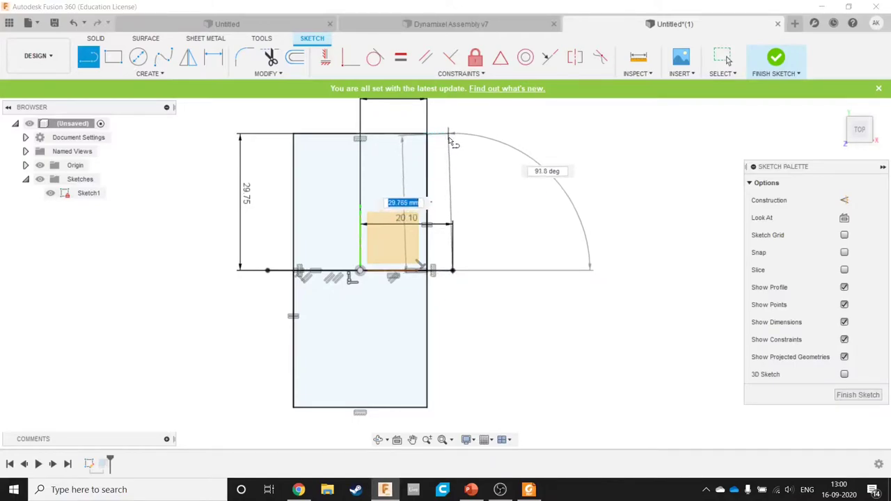
{"action": "left_click", "coordinate": [452, 134]}
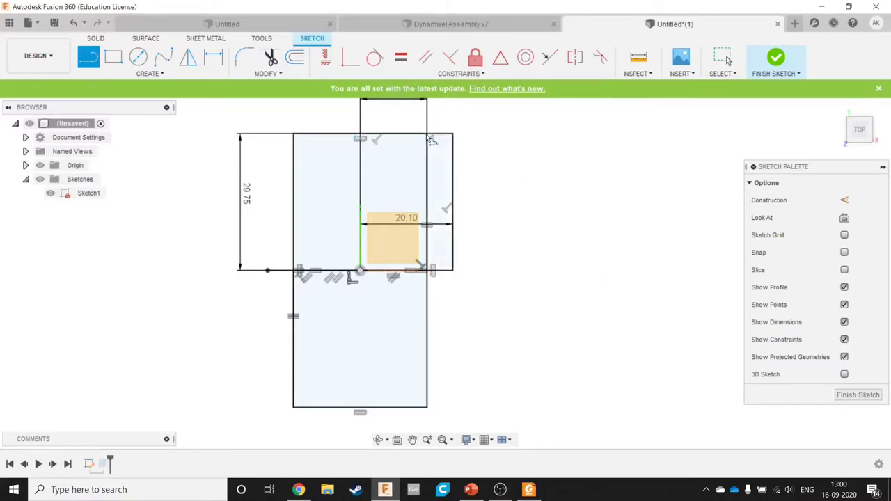
{"action": "left_click", "coordinate": [294, 135]}
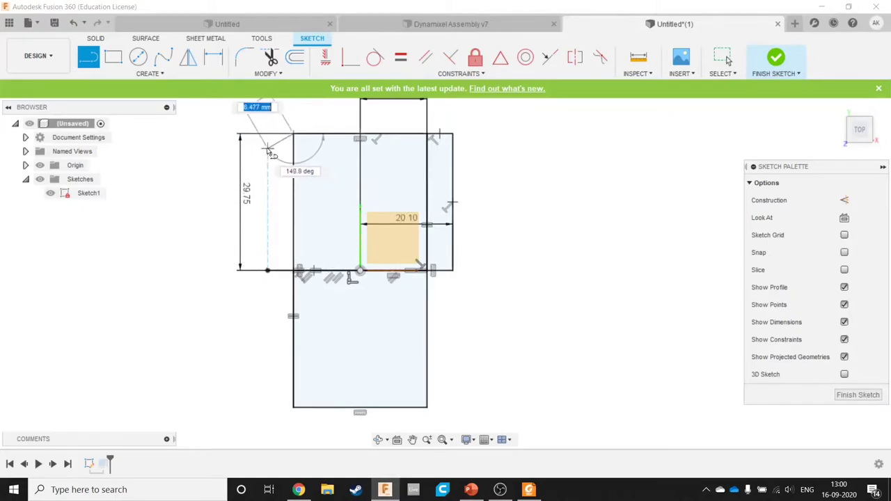
{"action": "left_click", "coordinate": [267, 134]}
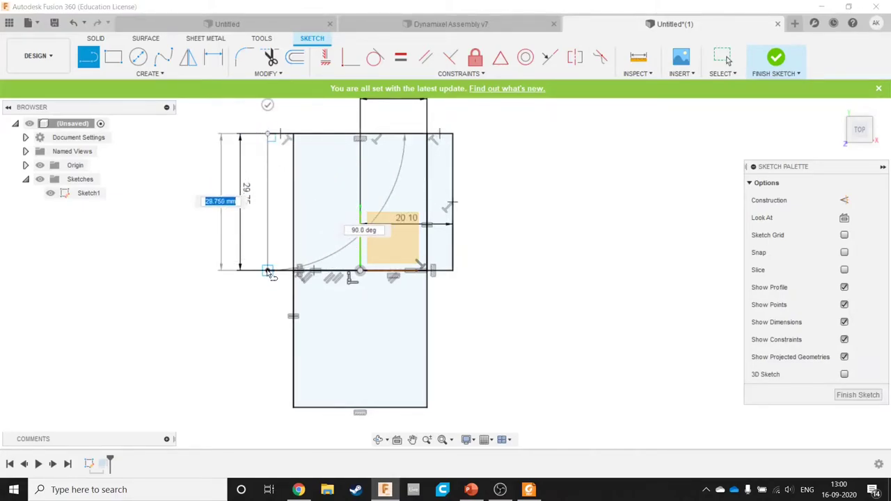
{"action": "left_click", "coordinate": [268, 270]}
{"action": "left_click", "coordinate": [294, 270]}
{"action": "key", "text": "alt+Tab"}
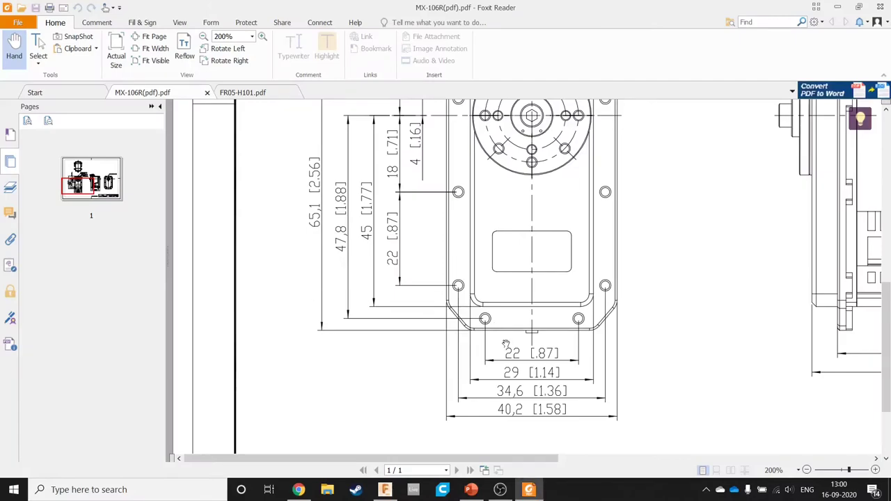
Step: Scroll the datasheet to the 65.1 overall height and 22, 29, 34.6, 40.2 bottom widths
{"action": "scroll", "coordinate": [560, 348], "scroll_direction": "up", "scroll_amount": 3}
{"action": "scroll", "coordinate": [563, 356], "scroll_direction": "up", "scroll_amount": 1}
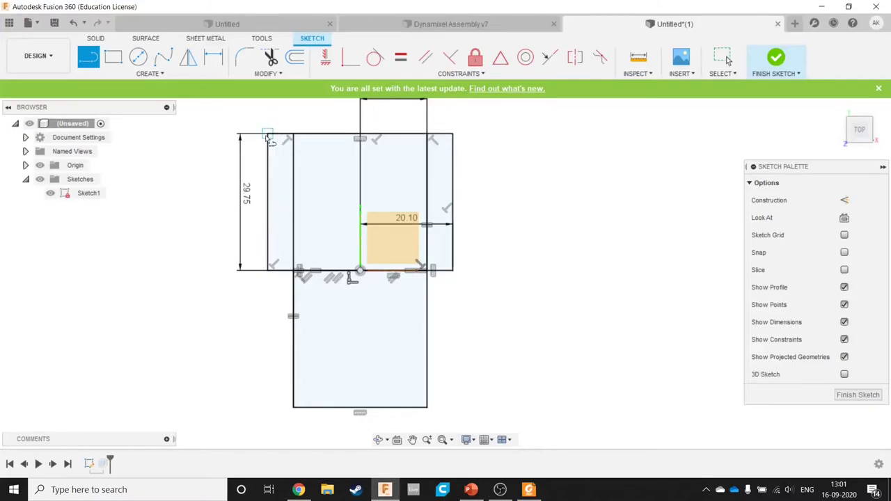
Step: Draw a vertical line down from the outline's top-left corner and dimension it 65.1 mm
{"action": "left_click", "coordinate": [268, 135]}
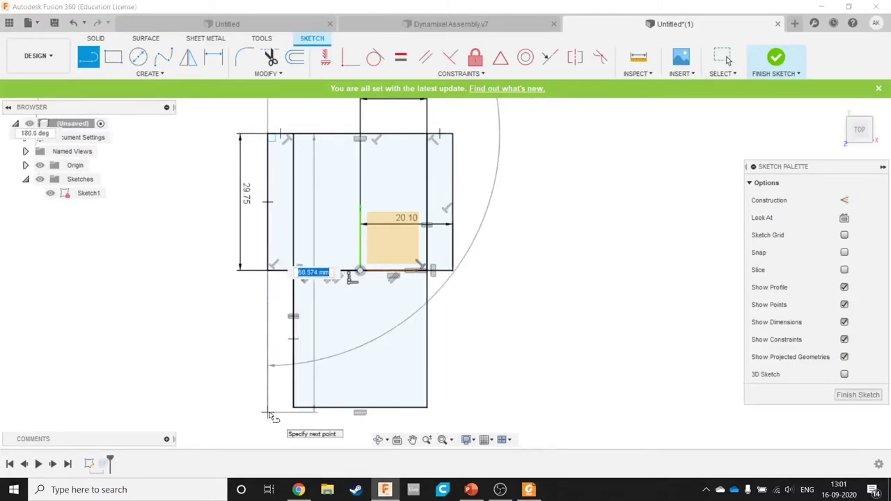
{"action": "left_click", "coordinate": [268, 412]}
{"action": "key", "text": "Escape"}
{"action": "key", "text": "d"}
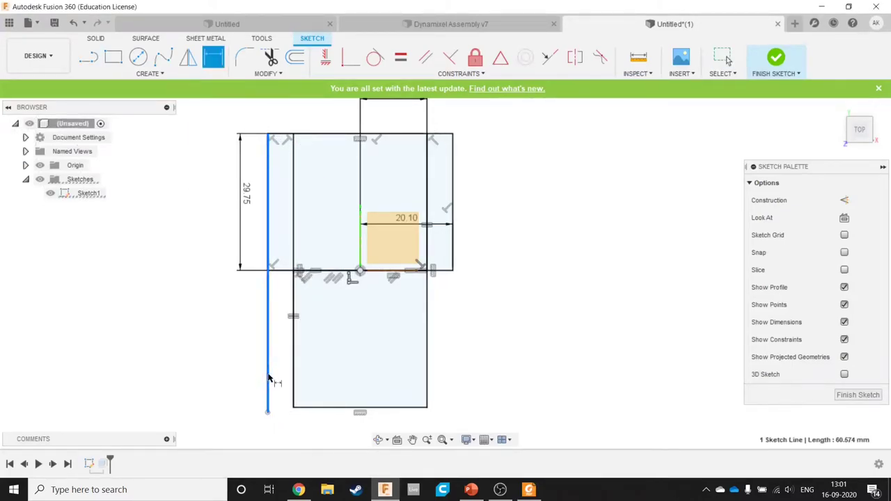
{"action": "key", "text": "Escape"}
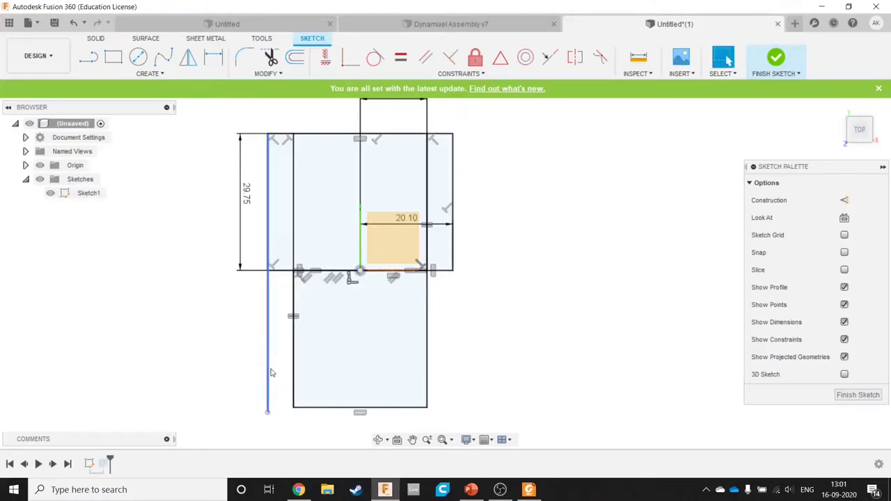
{"action": "key", "text": "d"}
{"action": "left_click", "coordinate": [268, 364]}
{"action": "left_click", "coordinate": [204, 366]}
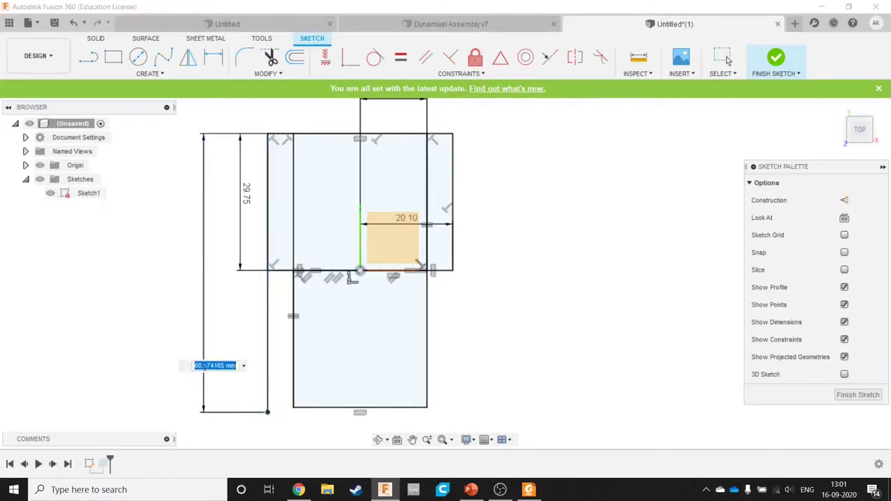
{"action": "type", "text": "65.1"}
{"action": "key", "text": "Return"}
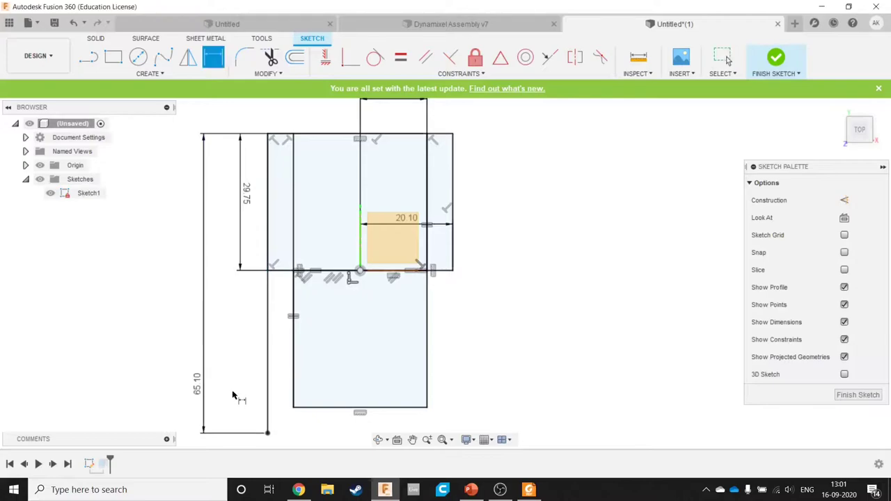
{"action": "key", "text": "Escape"}
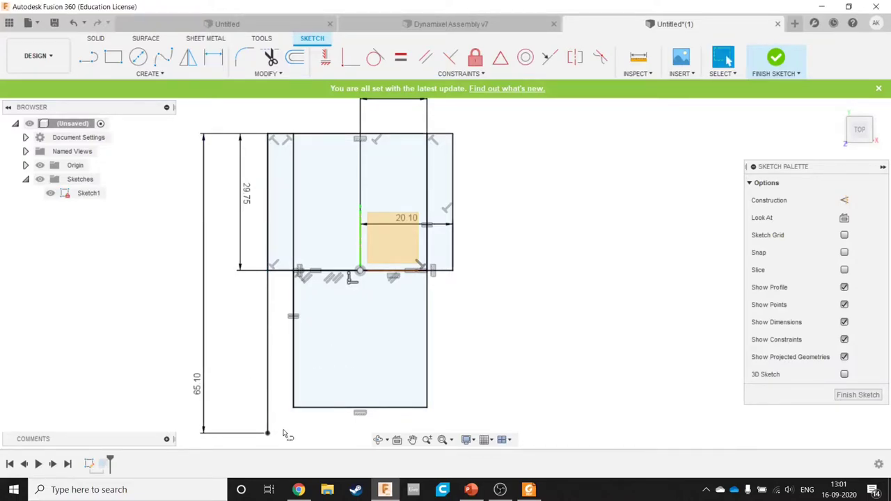
Step: Draw the right edge and the bottom edge to close the outer outline at the left line's end
{"action": "key", "text": "l"}
{"action": "left_click", "coordinate": [453, 271]}
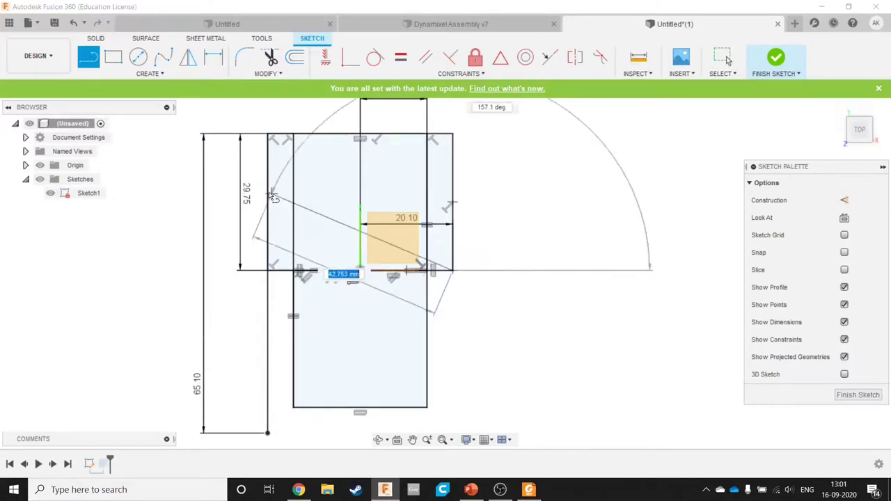
{"action": "scroll", "coordinate": [390, 293], "scroll_direction": "up", "scroll_amount": 3}
{"action": "scroll", "coordinate": [299, 327], "scroll_direction": "down", "scroll_amount": 5}
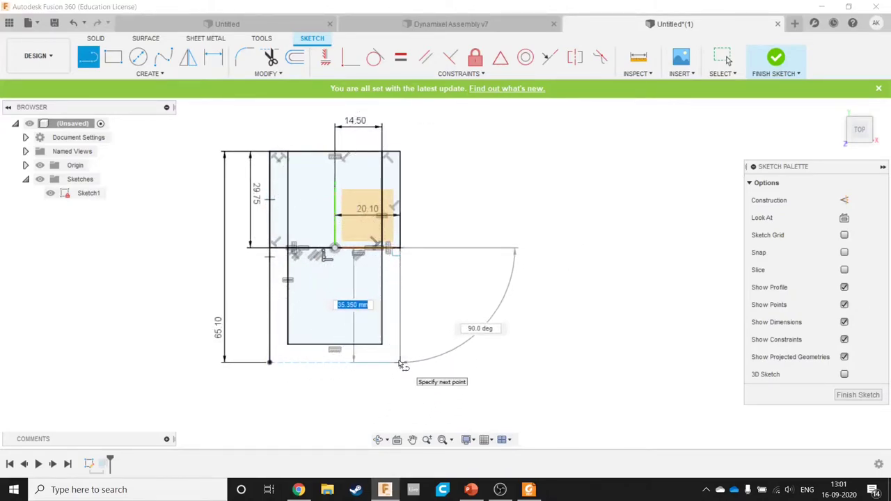
{"action": "left_click", "coordinate": [401, 362]}
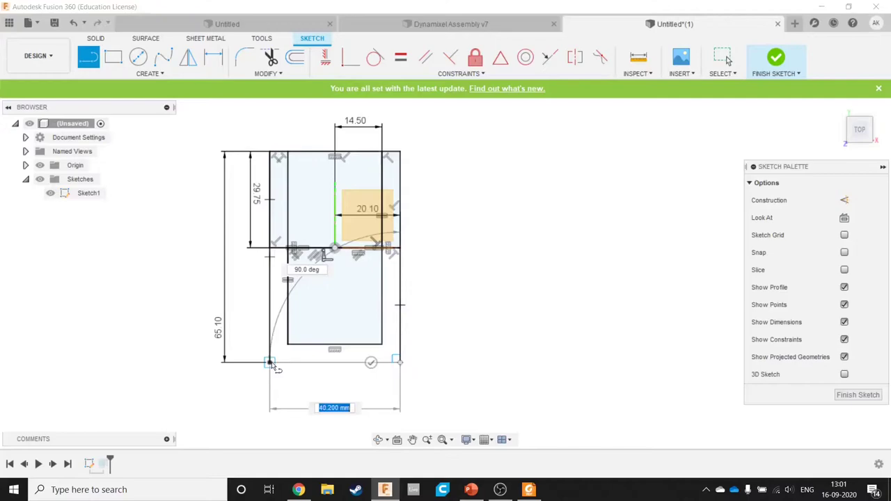
{"action": "left_click", "coordinate": [271, 362]}
{"action": "key", "text": "Escape"}
{"action": "scroll", "coordinate": [370, 334], "scroll_direction": "up", "scroll_amount": 3}
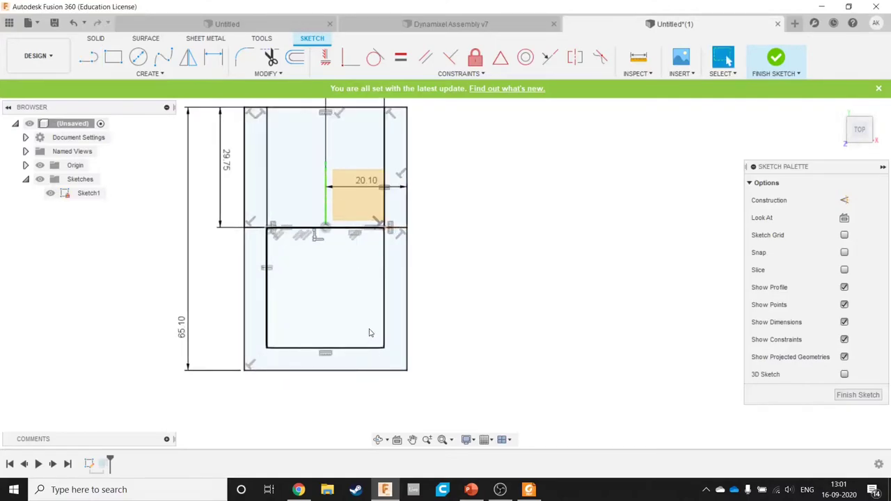
Step: Measure between the inner and outer bottom lines and against the inner left line
{"action": "key", "text": "i"}
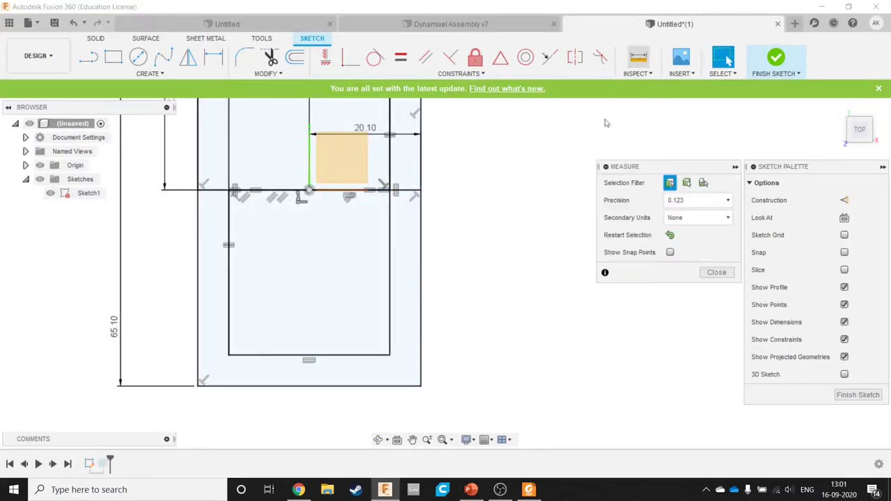
{"action": "left_click", "coordinate": [372, 356]}
{"action": "left_click", "coordinate": [369, 388]}
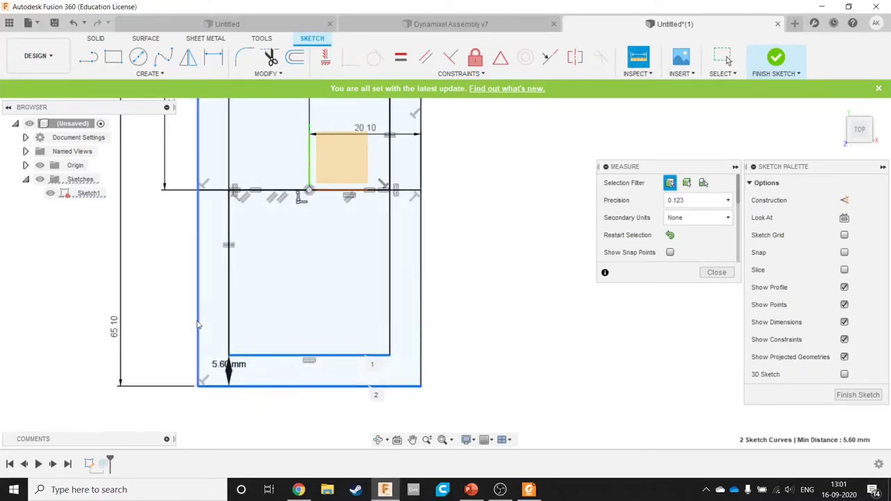
{"action": "left_click", "coordinate": [231, 328]}
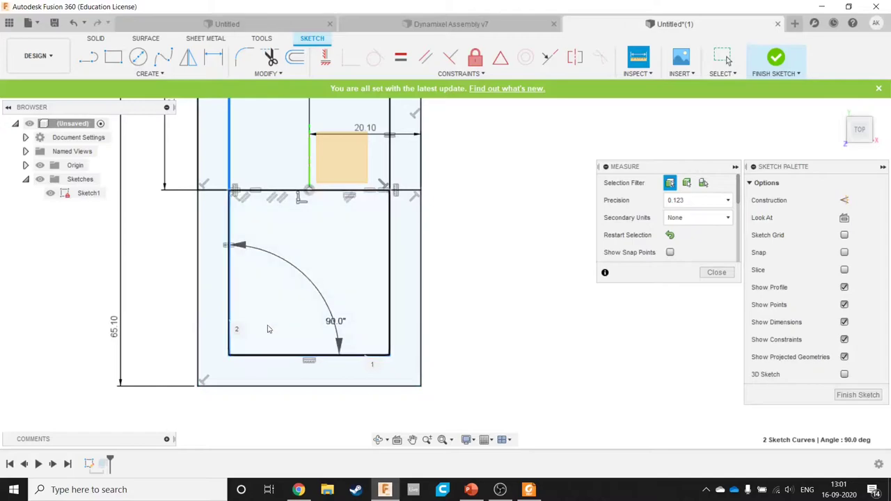
{"action": "key", "text": "Escape"}
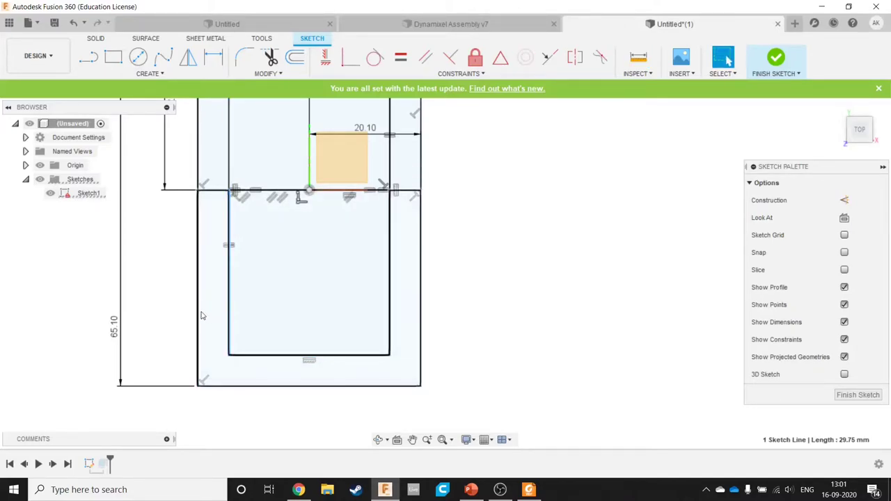
{"action": "left_click", "coordinate": [199, 313], "text": "shift"}
{"action": "key", "text": "Escape"}
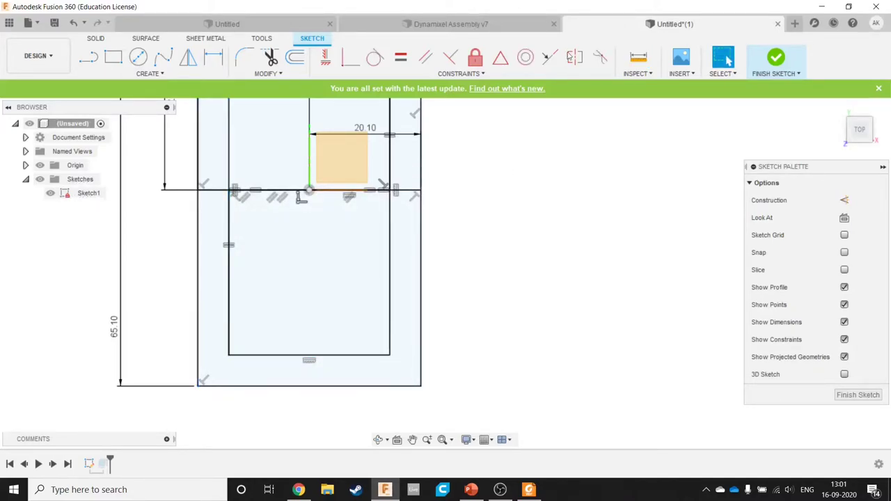
Step: Measure the 5.60 mm gap between the inner and outer left lines
{"action": "left_click", "coordinate": [638, 57]}
{"action": "left_click", "coordinate": [227, 320]}
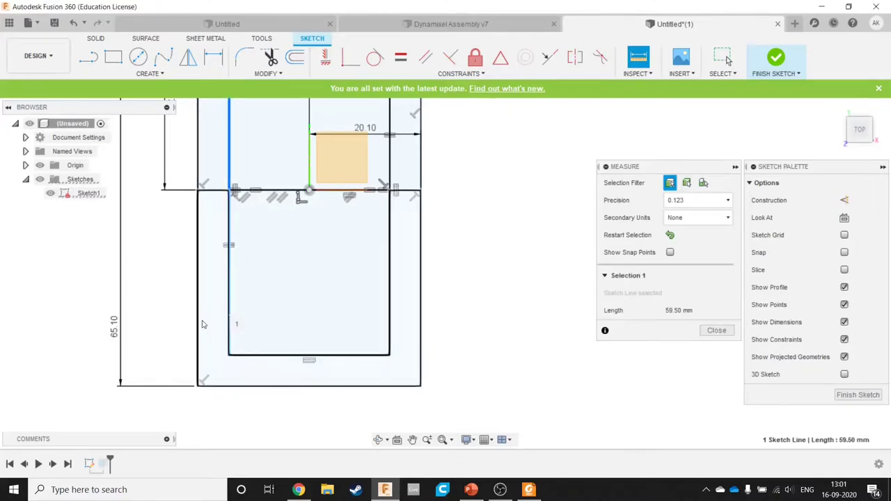
{"action": "left_click", "coordinate": [200, 322]}
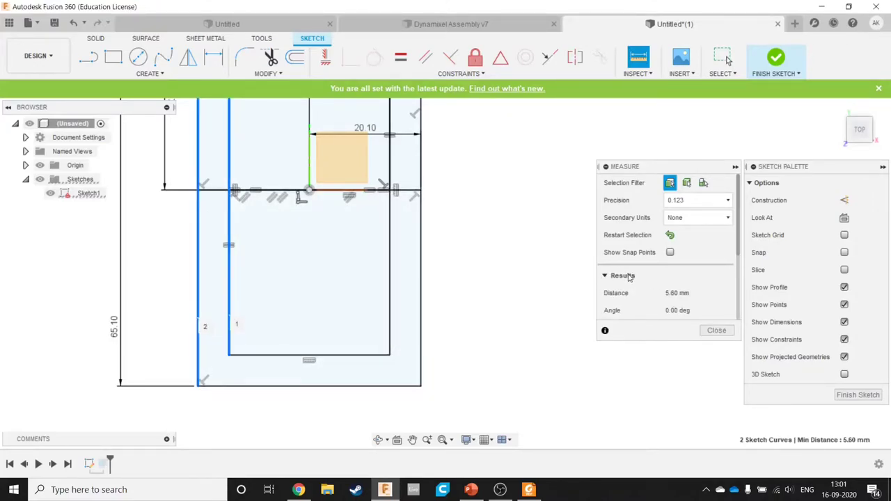
{"action": "scroll", "coordinate": [649, 298], "scroll_direction": "down", "scroll_amount": 2}
{"action": "left_click", "coordinate": [716, 330]}
{"action": "scroll", "coordinate": [507, 245], "scroll_direction": "down", "scroll_amount": 3}
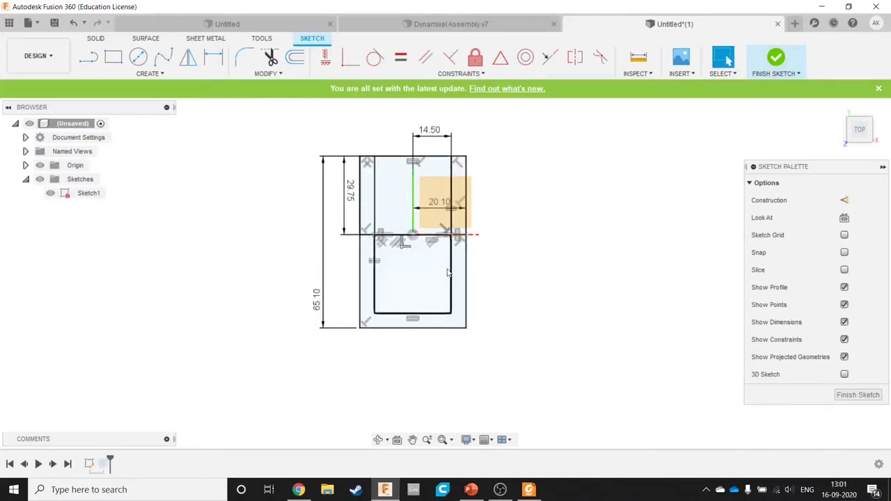
{"action": "scroll", "coordinate": [477, 271], "scroll_direction": "up", "scroll_amount": 2}
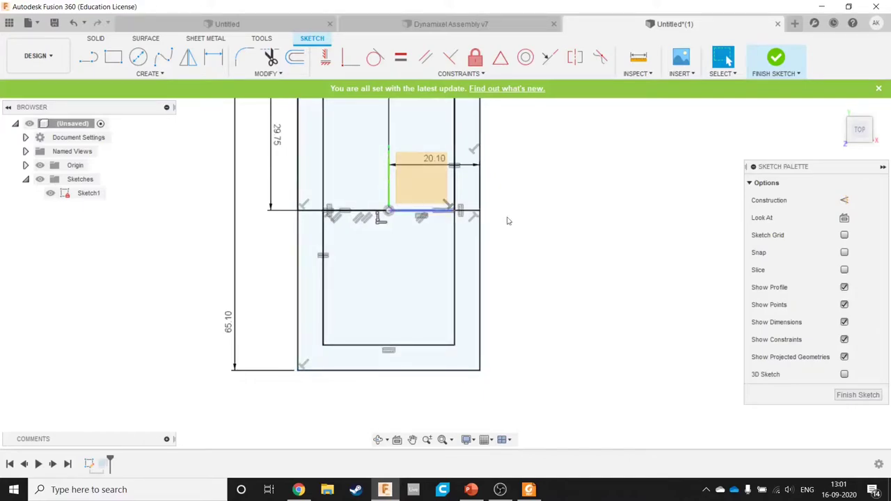
Step: Turn both halves of the horizontal line through the origin into construction lines
{"action": "middle_click_drag", "start_coordinate": [550, 182], "coordinate": [517, 264]}
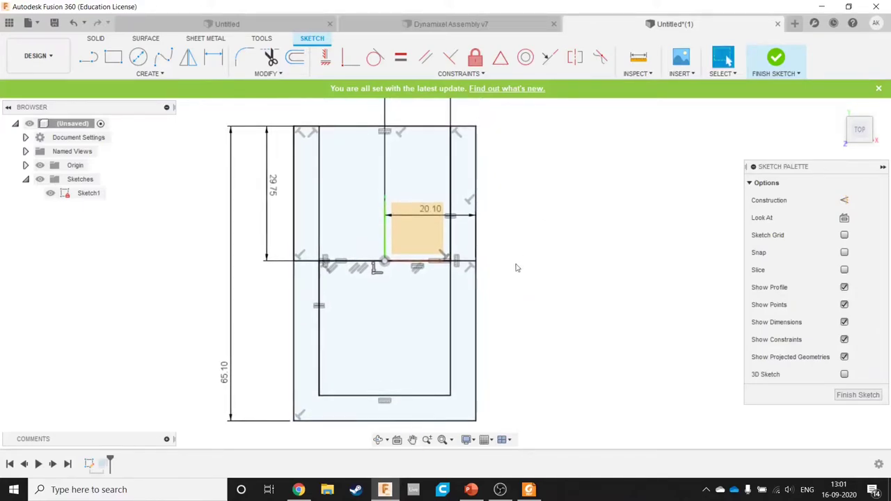
{"action": "left_click", "coordinate": [469, 265]}
{"action": "key", "text": "x"}
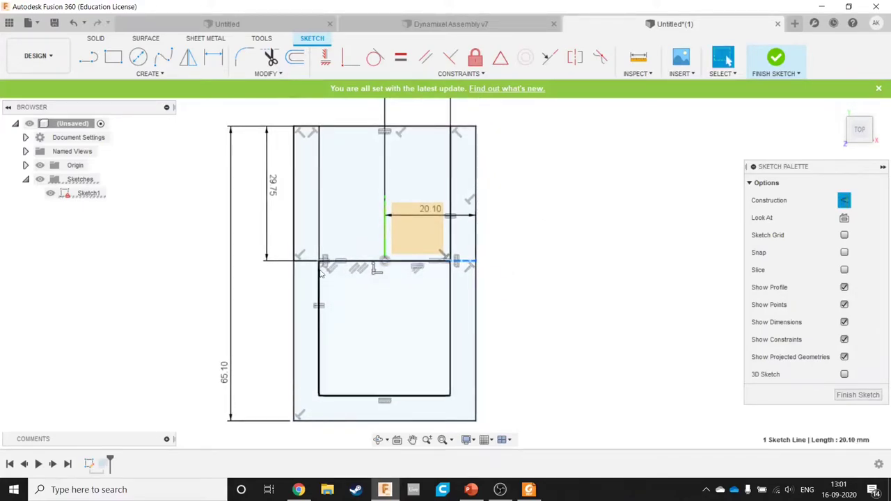
{"action": "left_click", "coordinate": [304, 264]}
{"action": "key", "text": "x"}
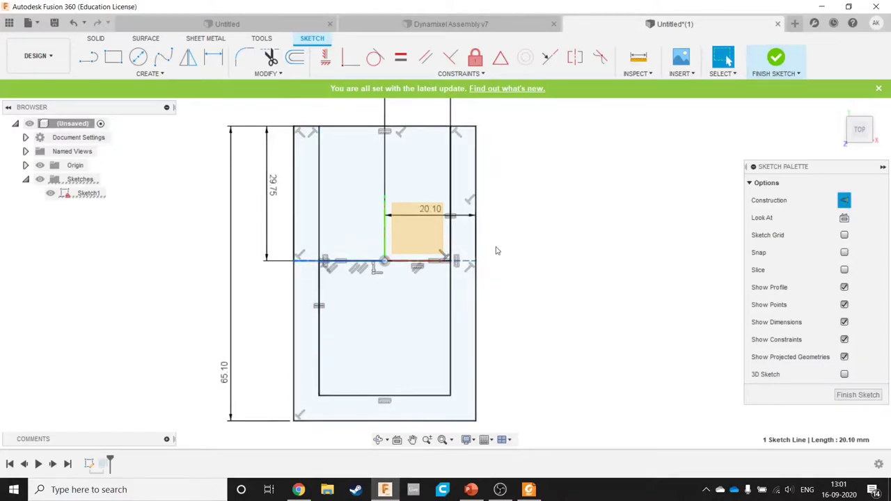
{"action": "left_click", "coordinate": [499, 252]}
Step: Read the 14,5 and 47,8 front-face dimensions on the MX-106R PDF, then return to Fusion 360
{"action": "key", "text": "alt+Tab"}
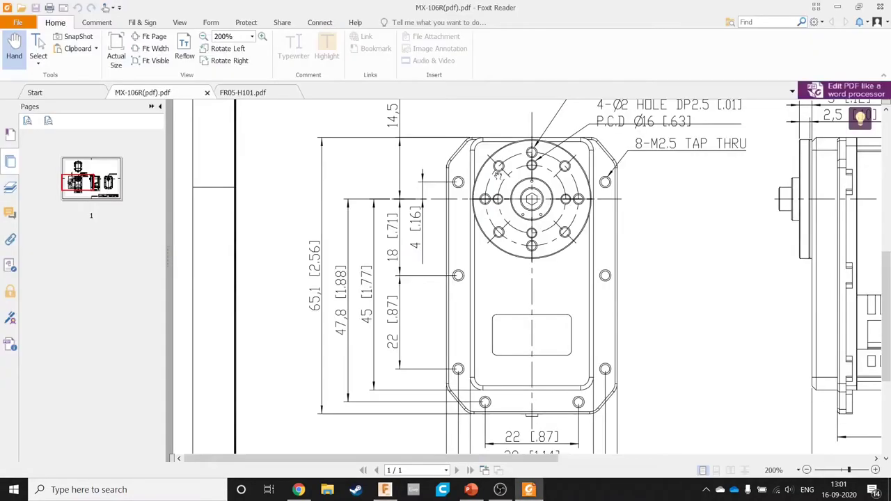
{"action": "scroll", "coordinate": [500, 340], "scroll_direction": "down", "scroll_amount": 3}
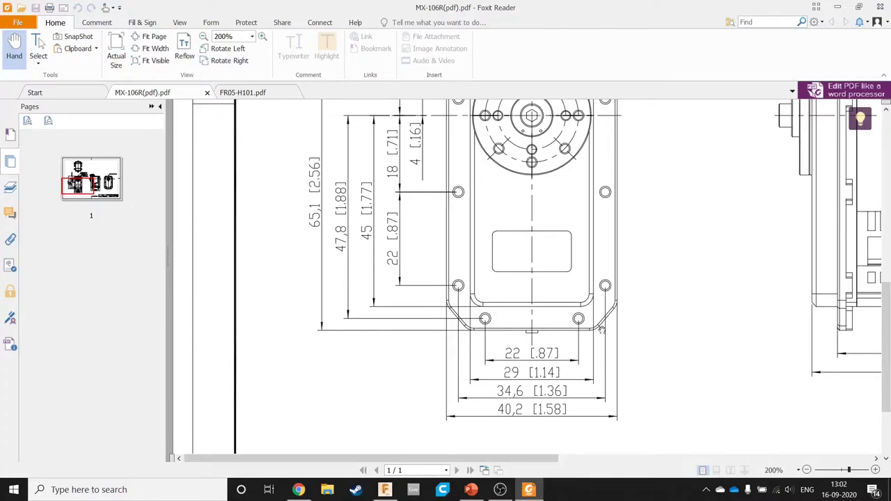
{"action": "scroll", "coordinate": [601, 330], "scroll_direction": "up", "scroll_amount": 2}
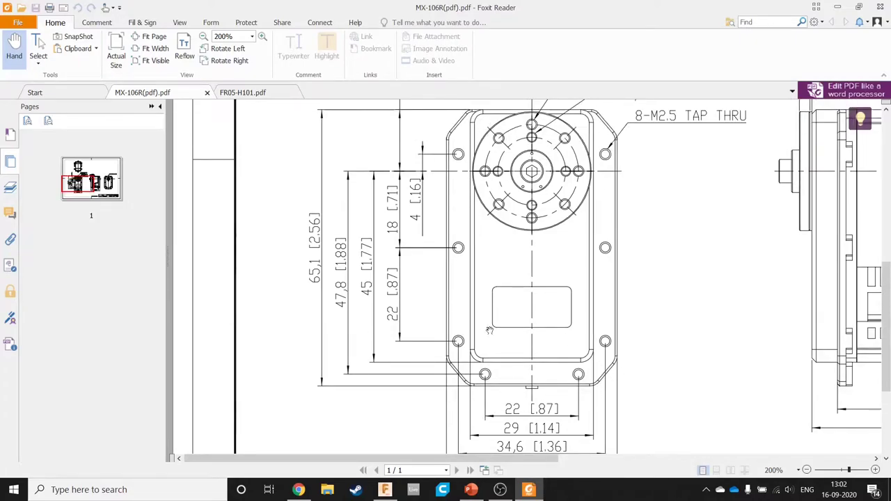
{"action": "scroll", "coordinate": [533, 392], "scroll_direction": "down", "scroll_amount": 1}
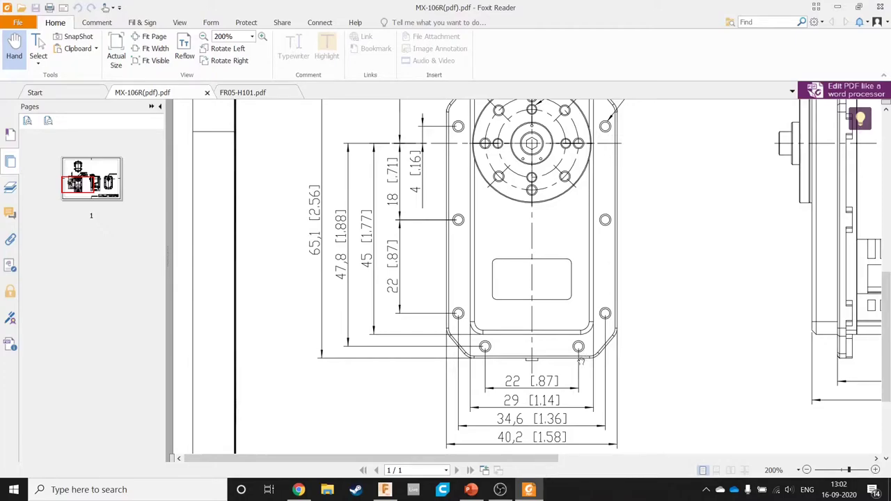
{"action": "scroll", "coordinate": [581, 361], "scroll_direction": "up", "scroll_amount": 2}
{"action": "scroll", "coordinate": [581, 365], "scroll_direction": "up", "scroll_amount": 2}
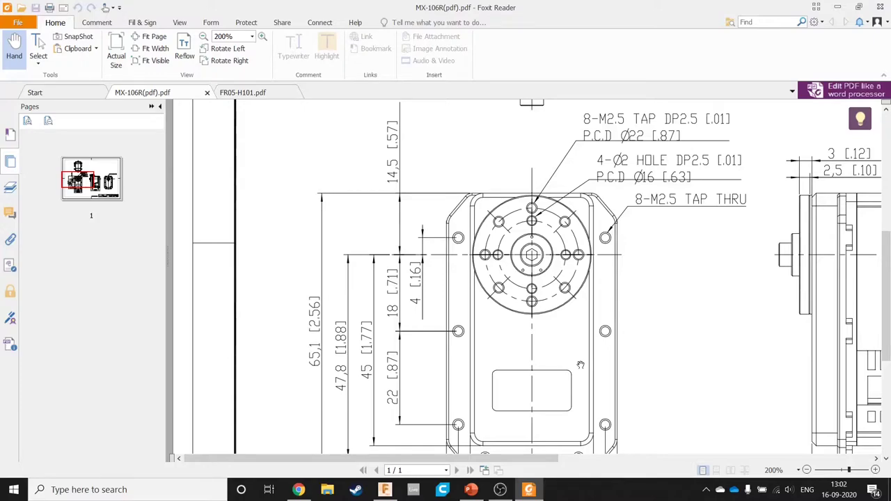
{"action": "scroll", "coordinate": [581, 365], "scroll_direction": "up", "scroll_amount": 2}
{"action": "scroll", "coordinate": [581, 365], "scroll_direction": "down", "scroll_amount": 3}
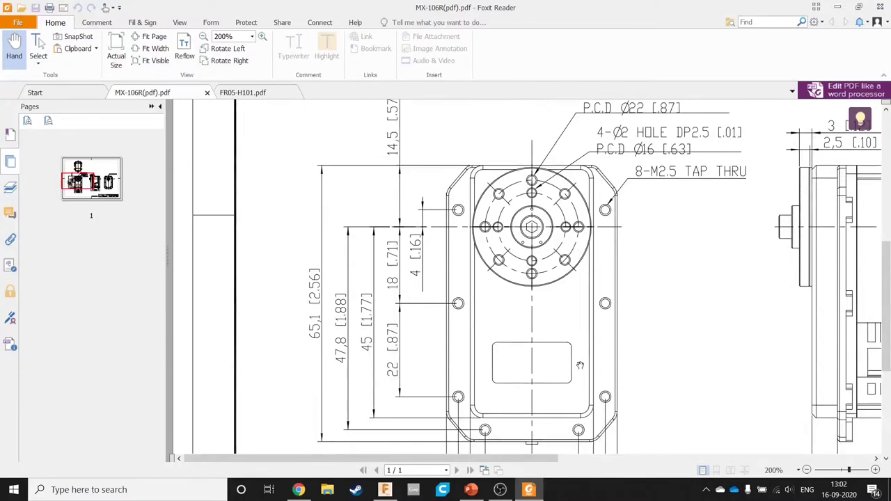
{"action": "scroll", "coordinate": [581, 365], "scroll_direction": "down", "scroll_amount": 1}
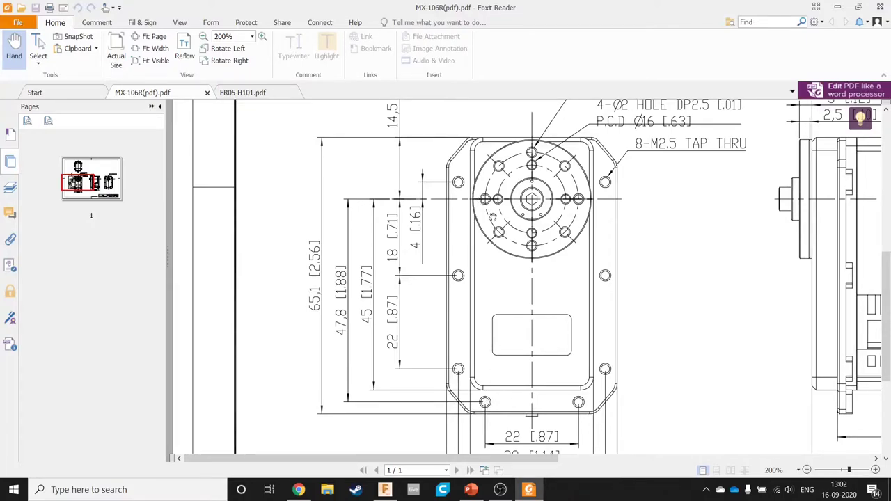
{"action": "key", "text": "alt+Tab"}
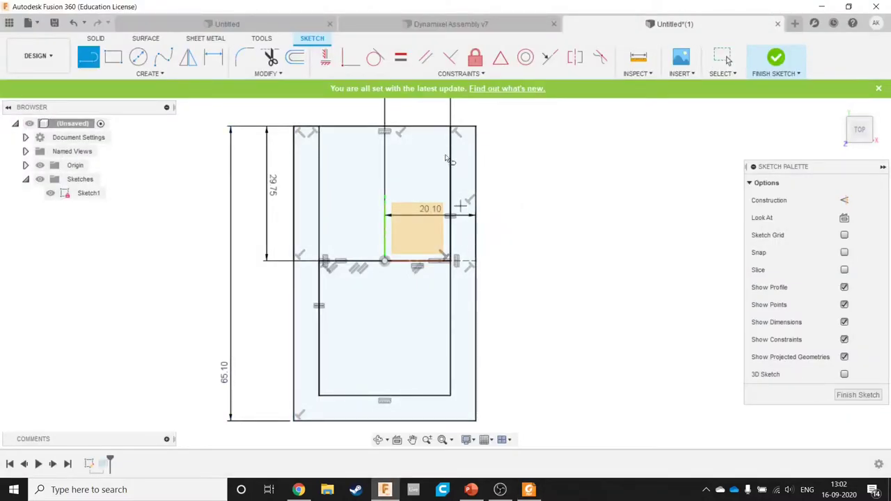
Step: Draw a 14.5 mm vertical line from the top-right corner and a horizontal line across the rectangle
{"action": "left_click", "coordinate": [451, 127]}
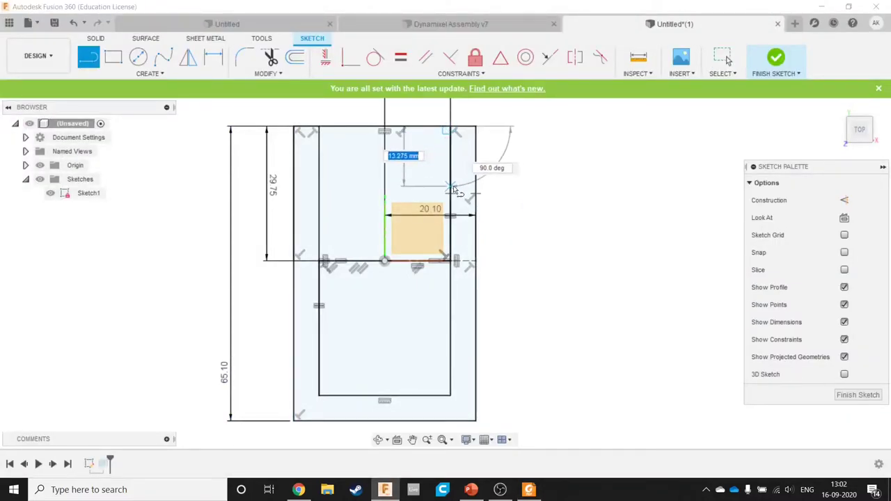
{"action": "type", "text": "14.5"}
{"action": "key", "text": "Return"}
{"action": "key", "text": "Escape"}
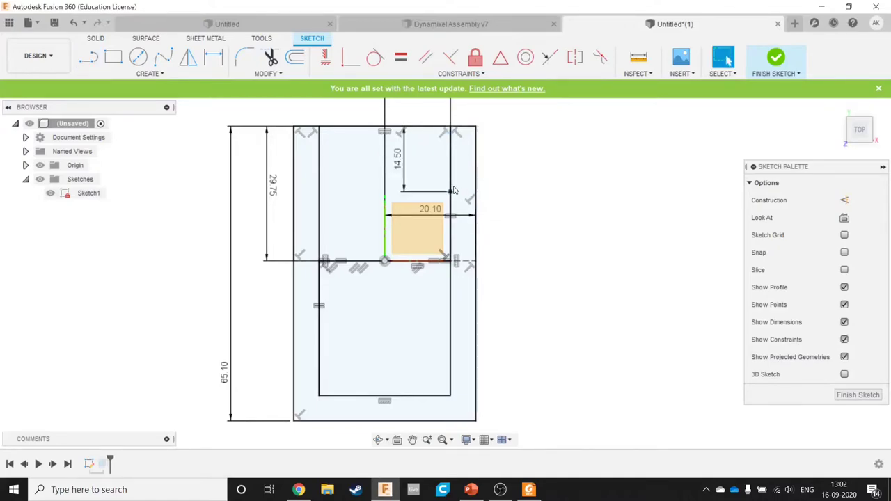
{"action": "key", "text": "l"}
{"action": "left_click", "coordinate": [451, 192]}
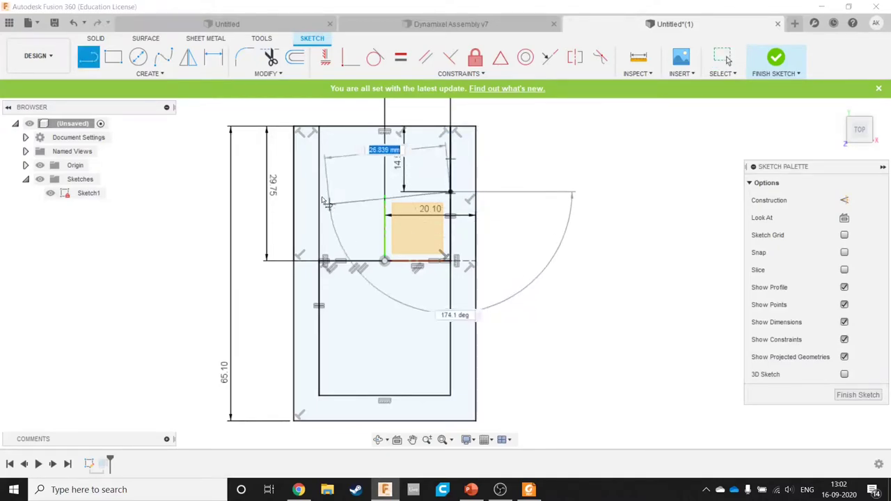
{"action": "key", "text": "Escape"}
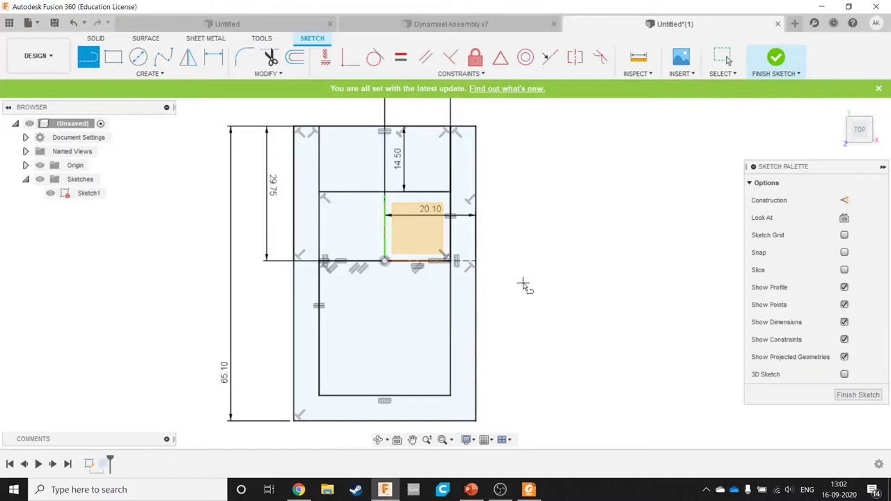
Step: After checking the datasheet, draw a 47.8 mm vertical line and a horizontal line left from its end
{"action": "key", "text": "alt+Tab"}
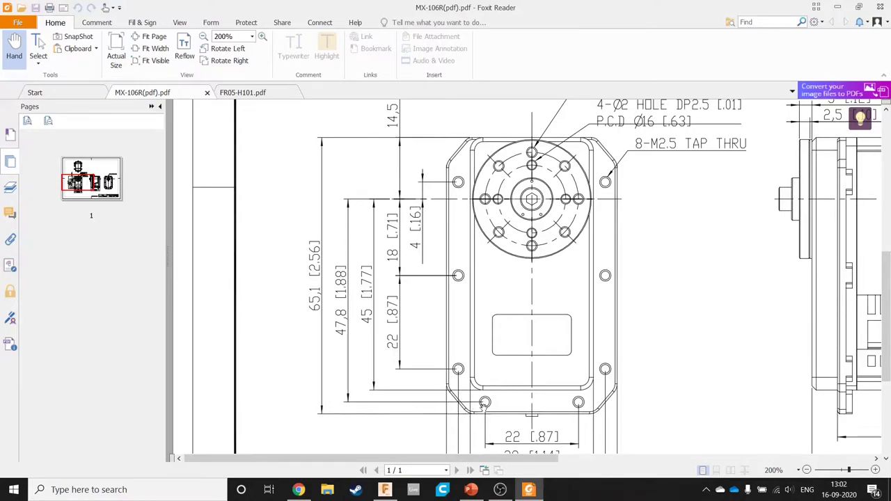
{"action": "key", "text": "alt+Tab"}
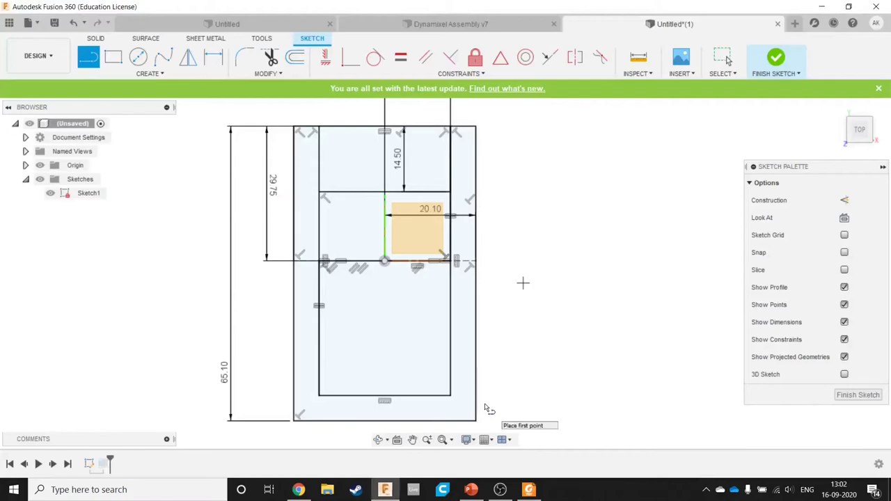
{"action": "key", "text": "o"}
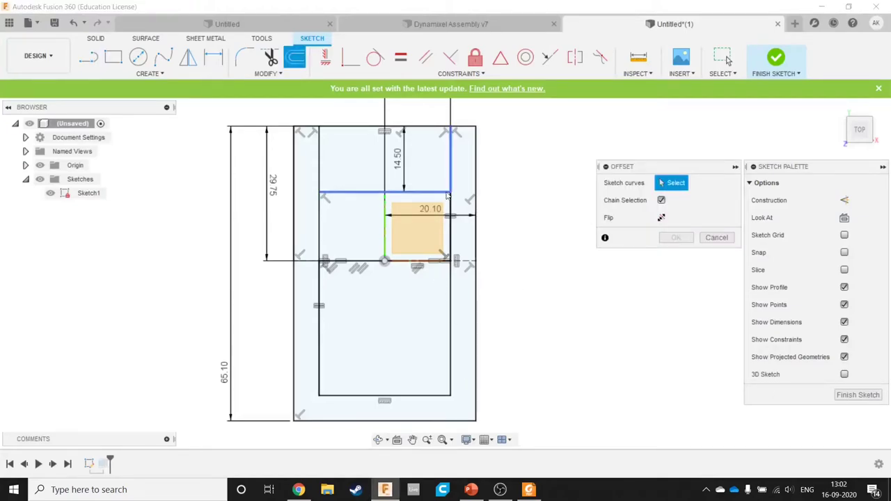
{"action": "key", "text": "l"}
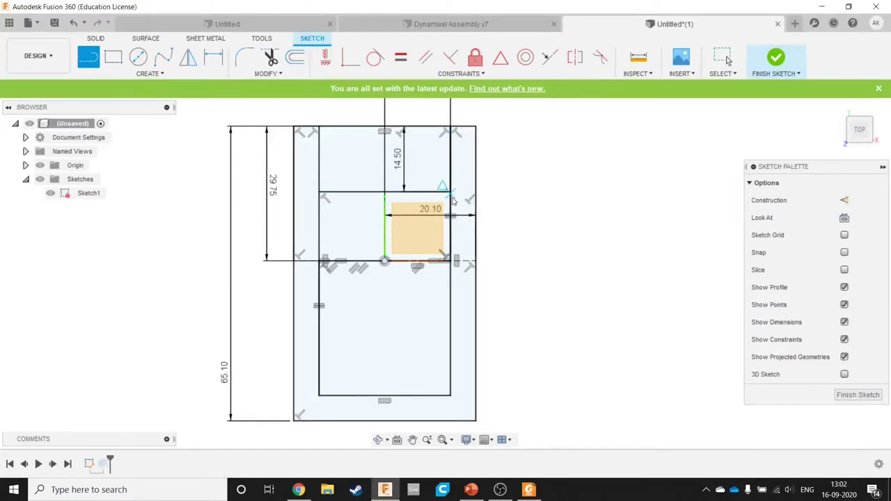
{"action": "left_click", "coordinate": [451, 192]}
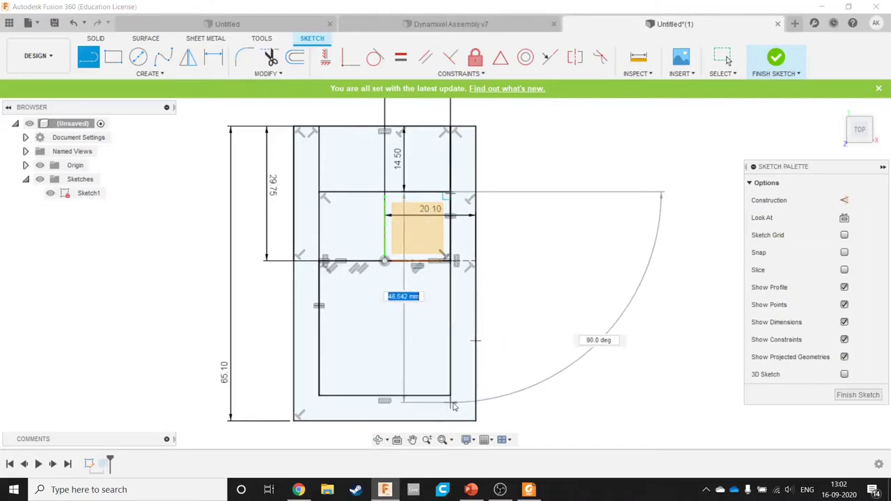
{"action": "type", "text": "47.8"}
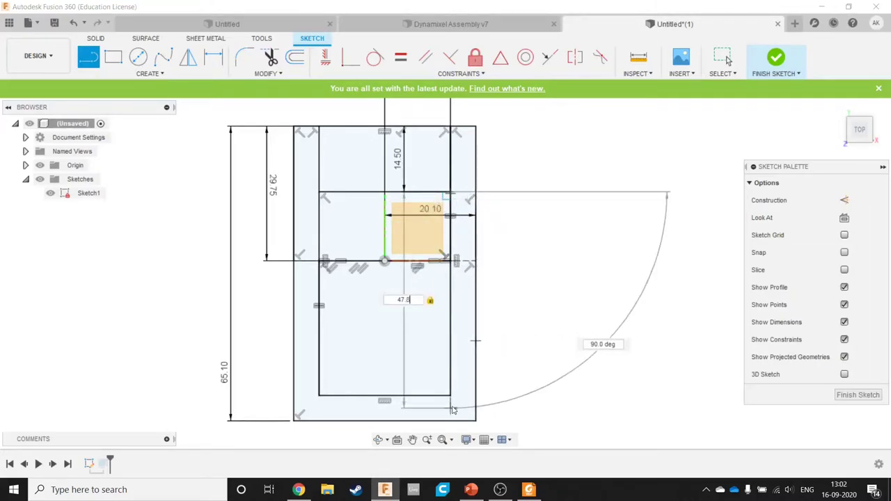
{"action": "key", "text": "Return"}
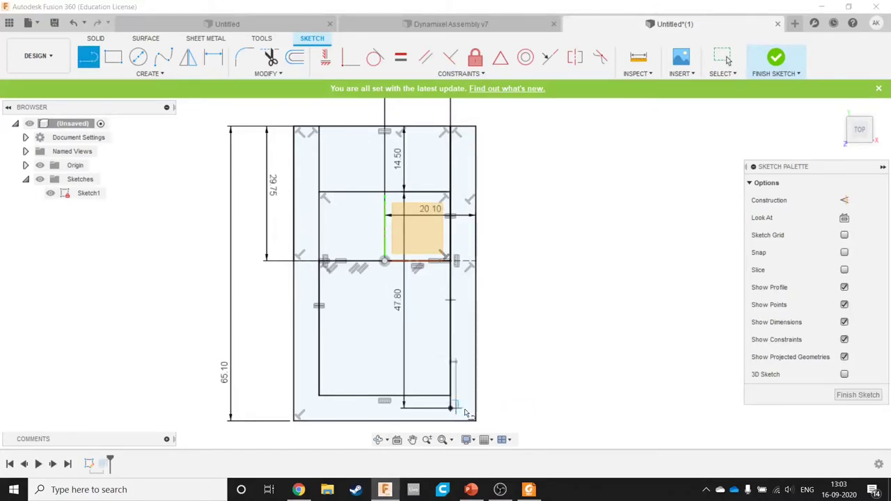
{"action": "left_click_drag", "start_coordinate": [450, 410], "coordinate": [335, 403]}
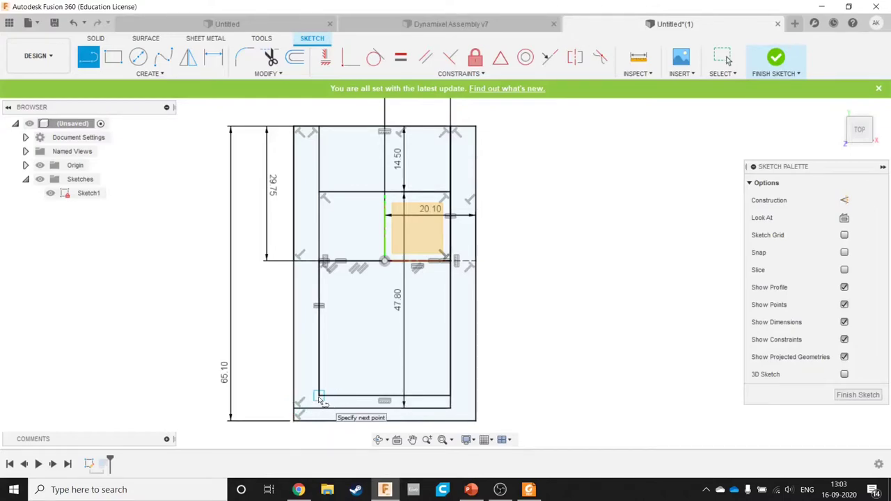
{"action": "key", "text": "Escape"}
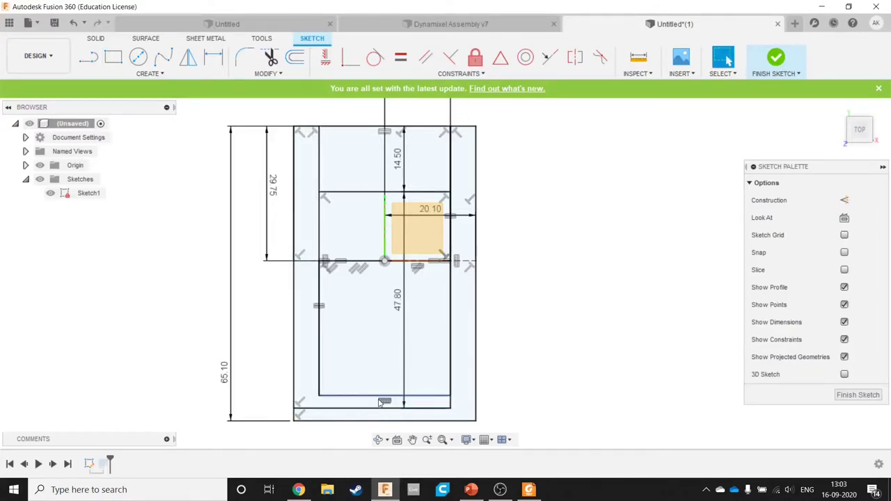
Step: Start a new line at the bottom line's end and glance at the PDF datasheet
{"action": "scroll", "coordinate": [379, 402], "scroll_direction": "down", "scroll_amount": 2}
{"action": "scroll", "coordinate": [379, 402], "scroll_direction": "up", "scroll_amount": 3}
{"action": "key", "text": "l"}
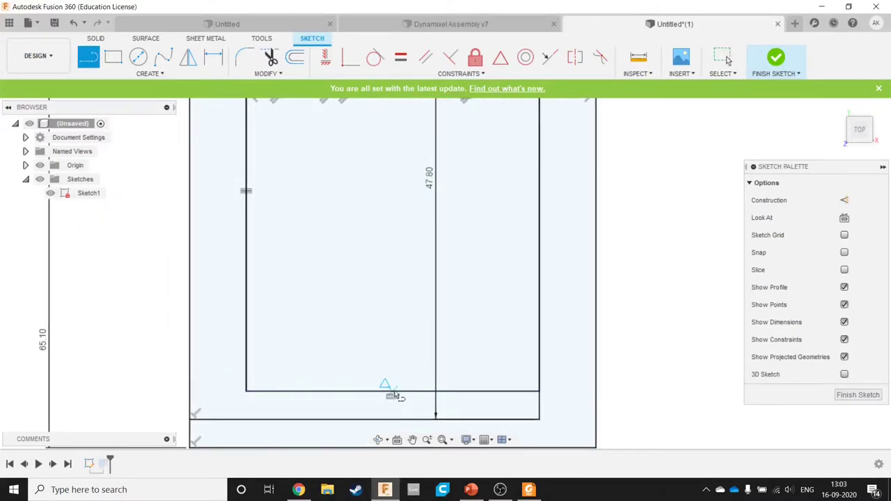
{"action": "left_click", "coordinate": [393, 395]}
{"action": "key", "text": "alt+Tab"}
Step: Draw an 11 mm line from the vertical line's bottom end
{"action": "scroll", "coordinate": [442, 398], "scroll_direction": "down", "scroll_amount": 1}
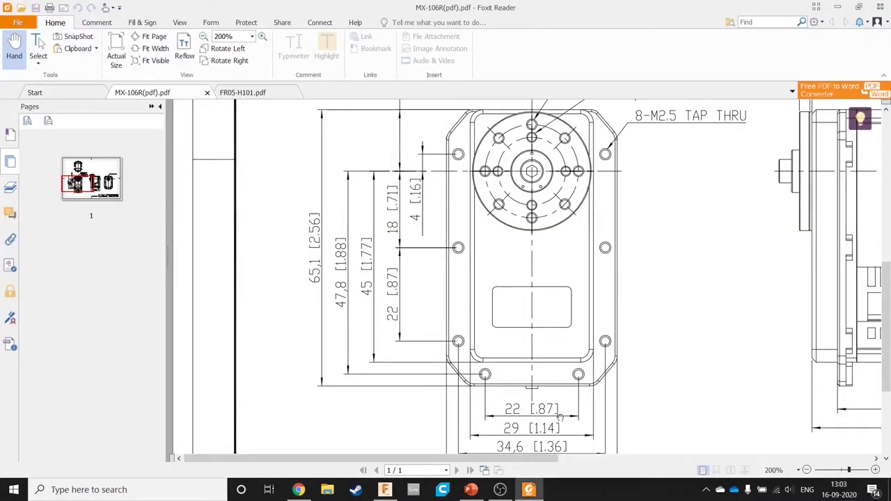
{"action": "key", "text": "alt+Tab"}
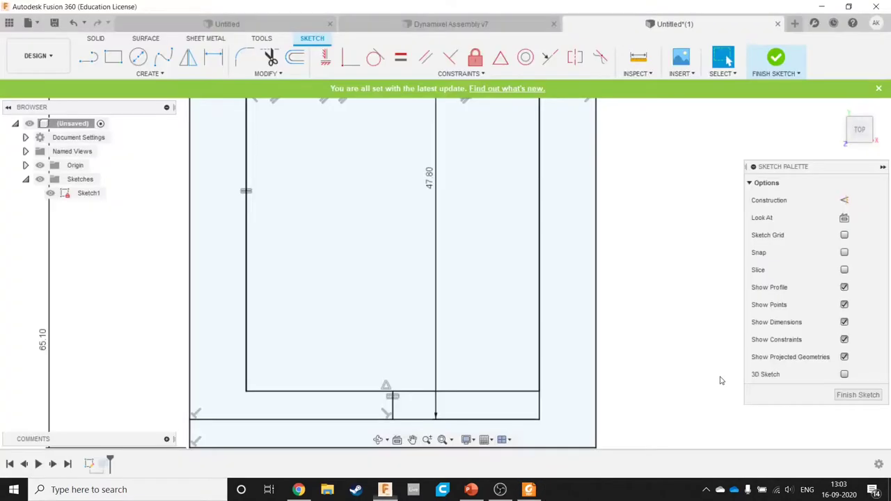
{"action": "left_click_drag", "start_coordinate": [413, 290], "coordinate": [350, 190]}
{"action": "key", "text": "Escape"}
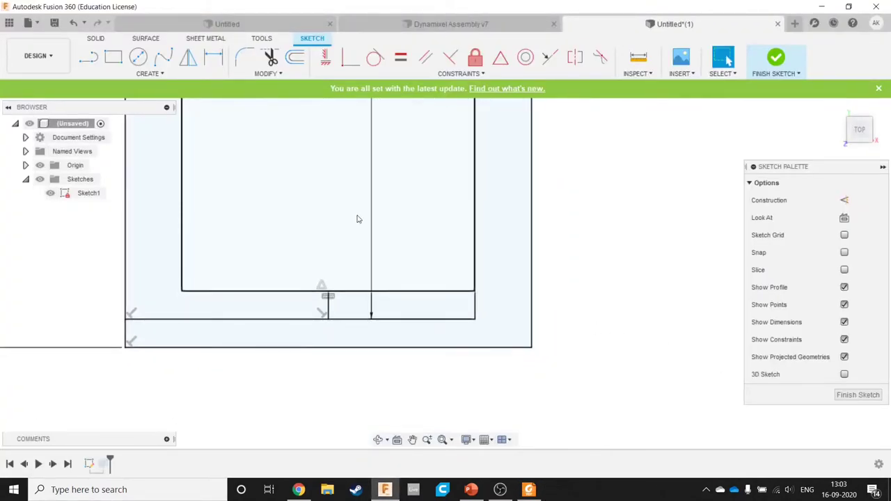
{"action": "key", "text": "l"}
{"action": "left_click", "coordinate": [331, 321]}
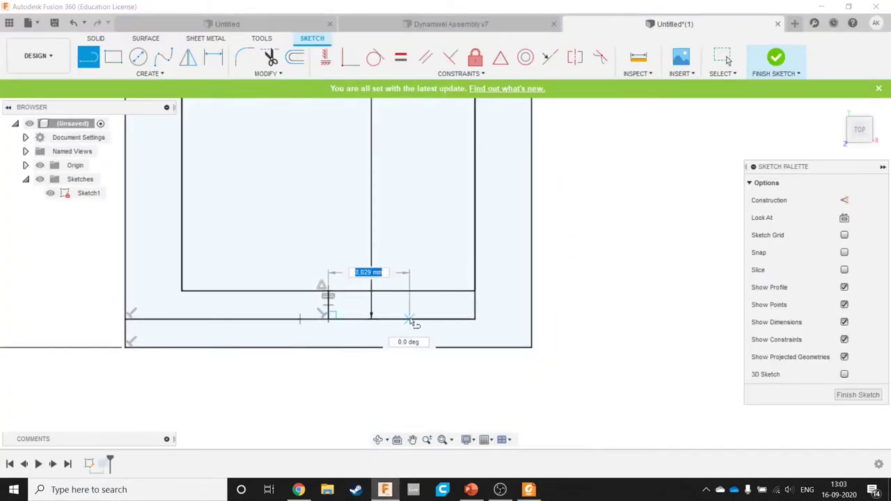
{"action": "type", "text": "11"}
{"action": "key", "text": "Return"}
{"action": "key", "text": "Escape"}
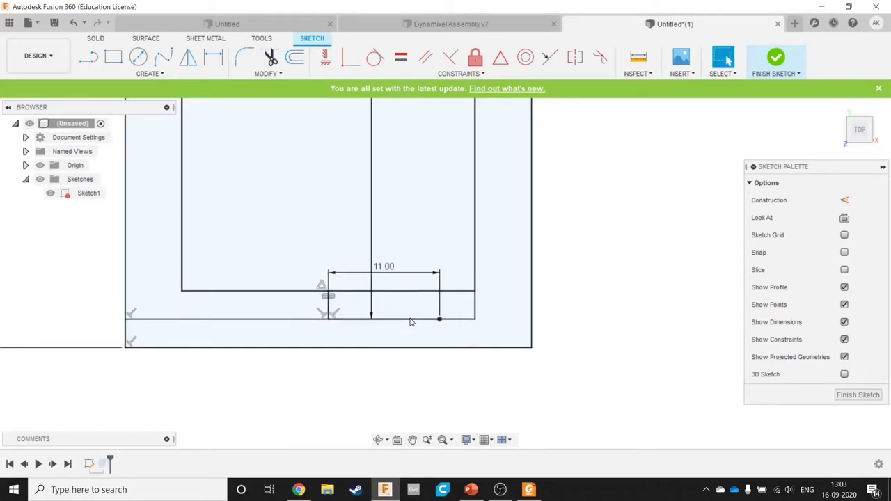
Step: Make the long bottom line and the right vertical line construction geometry
{"action": "left_click", "coordinate": [364, 323]}
{"action": "left_click", "coordinate": [364, 320]}
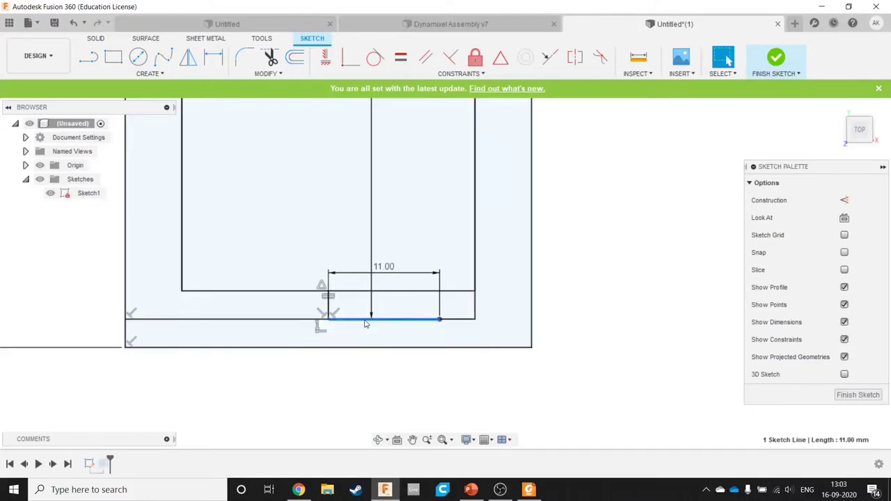
{"action": "left_click", "coordinate": [315, 320]}
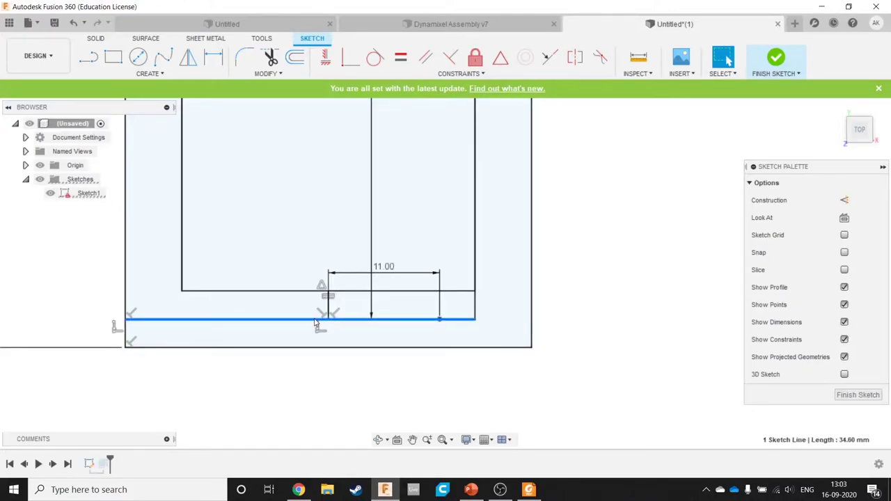
{"action": "key", "text": "x"}
{"action": "left_click", "coordinate": [475, 278]}
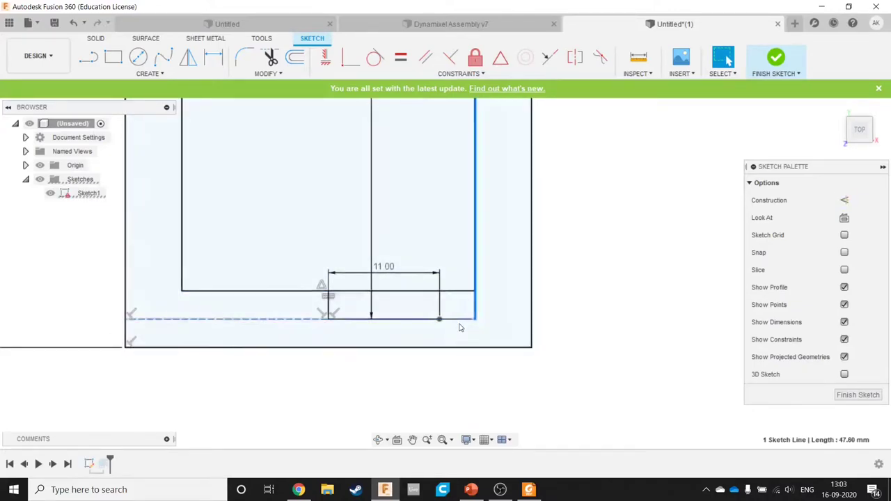
{"action": "key", "text": "x"}
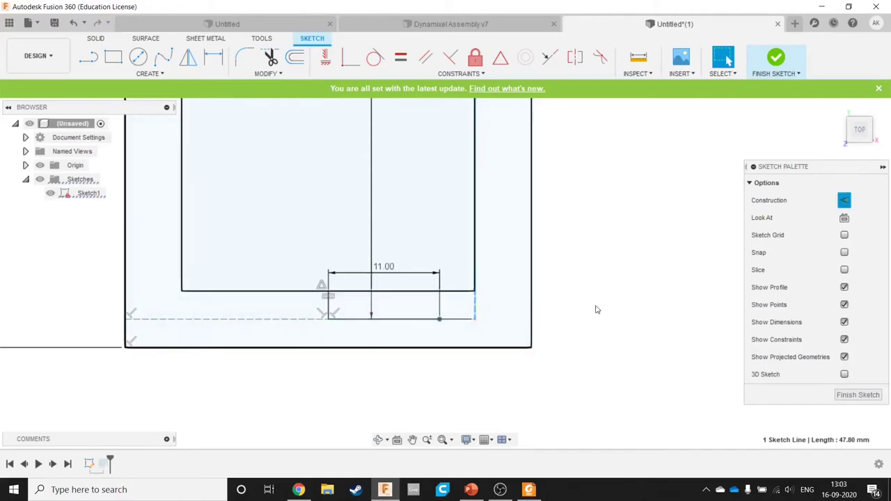
{"action": "left_click", "coordinate": [577, 324]}
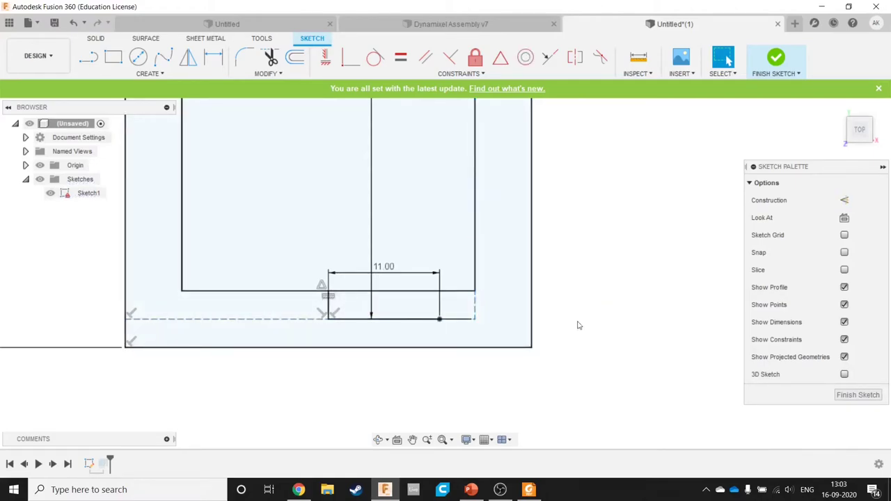
Step: Place a small hole circle centred on the 11 mm line's end
{"action": "key", "text": "c"}
{"action": "left_click", "coordinate": [439, 320]}
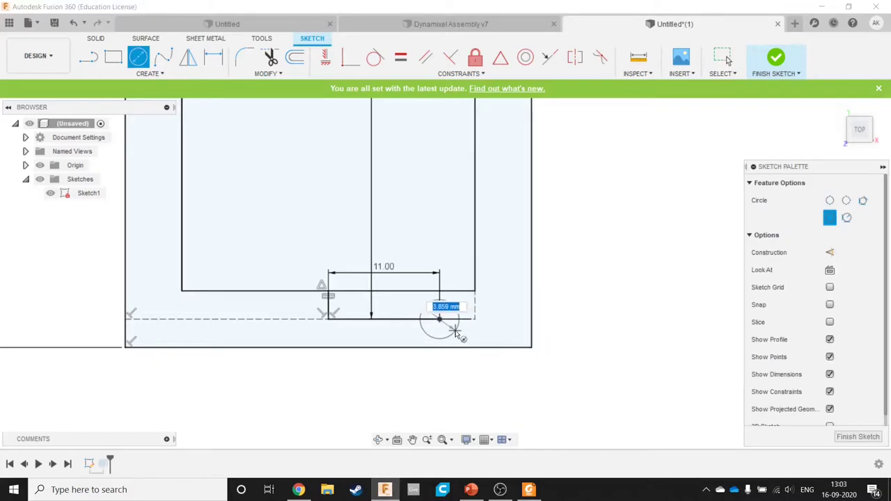
{"action": "left_click", "coordinate": [456, 335]}
Step: Scroll the MX-106R drawing up to the mounting-hole callouts, then return to Fusion 360
{"action": "key", "text": "alt+Tab"}
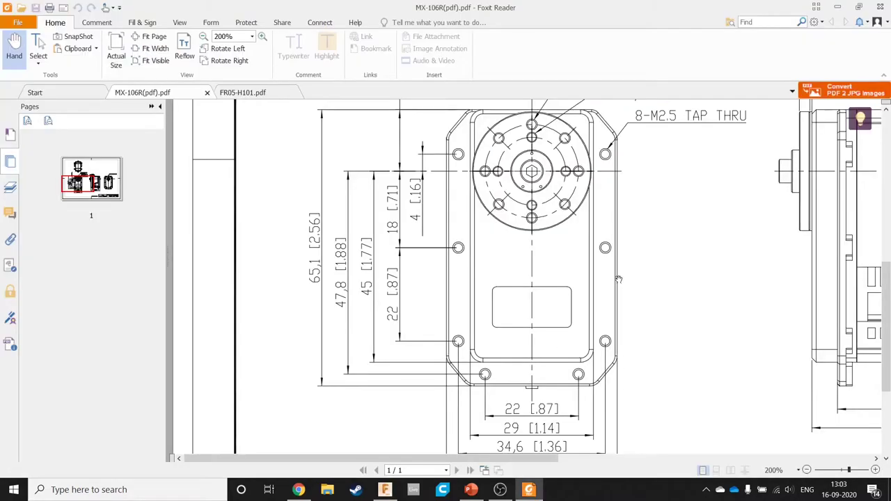
{"action": "scroll", "coordinate": [584, 385], "scroll_direction": "up", "scroll_amount": 3}
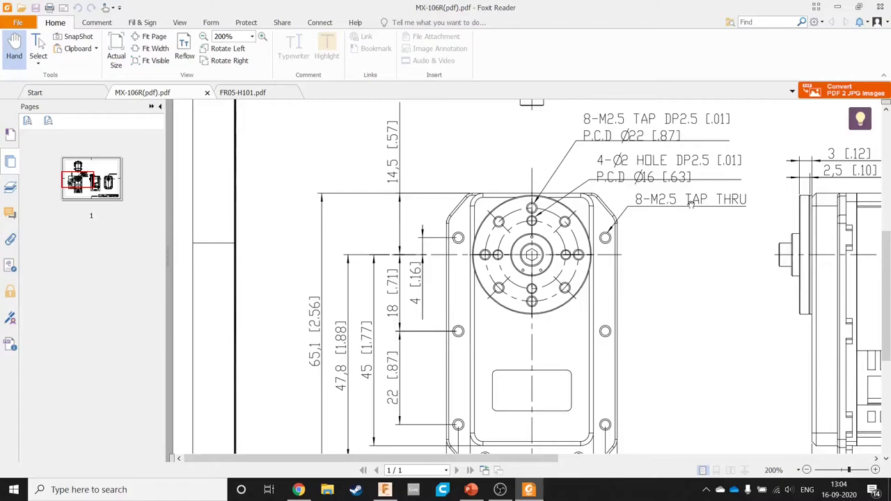
{"action": "key", "text": "alt+Tab"}
{"action": "key", "text": "alt+Tab"}
{"action": "key", "text": "alt+Tab"}
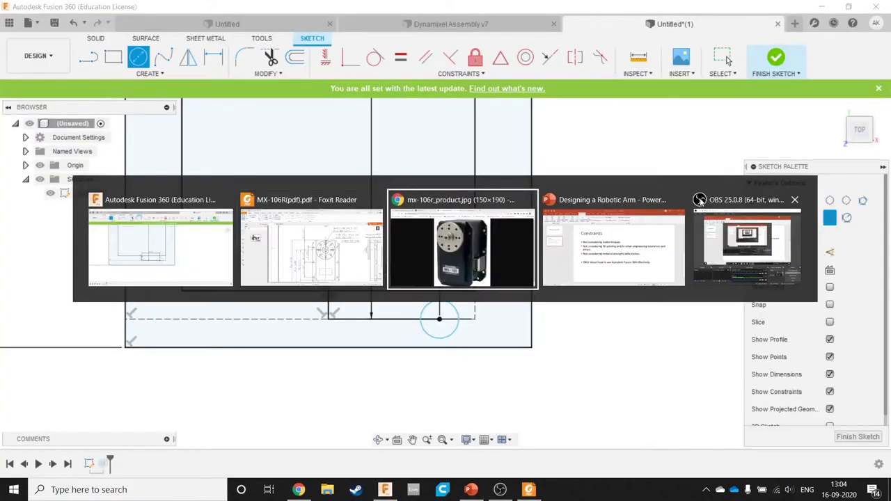
Step: Search Google for 'tap thru enginnering' in a new Chrome tab
{"action": "key", "text": "ctrl+t"}
{"action": "type", "text": "tap thru "}
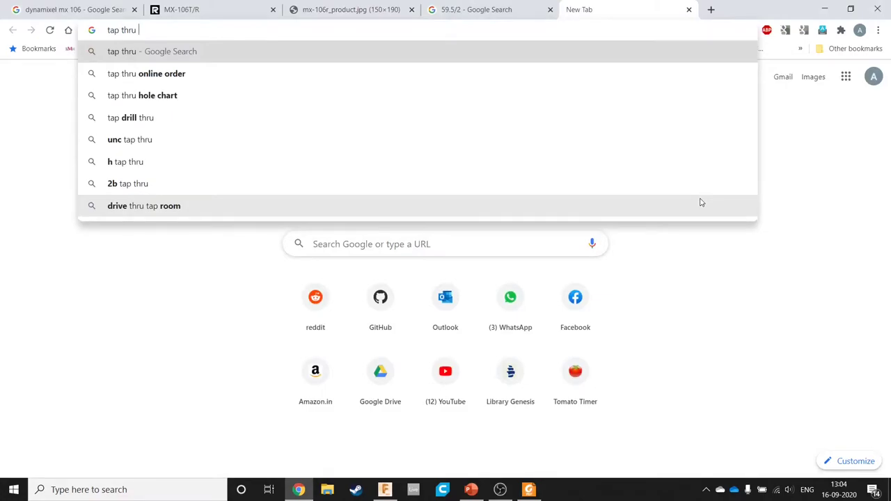
{"action": "type", "text": "enginnering"}
{"action": "key", "text": "Return"}
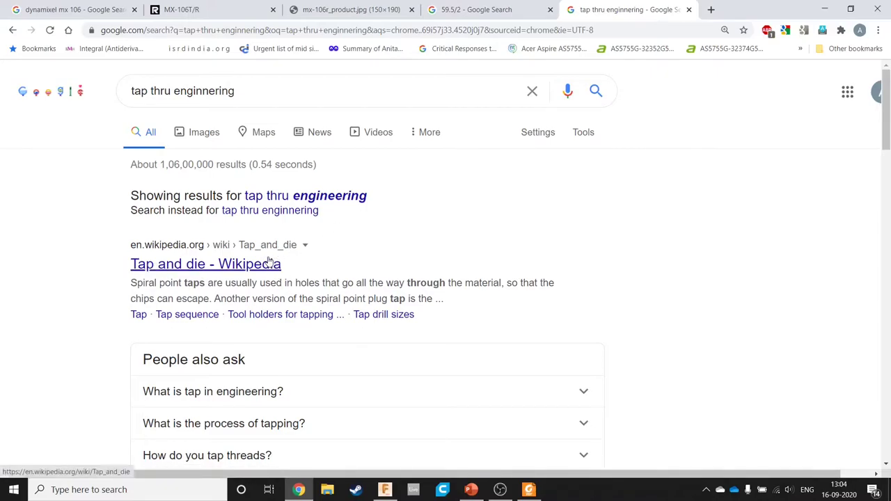
{"action": "scroll", "coordinate": [269, 260], "scroll_direction": "down", "scroll_amount": 3}
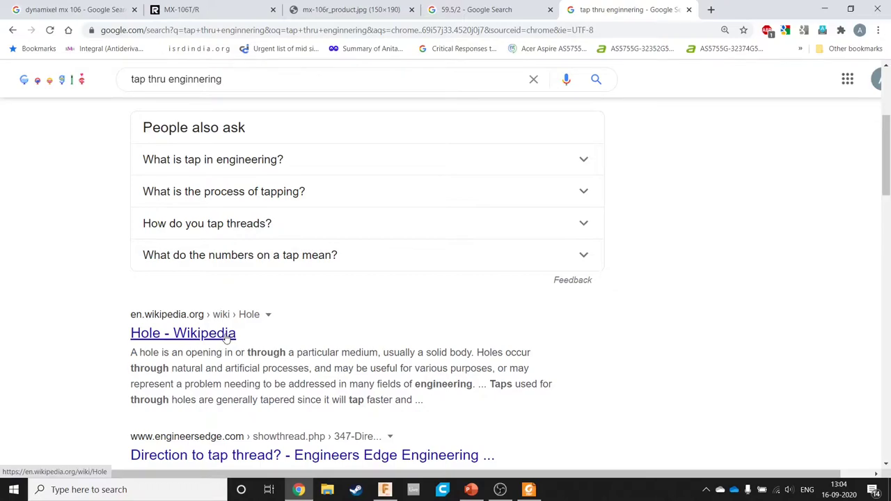
{"action": "scroll", "coordinate": [226, 337], "scroll_direction": "down", "scroll_amount": 2}
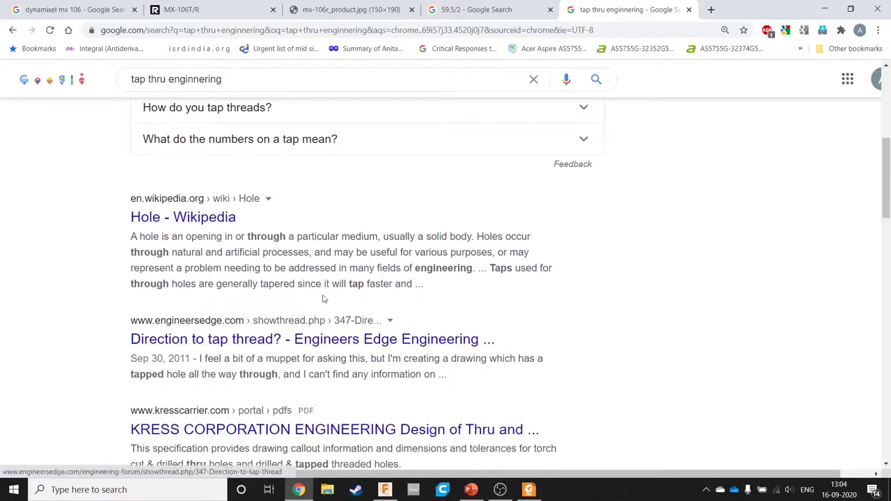
{"action": "scroll", "coordinate": [254, 256], "scroll_direction": "up", "scroll_amount": 5}
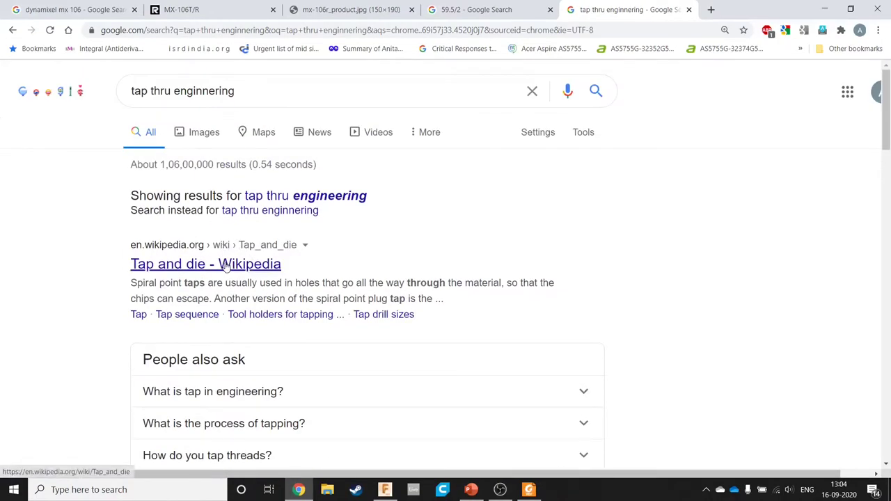
Step: Skim the Tap and die Wikipedia article and the 'What is tap in engineering?' answer, then return to Fusion 360
{"action": "left_click", "coordinate": [227, 264]}
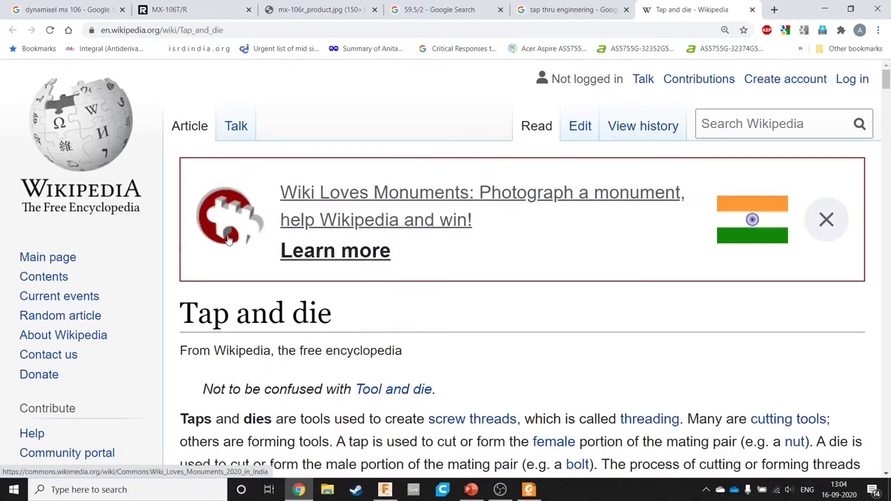
{"action": "scroll", "coordinate": [483, 367], "scroll_direction": "down", "scroll_amount": 1}
{"action": "scroll", "coordinate": [485, 367], "scroll_direction": "down", "scroll_amount": 1}
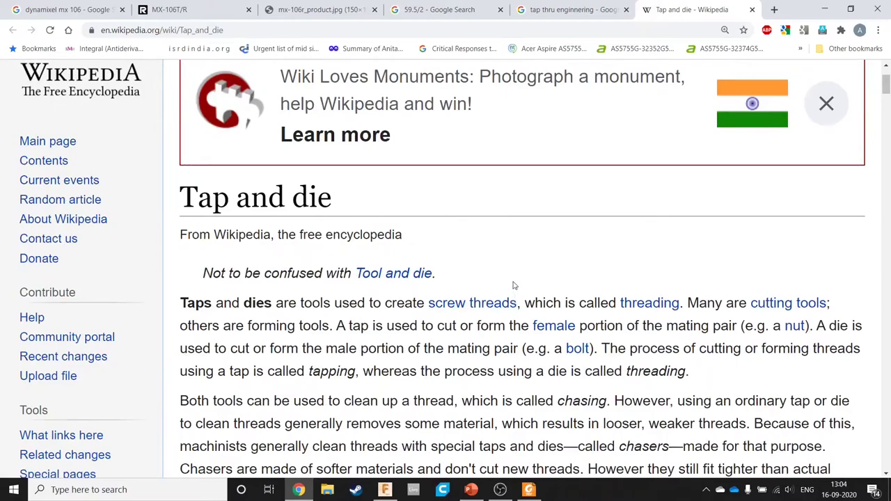
{"action": "key", "text": "ctrl+w"}
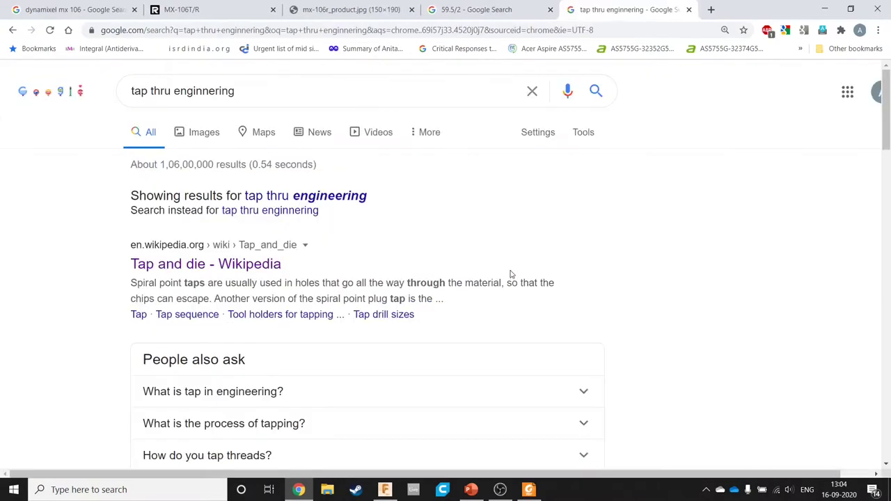
{"action": "left_click", "coordinate": [394, 390]}
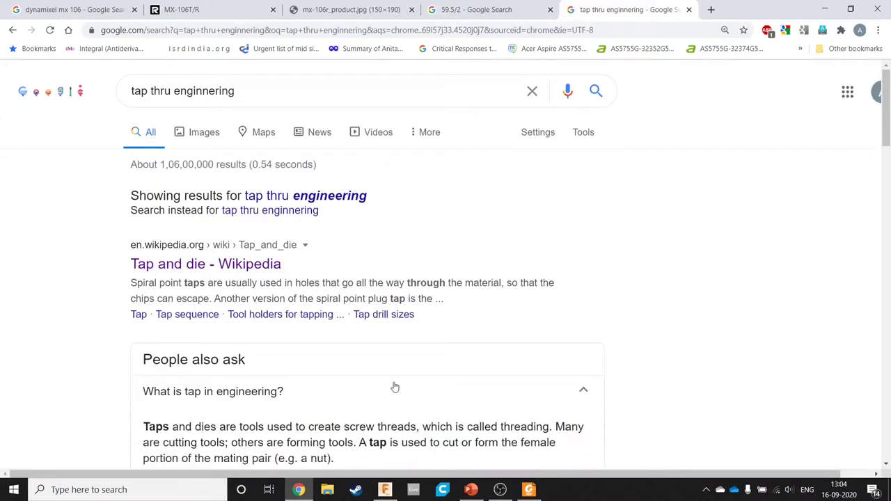
{"action": "scroll", "coordinate": [394, 380], "scroll_direction": "down", "scroll_amount": 2}
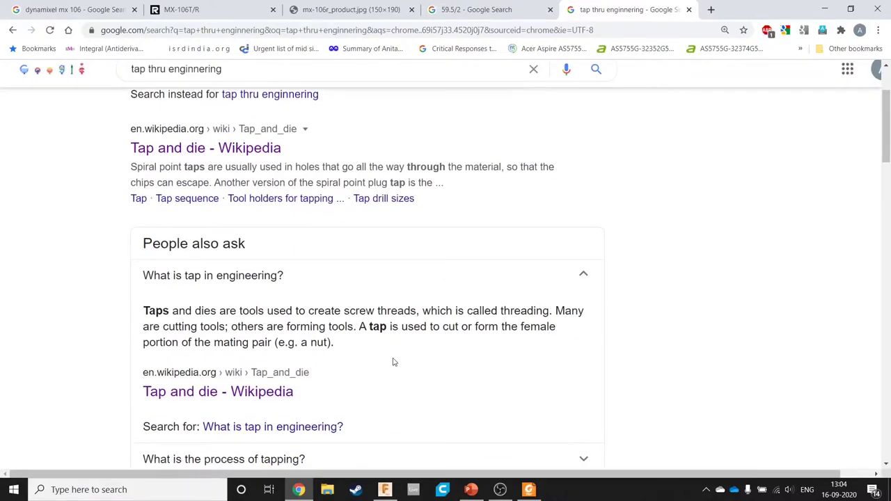
{"action": "key", "text": "ctrl+shift+Tab"}
{"action": "key", "text": "alt+Tab"}
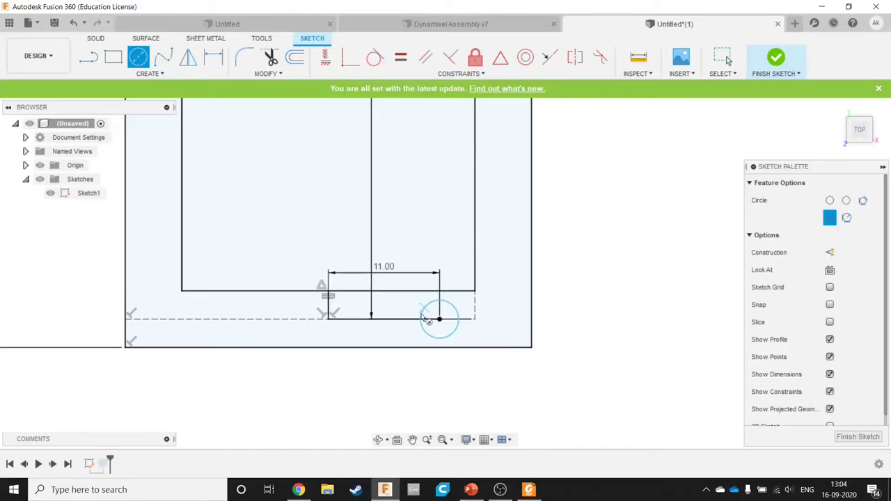
Step: Replace the 59.5/2 query in Chrome's search box with 'hole clearance 2.5 metric'
{"action": "key", "text": "alt+Tab"}
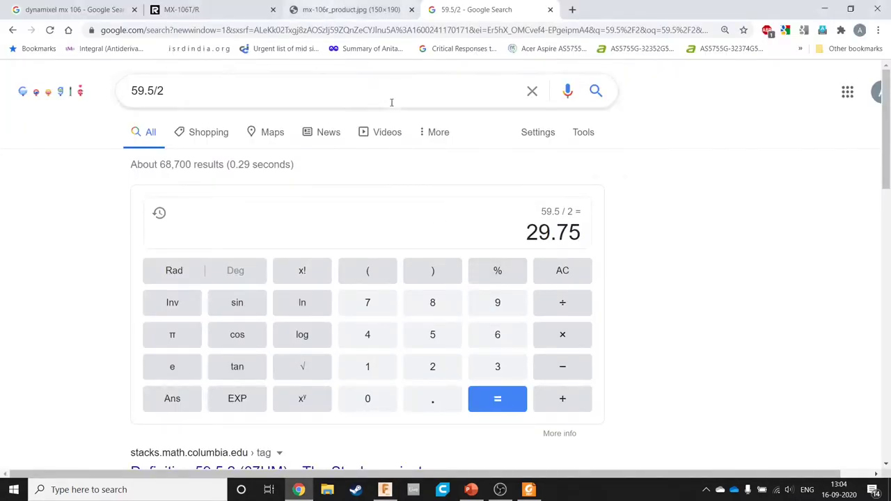
{"action": "key", "text": "ctrl+shift+Tab"}
{"action": "key", "text": "ctrl+Tab"}
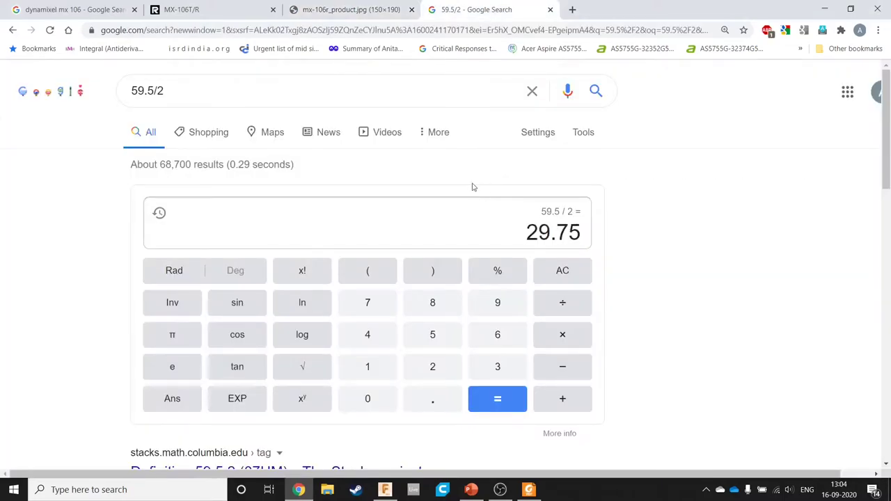
{"action": "double_click", "coordinate": [276, 100]}
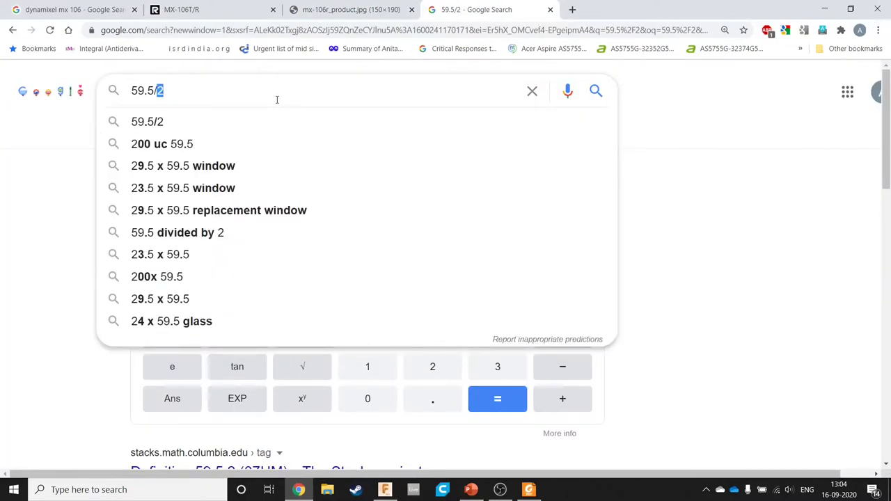
{"action": "key", "text": "BackSpace"}
{"action": "key", "text": "BackSpace"}
{"action": "key", "text": "BackSpace"}
{"action": "key", "text": "BackSpace"}
{"action": "key", "text": "BackSpace"}
{"action": "key", "text": "BackSpace"}
{"action": "key", "text": "alt+Tab"}
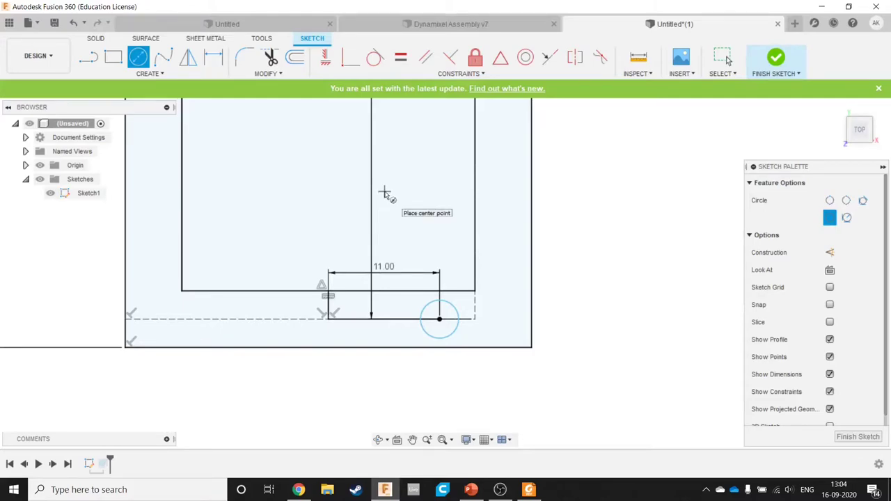
{"action": "key", "text": "alt+Tab"}
{"action": "type", "text": "ho"}
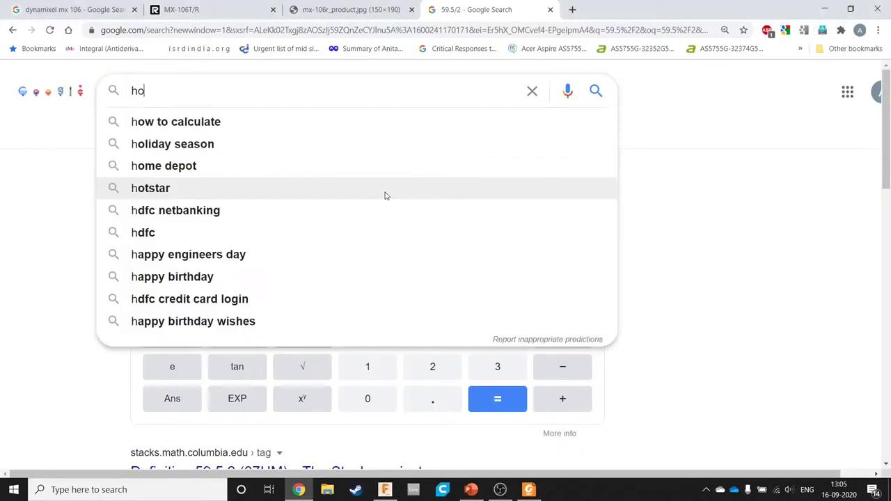
{"action": "type", "text": "le clearanc"}
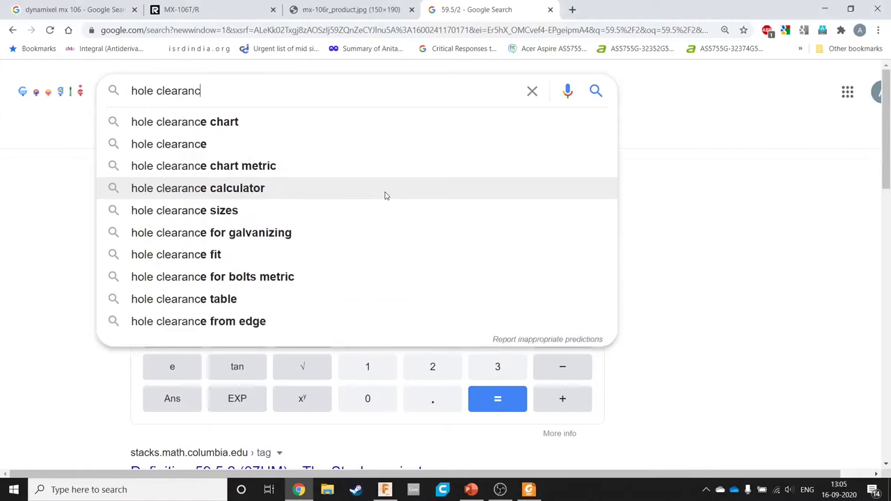
{"action": "type", "text": "e 2."}
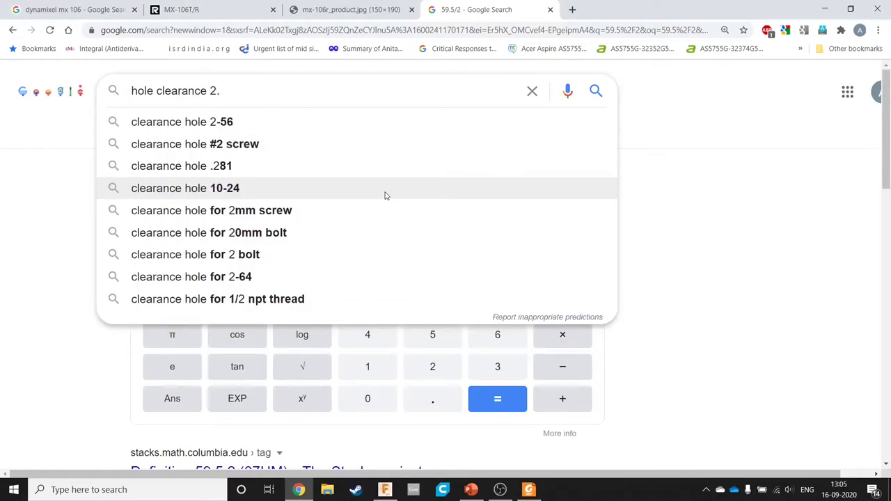
{"action": "type", "text": "5"}
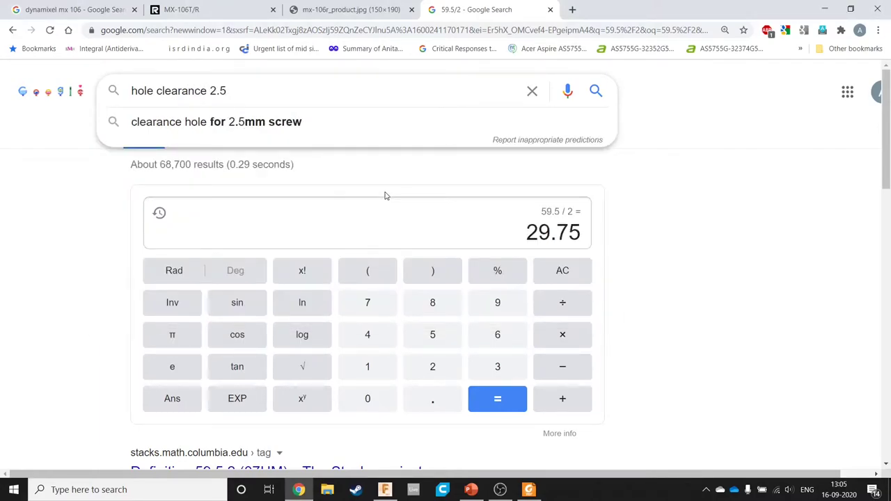
{"action": "type", "text": " metric"}
Step: Run the search and open the TR Fastenings table at the M2.5 row's 2.9 mm clearance hole
{"action": "key", "text": "Return"}
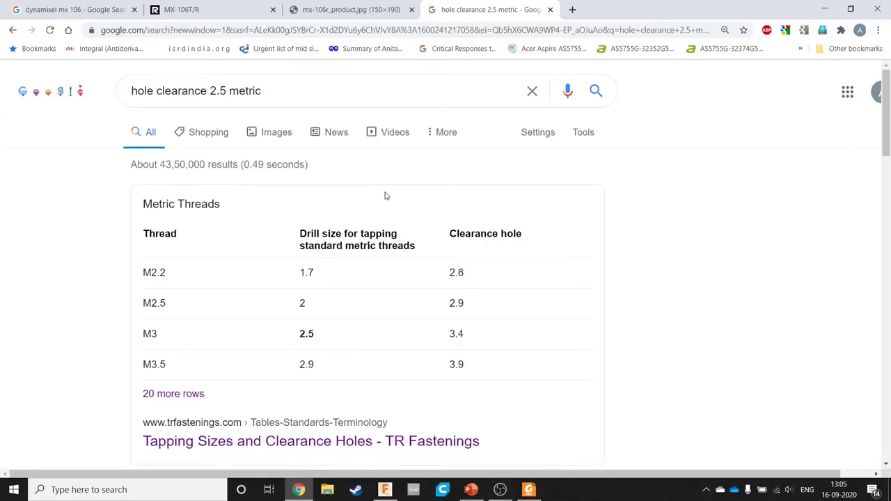
{"action": "middle_click", "coordinate": [278, 443]}
{"action": "right_click", "coordinate": [279, 442]}
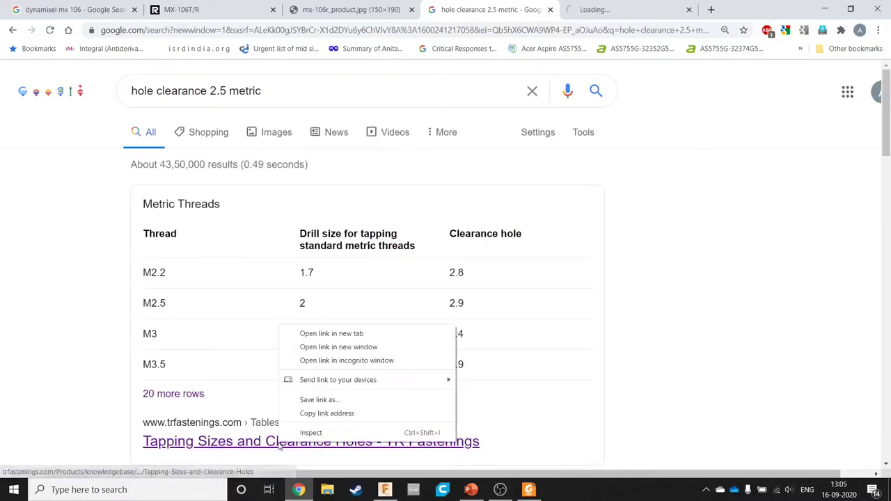
{"action": "left_click", "coordinate": [278, 445]}
{"action": "left_click", "coordinate": [278, 446], "text": "ctrl+shift"}
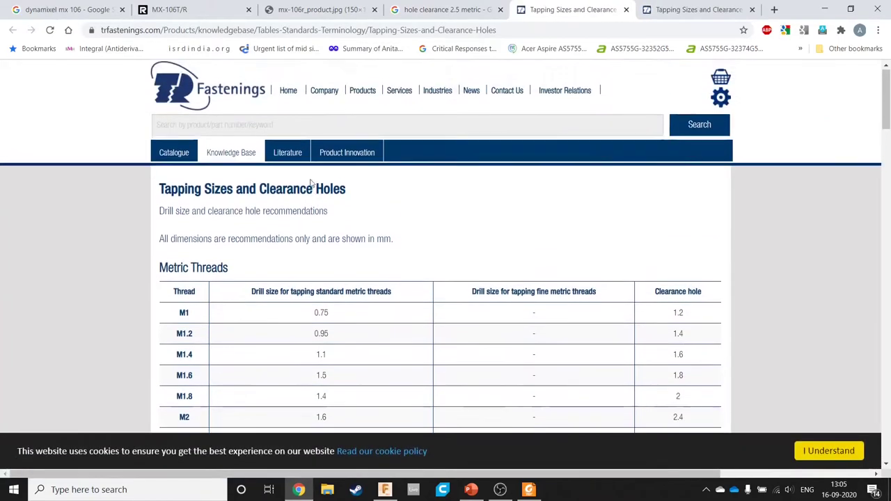
{"action": "scroll", "coordinate": [351, 195], "scroll_direction": "down", "scroll_amount": 2}
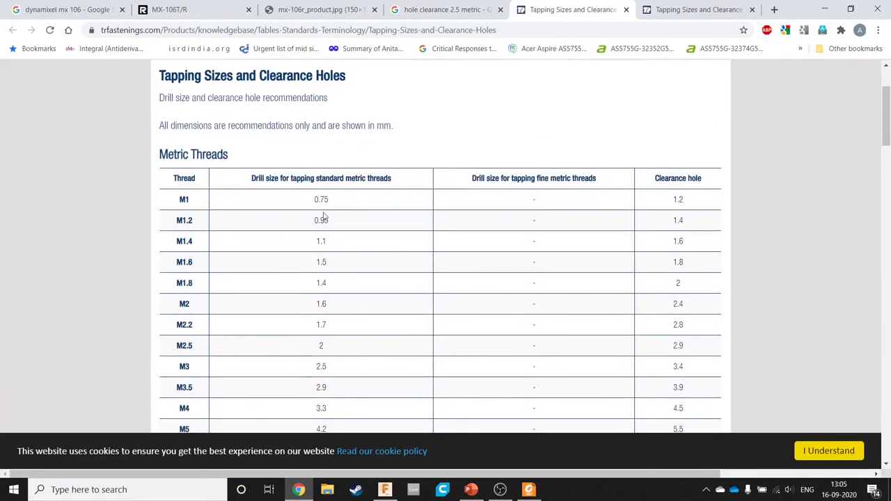
{"action": "scroll", "coordinate": [181, 193], "scroll_direction": "down", "scroll_amount": 2}
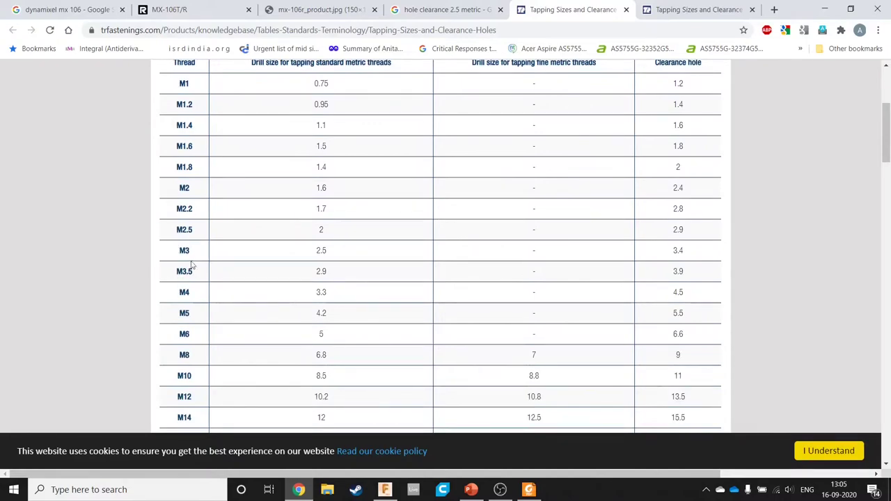
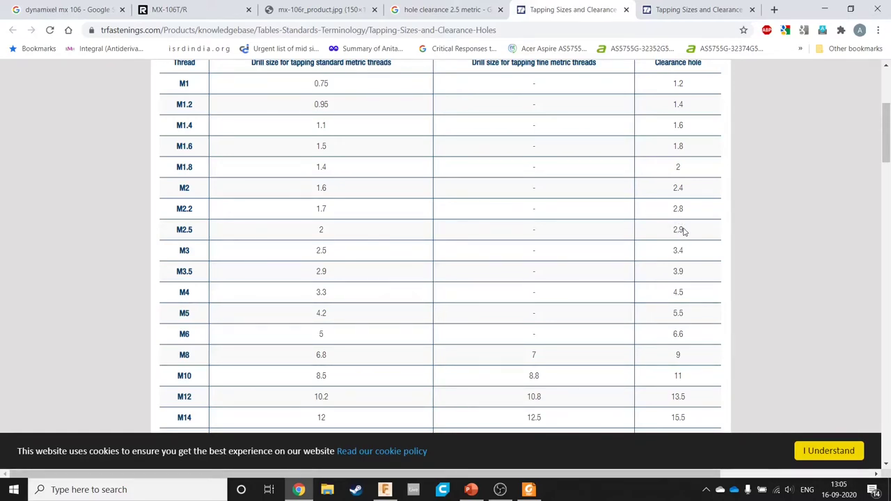
Step: Find the 2.9 mm clearance hole for M2.5 in Chrome's table, then return to Fusion 360
{"action": "double_click", "coordinate": [683, 230]}
{"action": "scroll", "coordinate": [683, 231], "scroll_direction": "up", "scroll_amount": 1}
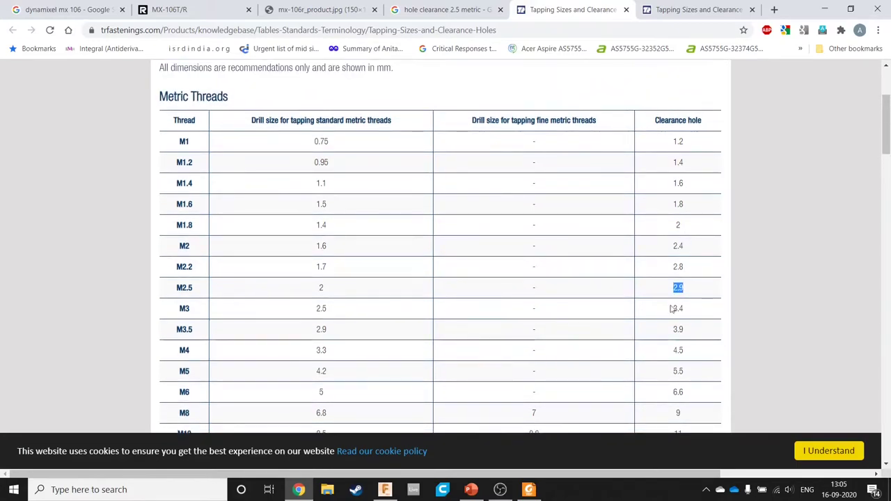
{"action": "key", "text": "alt+Tab"}
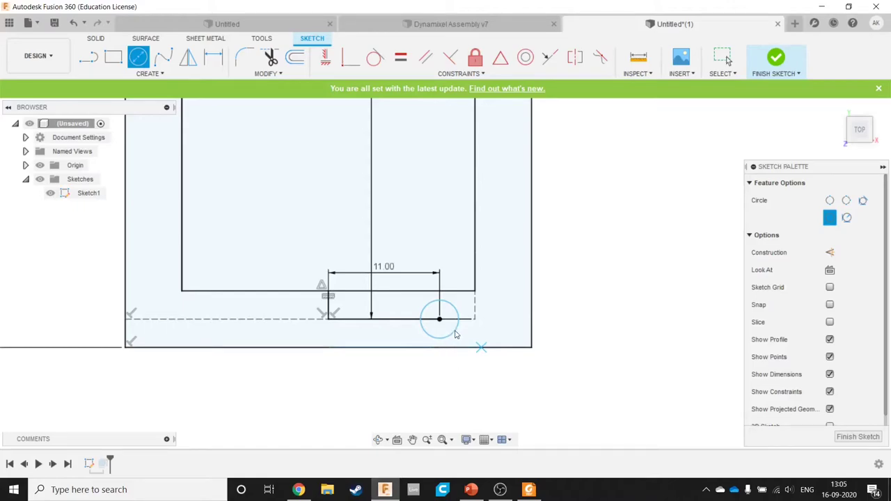
Step: Dimension the small circle to Ø2.90 mm, then switch to the MX-106R PDF in Foxit
{"action": "key", "text": "d"}
{"action": "left_click", "coordinate": [455, 332]}
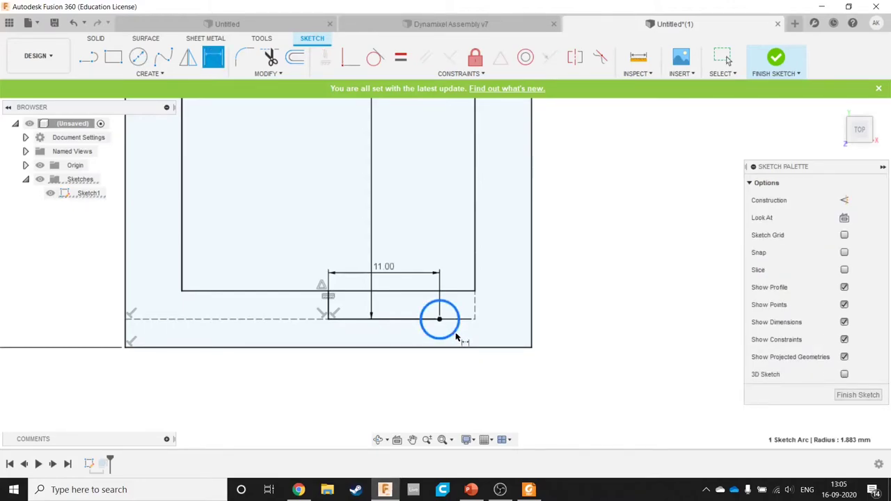
{"action": "left_click", "coordinate": [596, 339]}
{"action": "type", "text": "2.9"}
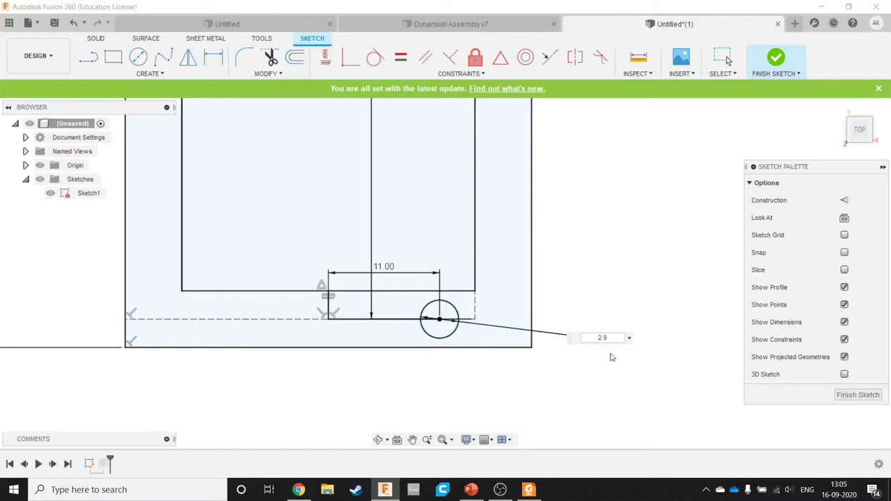
{"action": "key", "text": "Return"}
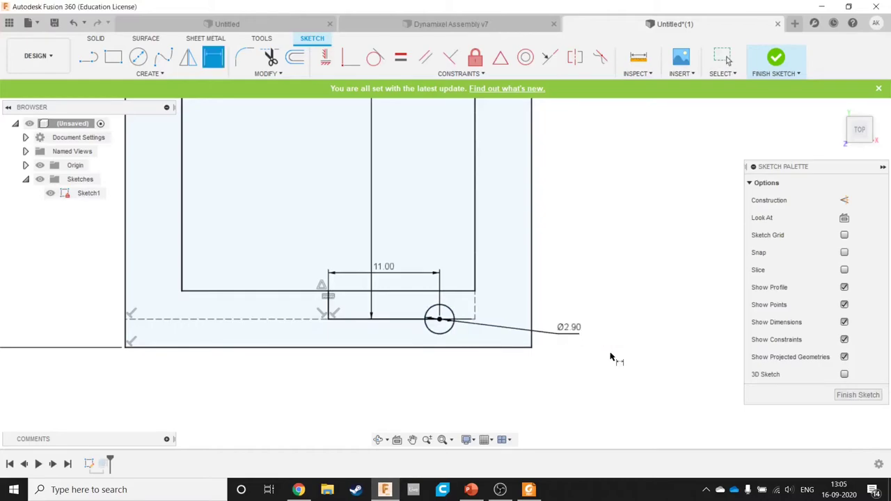
{"action": "key", "text": "Escape"}
{"action": "key", "text": "alt+Tab"}
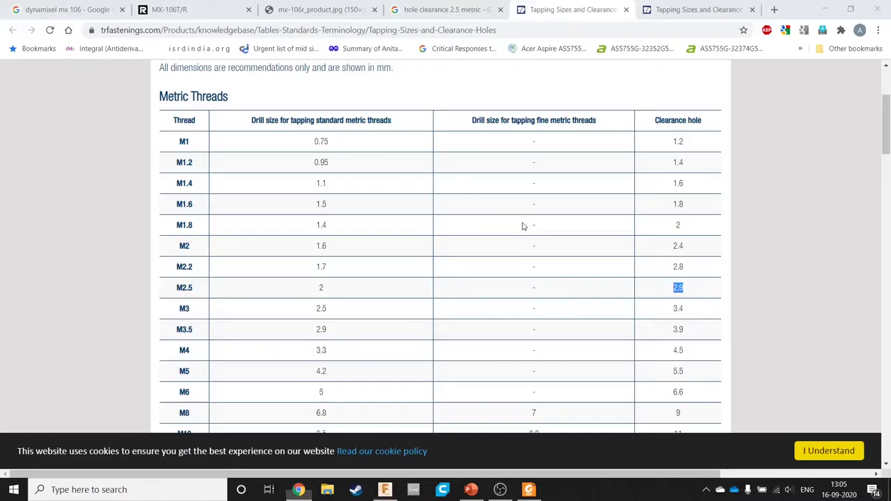
{"action": "key", "text": "alt+Tab"}
Step: Scroll the MX-106R drawing to read the lower width dimensions, including 34,6 mm, then return to Chrome
{"action": "left_click", "coordinate": [523, 218]}
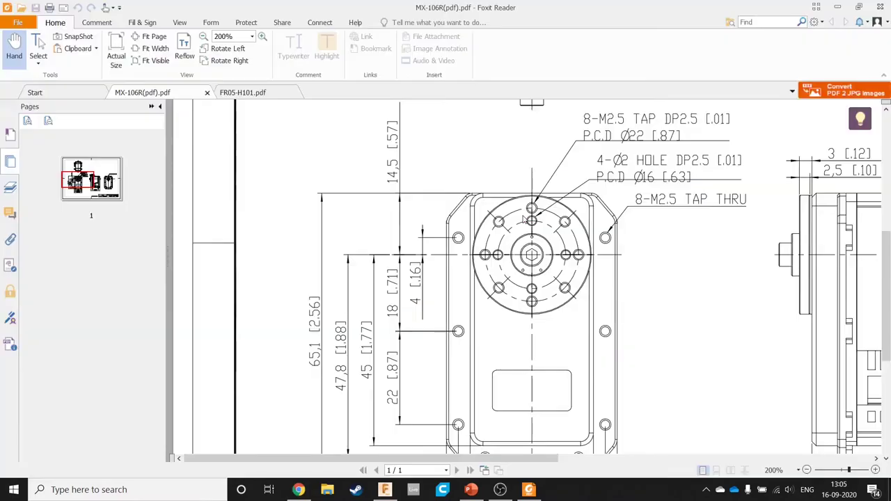
{"action": "scroll", "coordinate": [578, 417], "scroll_direction": "down", "scroll_amount": 1}
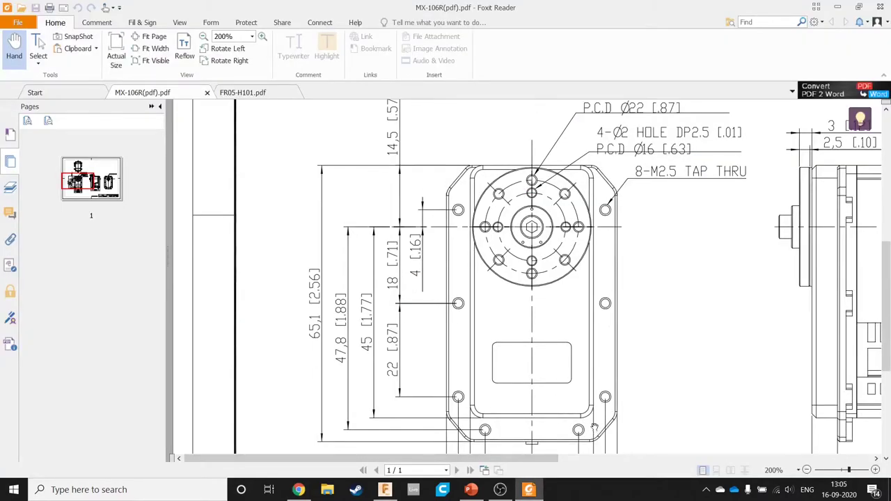
{"action": "scroll", "coordinate": [585, 425], "scroll_direction": "down", "scroll_amount": 1}
{"action": "scroll", "coordinate": [582, 407], "scroll_direction": "down", "scroll_amount": 1}
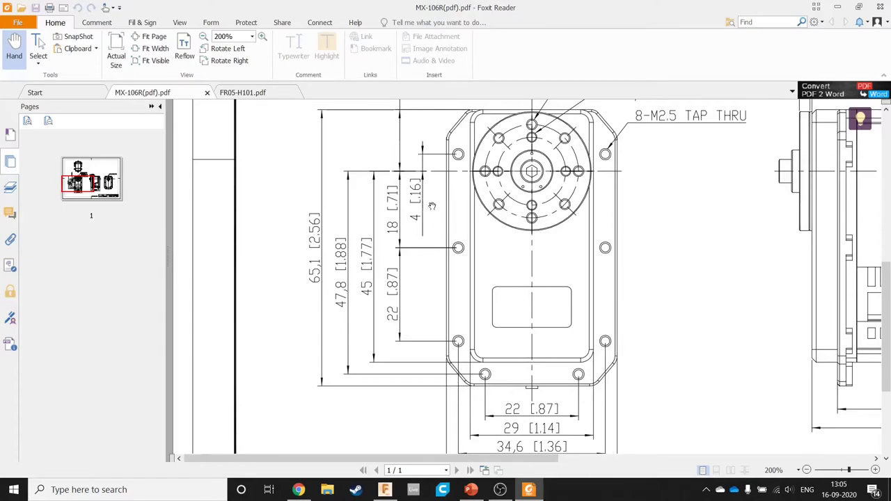
{"action": "scroll", "coordinate": [432, 210], "scroll_direction": "up", "scroll_amount": 1}
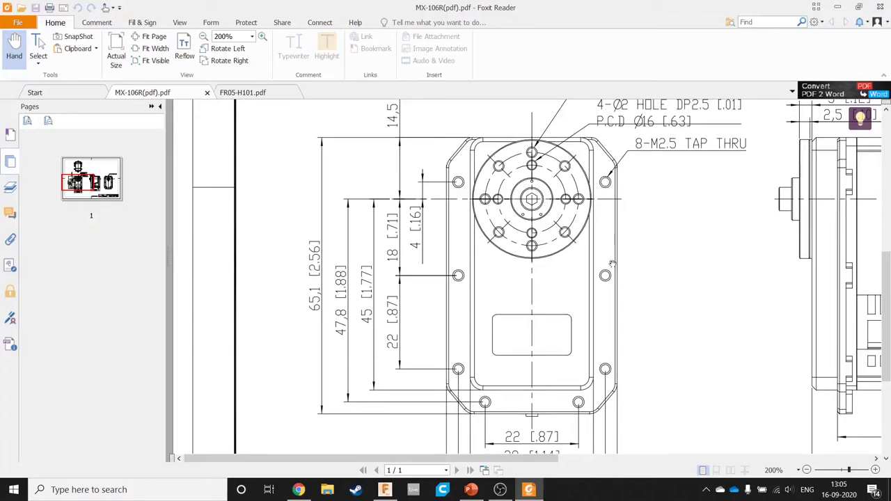
{"action": "scroll", "coordinate": [601, 311], "scroll_direction": "down", "scroll_amount": 2}
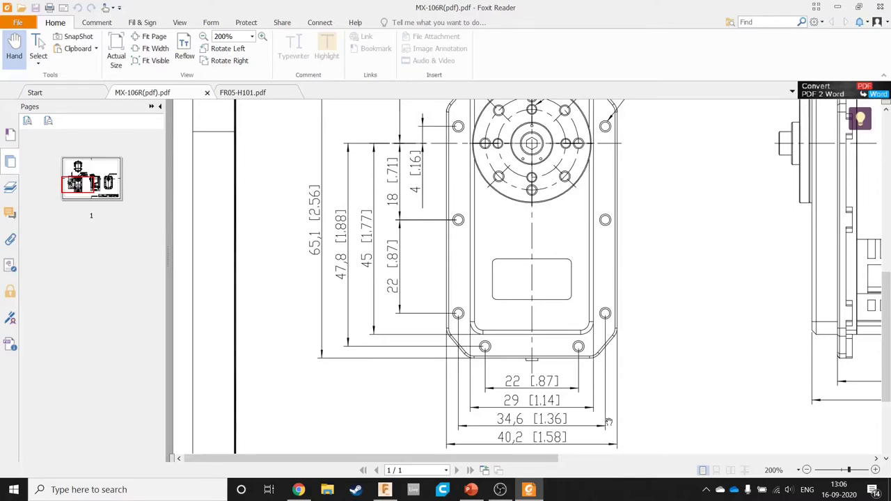
{"action": "key", "text": "alt+Tab"}
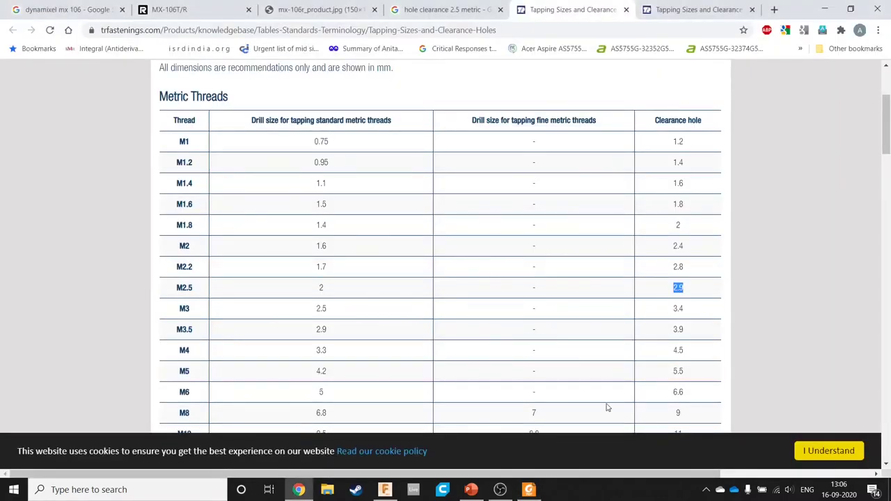
Step: Calculate 34.6/2 = 17.3 in a new Chrome tab and go back to Fusion 360
{"action": "scroll", "coordinate": [606, 408], "scroll_direction": "up", "scroll_amount": 3}
{"action": "key", "text": "ctrl+t"}
{"action": "type", "text": "34"}
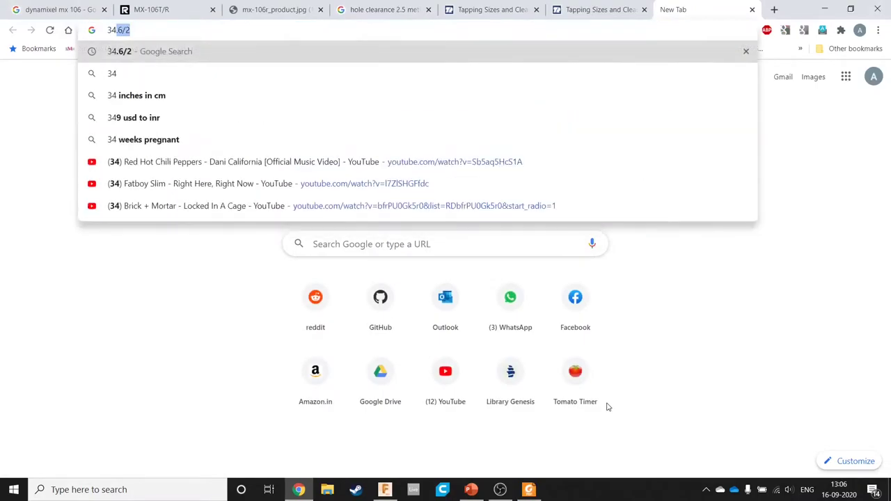
{"action": "type", "text": ".6"}
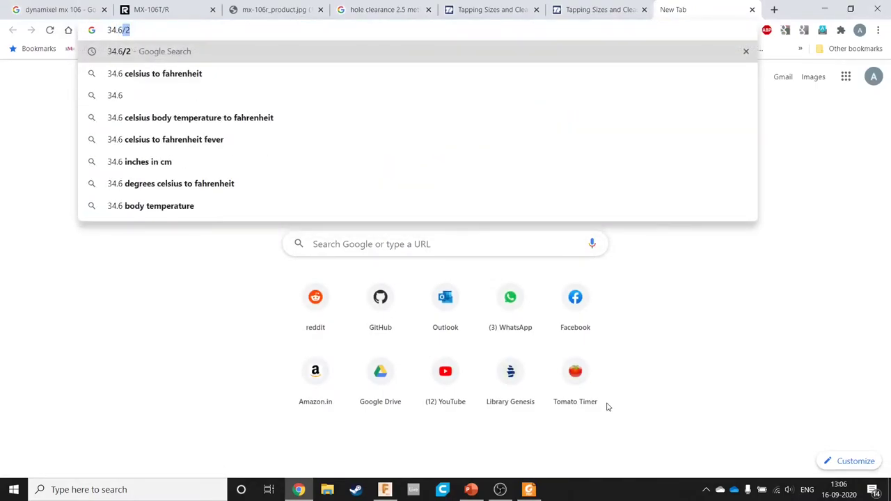
{"action": "type", "text": "/2"}
{"action": "key", "text": "Return"}
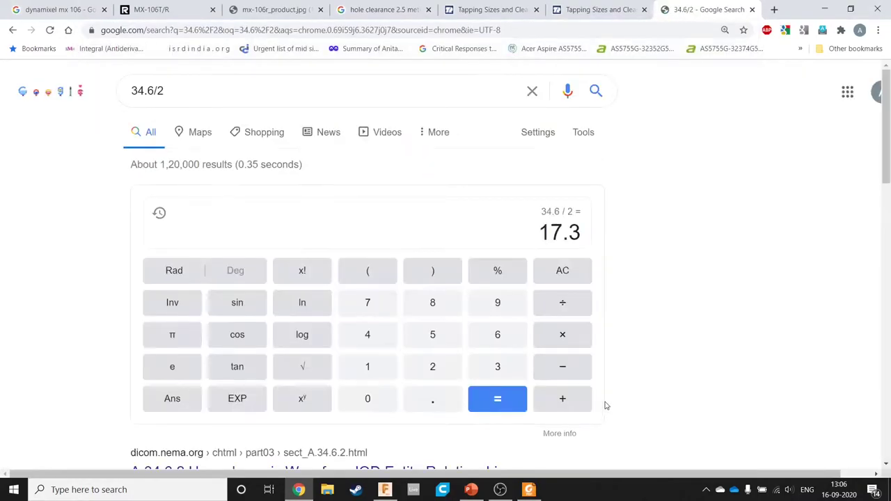
{"action": "key", "text": "alt+Tab"}
{"action": "key", "text": "alt+Tab"}
{"action": "key", "text": "Tab"}
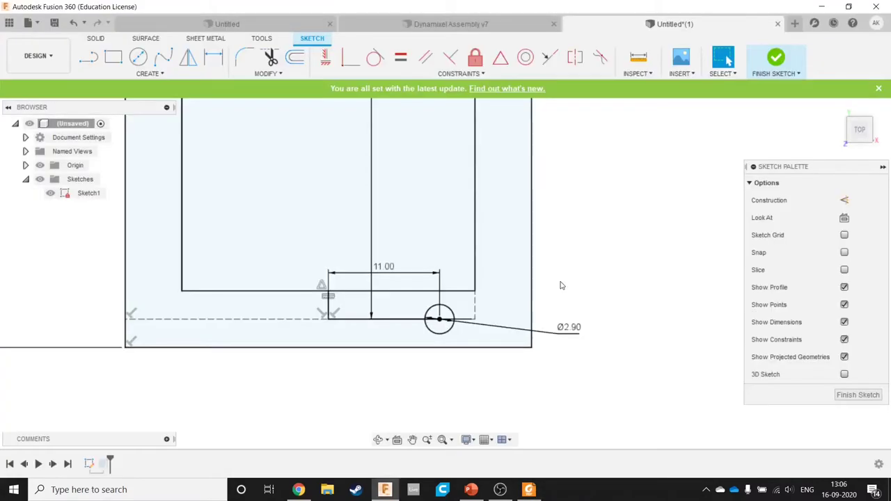
Step: Draw a 17.3 mm line from the lower-left endpoint and move the 17.30 and 11.00 dimensions below the sketch
{"action": "key", "text": "l"}
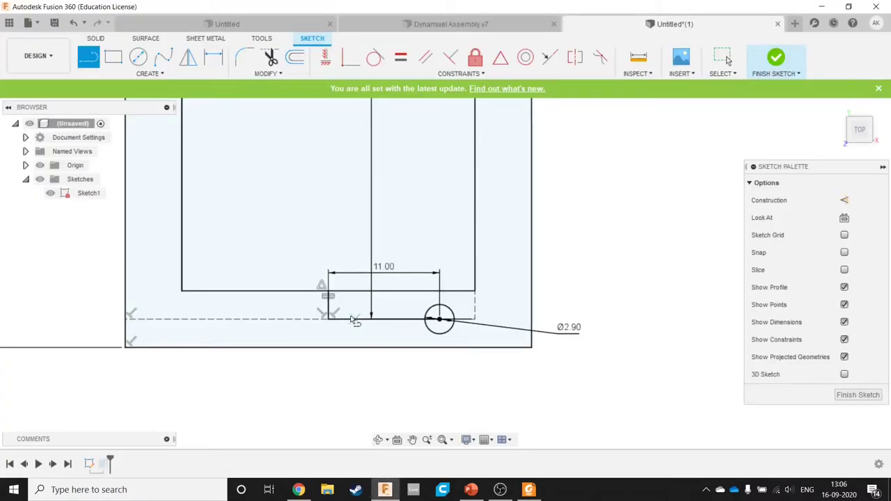
{"action": "left_click", "coordinate": [330, 318]}
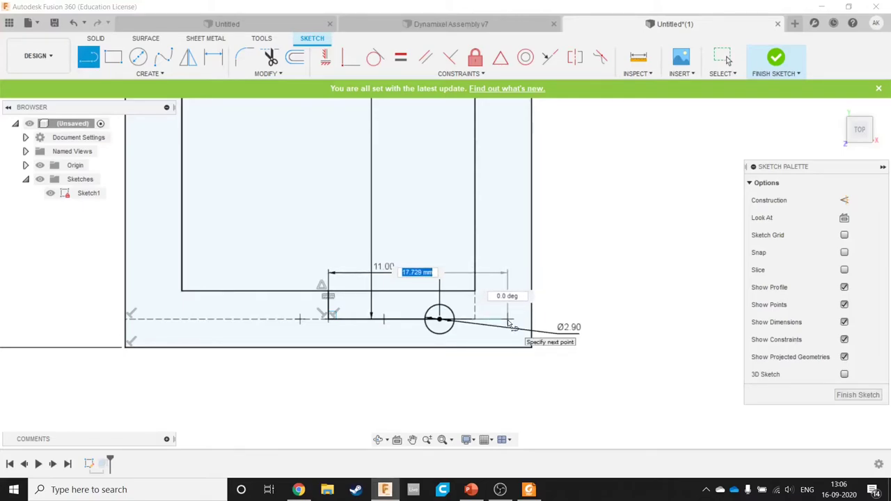
{"action": "type", "text": "17.3"}
{"action": "key", "text": "Tab"}
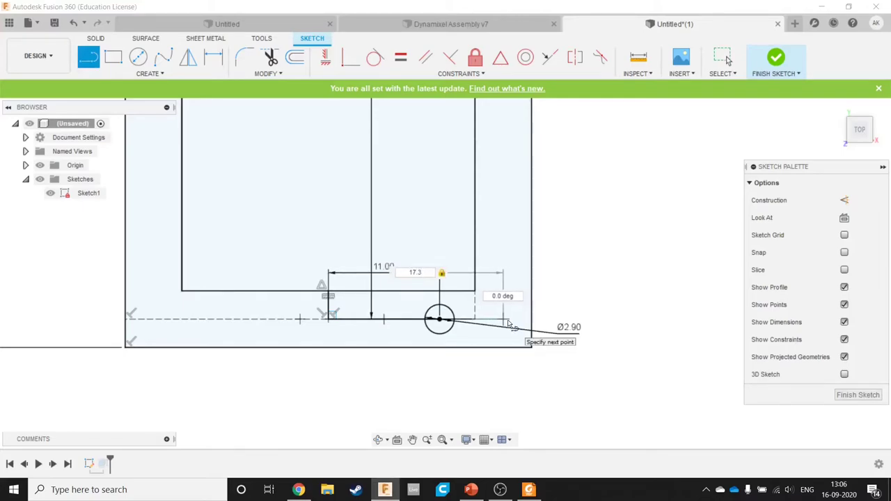
{"action": "key", "text": "Return"}
{"action": "key", "text": "Escape"}
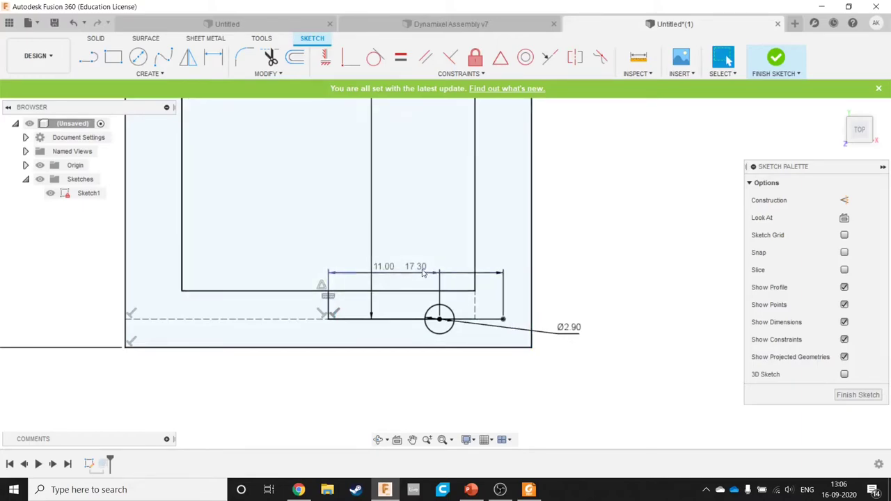
{"action": "left_click_drag", "start_coordinate": [422, 275], "coordinate": [416, 401]}
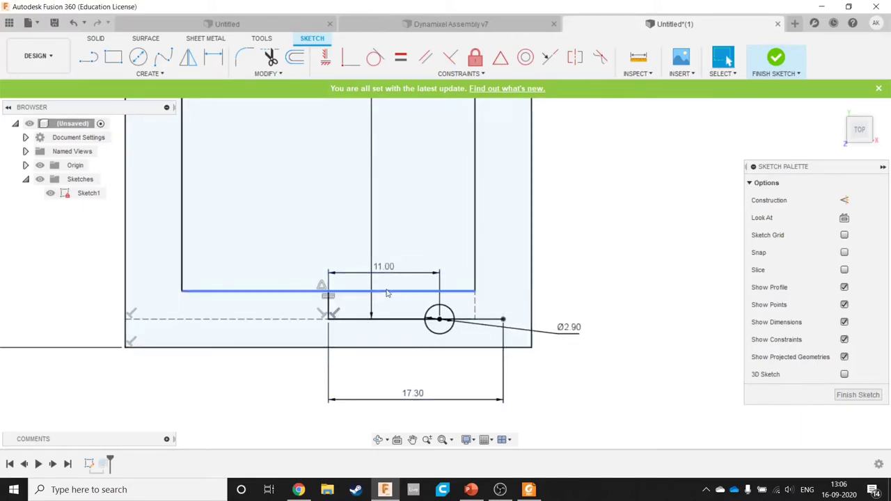
{"action": "left_click_drag", "start_coordinate": [383, 275], "coordinate": [380, 380]}
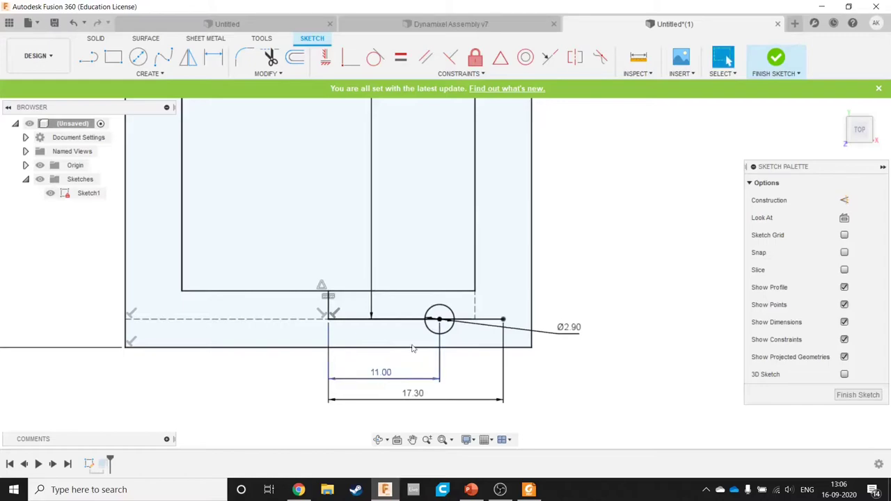
Step: Draw a vertical line up the sketch's right edge, then return to the MX-106R drawing
{"action": "scroll", "coordinate": [515, 286], "scroll_direction": "down", "scroll_amount": 3}
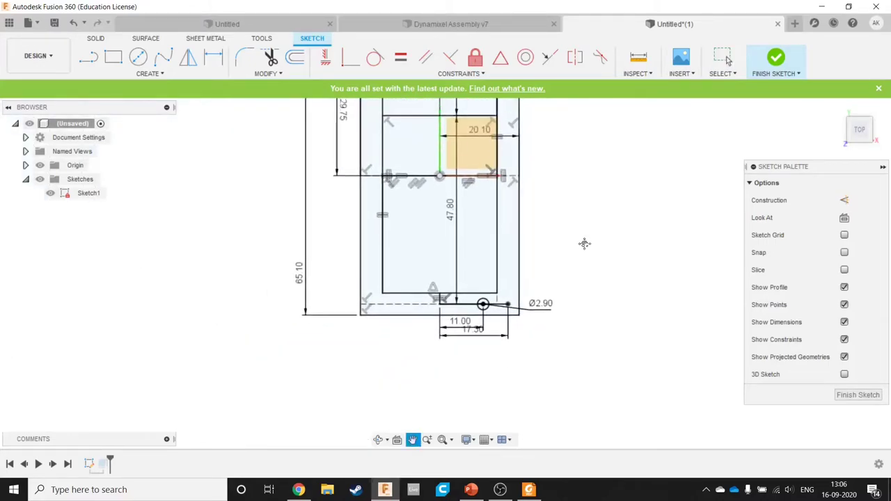
{"action": "middle_click_drag", "start_coordinate": [583, 243], "coordinate": [557, 319]}
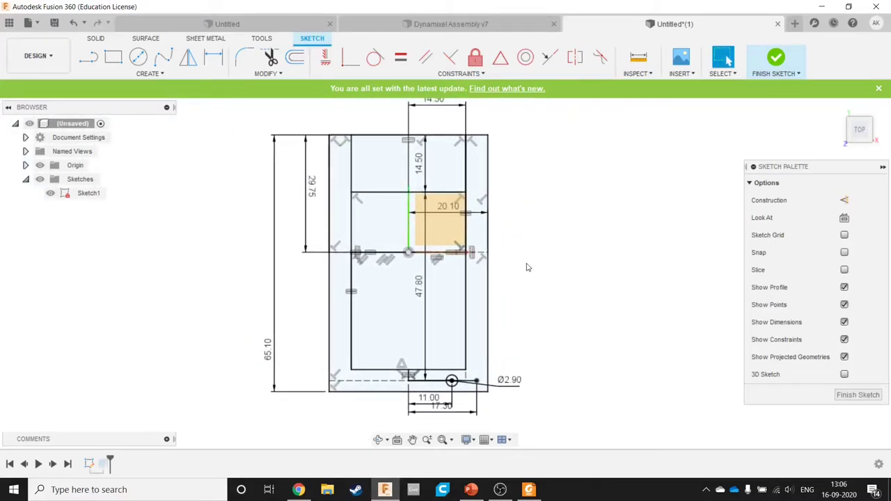
{"action": "key", "text": "l"}
{"action": "left_click", "coordinate": [476, 379]}
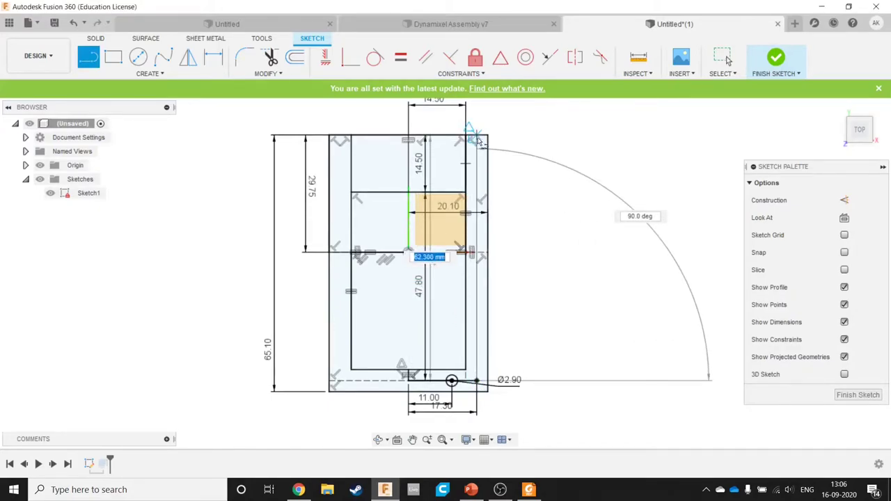
{"action": "double_click", "coordinate": [477, 142]}
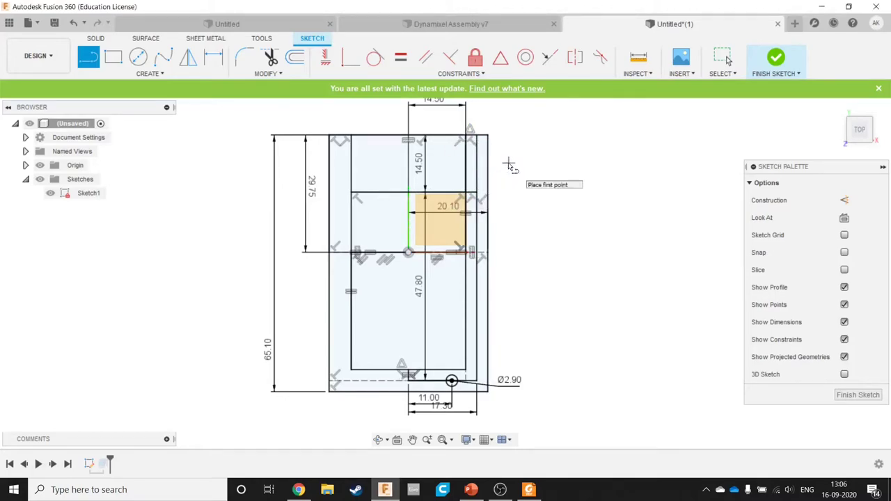
{"action": "key", "text": "alt+Tab"}
{"action": "scroll", "coordinate": [564, 177], "scroll_direction": "up", "scroll_amount": 1}
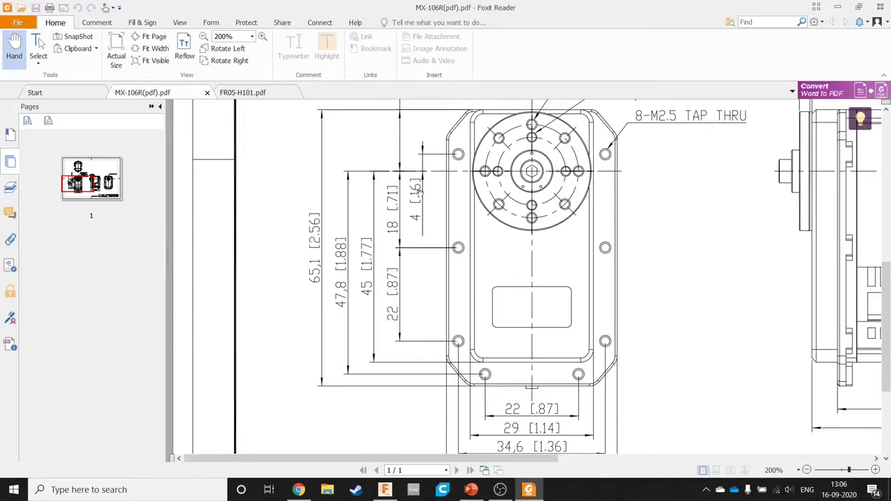
Step: Draw a 4 mm vertical line up from the line intersection
{"action": "key", "text": "alt+Tab"}
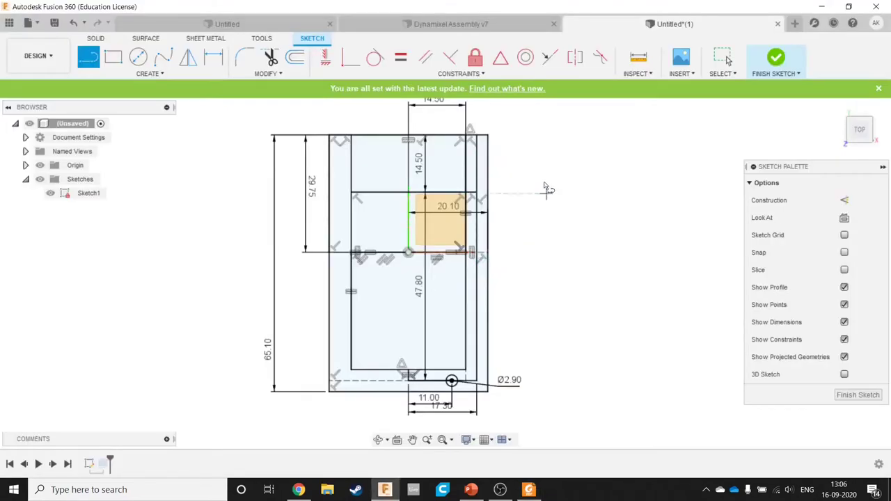
{"action": "scroll", "coordinate": [473, 196], "scroll_direction": "up", "scroll_amount": 3}
{"action": "scroll", "coordinate": [474, 196], "scroll_direction": "up", "scroll_amount": 6}
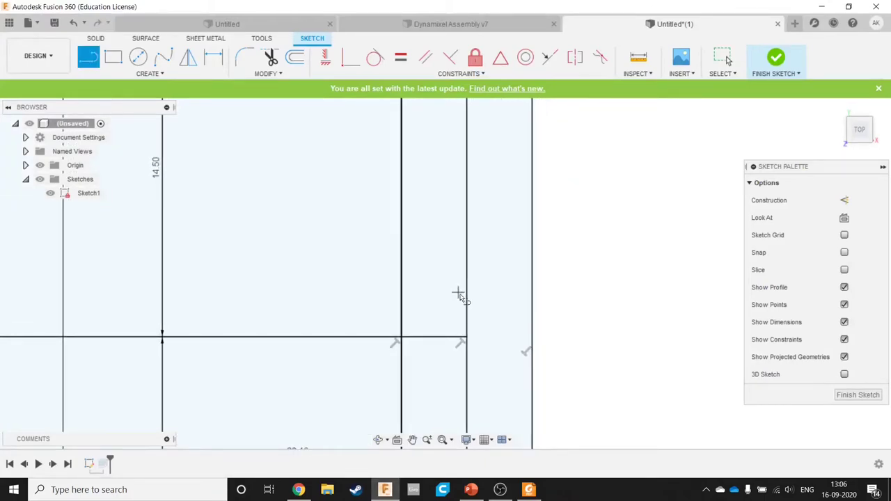
{"action": "left_click_drag", "start_coordinate": [465, 338], "coordinate": [470, 277]}
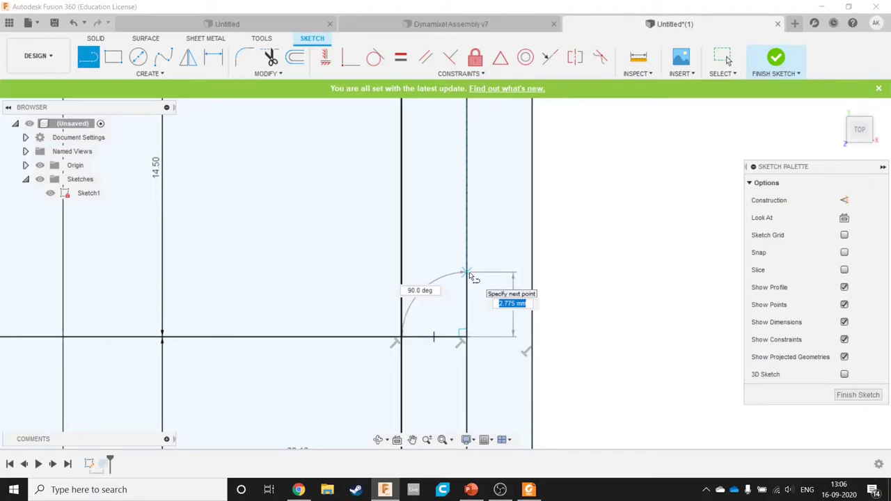
{"action": "type", "text": "4"}
{"action": "key", "text": "Return"}
{"action": "key", "text": "Escape"}
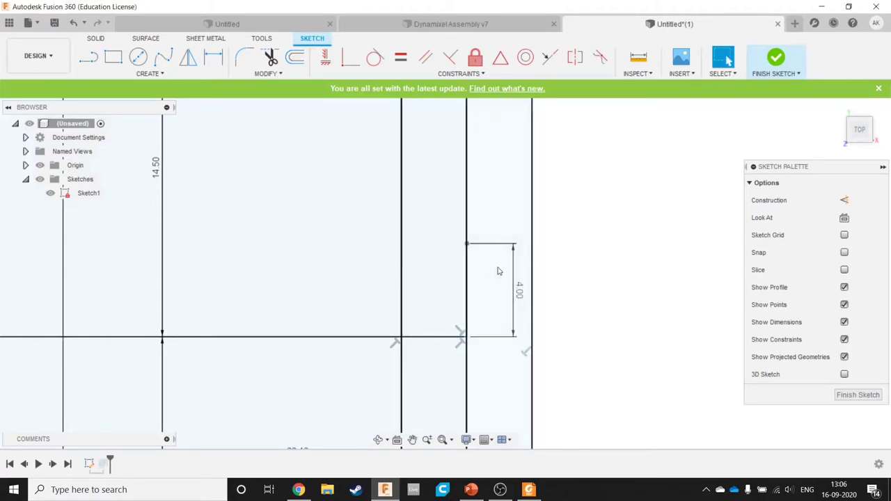
Step: Place a small circle at the 4 mm line's top end, then switch to the MX-106R drawing
{"action": "key", "text": "c"}
{"action": "left_click", "coordinate": [466, 243]}
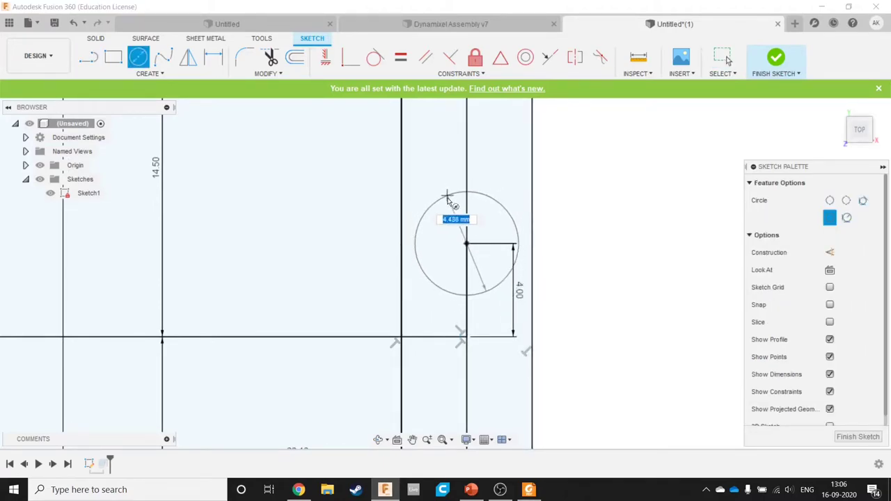
{"action": "type", "text": "4"}
{"action": "key", "text": "Return"}
{"action": "scroll", "coordinate": [450, 198], "scroll_direction": "up", "scroll_amount": 3}
{"action": "scroll", "coordinate": [451, 204], "scroll_direction": "down", "scroll_amount": 5}
{"action": "scroll", "coordinate": [449, 206], "scroll_direction": "down", "scroll_amount": 3}
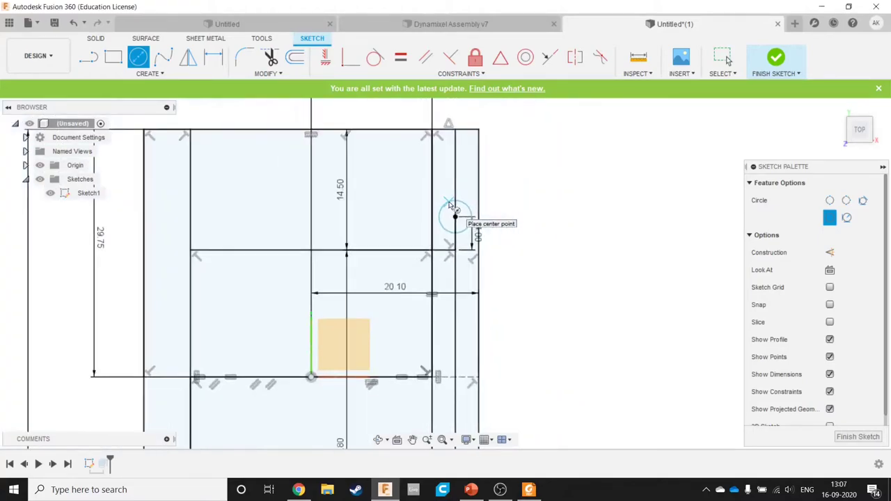
{"action": "key", "text": "alt+Tab"}
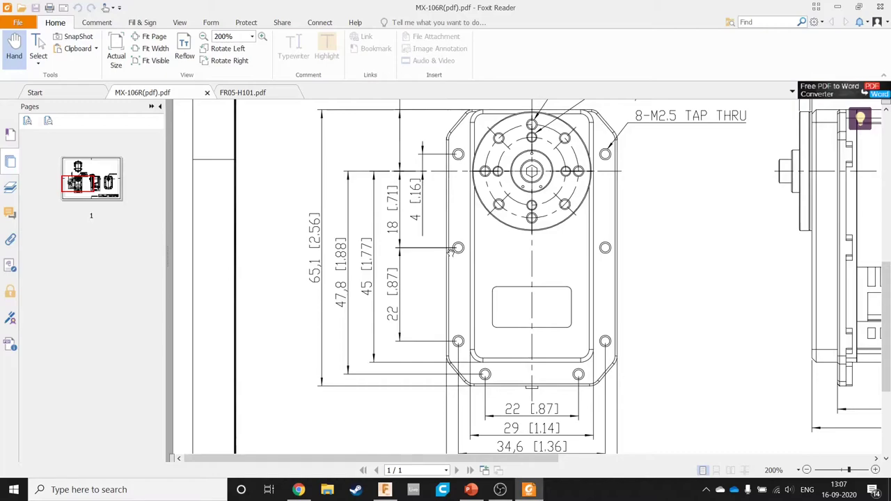
Step: Read the 18 and 22 mm side-hole spacings on the MX-106R drawing, then return to Fusion 360
{"action": "key", "text": "alt+Tab"}
{"action": "key", "text": "alt+Tab"}
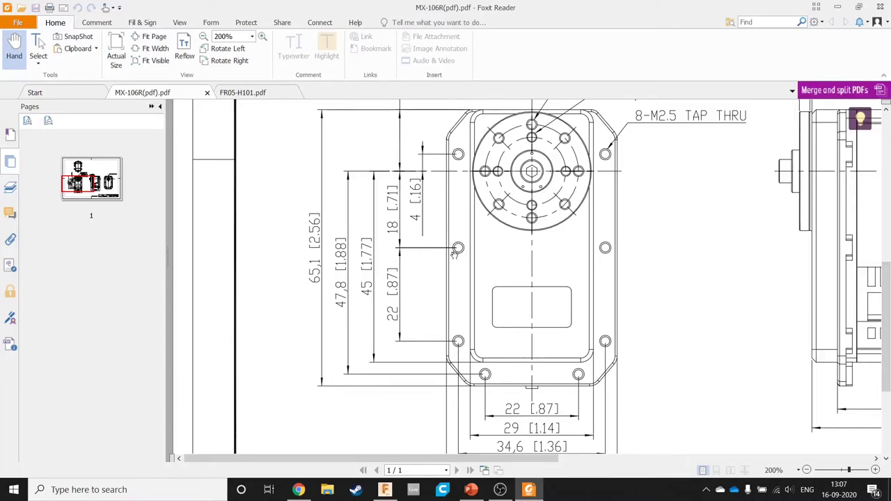
{"action": "key", "text": "alt+Tab"}
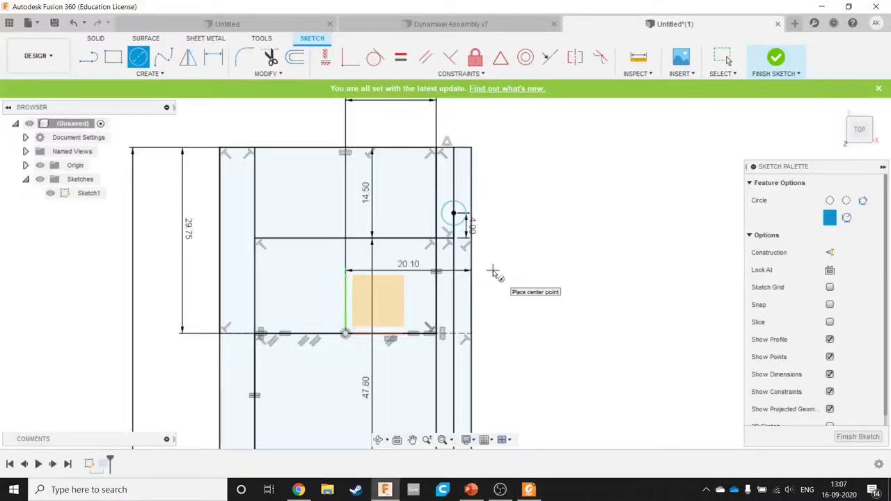
Step: Draw an 18 mm vertical line down from the body's corner point
{"action": "key", "text": "l"}
{"action": "left_click", "coordinate": [453, 241]}
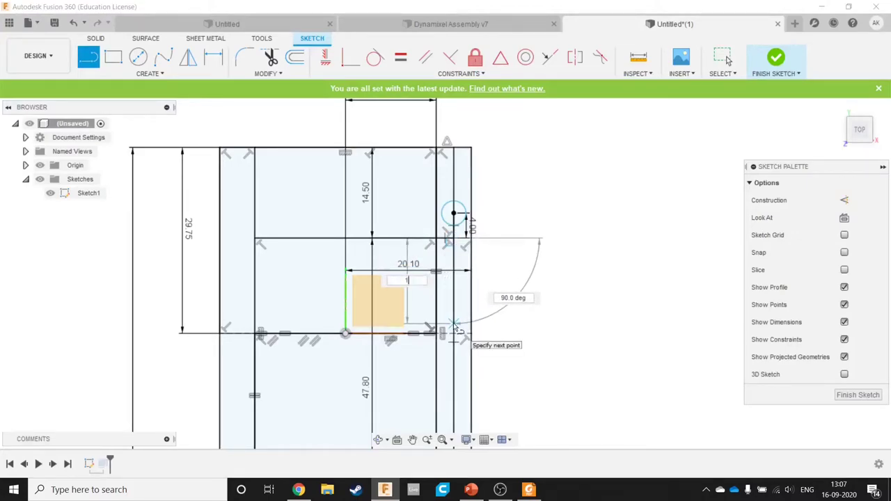
{"action": "type", "text": "18"}
{"action": "key", "text": "Return"}
{"action": "key", "text": "Escape"}
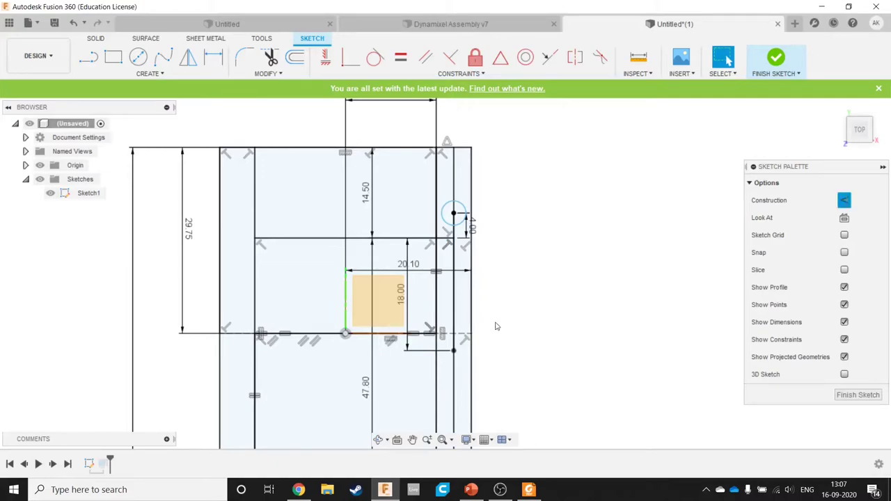
Step: Add a small circle at the 18 mm line's end and make it construction geometry
{"action": "key", "text": "c"}
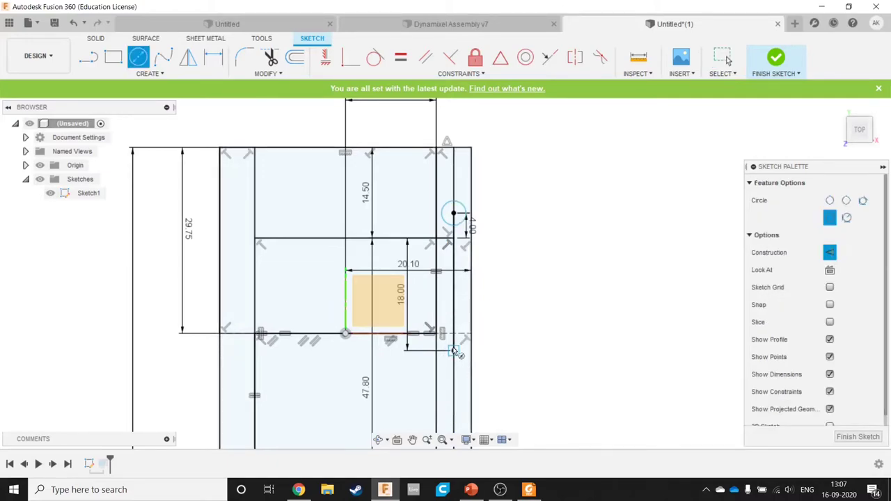
{"action": "left_click", "coordinate": [454, 350]}
{"action": "left_click", "coordinate": [465, 346]}
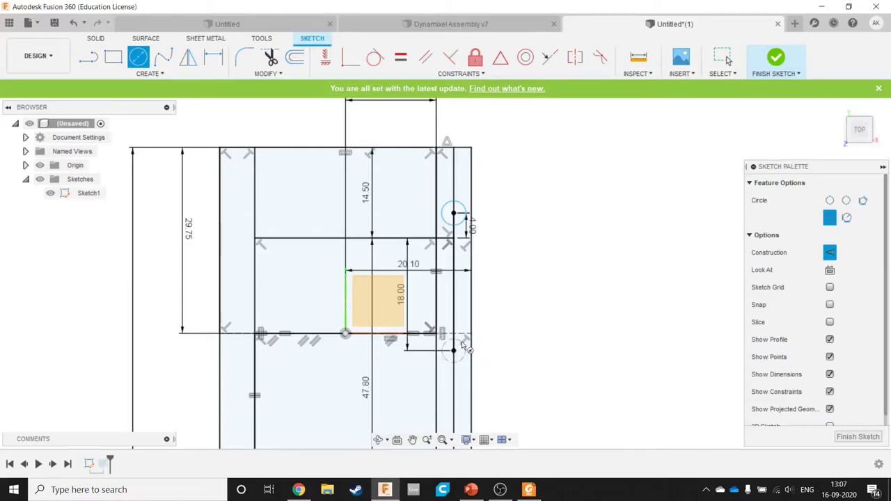
{"action": "key", "text": "super"}
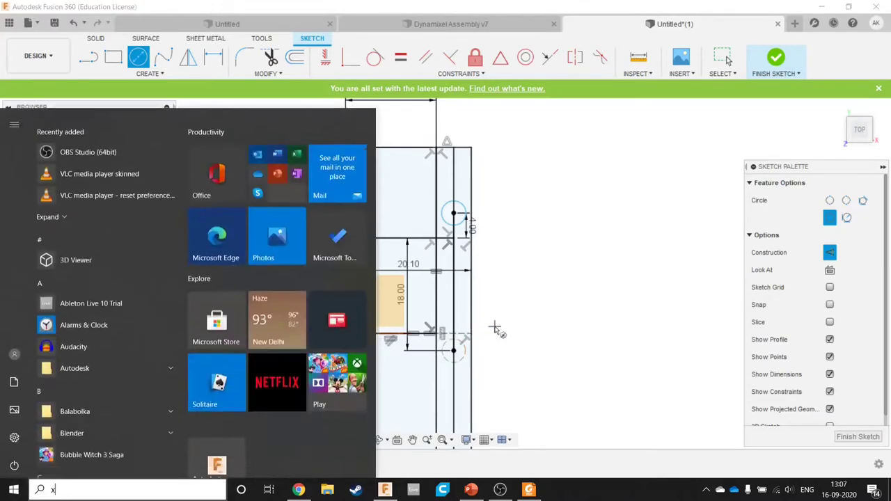
{"action": "type", "text": "g"}
{"action": "key", "text": "Escape"}
{"action": "key", "text": "Escape"}
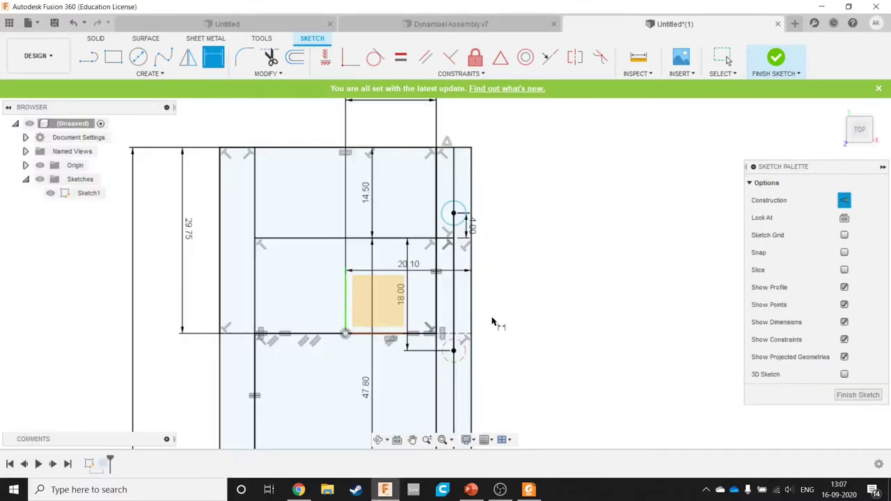
{"action": "left_click", "coordinate": [463, 350]}
{"action": "key", "text": "x"}
{"action": "scroll", "coordinate": [493, 348], "scroll_direction": "up", "scroll_amount": 1}
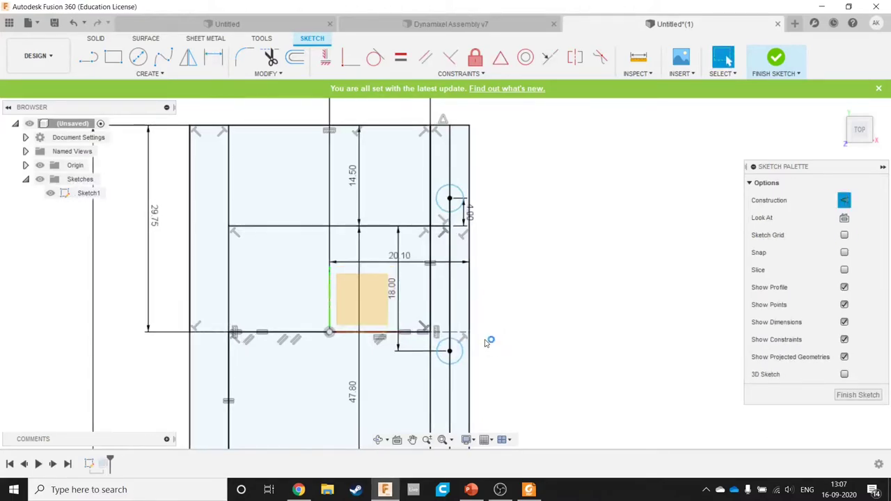
Step: Check the reference drawing, then draw a 22 mm vertical line from the lower circle's centre
{"action": "key", "text": "alt+Tab"}
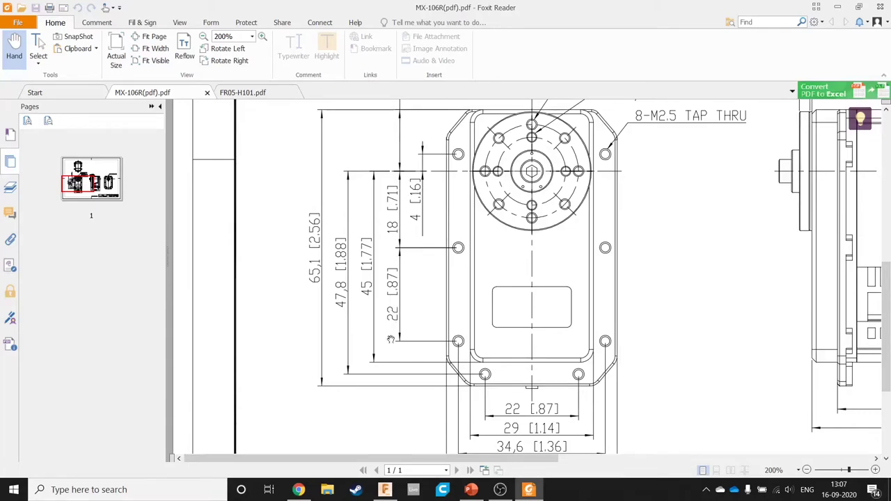
{"action": "key", "text": "alt+Tab"}
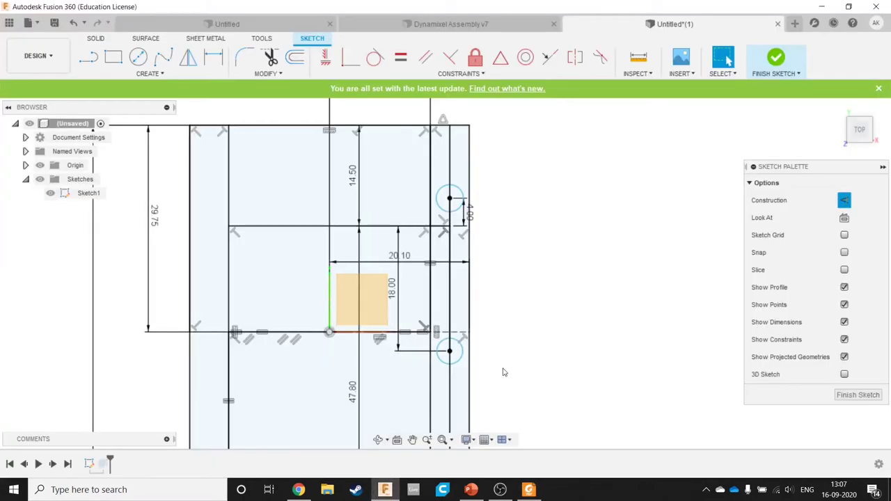
{"action": "middle_click_drag", "start_coordinate": [507, 363], "coordinate": [487, 239]}
{"action": "key", "text": "l"}
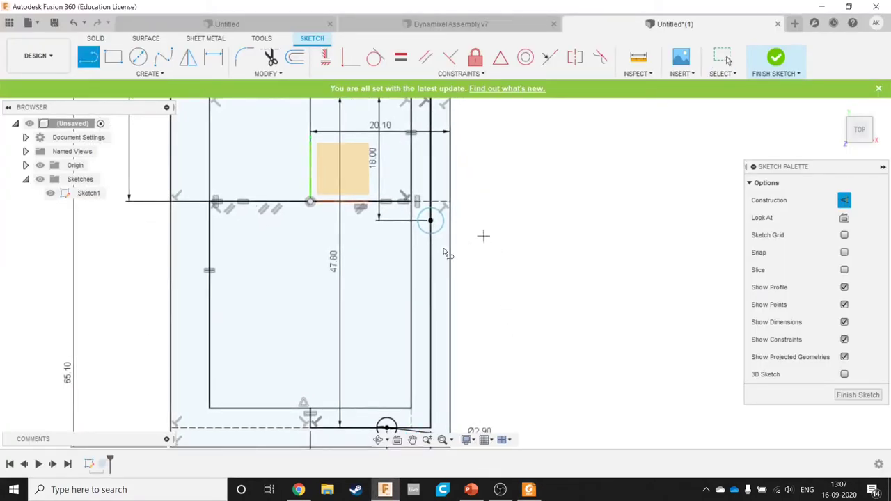
{"action": "left_click", "coordinate": [431, 221]}
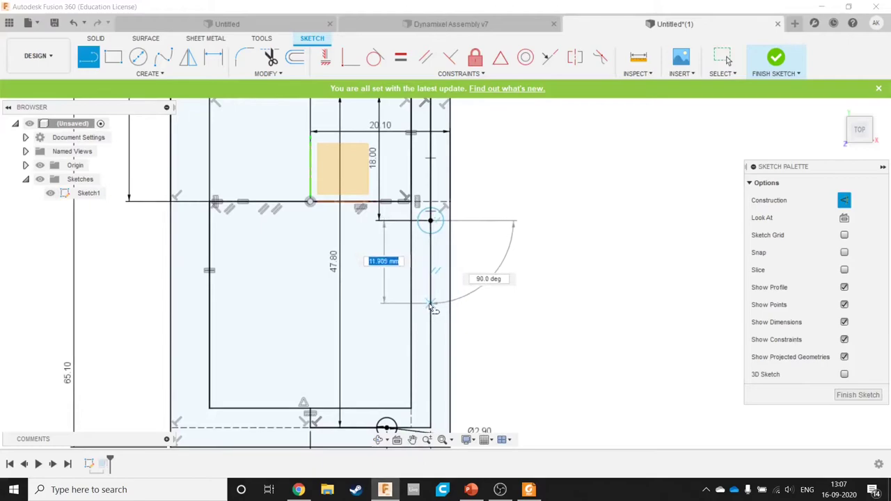
{"action": "type", "text": "22"}
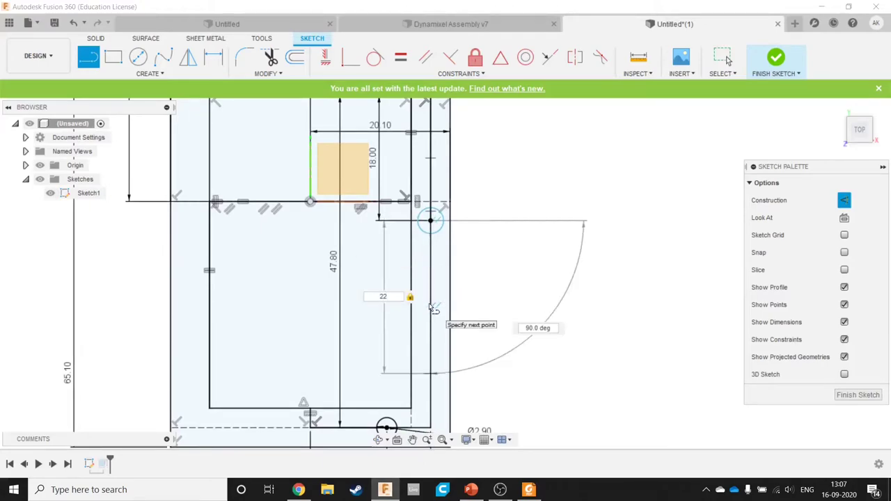
{"action": "key", "text": "Return"}
{"action": "key", "text": "Escape"}
Step: Add a small construction circle at the 22 mm line's lower end, moving its dimension aside
{"action": "left_click_drag", "start_coordinate": [382, 293], "coordinate": [361, 293]}
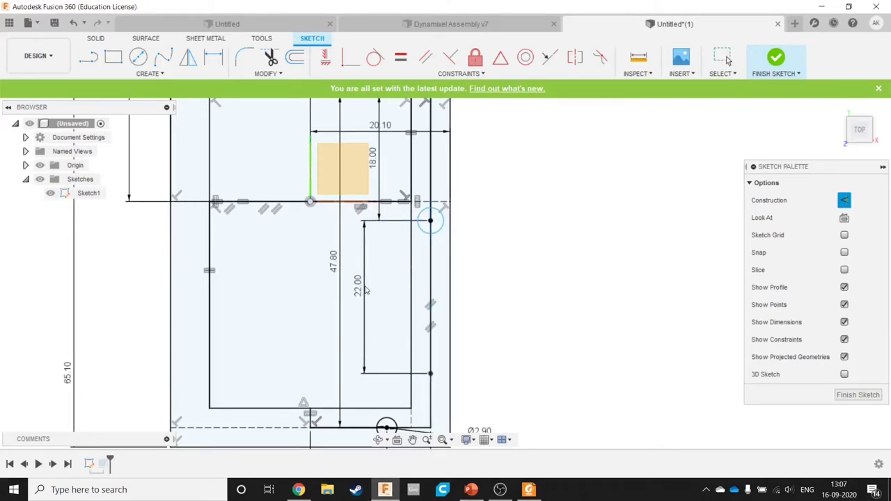
{"action": "key", "text": "c"}
{"action": "left_click", "coordinate": [429, 369]}
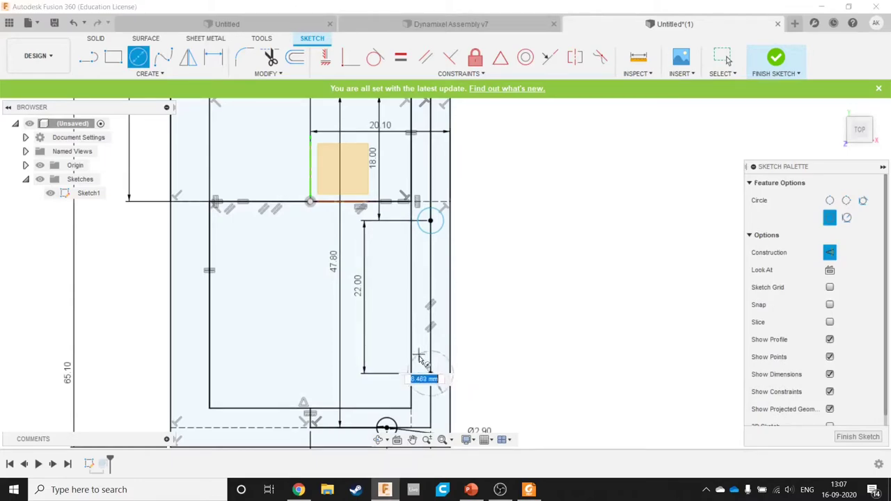
{"action": "left_click", "coordinate": [416, 372]}
{"action": "key", "text": "Escape"}
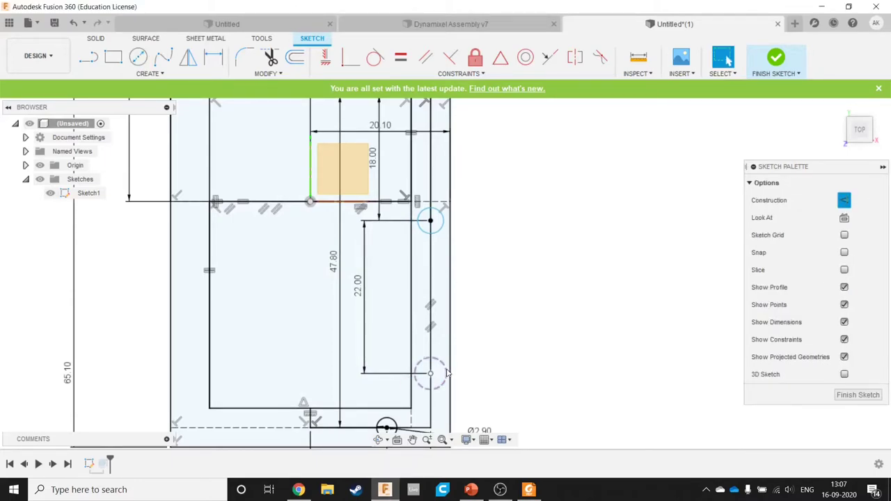
{"action": "left_click", "coordinate": [451, 367]}
{"action": "key", "text": "x"}
{"action": "scroll", "coordinate": [482, 304], "scroll_direction": "down", "scroll_amount": 3}
{"action": "scroll", "coordinate": [483, 307], "scroll_direction": "down", "scroll_amount": 1}
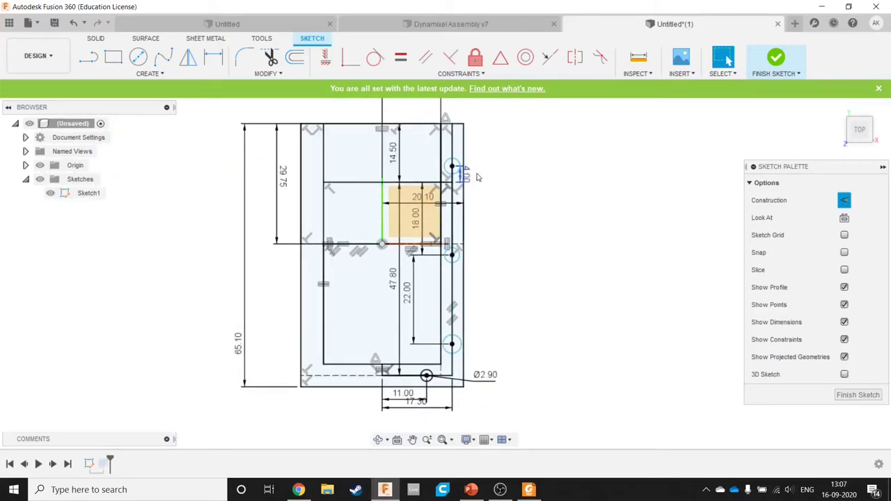
Step: Move the 4.00, 22.00, 47.80, Ø2.90 and 14.50 dimensions clear of the body
{"action": "left_click_drag", "start_coordinate": [477, 178], "coordinate": [541, 167]}
{"action": "left_click_drag", "start_coordinate": [408, 292], "coordinate": [533, 278]}
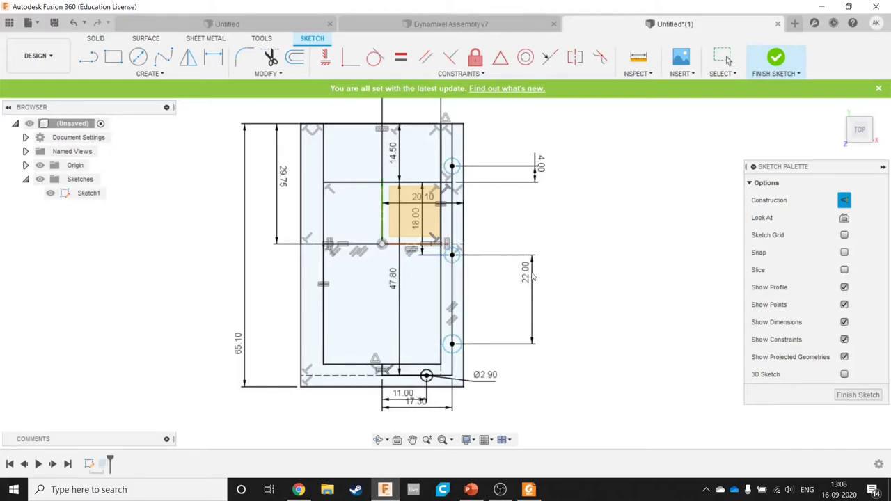
{"action": "mouse_move", "coordinate": [400, 313]}
{"action": "left_mouse_down"}
{"action": "mouse_move", "coordinate": [453, 293]}
{"action": "mouse_move", "coordinate": [593, 297]}
{"action": "left_mouse_up"}
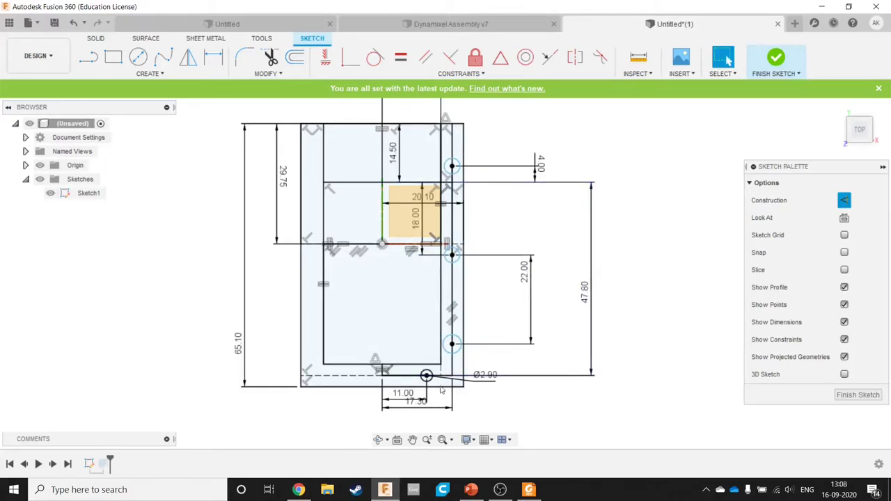
{"action": "left_click_drag", "start_coordinate": [486, 391], "coordinate": [496, 407]}
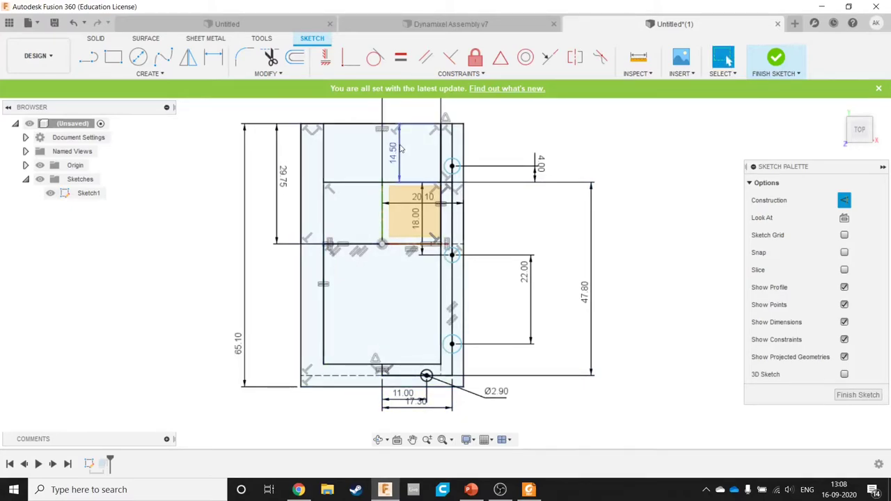
{"action": "left_click_drag", "start_coordinate": [394, 152], "coordinate": [193, 153]}
{"action": "left_click", "coordinate": [341, 187]}
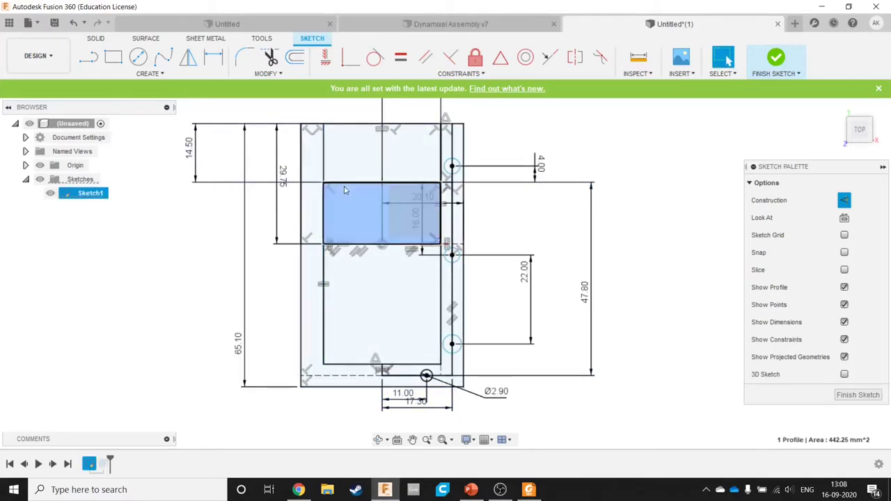
{"action": "key", "text": "Escape"}
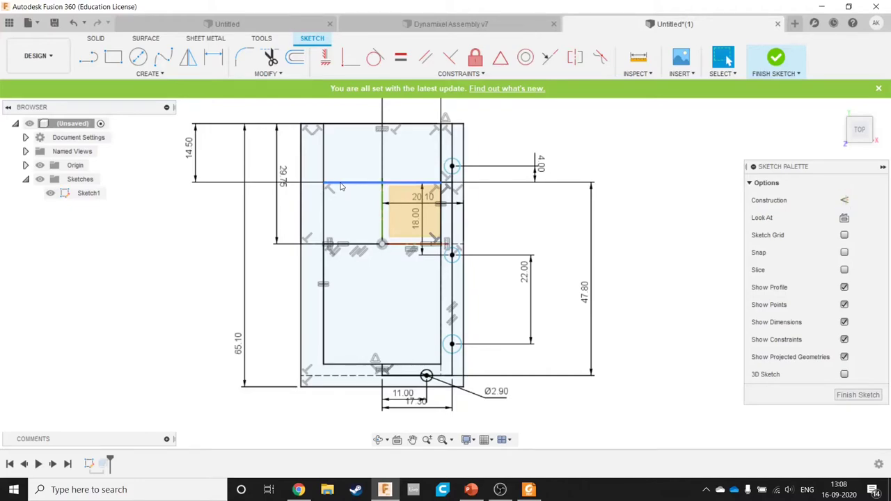
Step: Turn the 29 mm horizontal line and the long right-side vertical line into construction geometry
{"action": "left_click", "coordinate": [399, 184]}
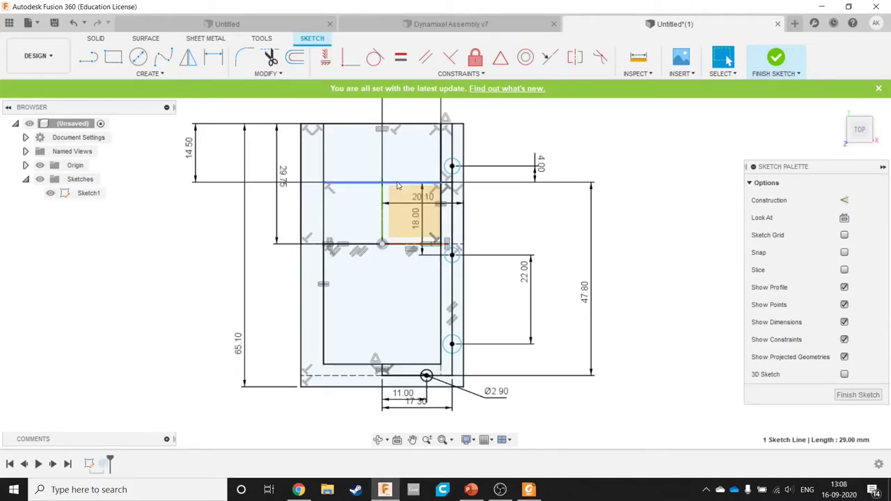
{"action": "key", "text": "x"}
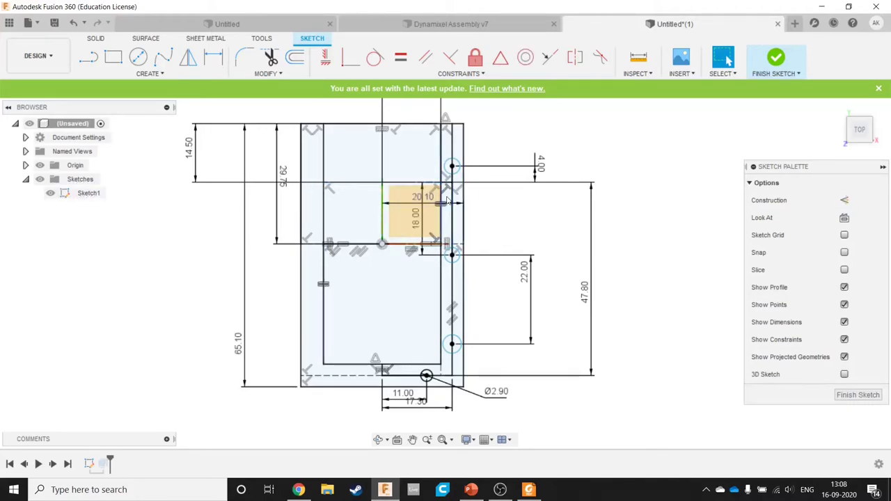
{"action": "left_click", "coordinate": [452, 202]}
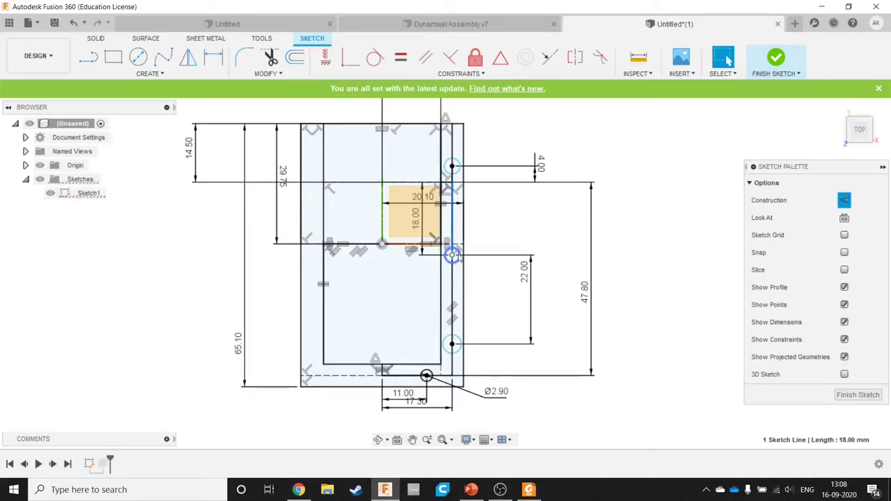
{"action": "left_click", "coordinate": [457, 203]}
{"action": "key", "text": "x"}
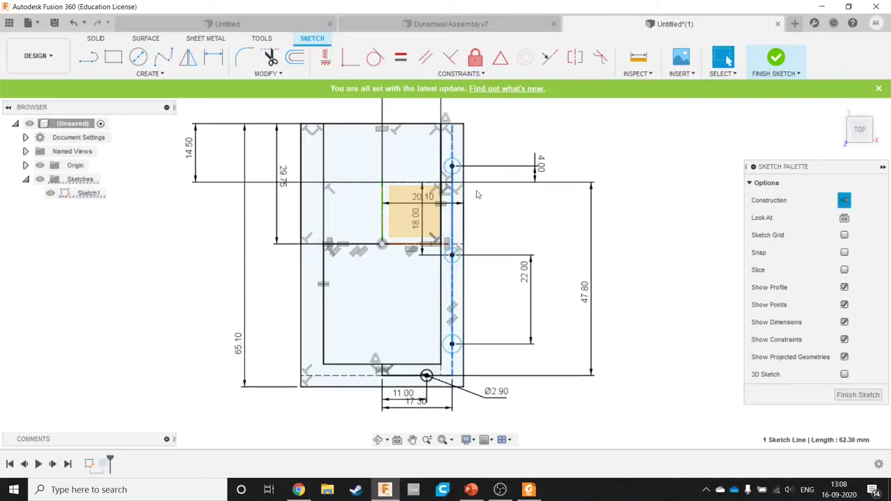
{"action": "left_click", "coordinate": [482, 323]}
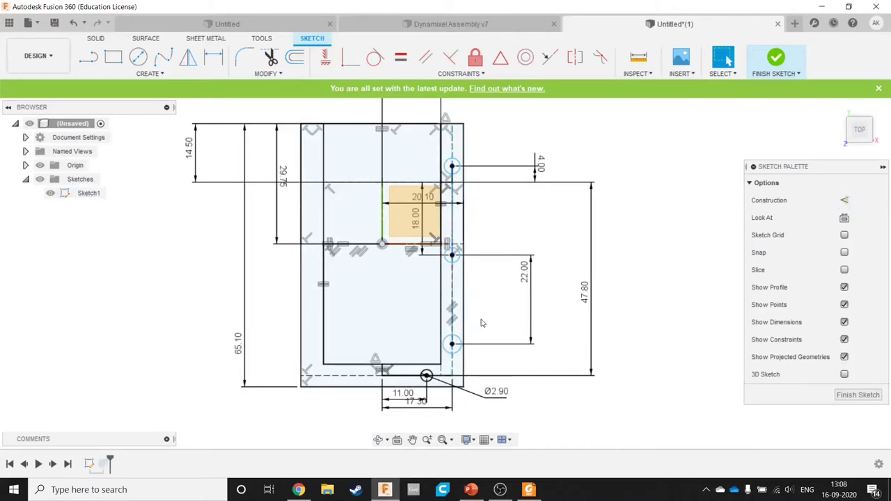
Step: Apply Equal constraints between the Ø2.90 hole and the neighbouring right-side circles
{"action": "left_click", "coordinate": [400, 57]}
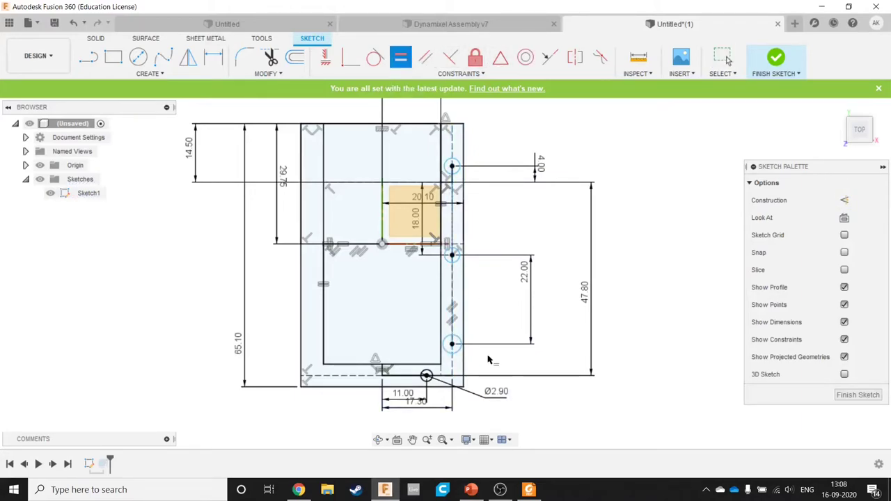
{"action": "scroll", "coordinate": [428, 384], "scroll_direction": "up", "scroll_amount": 3}
{"action": "scroll", "coordinate": [426, 382], "scroll_direction": "up", "scroll_amount": 1}
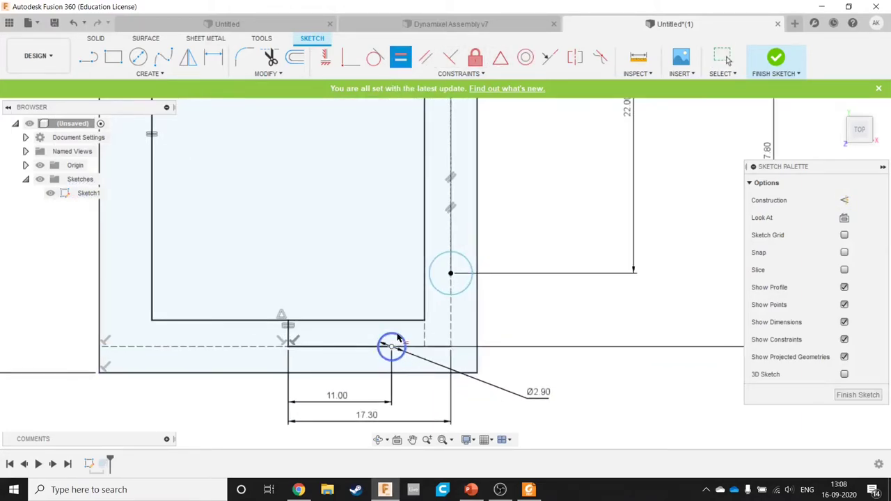
{"action": "left_click", "coordinate": [399, 351]}
{"action": "left_click", "coordinate": [433, 280]}
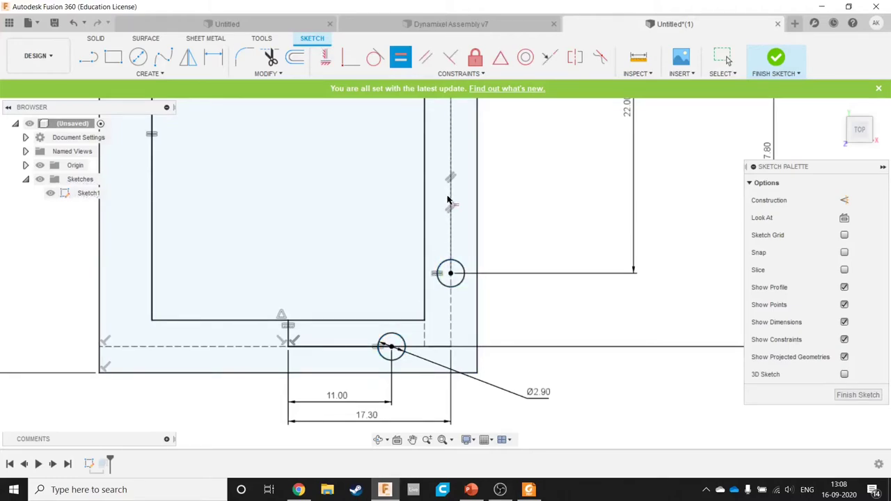
{"action": "mouse_move", "coordinate": [445, 196]}
{"action": "middle_mouse_down"}
{"action": "mouse_move", "coordinate": [440, 297]}
{"action": "mouse_move", "coordinate": [419, 354]}
{"action": "mouse_move", "coordinate": [418, 346]}
{"action": "middle_mouse_up"}
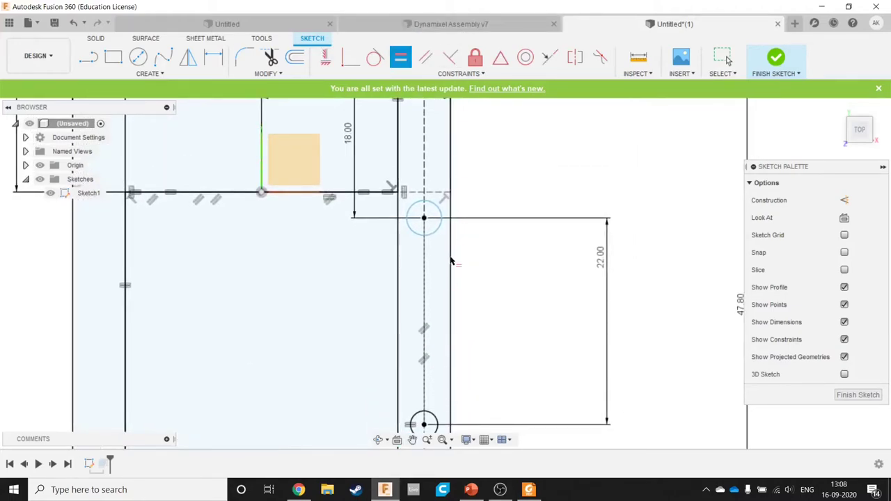
{"action": "left_click", "coordinate": [432, 420]}
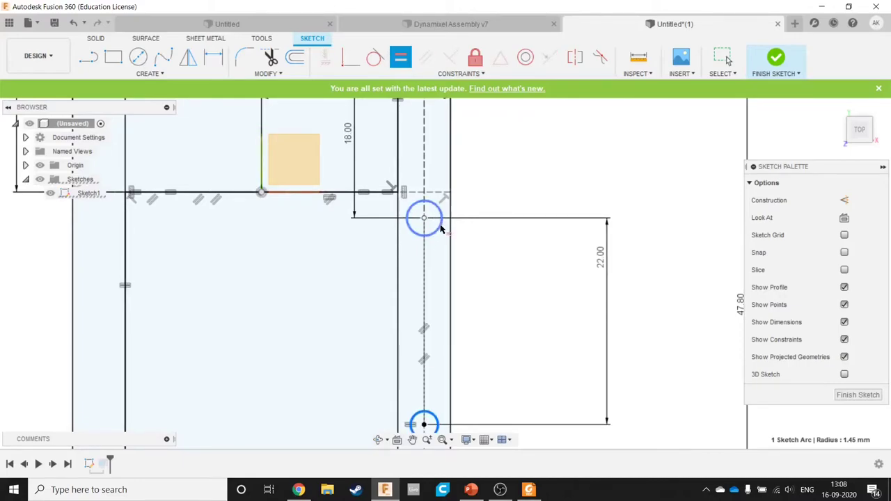
Step: Make the top right hole equal in size to the lower hole
{"action": "mouse_move", "coordinate": [453, 192]}
{"action": "middle_mouse_down"}
{"action": "mouse_move", "coordinate": [487, 184]}
{"action": "mouse_move", "coordinate": [501, 308]}
{"action": "middle_mouse_up"}
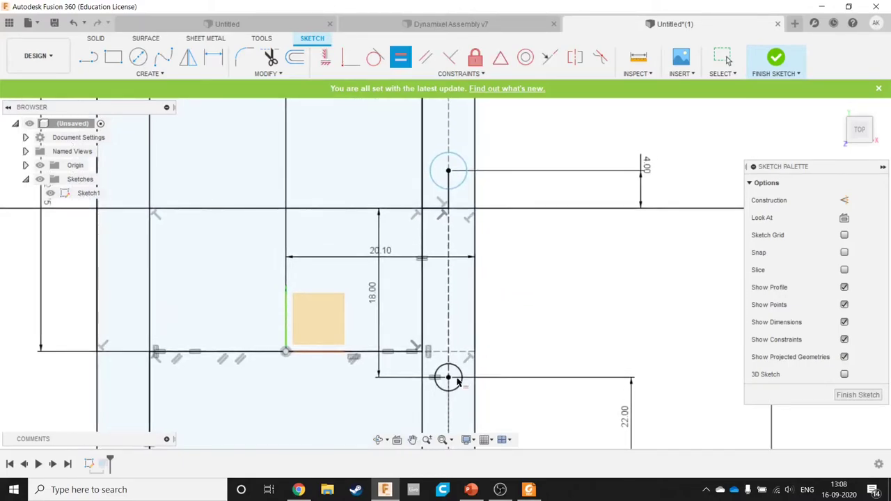
{"action": "left_click", "coordinate": [445, 369]}
{"action": "left_click", "coordinate": [462, 178]}
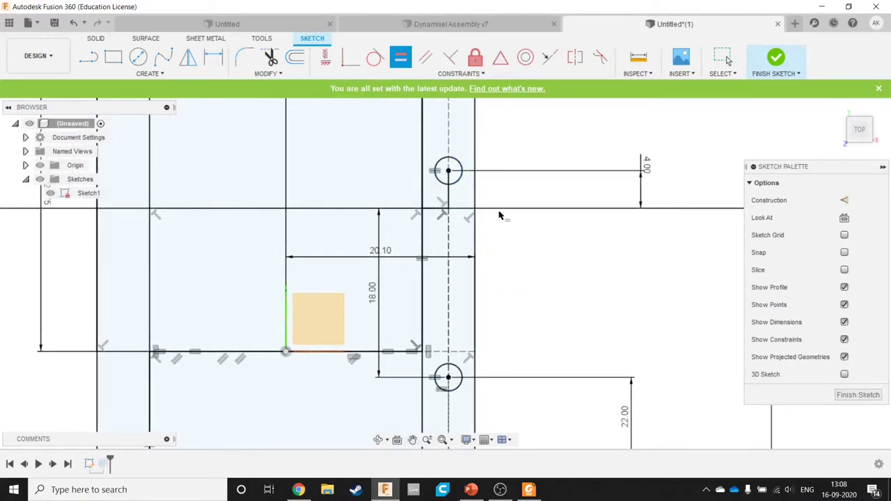
{"action": "scroll", "coordinate": [483, 174], "scroll_direction": "up", "scroll_amount": 2}
{"action": "scroll", "coordinate": [483, 173], "scroll_direction": "down", "scroll_amount": 4}
{"action": "scroll", "coordinate": [484, 173], "scroll_direction": "down", "scroll_amount": 2}
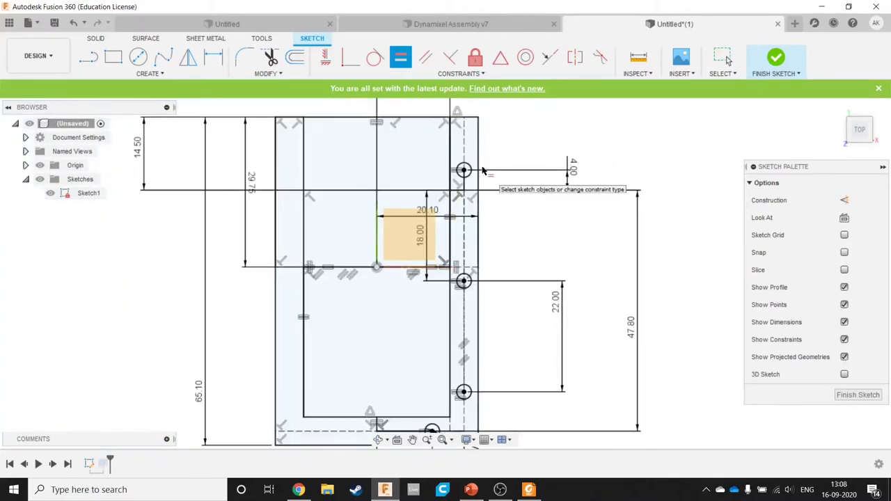
{"action": "key", "text": "Escape"}
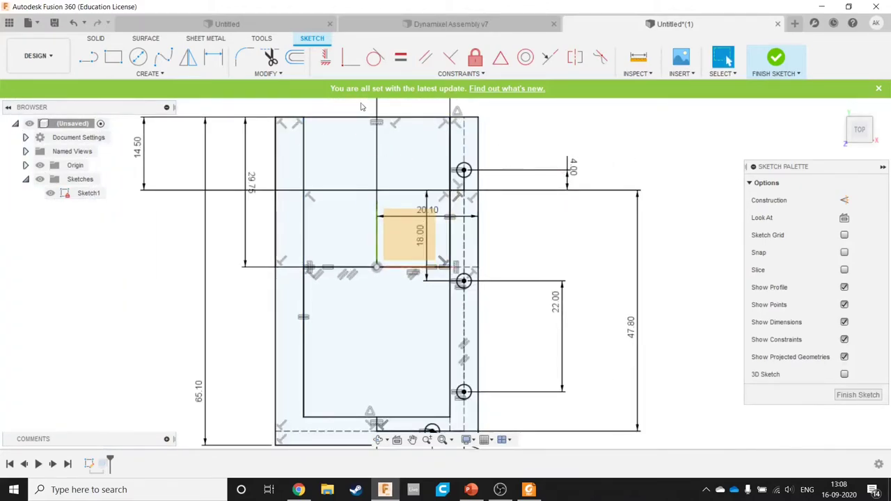
{"action": "left_click", "coordinate": [188, 57]}
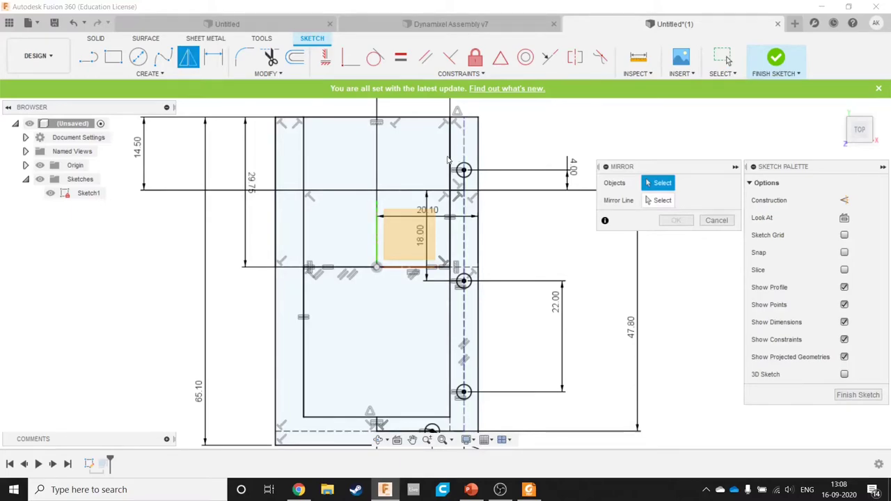
Step: Mirror the four right-side Ø2.9 mm holes across the vertical centre line to the left side
{"action": "scroll", "coordinate": [456, 171], "scroll_direction": "up", "scroll_amount": 3}
{"action": "left_click", "coordinate": [468, 171]}
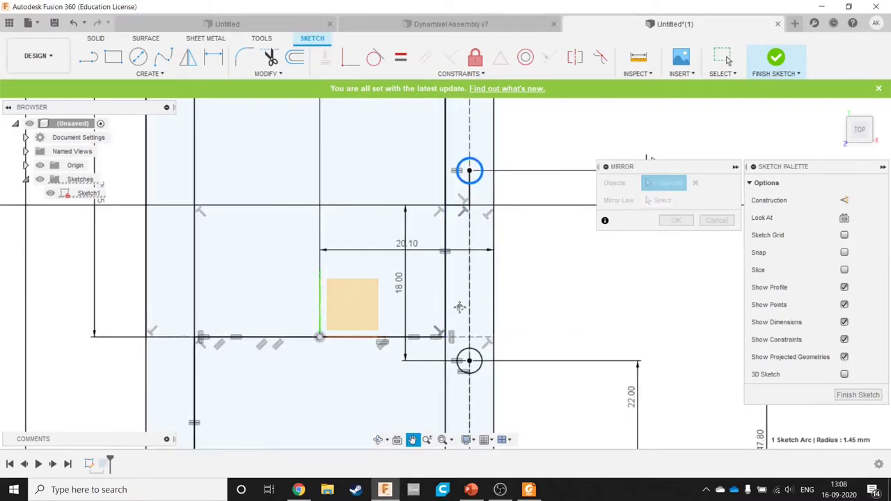
{"action": "middle_click_drag", "start_coordinate": [463, 313], "coordinate": [491, 123]}
{"action": "left_click", "coordinate": [509, 175]}
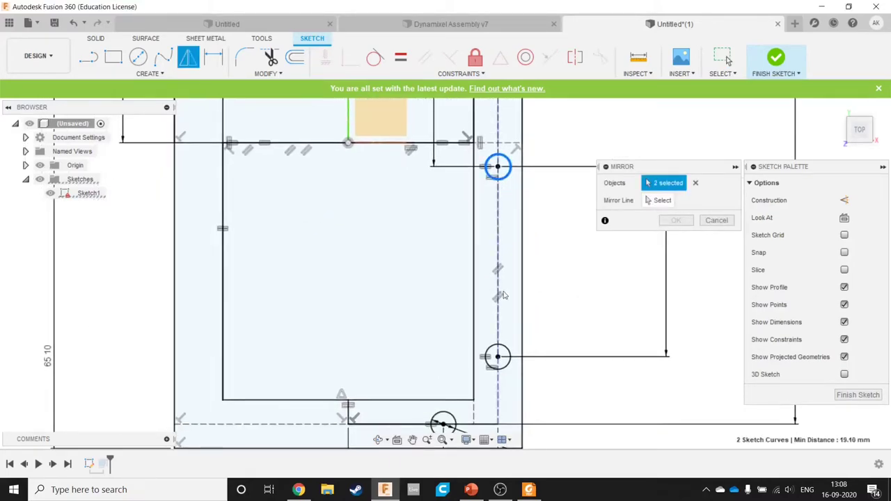
{"action": "left_click", "coordinate": [507, 372]}
{"action": "middle_click_drag", "start_coordinate": [455, 368], "coordinate": [455, 271]}
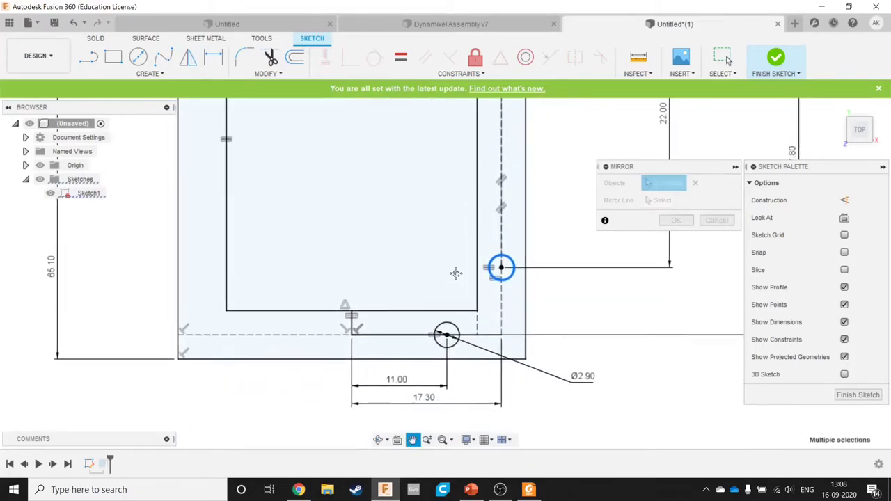
{"action": "left_click", "coordinate": [451, 333]}
{"action": "scroll", "coordinate": [411, 328], "scroll_direction": "down", "scroll_amount": 4}
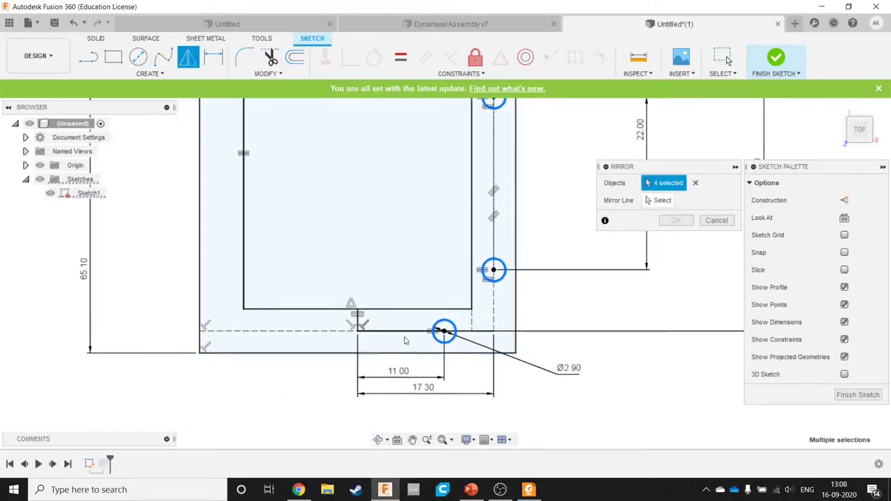
{"action": "scroll", "coordinate": [399, 284], "scroll_direction": "down", "scroll_amount": 2}
{"action": "left_click", "coordinate": [660, 200]}
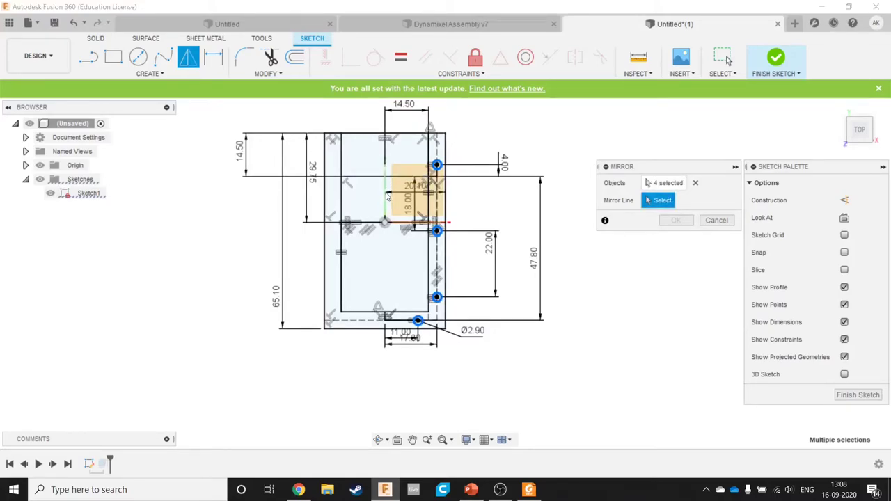
{"action": "left_click", "coordinate": [385, 209]}
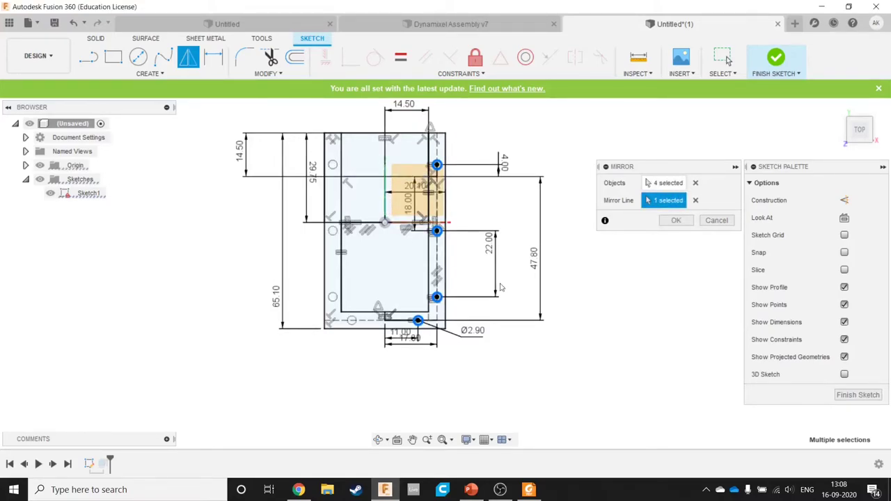
{"action": "left_click", "coordinate": [676, 220]}
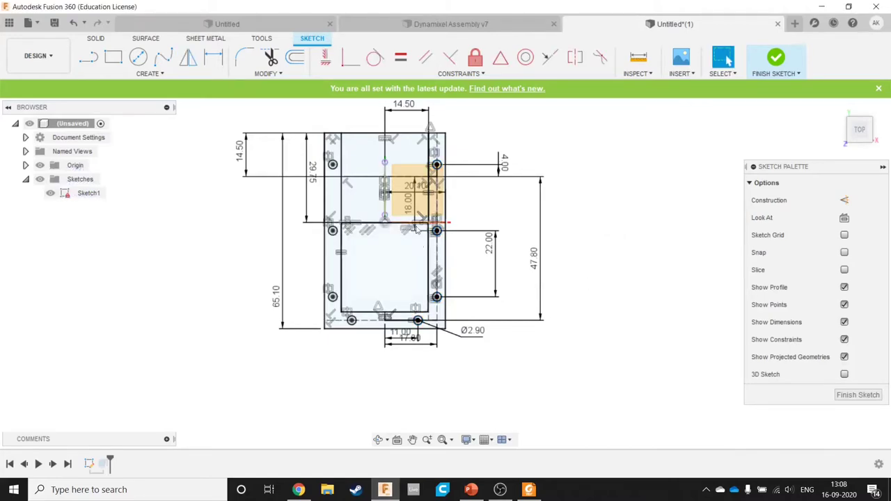
Step: Finish the sketch, make Sketch1 visible, and orbit to view its holes above the box body
{"action": "left_click", "coordinate": [768, 66]}
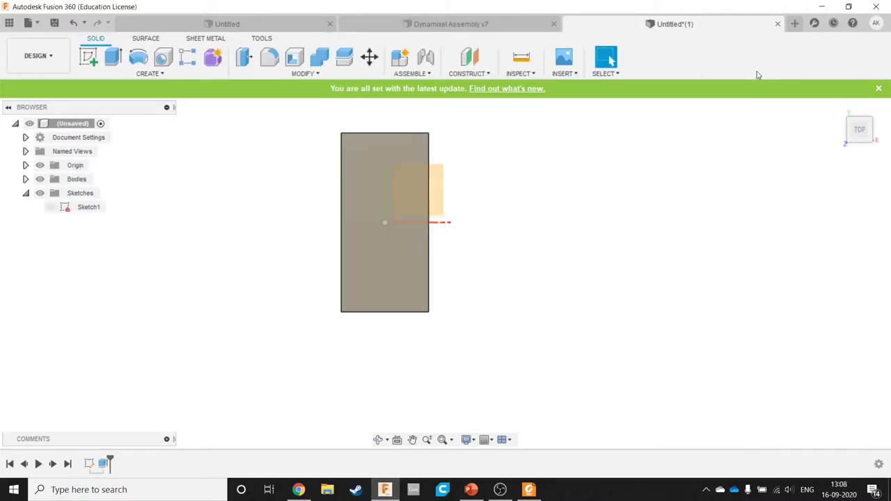
{"action": "left_click", "coordinate": [50, 207]}
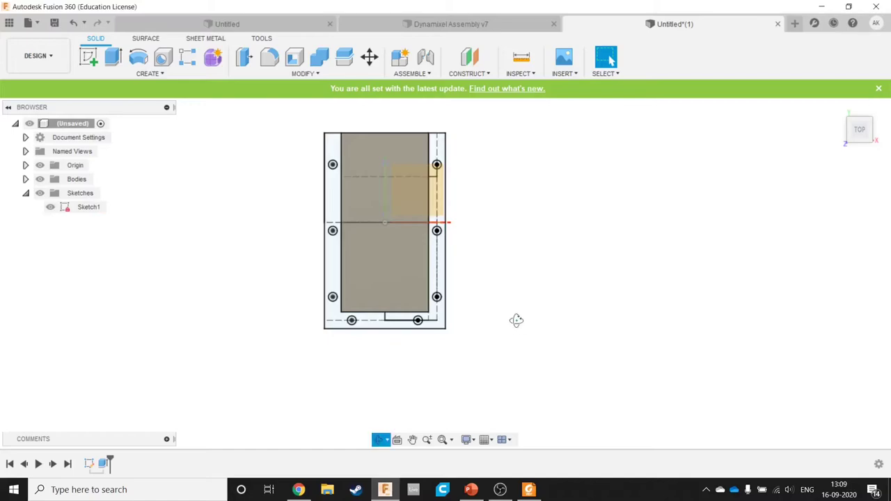
{"action": "mouse_move", "coordinate": [515, 318]}
{"action": "middle_mouse_down", "text": "shift"}
{"action": "mouse_move", "coordinate": [495, 255]}
{"action": "mouse_move", "coordinate": [463, 259]}
{"action": "mouse_move", "coordinate": [461, 285]}
{"action": "middle_mouse_up", "text": "shift"}
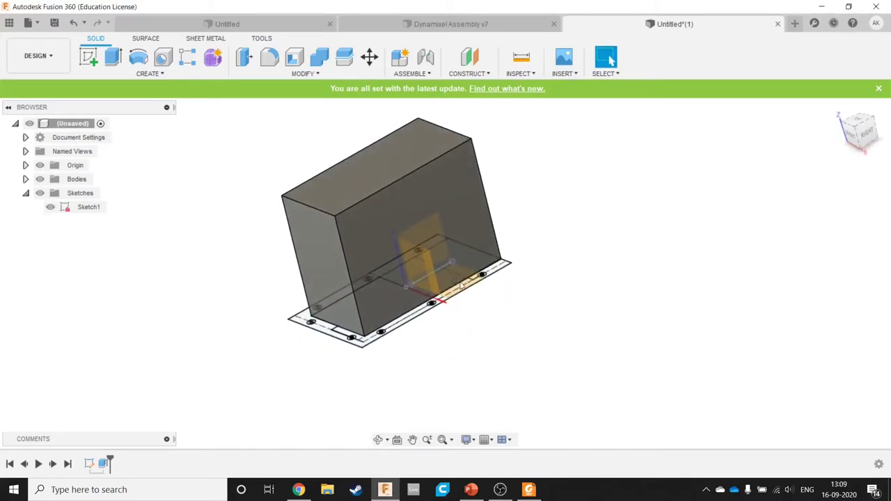
{"action": "scroll", "coordinate": [316, 301], "scroll_direction": "up", "scroll_amount": 5}
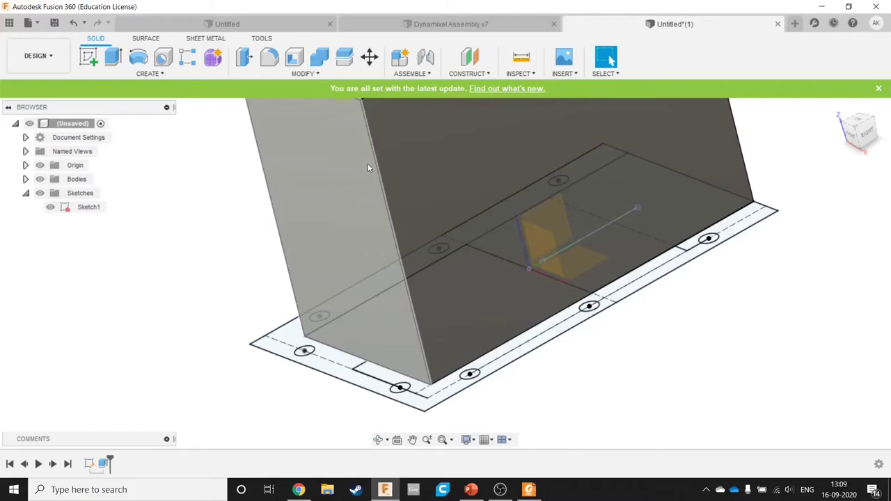
{"action": "middle_click_drag", "start_coordinate": [369, 167], "coordinate": [609, 57], "text": "shift"}
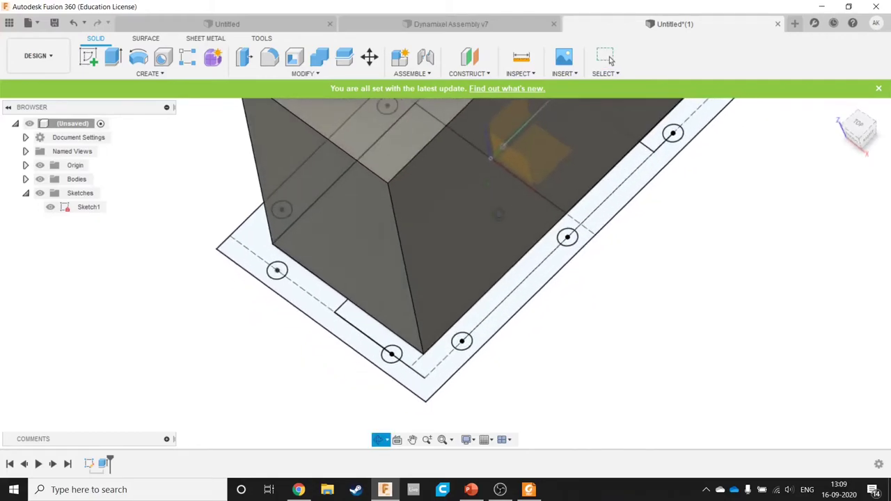
{"action": "left_click", "coordinate": [609, 56]}
{"action": "key", "text": "alt+Tab"}
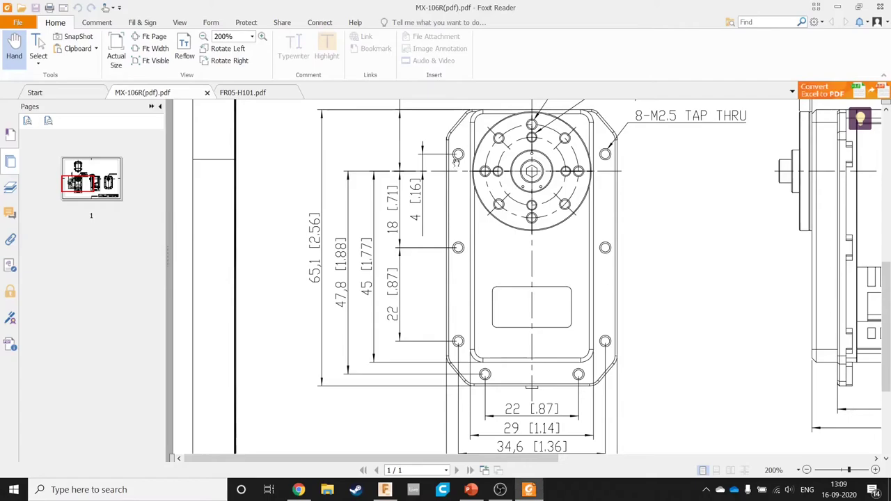
{"action": "scroll", "coordinate": [718, 268], "scroll_direction": "down", "scroll_amount": 1}
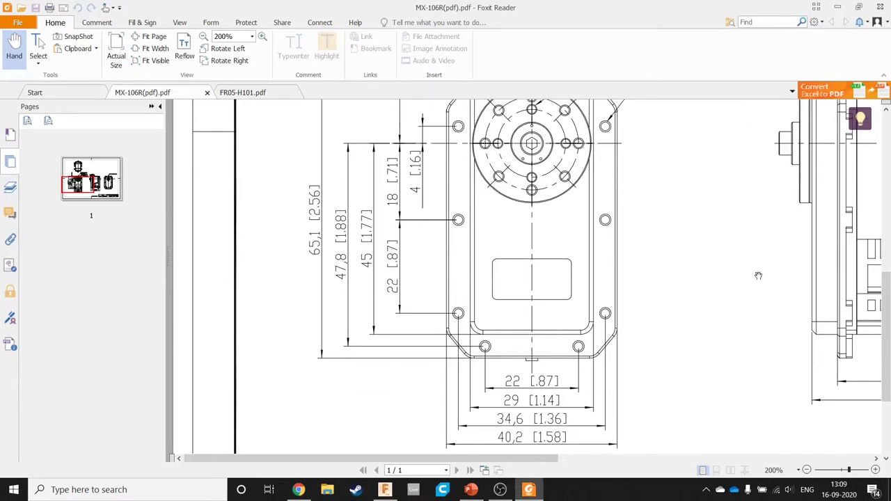
{"action": "scroll", "coordinate": [758, 276], "scroll_direction": "up", "scroll_amount": 3}
{"action": "scroll", "coordinate": [759, 291], "scroll_direction": "up", "scroll_amount": 8}
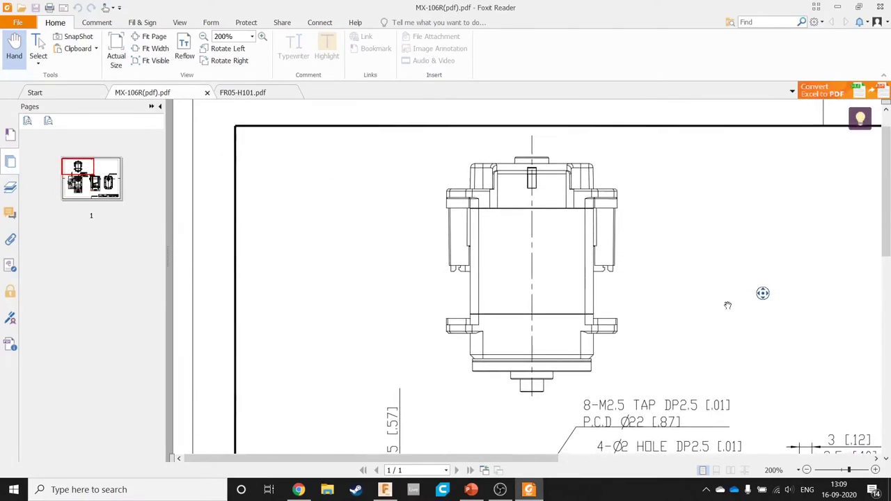
{"action": "scroll", "coordinate": [721, 354], "scroll_direction": "down", "scroll_amount": 14}
{"action": "mouse_move", "coordinate": [752, 276]}
{"action": "left_mouse_down"}
{"action": "mouse_move", "coordinate": [434, 318]}
{"action": "mouse_move", "coordinate": [340, 374]}
{"action": "left_mouse_up"}
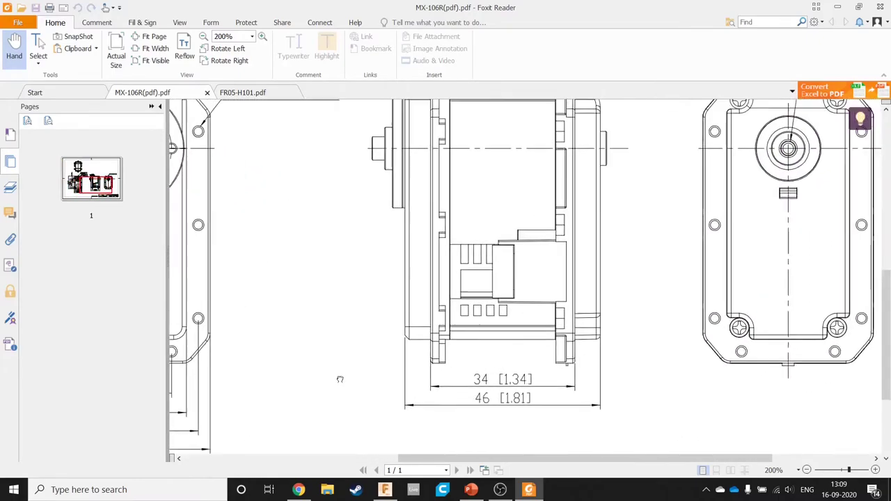
{"action": "scroll", "coordinate": [573, 305], "scroll_direction": "up", "scroll_amount": 2}
{"action": "left_click_drag", "start_coordinate": [574, 305], "coordinate": [562, 295]}
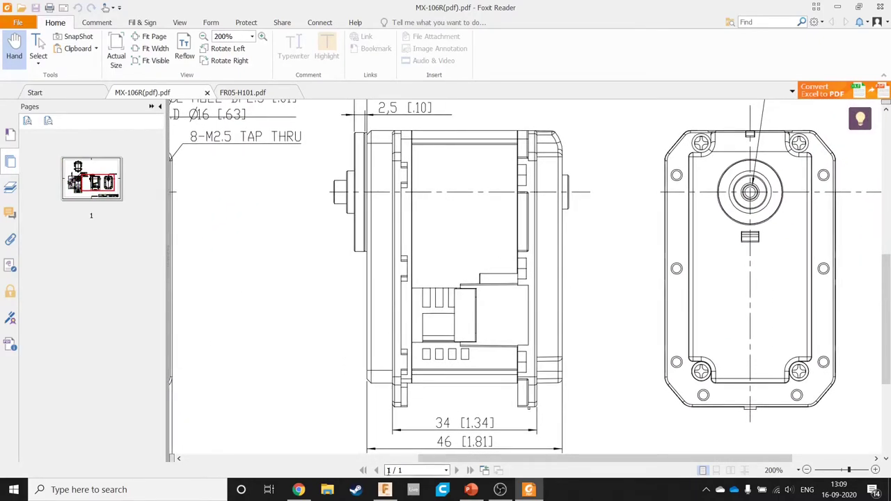
{"action": "left_click_drag", "start_coordinate": [435, 412], "coordinate": [378, 390]}
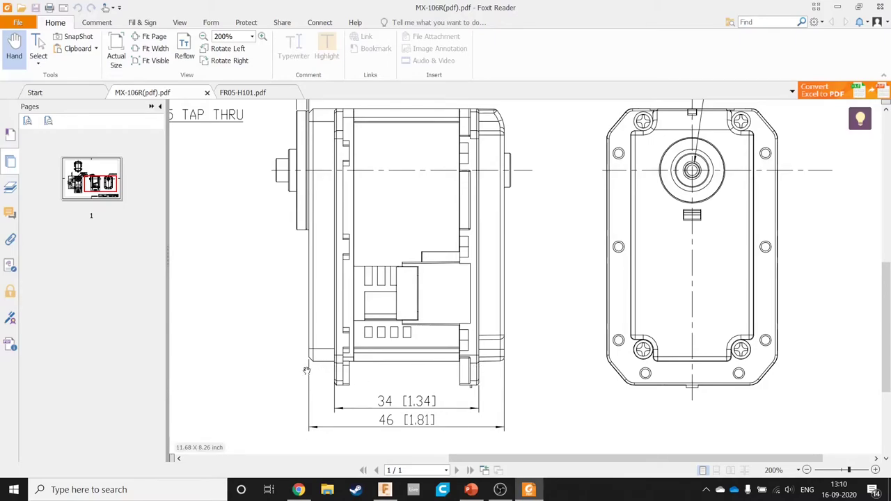
Step: Select the holed flange profile and start an extrude from an offset plane at 6 mm
{"action": "key", "text": "alt+Tab"}
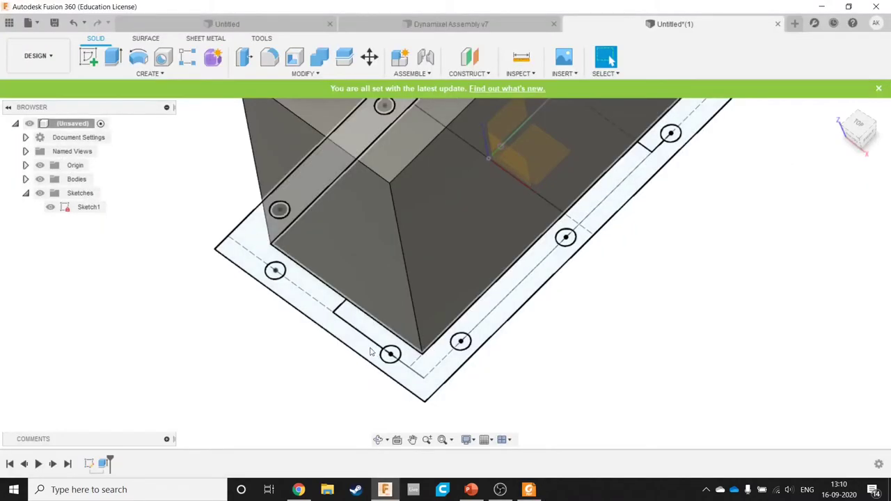
{"action": "left_click", "coordinate": [322, 299]}
{"action": "middle_click_drag", "start_coordinate": [322, 300], "coordinate": [545, 319], "text": "shift"}
{"action": "key", "text": "e"}
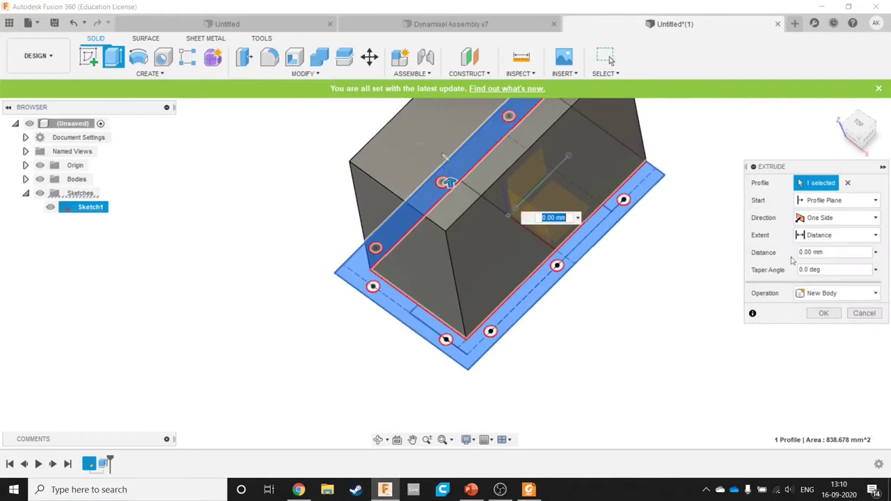
{"action": "left_click", "coordinate": [843, 200]}
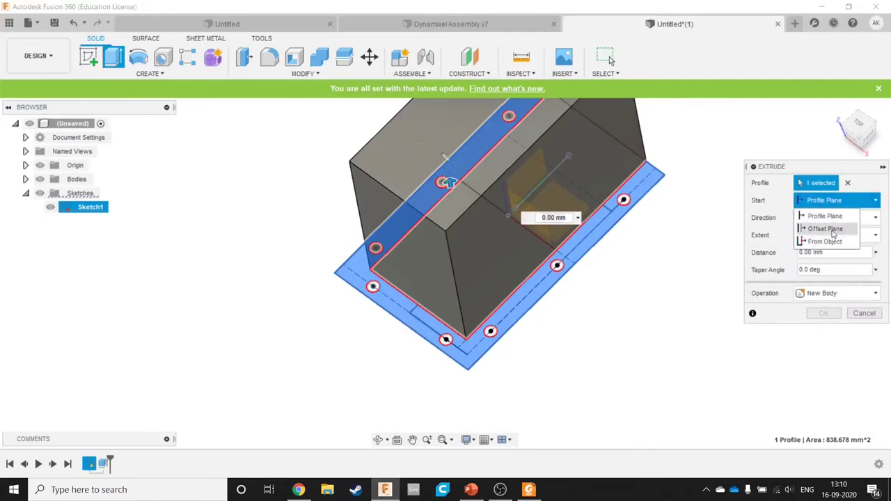
{"action": "left_click", "coordinate": [825, 228]}
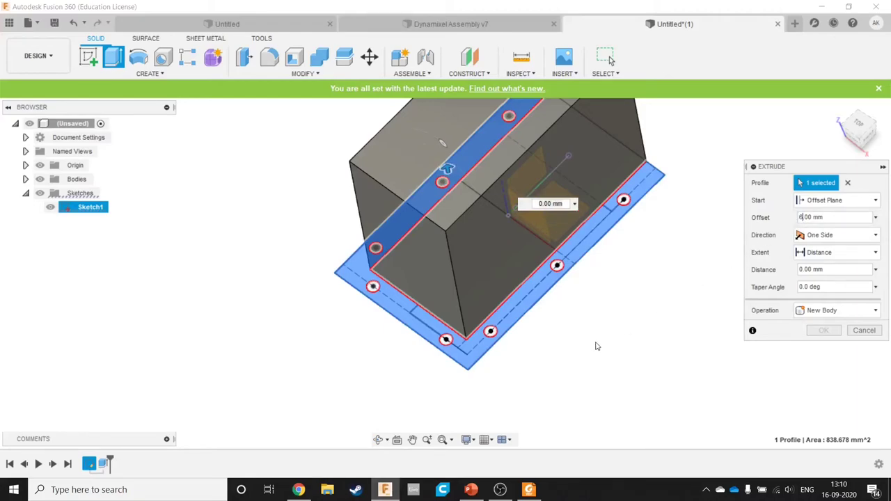
{"action": "middle_click_drag", "start_coordinate": [329, 351], "coordinate": [371, 324]}
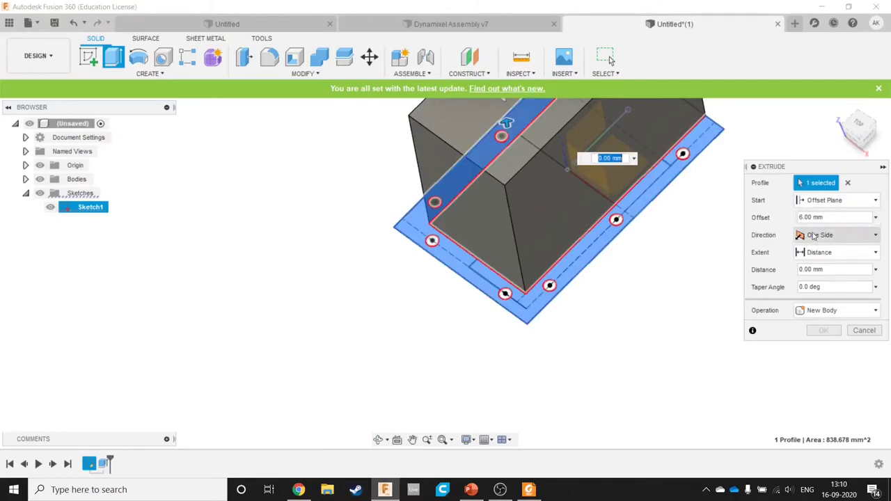
{"action": "key", "text": "alt+Tab"}
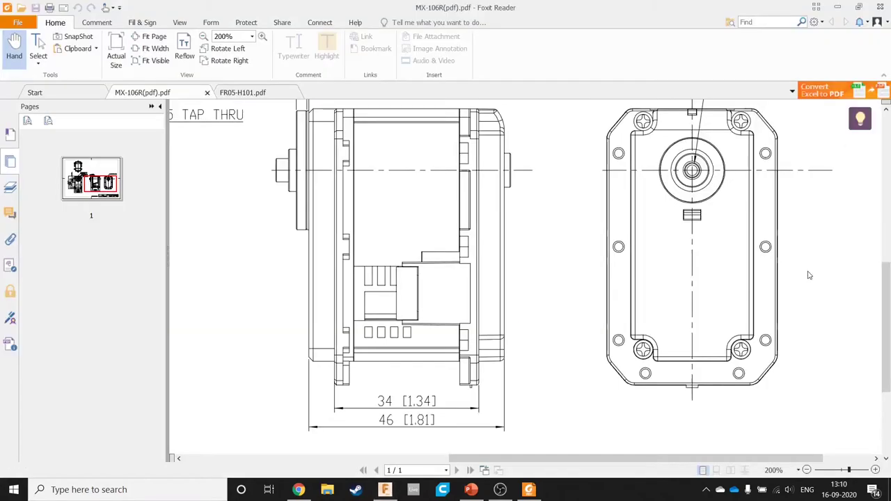
{"action": "scroll", "coordinate": [466, 378], "scroll_direction": "up", "scroll_amount": 3}
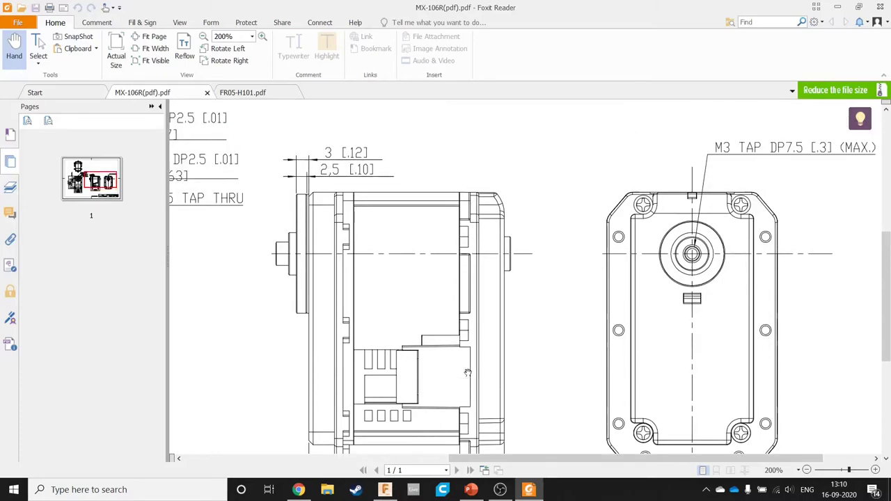
{"action": "scroll", "coordinate": [468, 374], "scroll_direction": "down", "scroll_amount": 4}
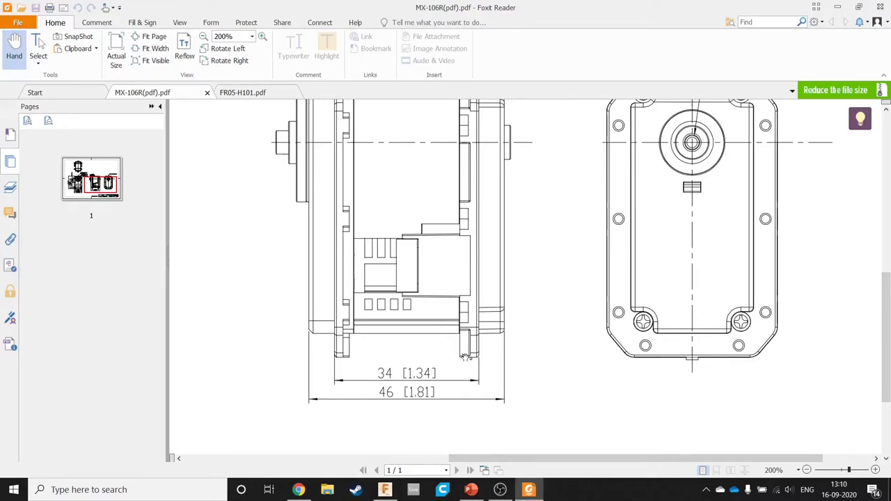
{"action": "scroll", "coordinate": [466, 357], "scroll_direction": "up", "scroll_amount": 2}
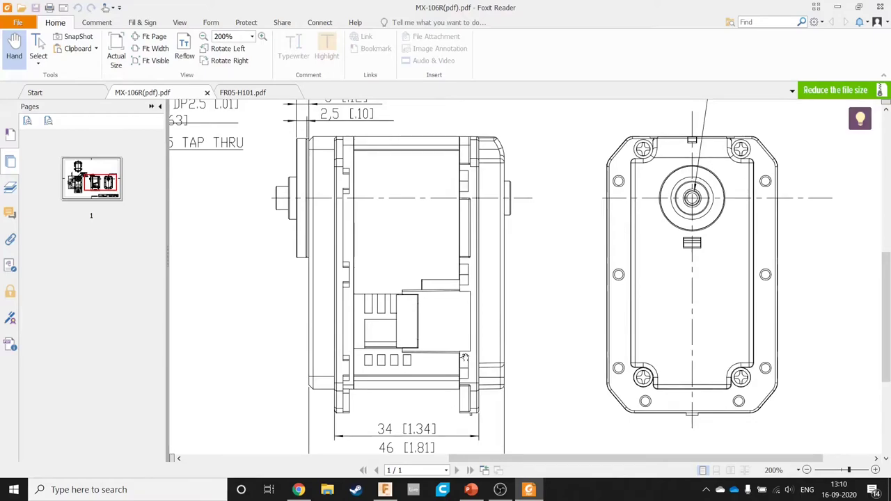
{"action": "scroll", "coordinate": [465, 357], "scroll_direction": "down", "scroll_amount": 1}
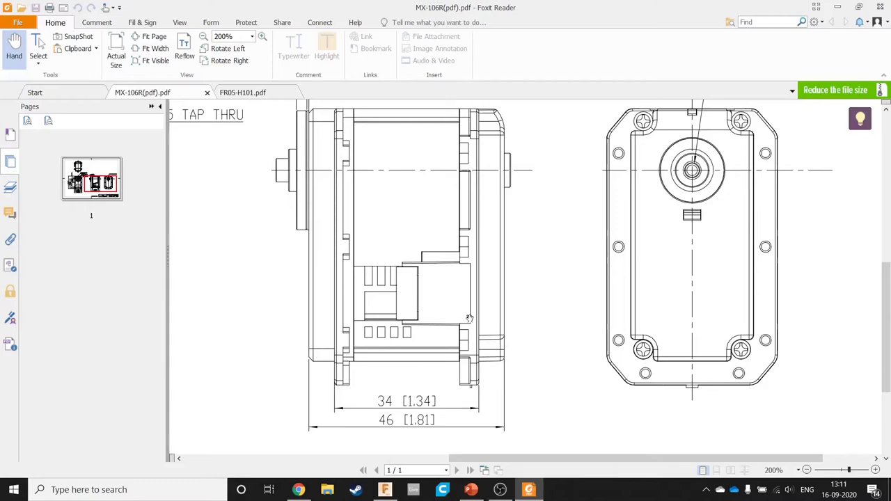
Step: Set the flange extrusion distance to 3 mm and confirm it
{"action": "key", "text": "alt+Tab"}
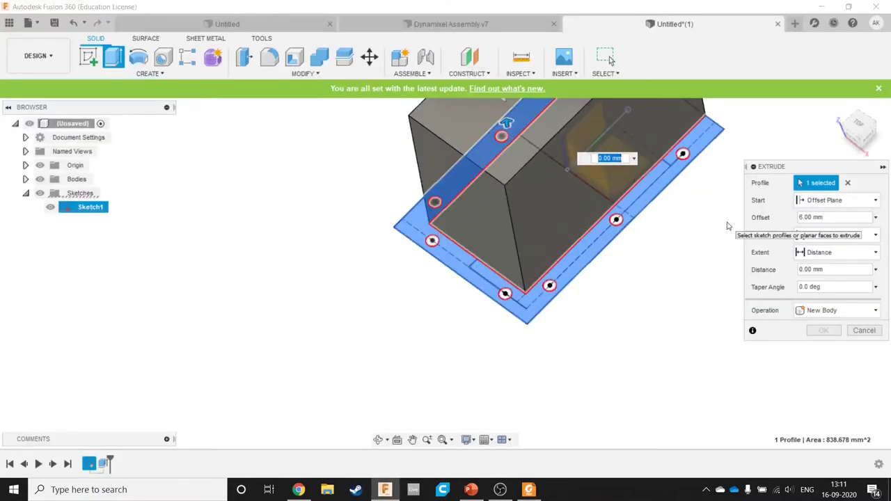
{"action": "left_click", "coordinate": [807, 269]}
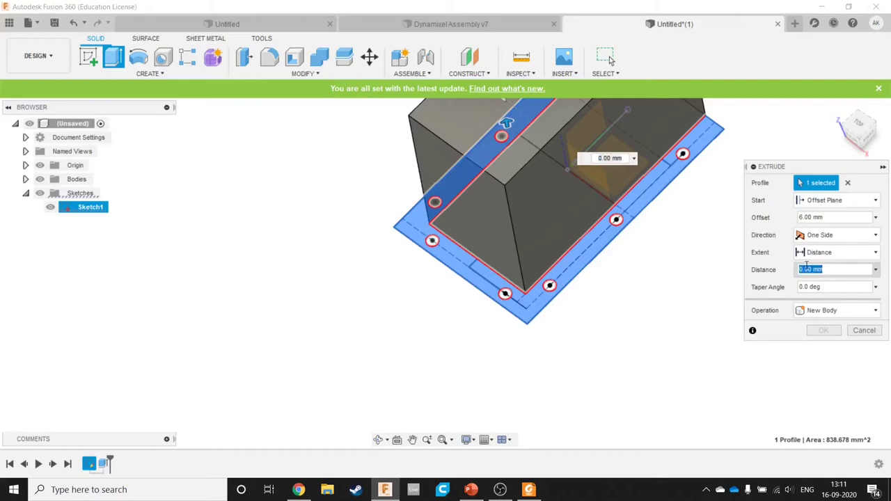
{"action": "type", "text": "3"}
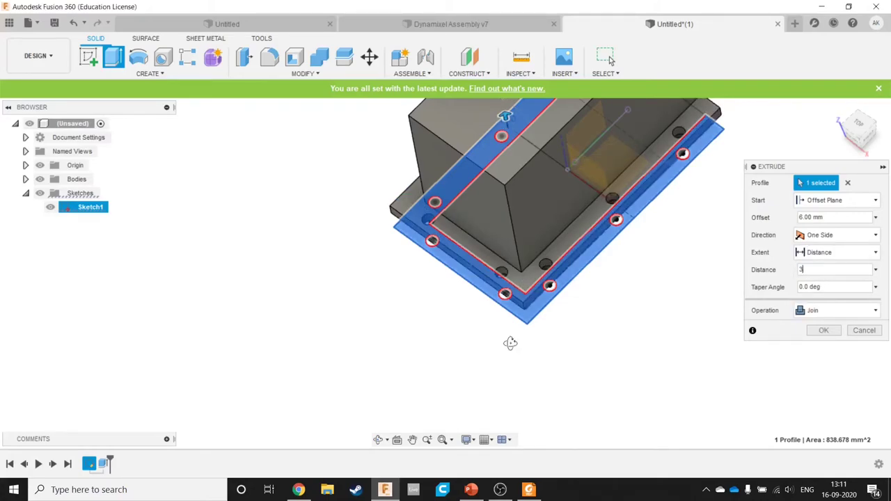
{"action": "middle_click_drag", "start_coordinate": [509, 342], "coordinate": [515, 322], "text": "shift"}
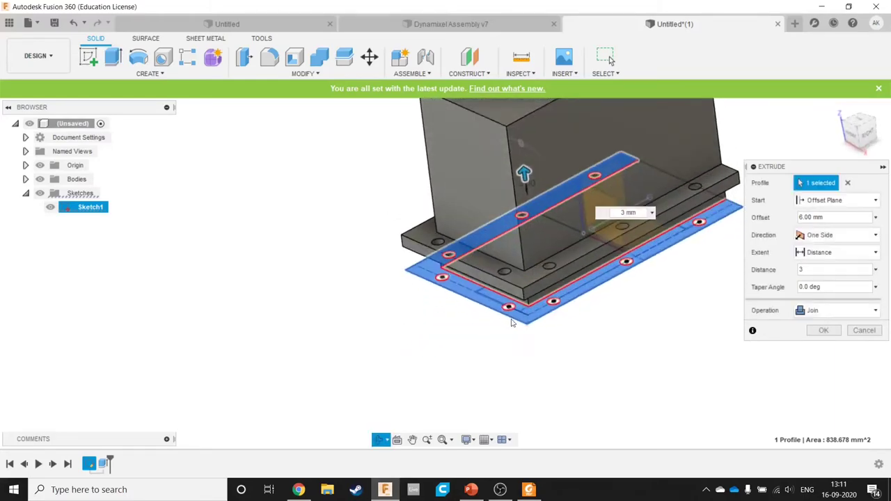
{"action": "left_click", "coordinate": [823, 331]}
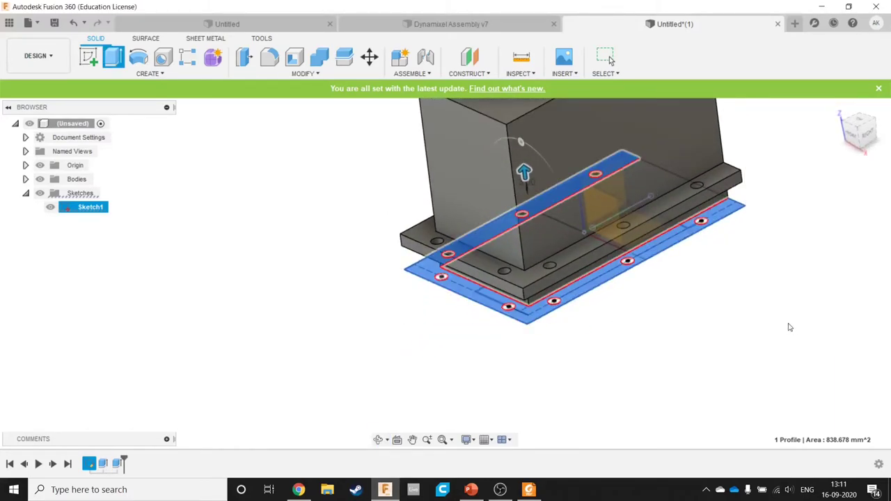
Step: Clear the selection and hide Sketch1
{"action": "left_click", "coordinate": [452, 349]}
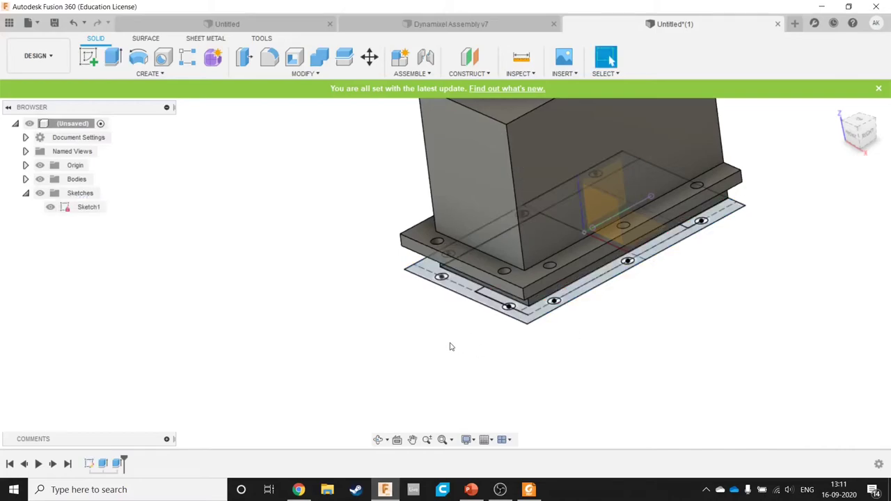
{"action": "middle_click_drag", "start_coordinate": [460, 354], "coordinate": [497, 379]}
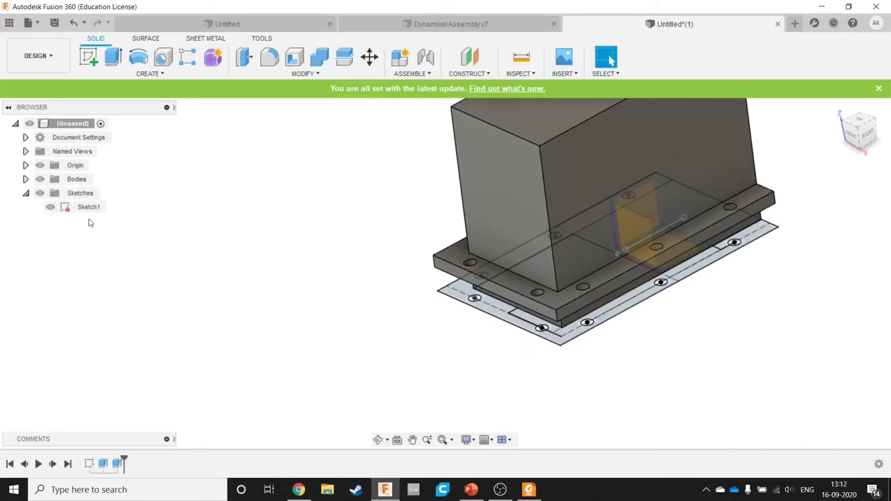
{"action": "left_click", "coordinate": [51, 207]}
{"action": "left_click", "coordinate": [51, 208]}
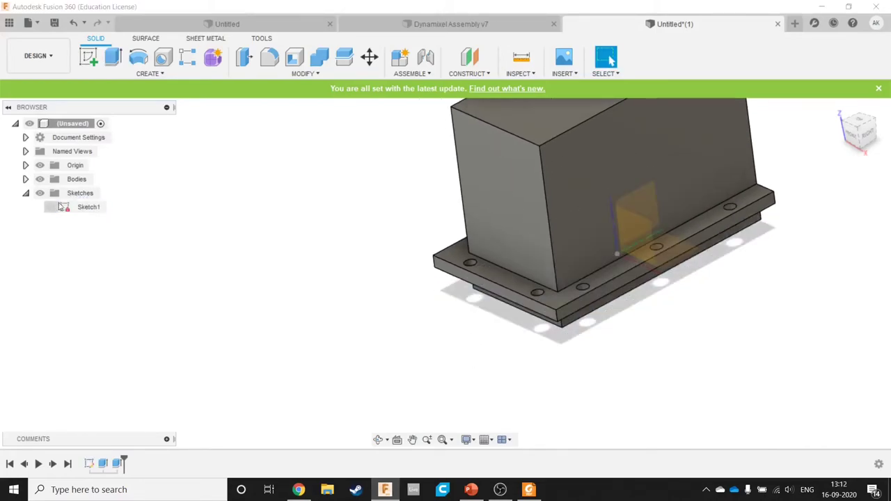
Step: Select the flange's top face, orbiting to inspect the tall wall and flange
{"action": "left_click", "coordinate": [458, 249]}
{"action": "middle_click_drag", "start_coordinate": [461, 249], "coordinate": [404, 249], "text": "shift"}
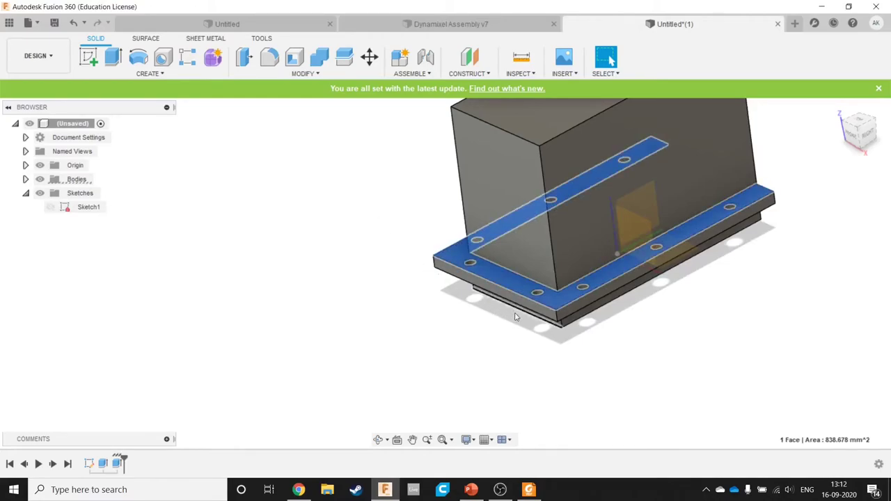
{"action": "middle_click_drag", "start_coordinate": [483, 306], "coordinate": [510, 283], "text": "shift"}
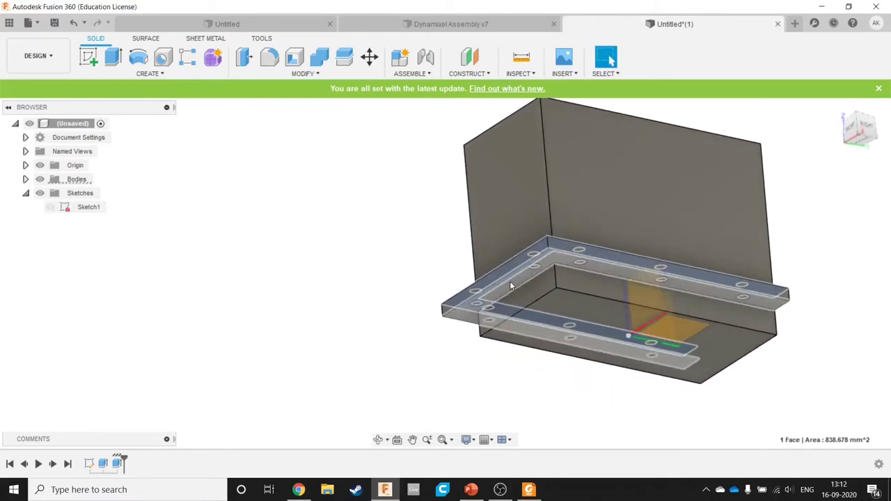
{"action": "scroll", "coordinate": [510, 282], "scroll_direction": "down", "scroll_amount": 2}
{"action": "scroll", "coordinate": [511, 282], "scroll_direction": "up", "scroll_amount": 8}
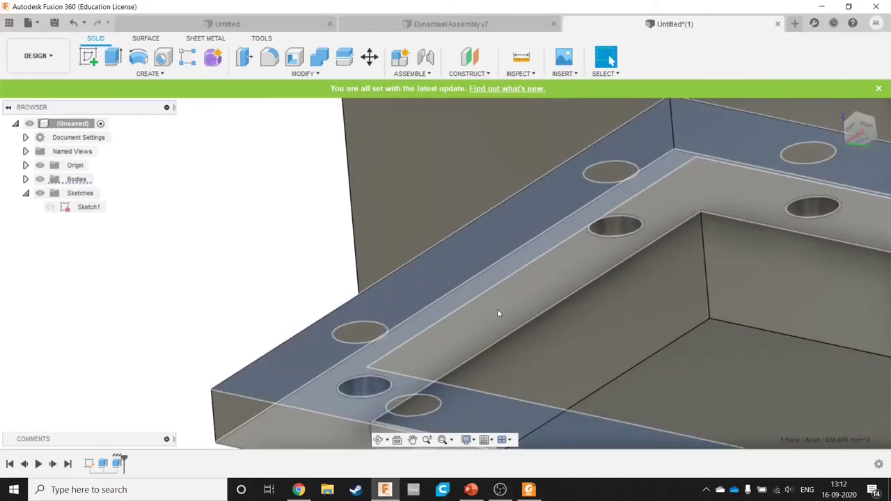
{"action": "middle_click_drag", "start_coordinate": [498, 314], "coordinate": [381, 281], "text": "shift"}
{"action": "scroll", "coordinate": [377, 271], "scroll_direction": "up", "scroll_amount": 3}
{"action": "scroll", "coordinate": [374, 269], "scroll_direction": "down", "scroll_amount": 6}
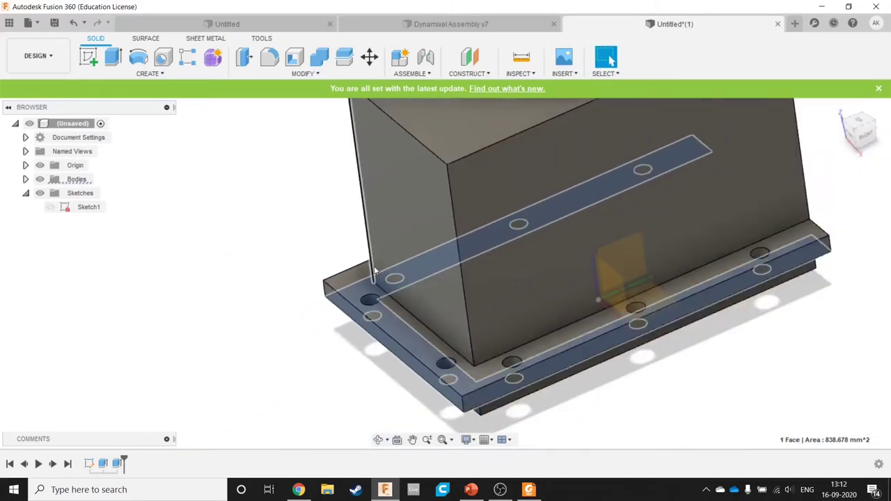
{"action": "scroll", "coordinate": [375, 270], "scroll_direction": "down", "scroll_amount": 2}
Step: Start a new extrude from the flange face using an offset-plane start, checking the PDF drawing
{"action": "key", "text": "e"}
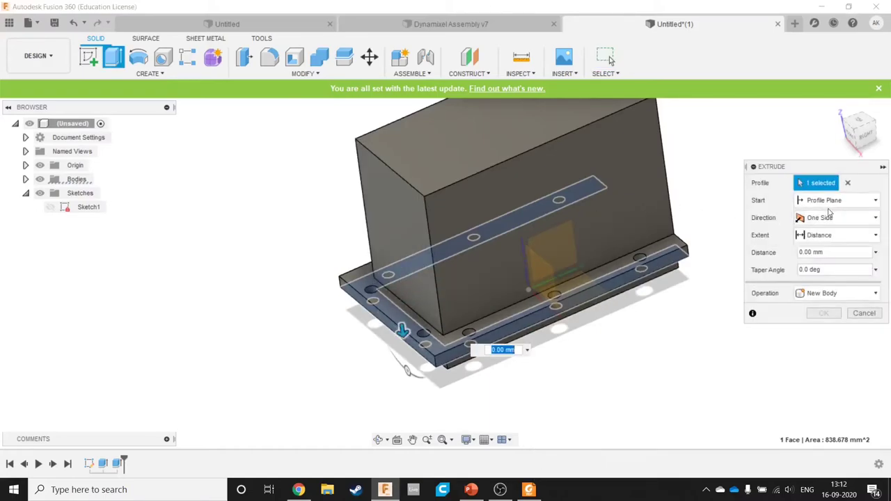
{"action": "left_click", "coordinate": [838, 199]}
{"action": "left_click", "coordinate": [831, 229]}
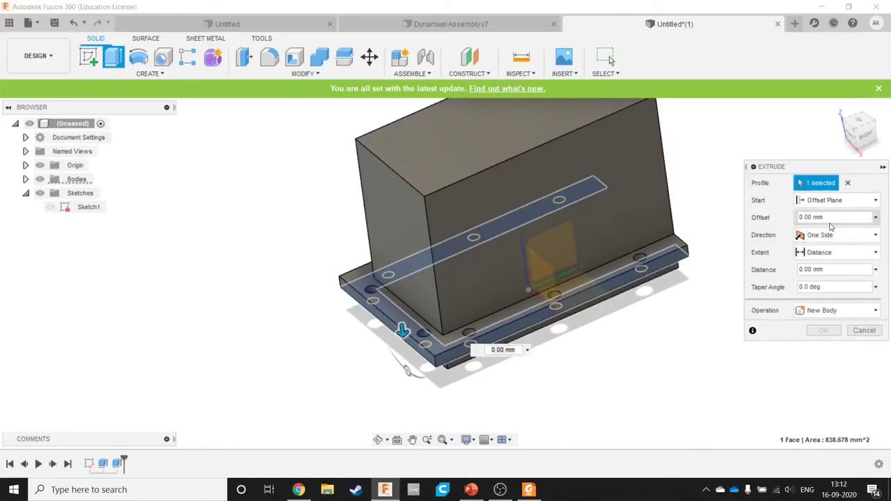
{"action": "key", "text": "alt+Tab"}
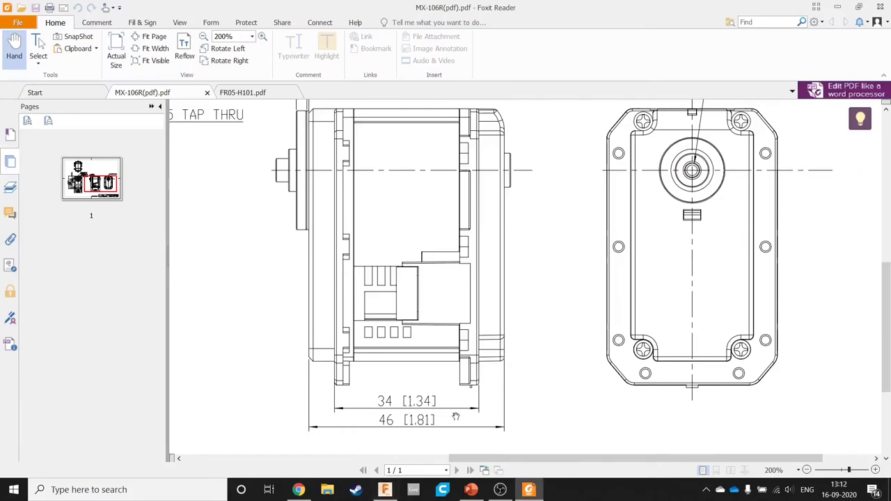
{"action": "key", "text": "alt+Tab"}
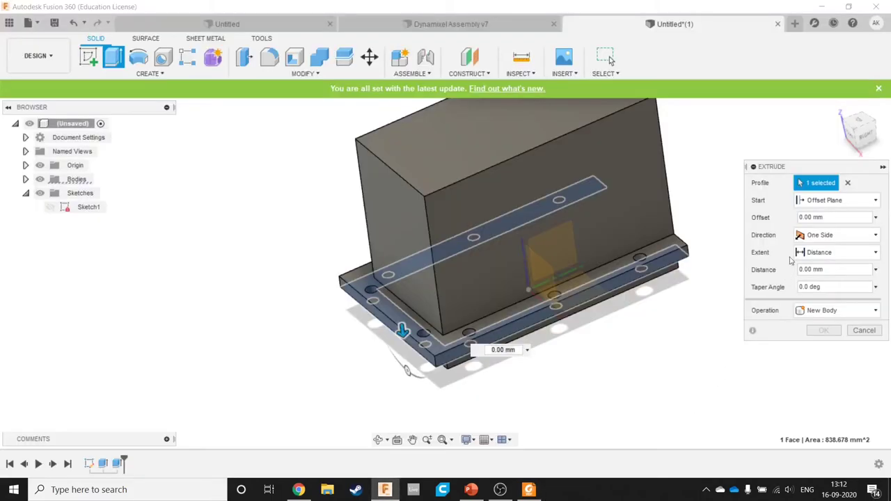
Step: Set the offset to -34 mm and distance to 3 mm, confirm, and inspect the second plate
{"action": "left_click", "coordinate": [809, 218]}
{"action": "type", "text": "34"}
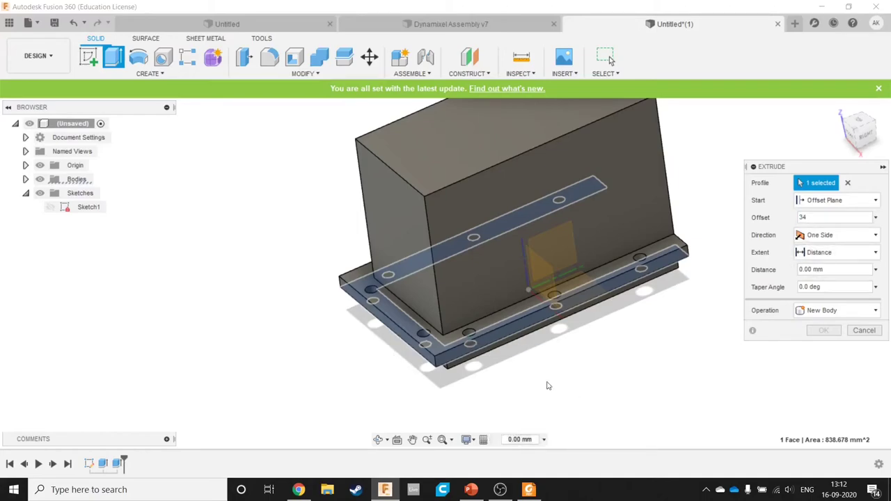
{"action": "key", "text": "Tab"}
{"action": "key", "text": "Tab"}
{"action": "key", "text": "Tab"}
{"action": "middle_click_drag", "start_coordinate": [515, 292], "coordinate": [497, 341], "text": "shift"}
{"action": "key", "text": "F6"}
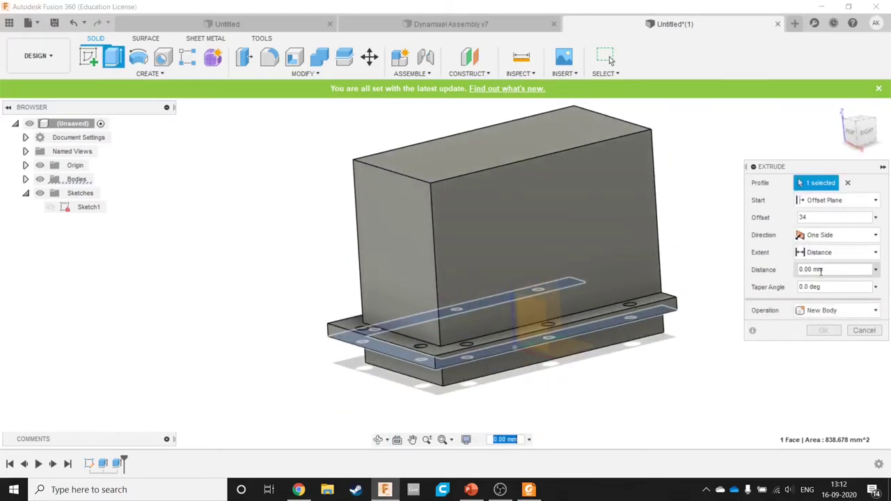
{"action": "left_click", "coordinate": [799, 270]}
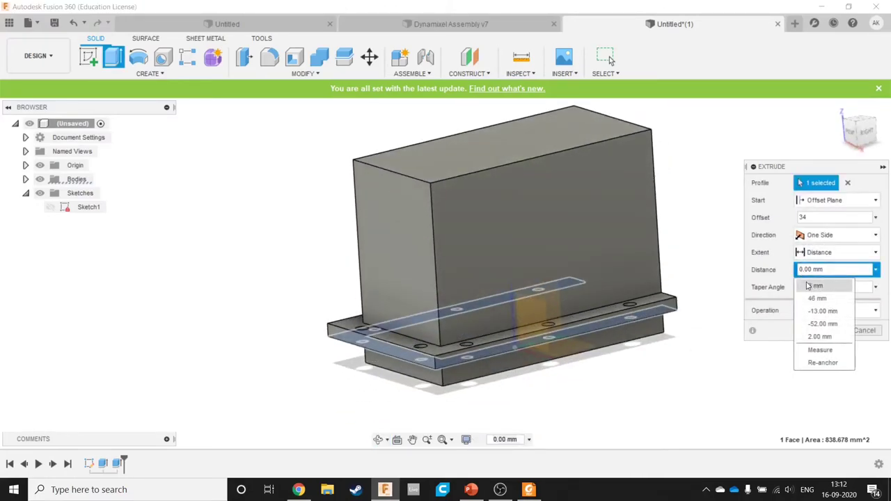
{"action": "left_click", "coordinate": [809, 285]}
{"action": "left_click", "coordinate": [801, 220]}
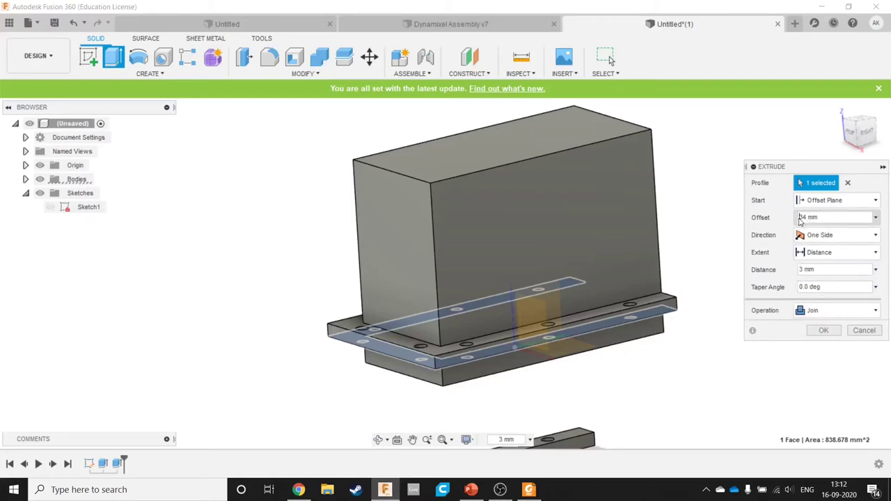
{"action": "type", "text": "-"}
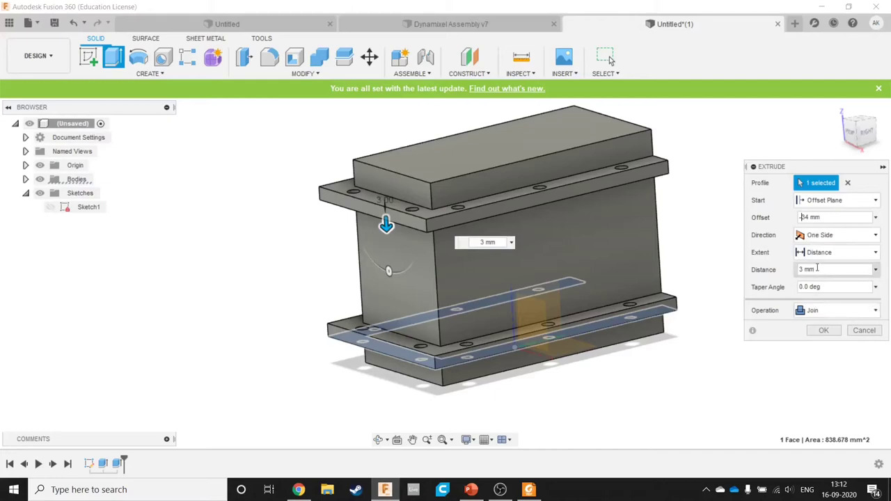
{"action": "mouse_move", "coordinate": [387, 224]}
{"action": "left_mouse_down"}
{"action": "mouse_move", "coordinate": [387, 207]}
{"action": "mouse_move", "coordinate": [386, 224]}
{"action": "left_mouse_up"}
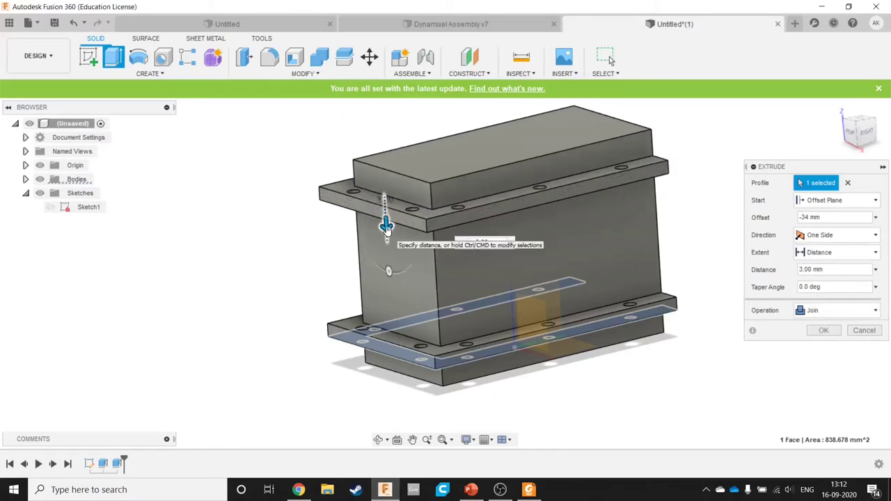
{"action": "left_click", "coordinate": [824, 330]}
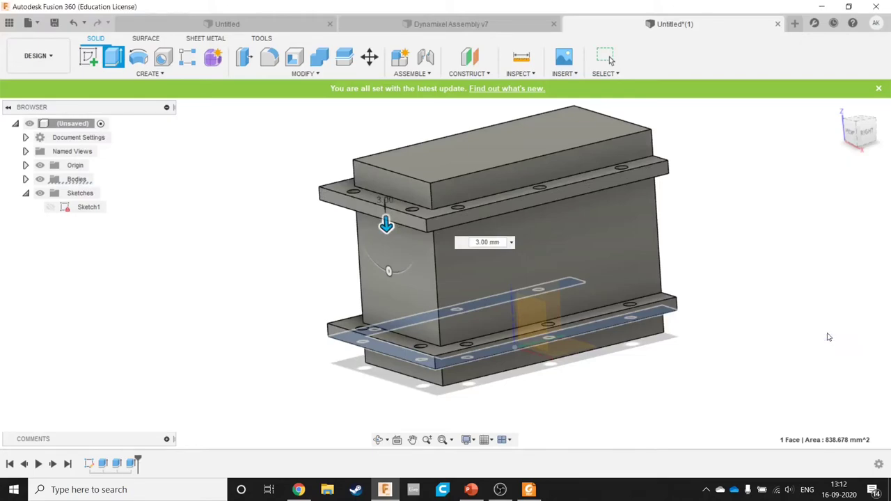
{"action": "middle_click_drag", "start_coordinate": [416, 311], "coordinate": [635, 106], "text": "shift"}
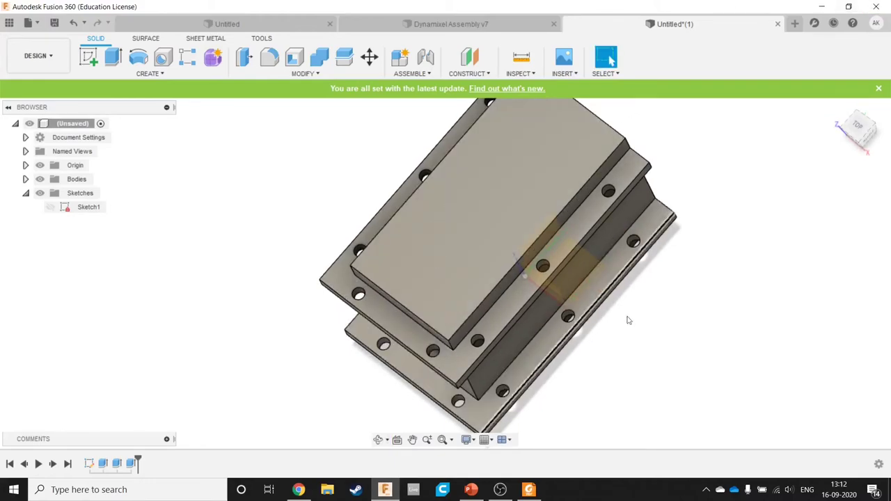
{"action": "middle_click_drag", "start_coordinate": [706, 225], "coordinate": [714, 281]}
Step: Save the design as 'Dynamixel - 2'
{"action": "key", "text": "ctrl+s"}
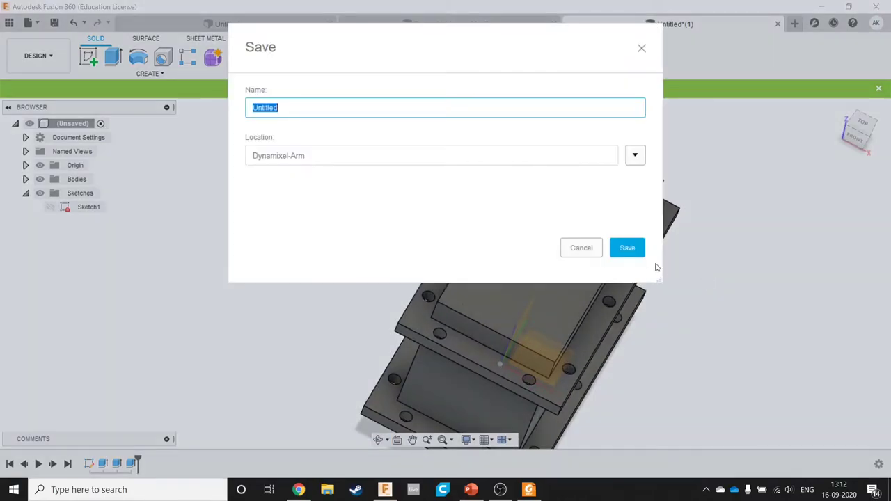
{"action": "key", "text": "BackSpace"}
{"action": "left_click", "coordinate": [626, 249]}
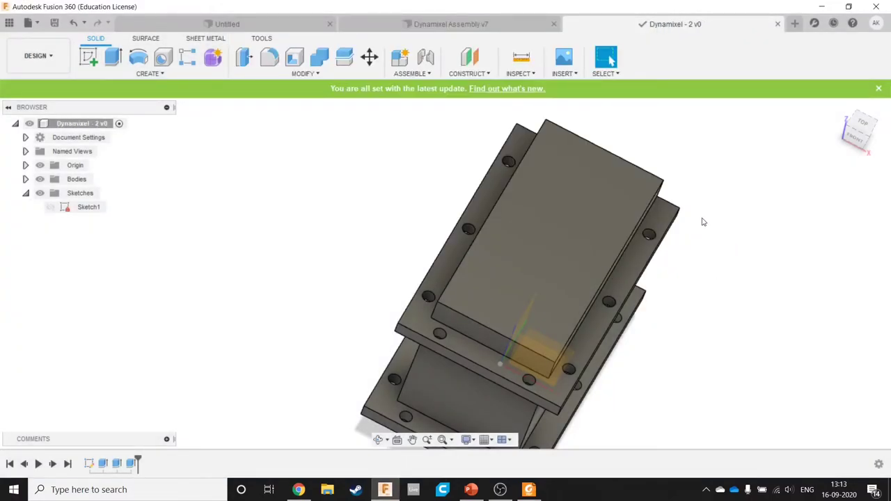
Step: Create a new sketch on the body's top face
{"action": "middle_click_drag", "start_coordinate": [703, 223], "coordinate": [665, 269], "text": "shift"}
{"action": "right_click", "coordinate": [547, 247]}
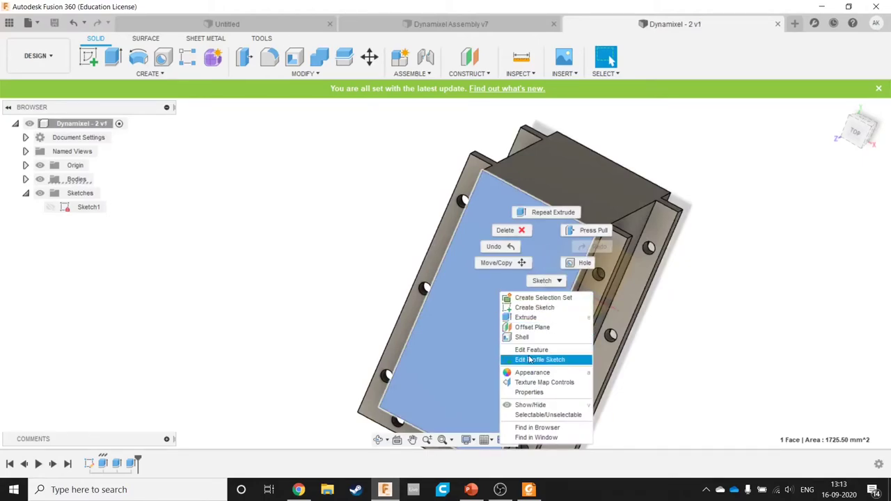
{"action": "left_click", "coordinate": [541, 309]}
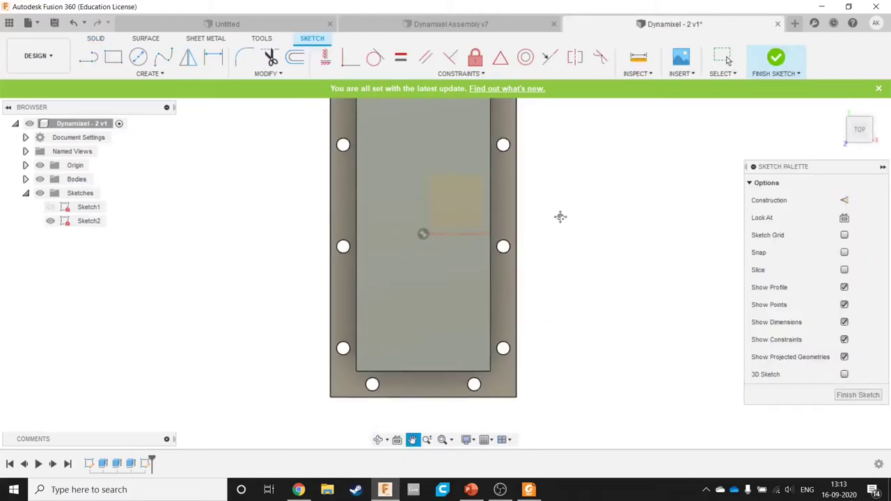
{"action": "key", "text": "alt+Tab"}
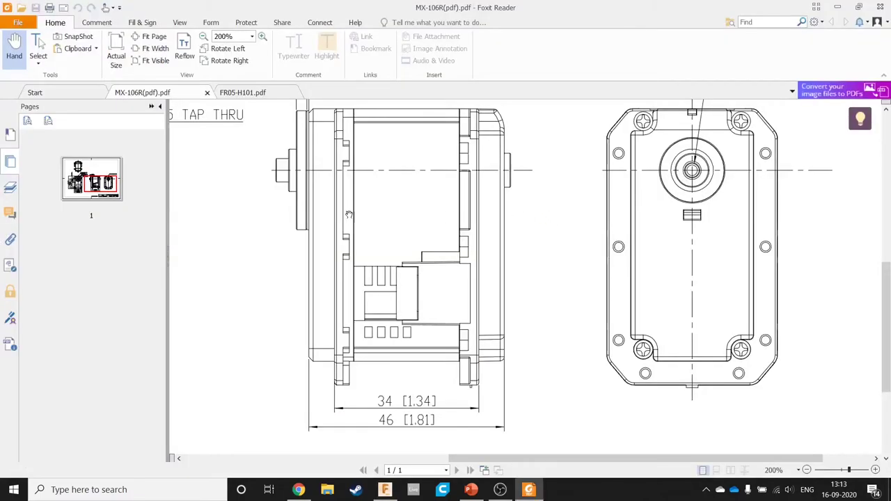
Step: Pan the MX-106R drawing to the circular front view showing the horn hole-pattern callouts
{"action": "mouse_move", "coordinate": [335, 323]}
{"action": "left_mouse_down"}
{"action": "mouse_move", "coordinate": [529, 346]}
{"action": "mouse_move", "coordinate": [694, 402]}
{"action": "mouse_move", "coordinate": [693, 411]}
{"action": "left_mouse_up"}
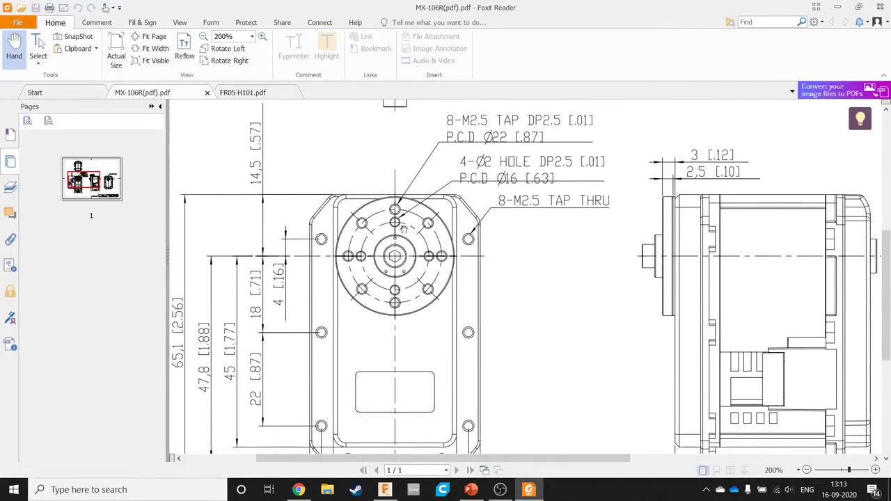
{"action": "left_click_drag", "start_coordinate": [397, 230], "coordinate": [473, 291]}
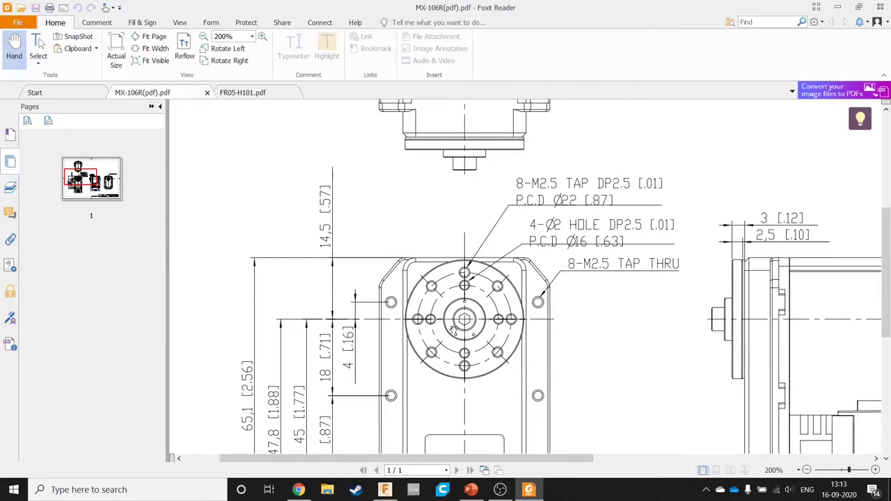
{"action": "scroll", "coordinate": [471, 333], "scroll_direction": "up", "scroll_amount": 2}
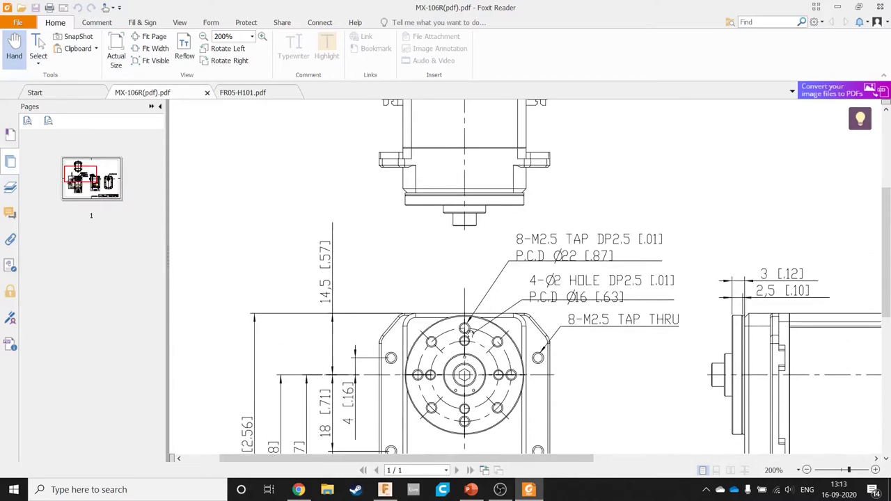
{"action": "scroll", "coordinate": [432, 366], "scroll_direction": "down", "scroll_amount": 1}
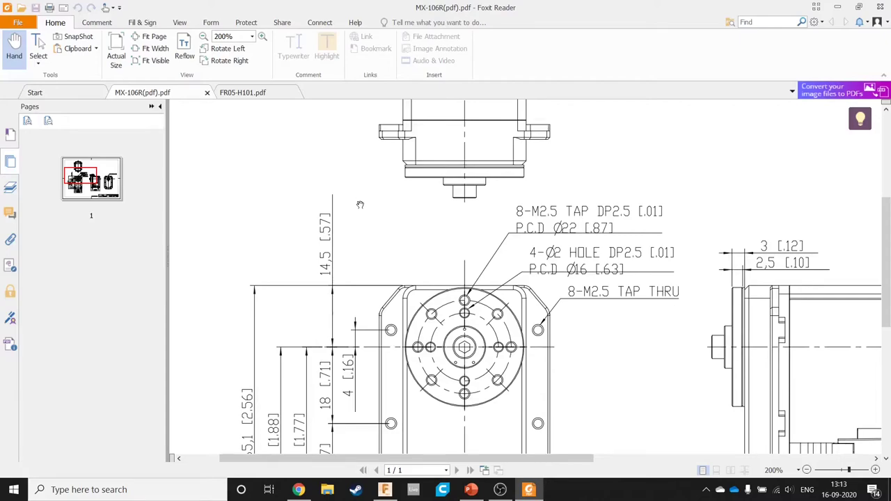
{"action": "key", "text": "alt+Tab"}
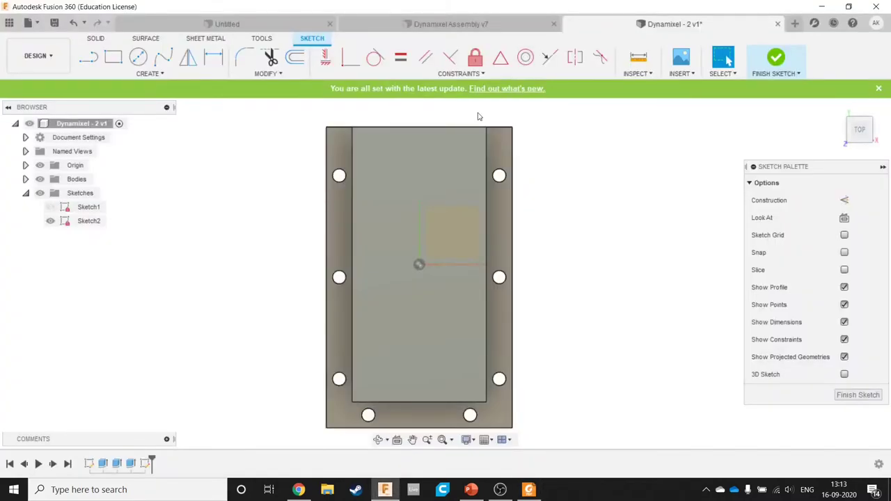
Step: Draw a vertical line from the origin to the top edge, then a 14.5 mm segment down
{"action": "key", "text": "l"}
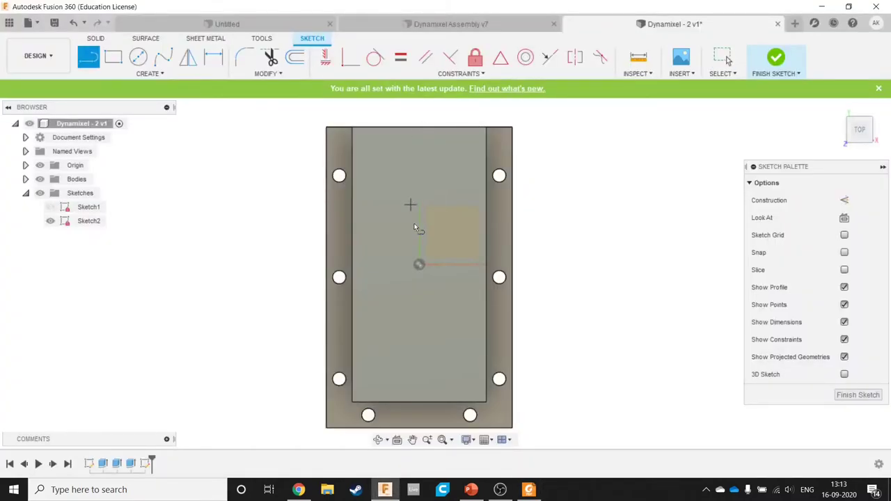
{"action": "left_click", "coordinate": [419, 265]}
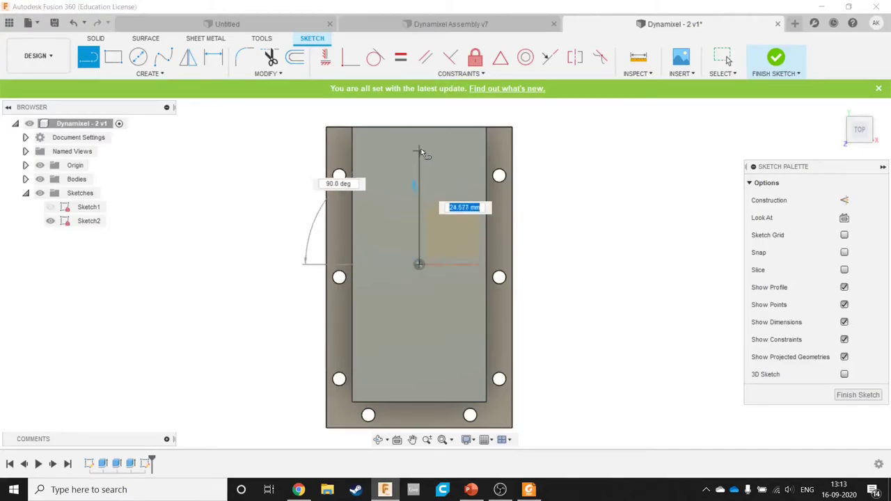
{"action": "left_click", "coordinate": [420, 128]}
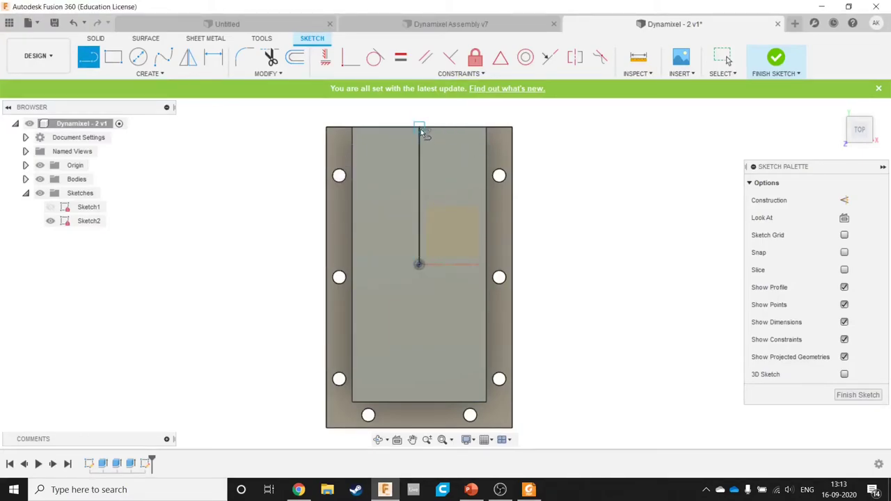
{"action": "type", "text": "14.5"}
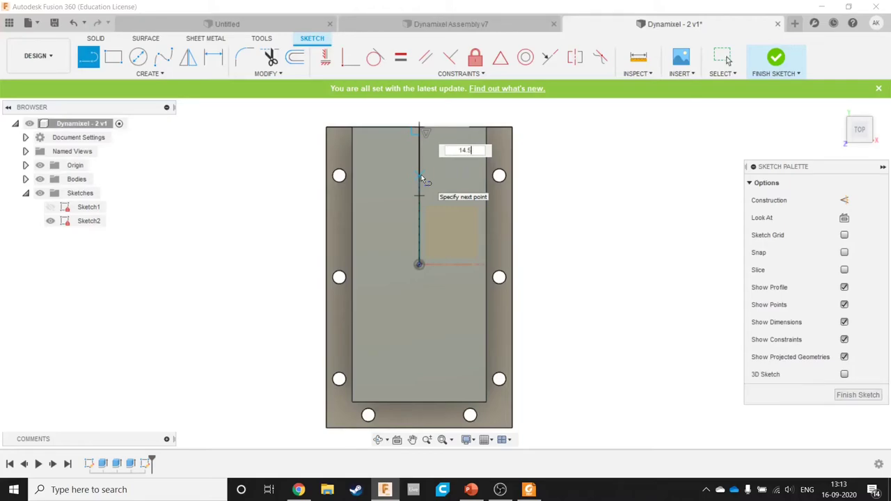
{"action": "key", "text": "Return"}
{"action": "key", "text": "Escape"}
{"action": "left_click_drag", "start_coordinate": [474, 161], "coordinate": [681, 143]}
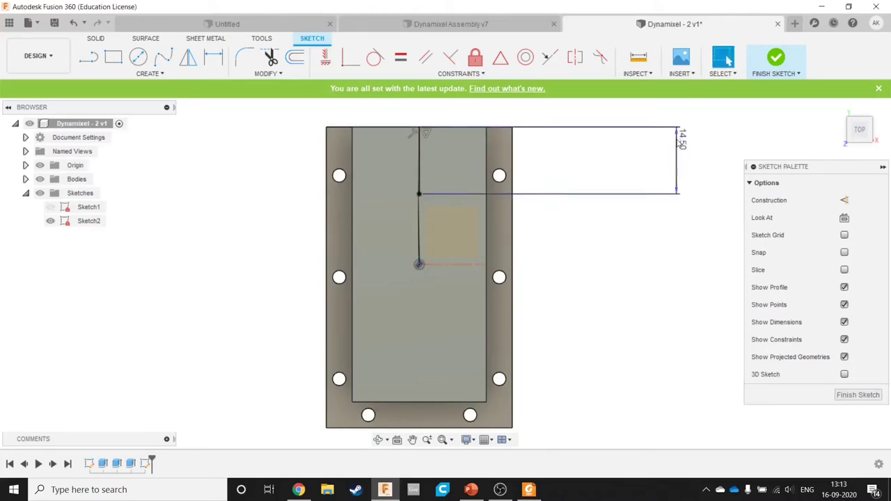
Step: After checking the drawing, add a 28 mm circle centred on the line's endpoint
{"action": "key", "text": "alt+Tab"}
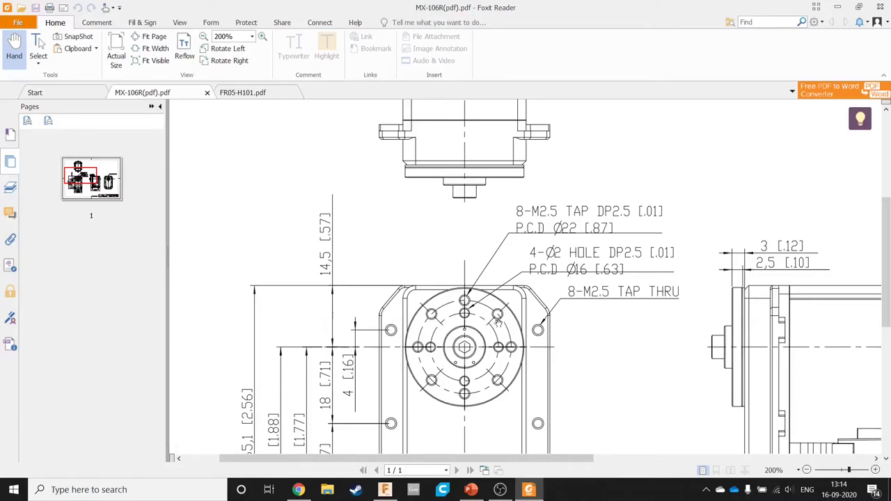
{"action": "key", "text": "alt+Tab"}
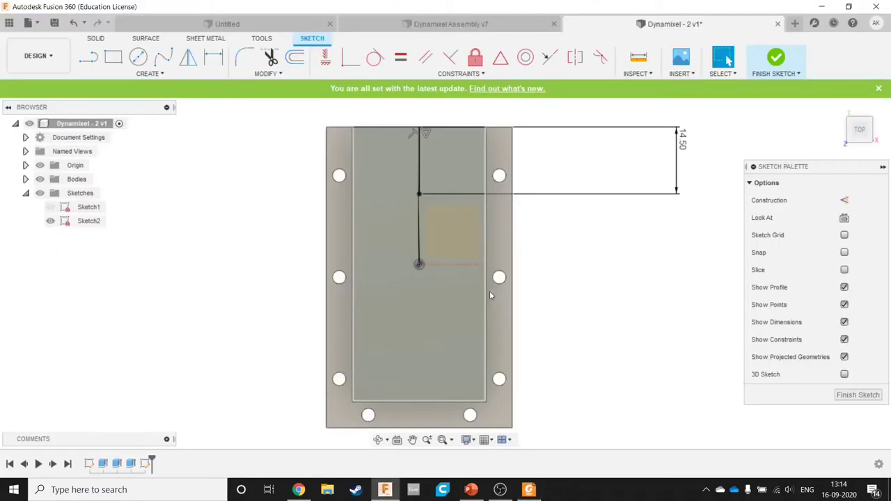
{"action": "key", "text": "c"}
{"action": "left_click", "coordinate": [418, 194]}
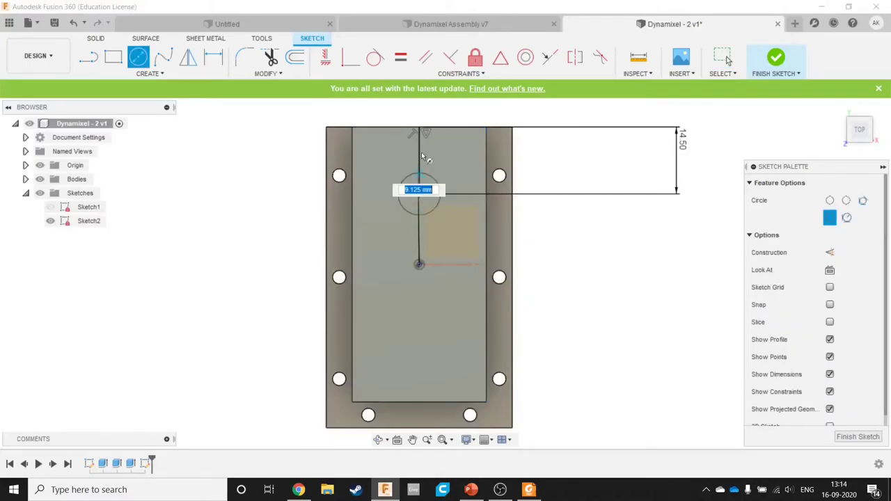
{"action": "type", "text": "28"}
{"action": "key", "text": "Return"}
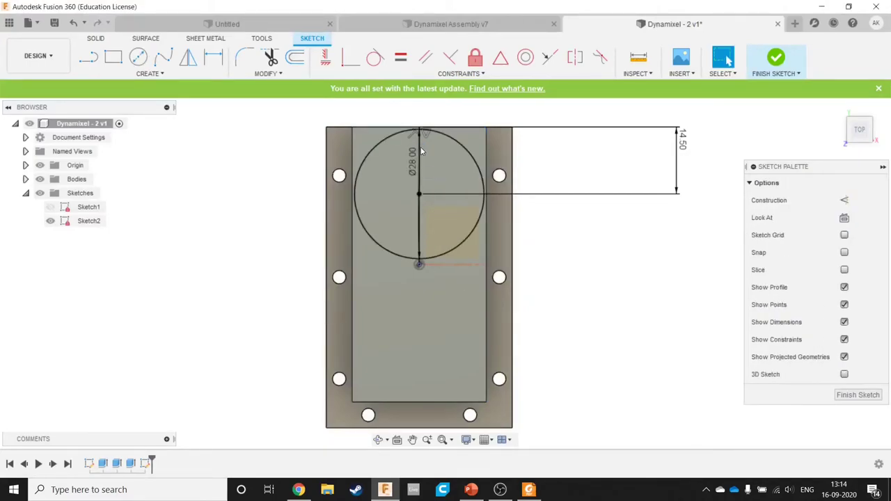
Step: Pan and zoom the MX-106R drawing to look at the horn hole notes
{"action": "key", "text": "alt+Tab"}
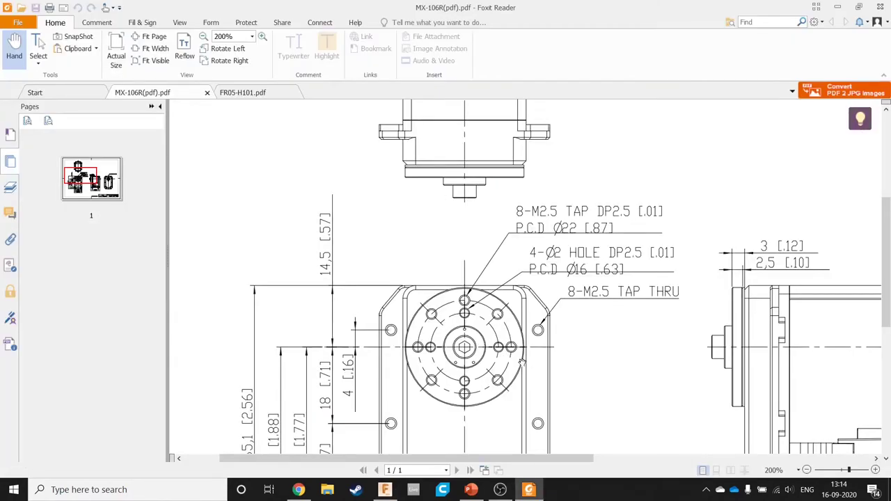
{"action": "left_click_drag", "start_coordinate": [521, 362], "coordinate": [550, 374]}
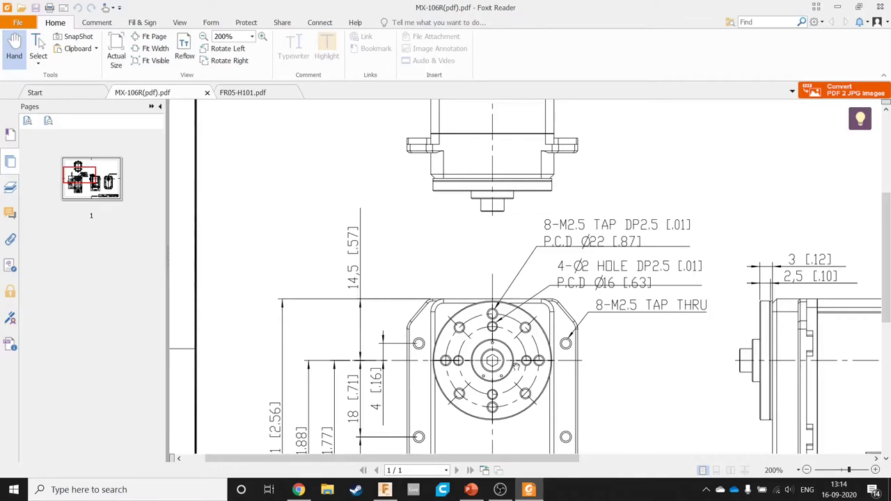
{"action": "scroll", "coordinate": [521, 366], "scroll_direction": "up", "scroll_amount": 1}
{"action": "scroll", "coordinate": [520, 366], "scroll_direction": "down", "scroll_amount": 2}
{"action": "scroll", "coordinate": [516, 367], "scroll_direction": "up", "scroll_amount": 1, "text": "ctrl"}
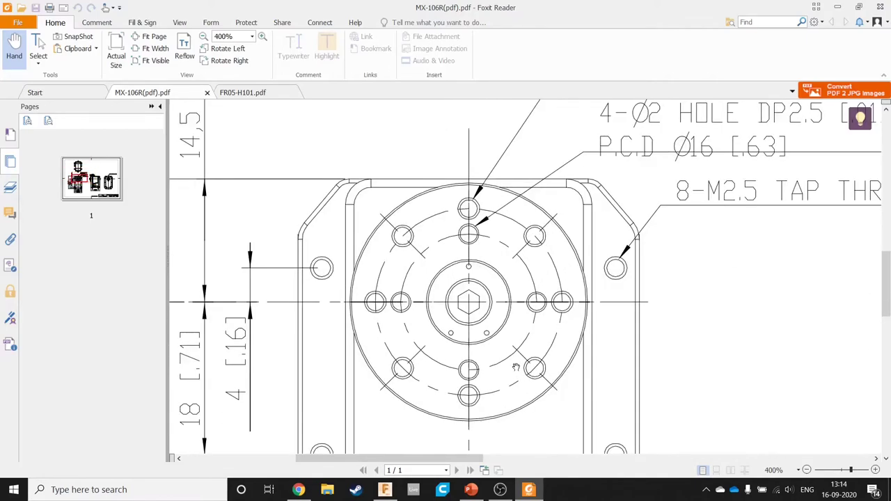
Step: Reopen the MX-106R drawing from recent files and read the front-view hole callouts
{"action": "left_click", "coordinate": [19, 22]}
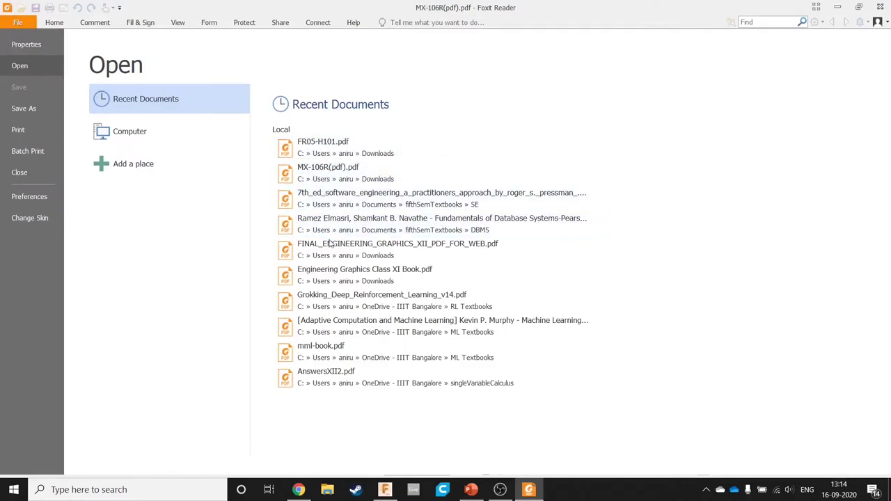
{"action": "left_click", "coordinate": [331, 174]}
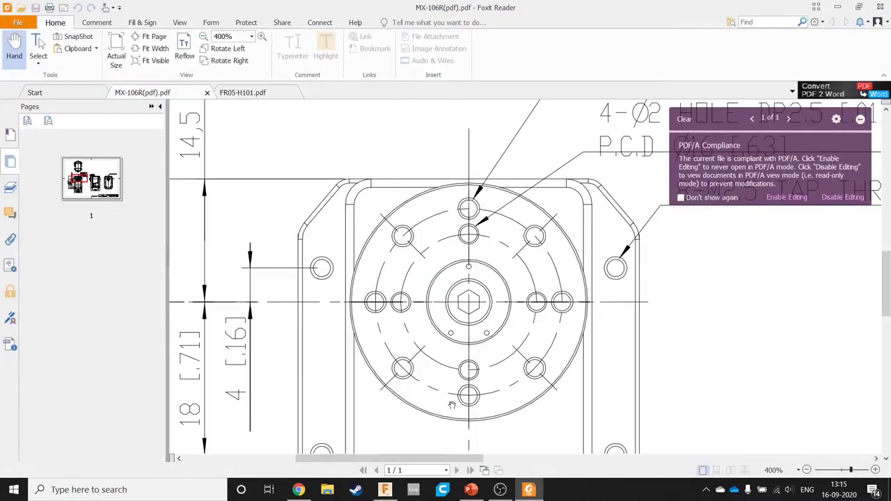
{"action": "scroll", "coordinate": [418, 454], "scroll_direction": "down", "scroll_amount": 1}
{"action": "scroll", "coordinate": [418, 454], "scroll_direction": "up", "scroll_amount": 1}
{"action": "scroll", "coordinate": [487, 334], "scroll_direction": "down", "scroll_amount": 1}
{"action": "mouse_move", "coordinate": [591, 296]}
{"action": "left_mouse_down"}
{"action": "mouse_move", "coordinate": [134, 364]}
{"action": "mouse_move", "coordinate": [431, 294]}
{"action": "left_mouse_up"}
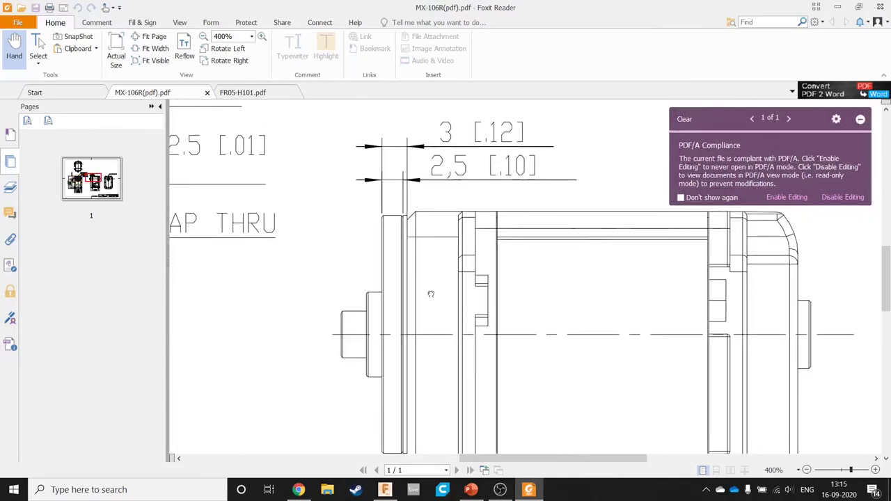
{"action": "scroll", "coordinate": [431, 294], "scroll_direction": "down", "scroll_amount": 5, "text": "ctrl"}
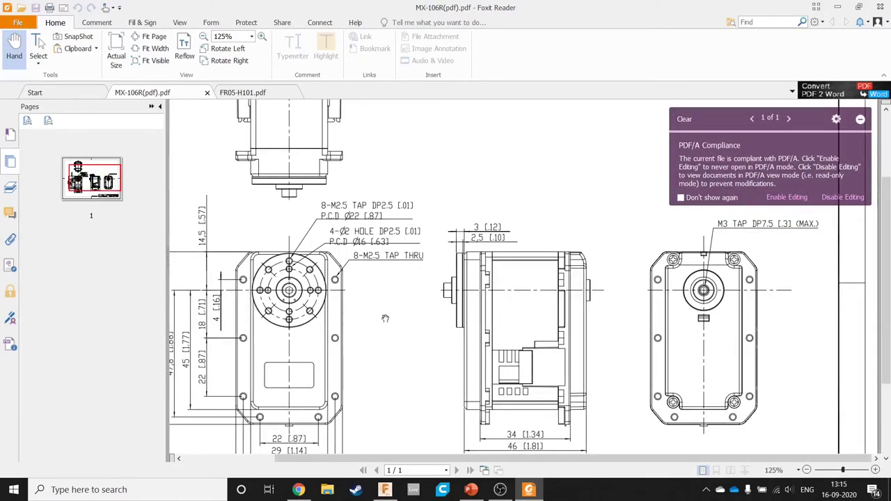
{"action": "scroll", "coordinate": [385, 318], "scroll_direction": "up", "scroll_amount": 2}
{"action": "scroll", "coordinate": [418, 313], "scroll_direction": "down", "scroll_amount": 4}
{"action": "mouse_move", "coordinate": [401, 306]}
{"action": "left_mouse_down"}
{"action": "mouse_move", "coordinate": [508, 306]}
{"action": "mouse_move", "coordinate": [468, 274]}
{"action": "left_mouse_up"}
Step: Search Chrome for 'dynamixel mx 106' and open the ROBOTIS MX-106 e-Manual
{"action": "key", "text": "alt+Tab"}
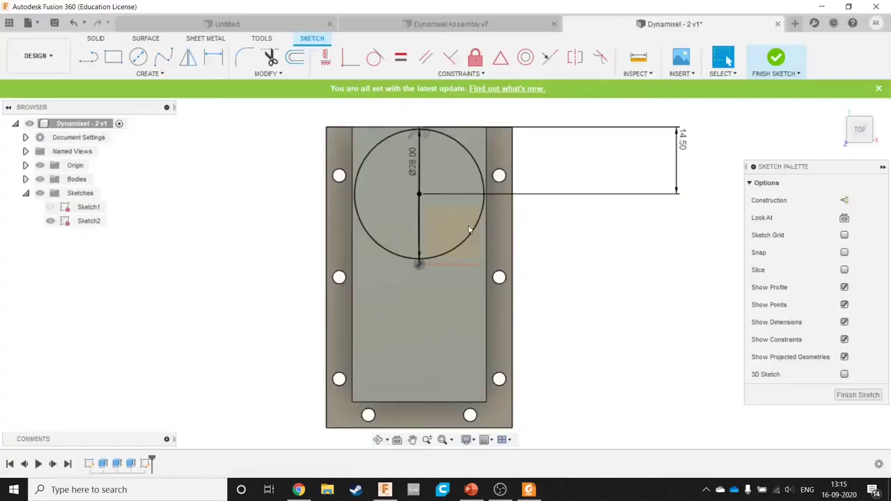
{"action": "key", "text": "alt+Tab"}
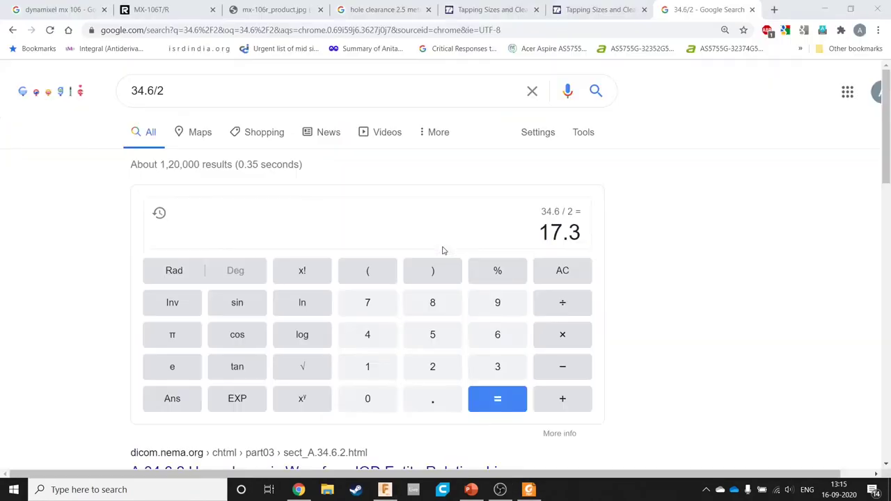
{"action": "triple_click", "coordinate": [189, 95]}
{"action": "type", "text": "d"}
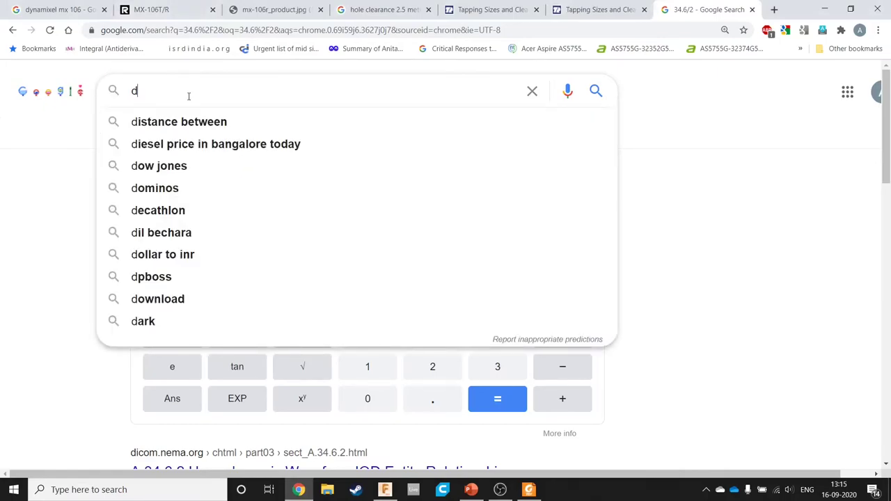
{"action": "type", "text": "ynamixel mx "}
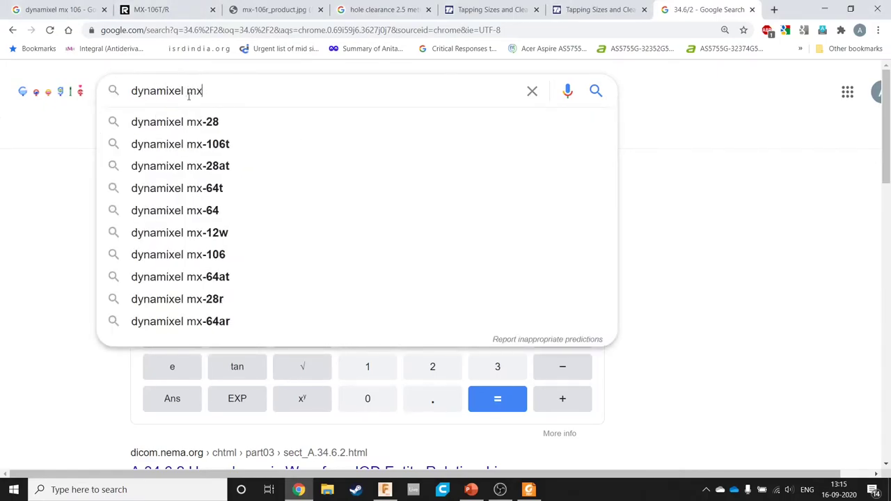
{"action": "type", "text": "106"}
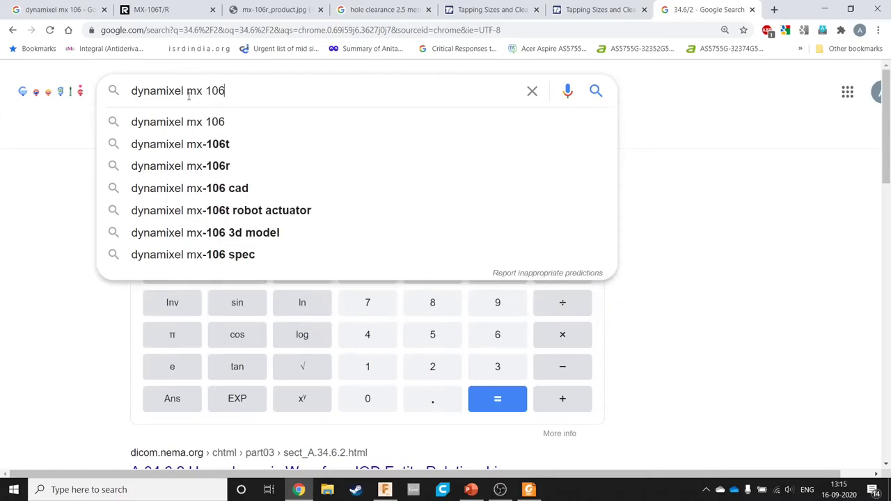
{"action": "key", "text": "Return"}
{"action": "left_click", "coordinate": [226, 213]}
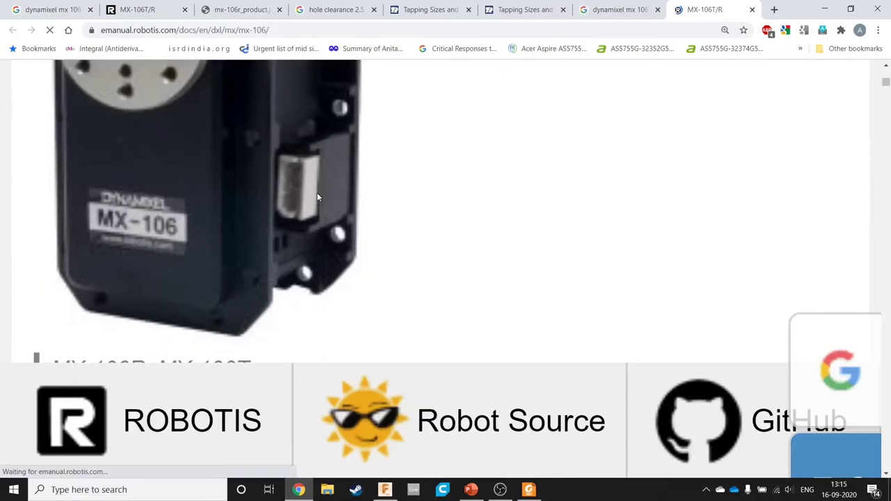
Step: In How to Assemble, find the Horns section and copy the horn name HN05-N102
{"action": "scroll", "coordinate": [317, 197], "scroll_direction": "down", "scroll_amount": 5}
{"action": "scroll", "coordinate": [317, 197], "scroll_direction": "up", "scroll_amount": 5}
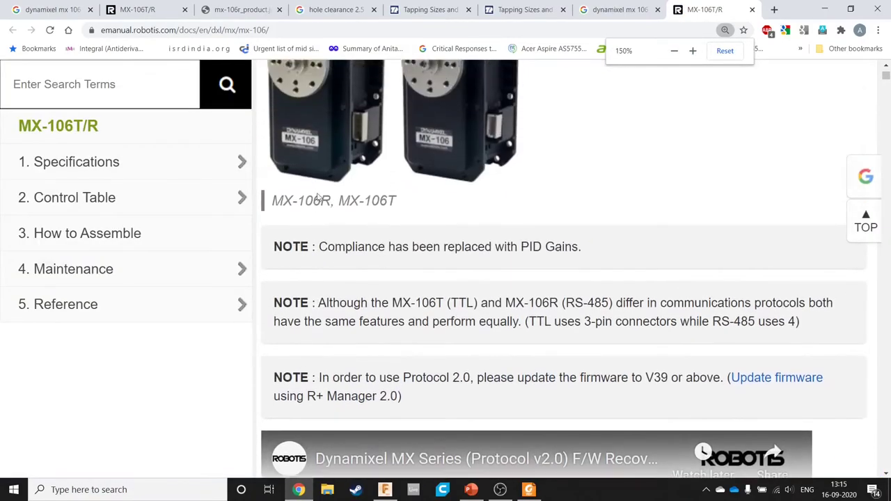
{"action": "left_click", "coordinate": [100, 281]}
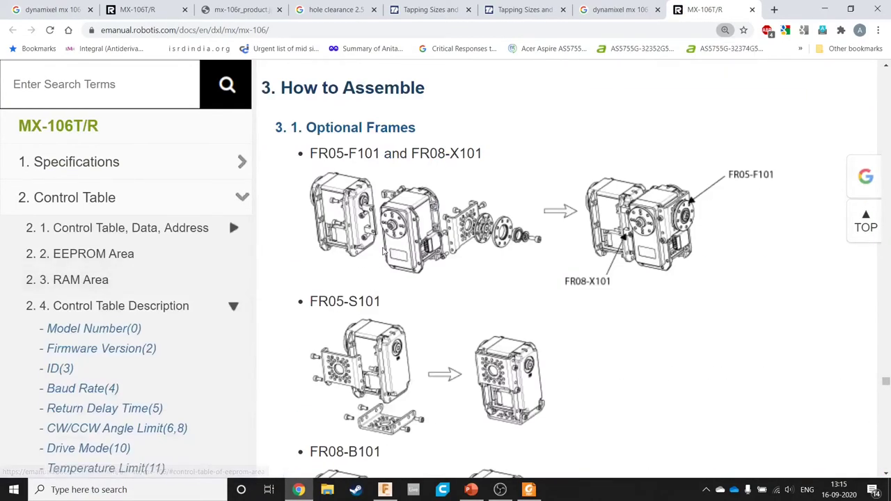
{"action": "scroll", "coordinate": [382, 252], "scroll_direction": "down", "scroll_amount": 1, "text": "ctrl"}
{"action": "scroll", "coordinate": [382, 252], "scroll_direction": "up", "scroll_amount": 5}
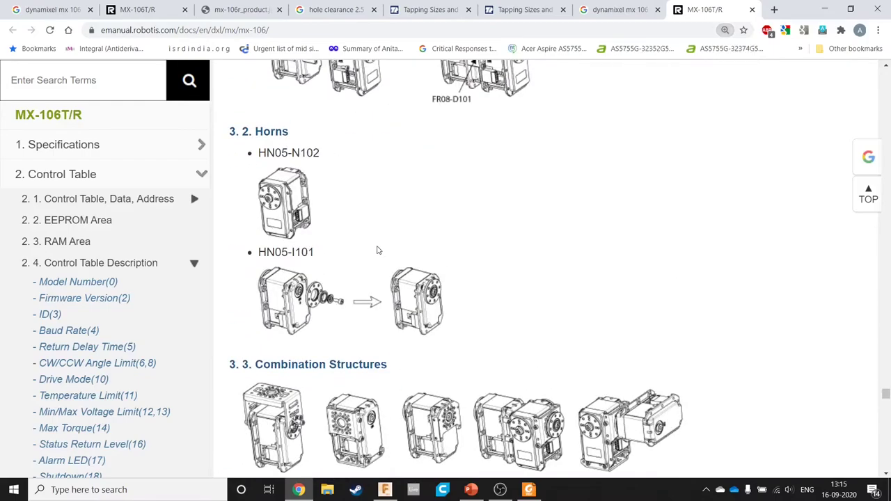
{"action": "scroll", "coordinate": [382, 252], "scroll_direction": "up", "scroll_amount": 4}
{"action": "scroll", "coordinate": [379, 250], "scroll_direction": "down", "scroll_amount": 3}
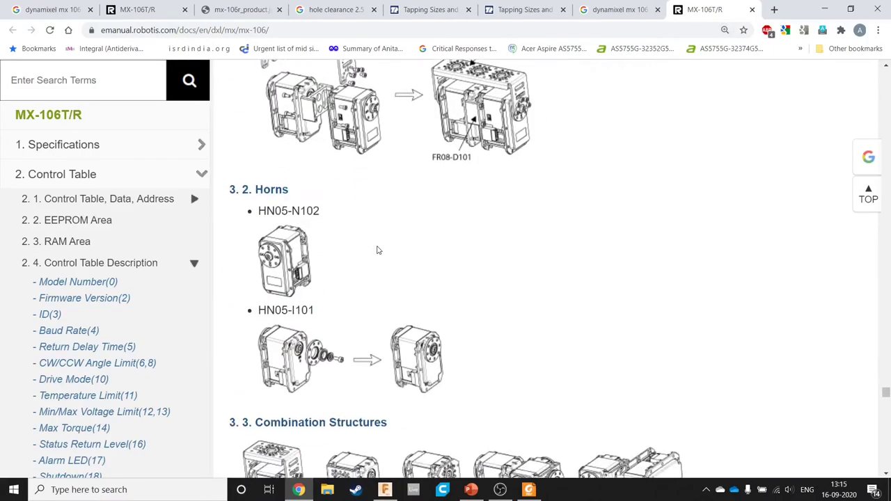
{"action": "double_click", "coordinate": [302, 216]}
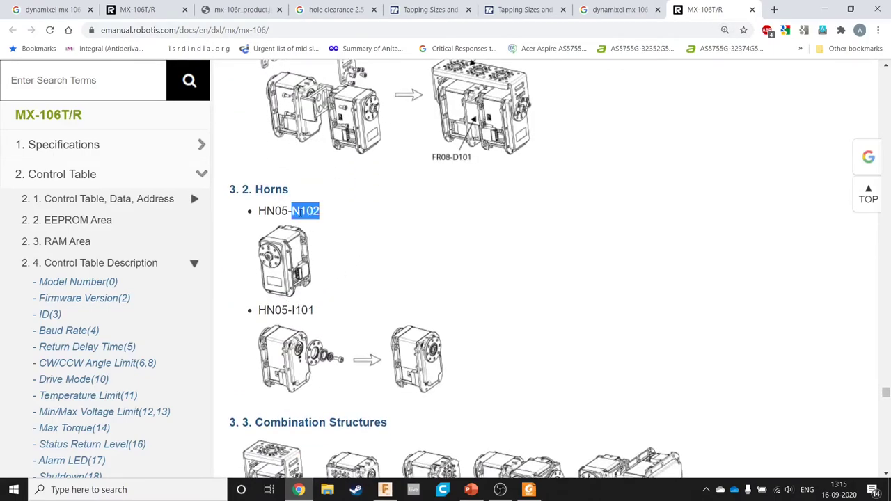
{"action": "left_click_drag", "start_coordinate": [302, 216], "coordinate": [270, 226]}
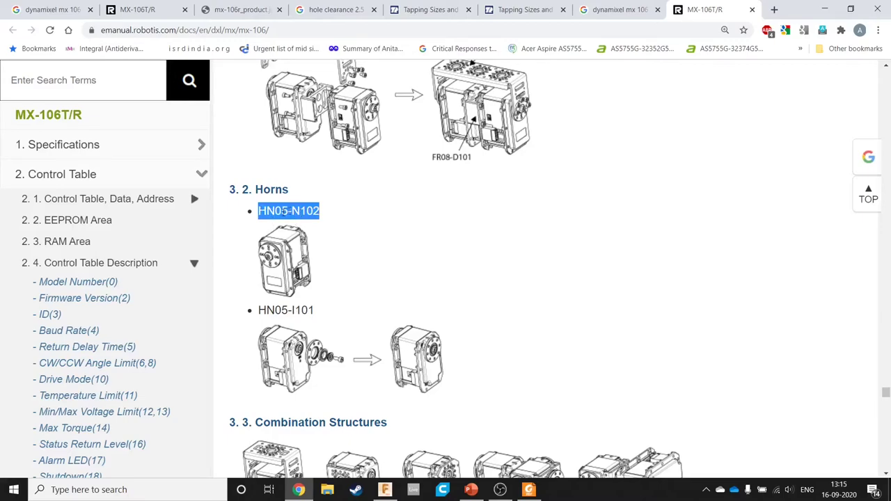
{"action": "right_click", "coordinate": [285, 212]}
{"action": "left_click", "coordinate": [318, 227]}
Step: Search the web for HN05-N102 and open the ROBOTIS HN05-N102 Set product page
{"action": "key", "text": "ctrl+t"}
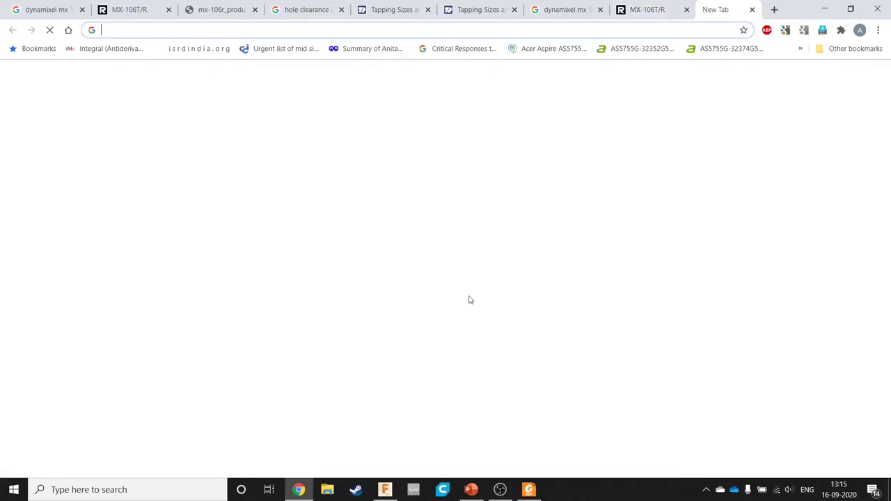
{"action": "key", "text": "ctrl+v"}
{"action": "key", "text": "Return"}
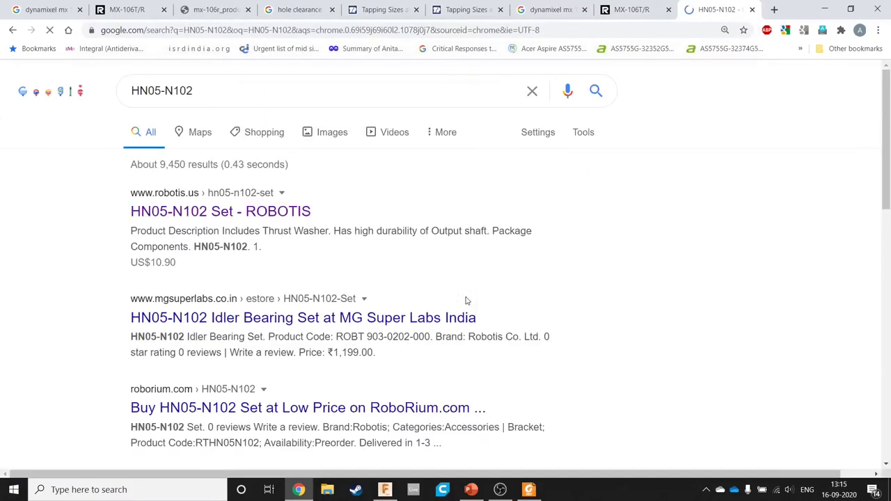
{"action": "left_click", "coordinate": [292, 215]}
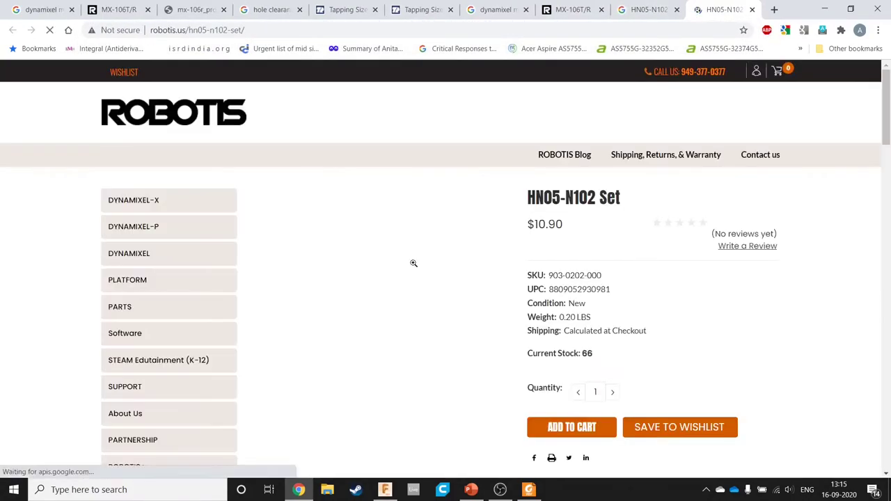
{"action": "scroll", "coordinate": [485, 280], "scroll_direction": "down", "scroll_amount": 10}
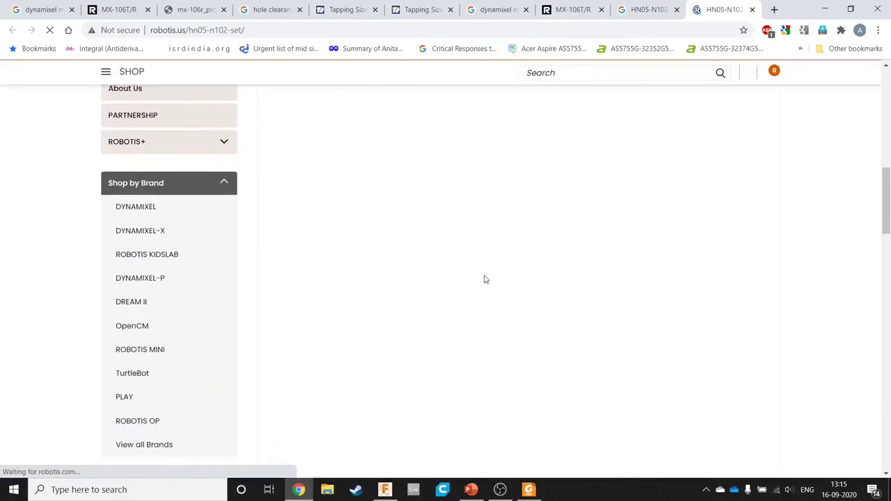
{"action": "scroll", "coordinate": [485, 279], "scroll_direction": "down", "scroll_amount": 10}
{"action": "scroll", "coordinate": [479, 280], "scroll_direction": "up", "scroll_amount": 8}
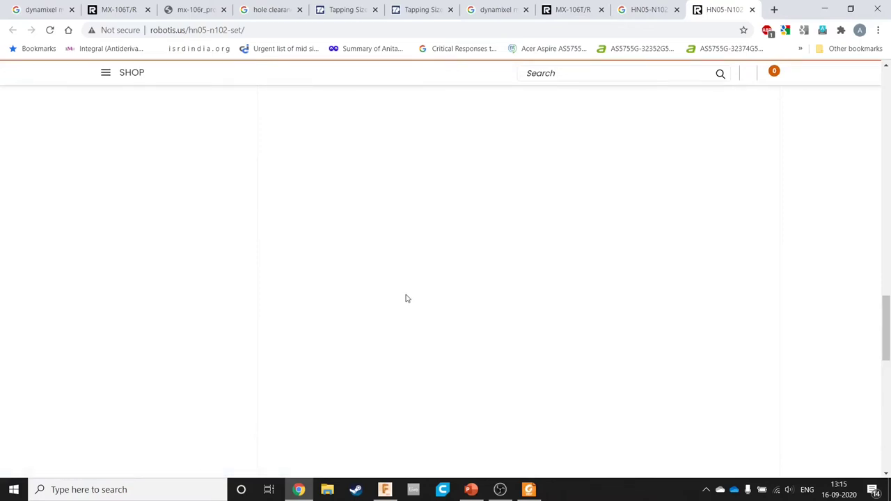
{"action": "scroll", "coordinate": [408, 299], "scroll_direction": "up", "scroll_amount": 5}
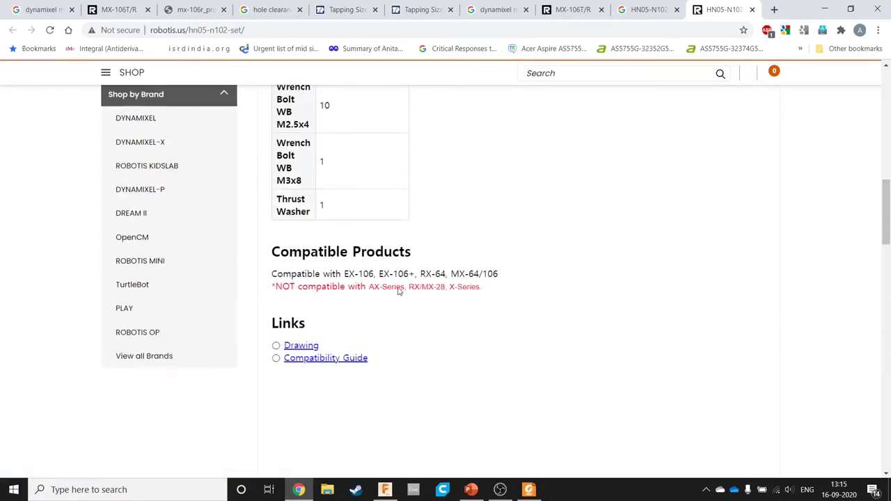
Step: Download the HN05-N102 drawing PDF from the Horn drawings page and open the downloaded zip
{"action": "left_click", "coordinate": [297, 355]}
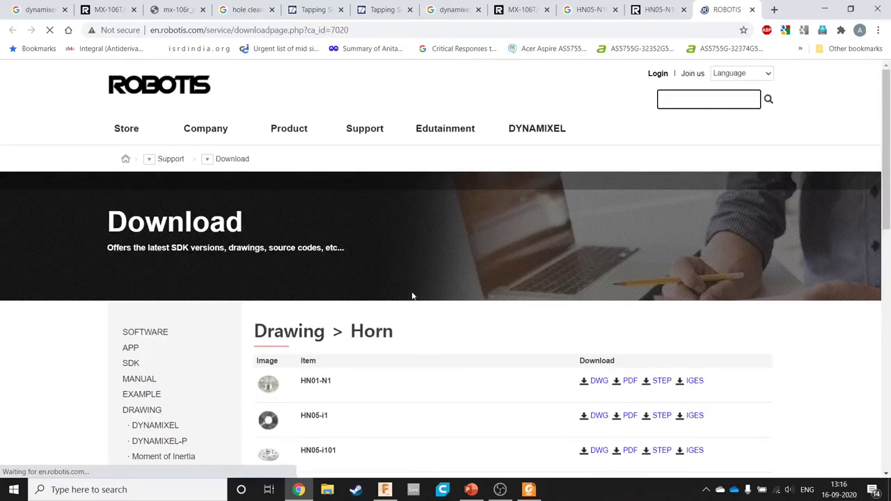
{"action": "scroll", "coordinate": [407, 282], "scroll_direction": "down", "scroll_amount": 2}
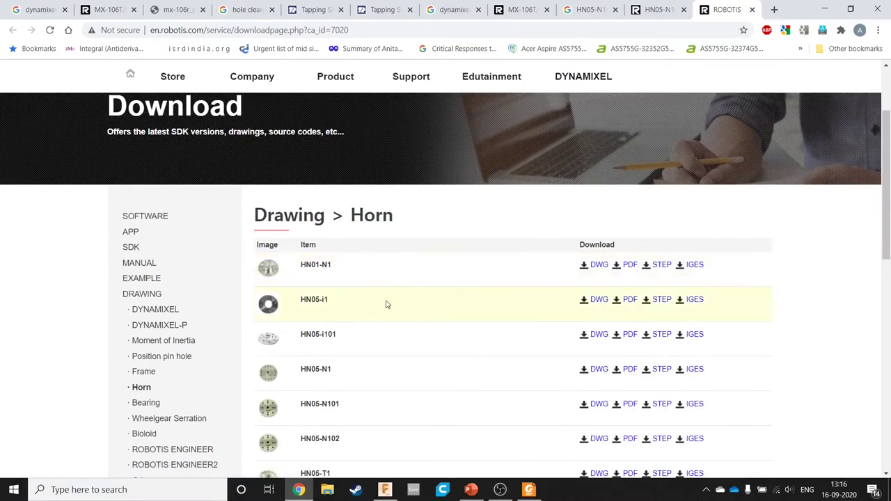
{"action": "key", "text": "ctrl+shift+Tab"}
{"action": "key", "text": "ctrl+shift+Tab"}
{"action": "key", "text": "ctrl+Tab"}
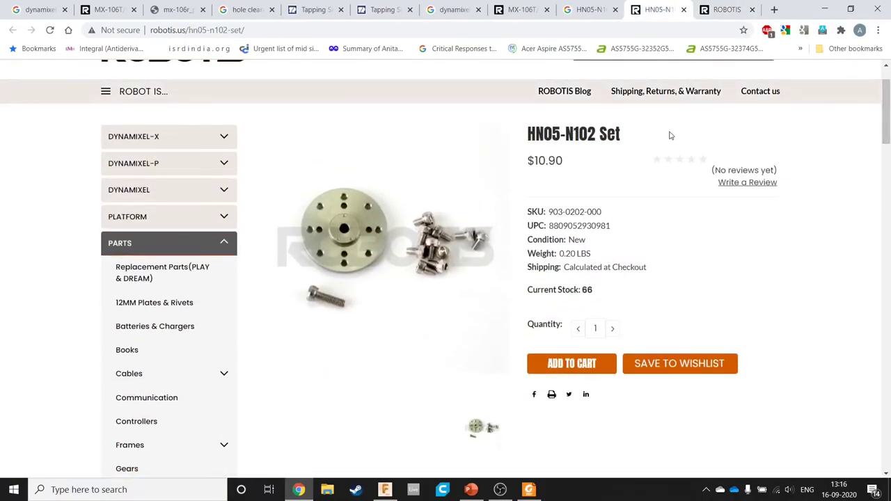
{"action": "key", "text": "ctrl+Tab"}
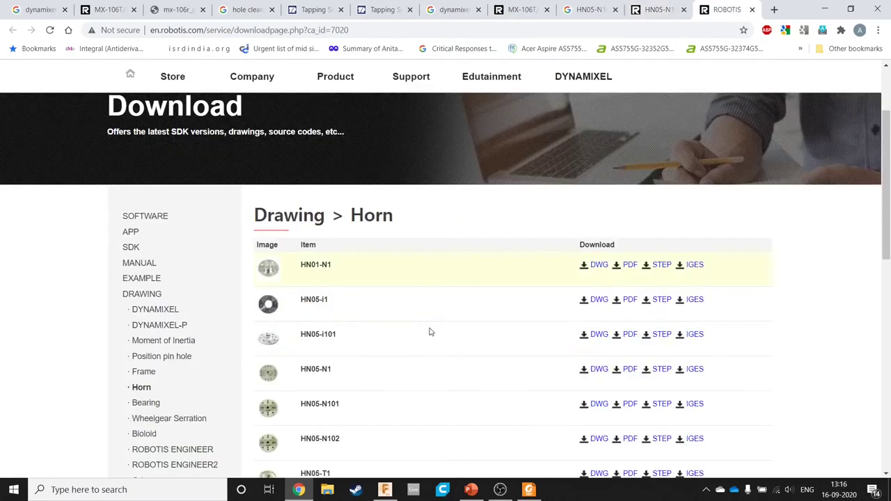
{"action": "left_click", "coordinate": [627, 441]}
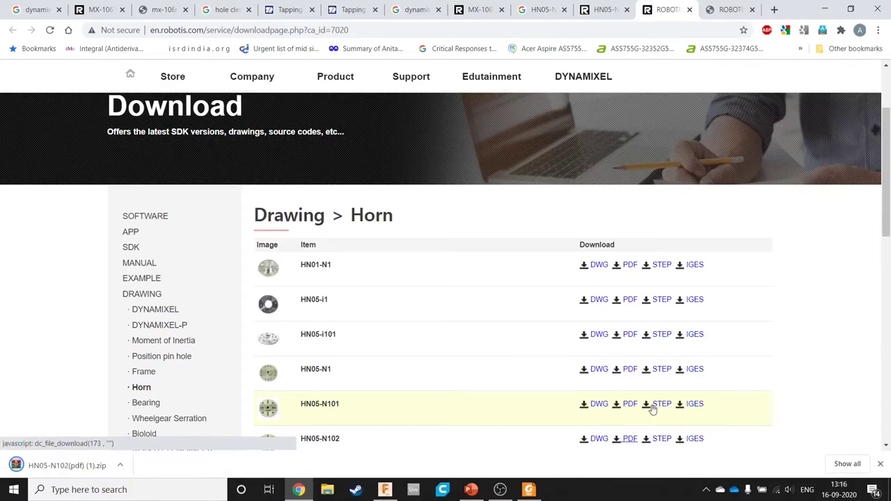
{"action": "left_click", "coordinate": [60, 465]}
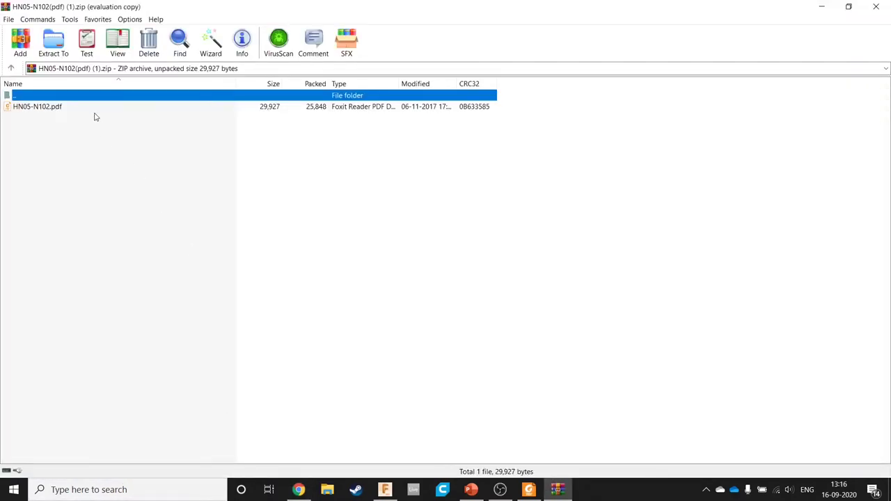
Step: View HN05-N102.pdf's Ø28 horn views in Foxit, then minimize it and dismiss WinRAR's licence notice
{"action": "double_click", "coordinate": [98, 107]}
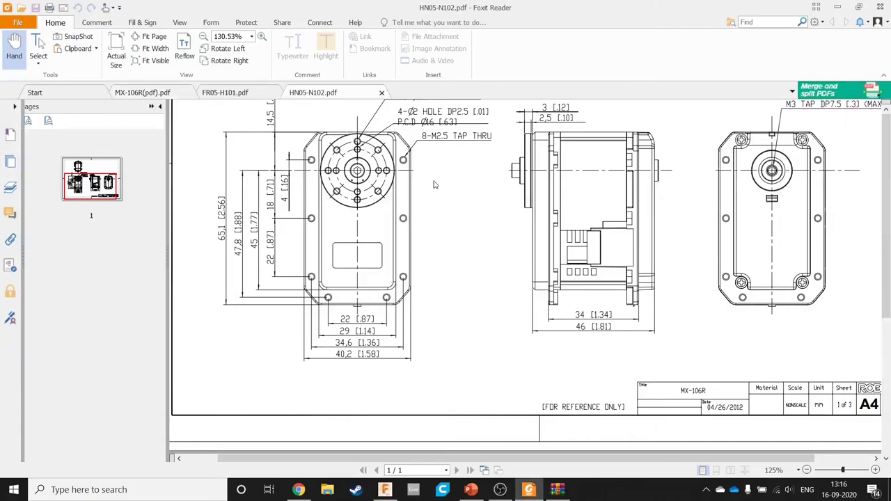
{"action": "scroll", "coordinate": [434, 179], "scroll_direction": "down", "scroll_amount": 3}
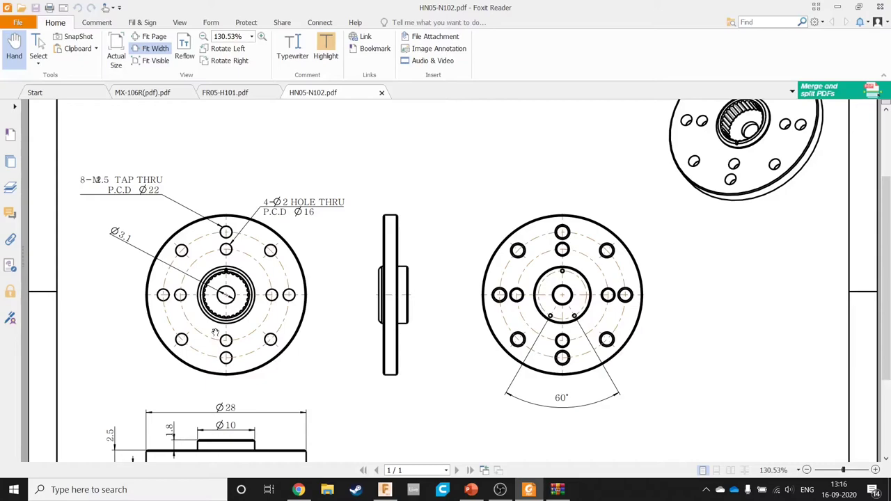
{"action": "scroll", "coordinate": [216, 332], "scroll_direction": "down", "scroll_amount": 2}
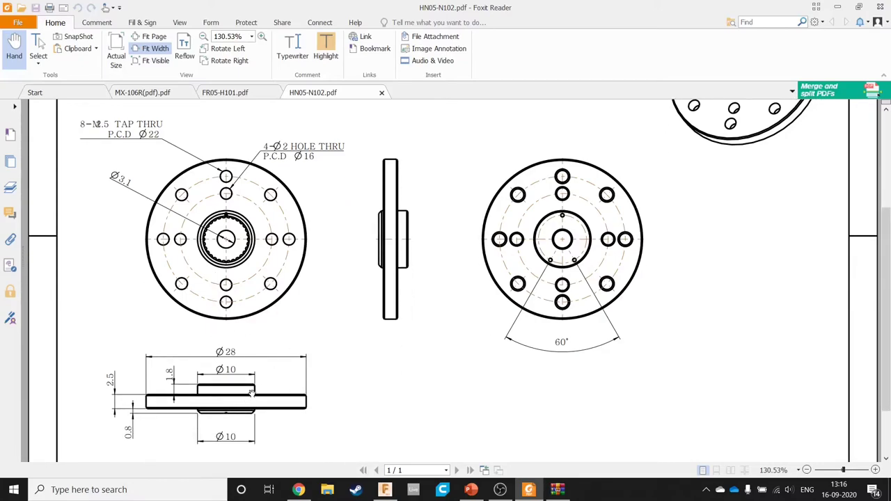
{"action": "left_click", "coordinate": [383, 490]}
{"action": "left_click", "coordinate": [503, 259]}
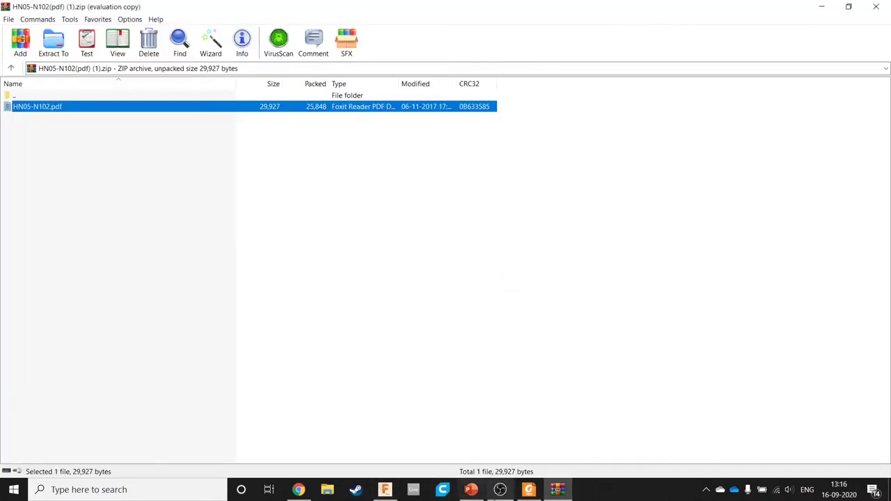
Step: Back in Fusion 360, make the vertical line through the circle construction geometry
{"action": "mouse_move", "coordinate": [402, 482]}
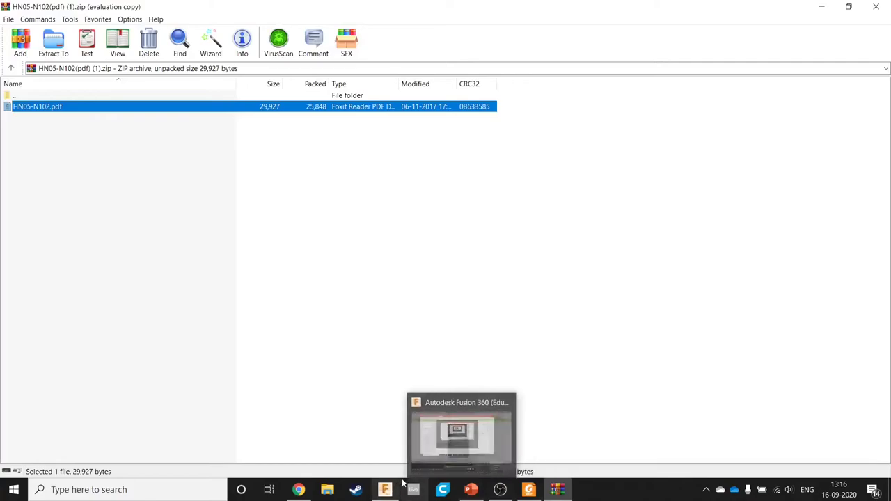
{"action": "left_click", "coordinate": [388, 490]}
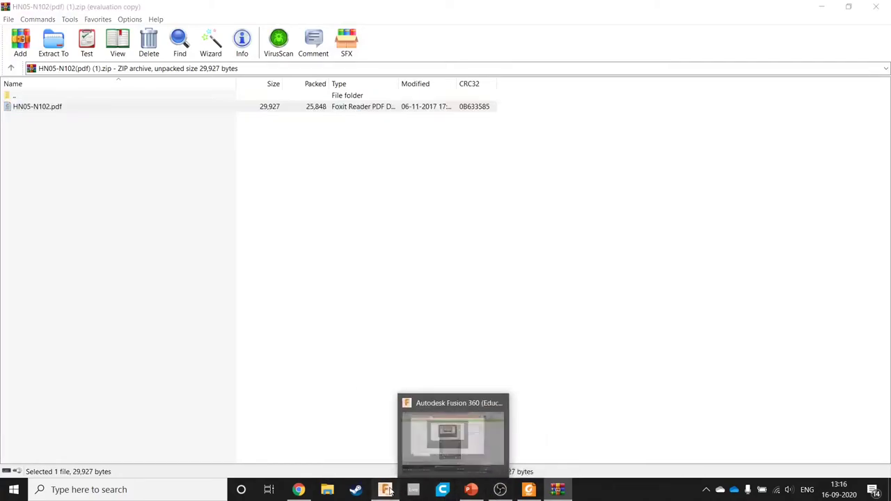
{"action": "scroll", "coordinate": [418, 204], "scroll_direction": "up", "scroll_amount": 5}
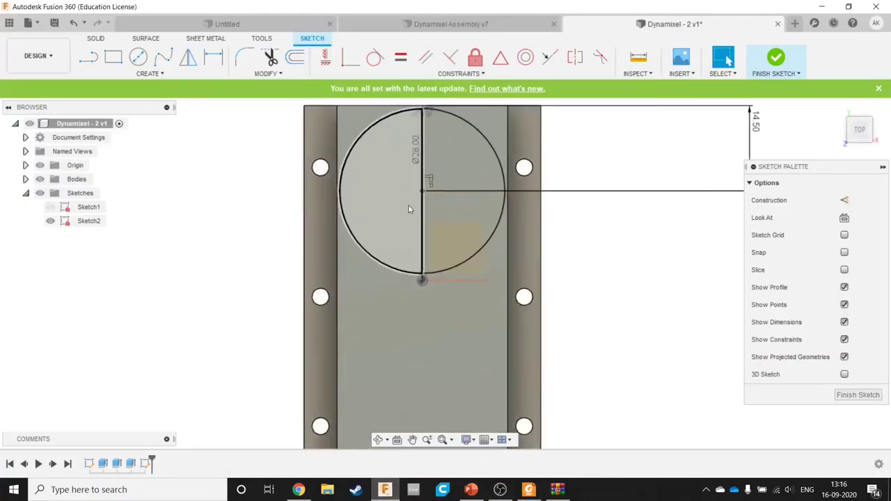
{"action": "left_click", "coordinate": [432, 240]}
{"action": "key", "text": "x"}
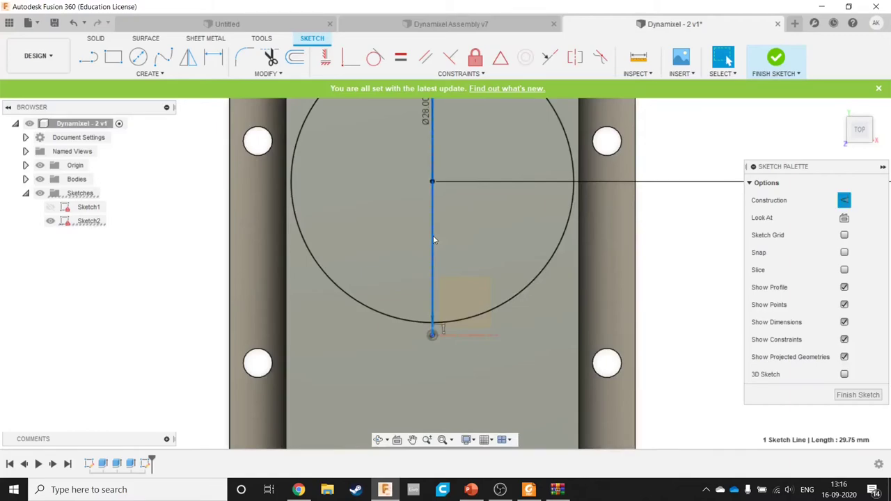
Step: Draw a Ø10 mm circle concentric with the 28 mm circle, then bring up the horn drawing
{"action": "key", "text": "c"}
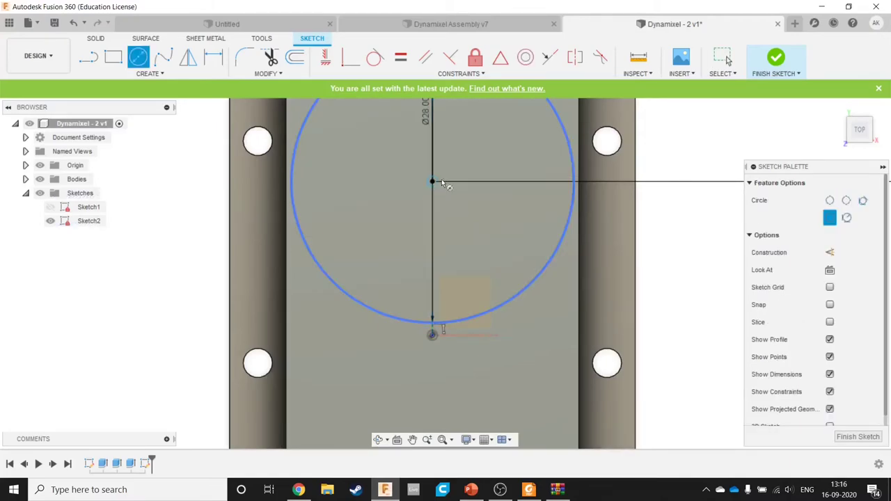
{"action": "left_click", "coordinate": [433, 183]}
{"action": "type", "text": "10"}
{"action": "key", "text": "Return"}
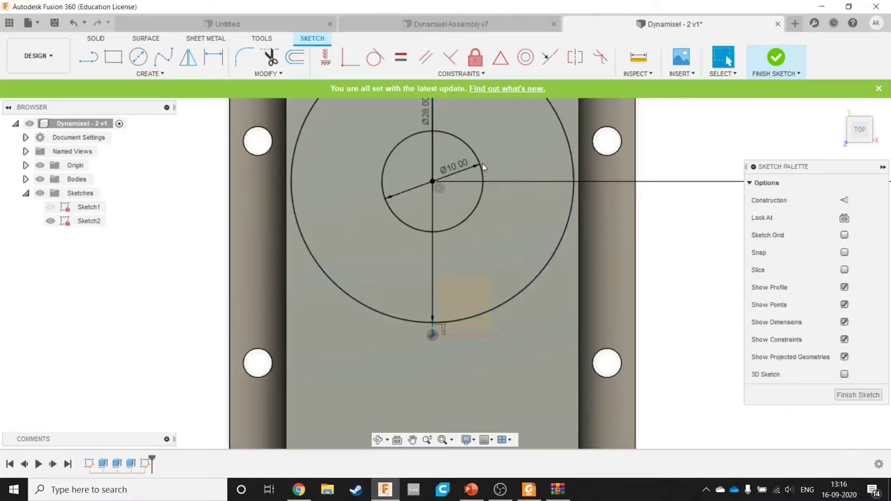
{"action": "key", "text": "Escape"}
{"action": "middle_click_drag", "start_coordinate": [678, 165], "coordinate": [661, 225]}
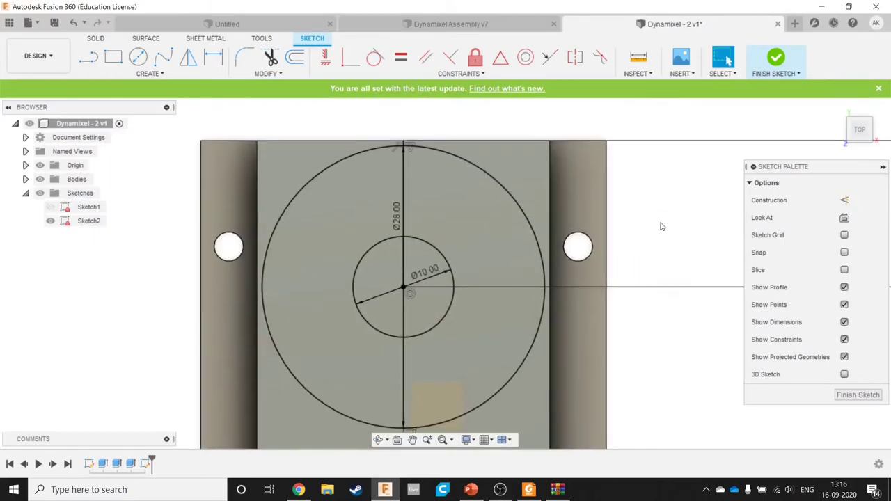
{"action": "key", "text": "alt+Tab"}
{"action": "left_click", "coordinate": [656, 187]}
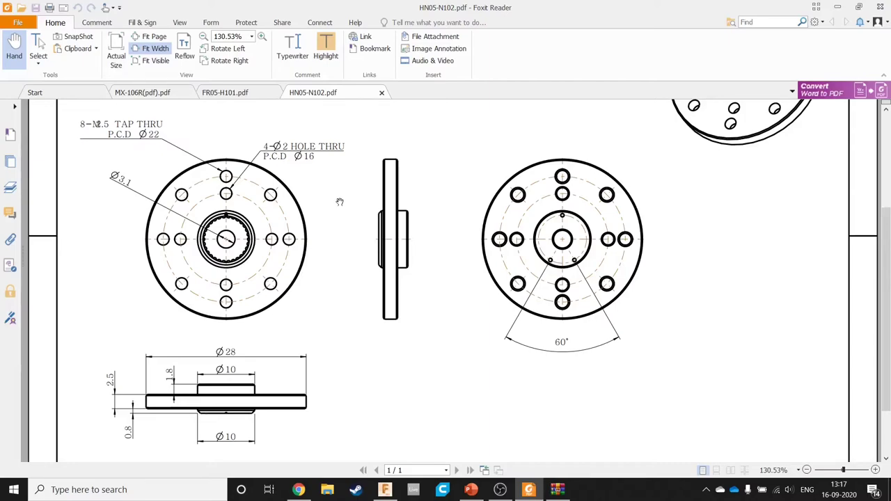
Step: Zoom the MX-106R drawing to 400% on its 8-M2.5 P.C.D Ø22 hole callouts, then return to Fusion
{"action": "left_click_drag", "start_coordinate": [339, 202], "coordinate": [373, 269]}
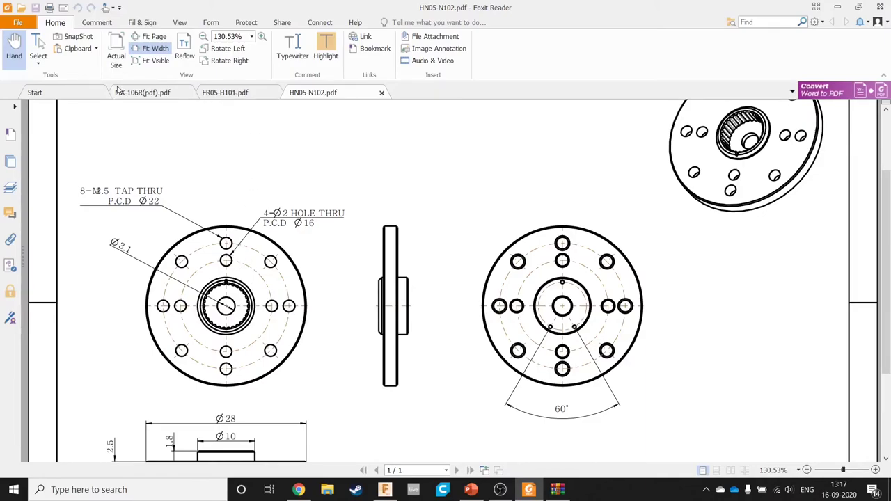
{"action": "left_click", "coordinate": [142, 92]}
{"action": "scroll", "coordinate": [332, 167], "scroll_direction": "up", "scroll_amount": 5, "text": "ctrl"}
{"action": "scroll", "coordinate": [345, 260], "scroll_direction": "up", "scroll_amount": 3}
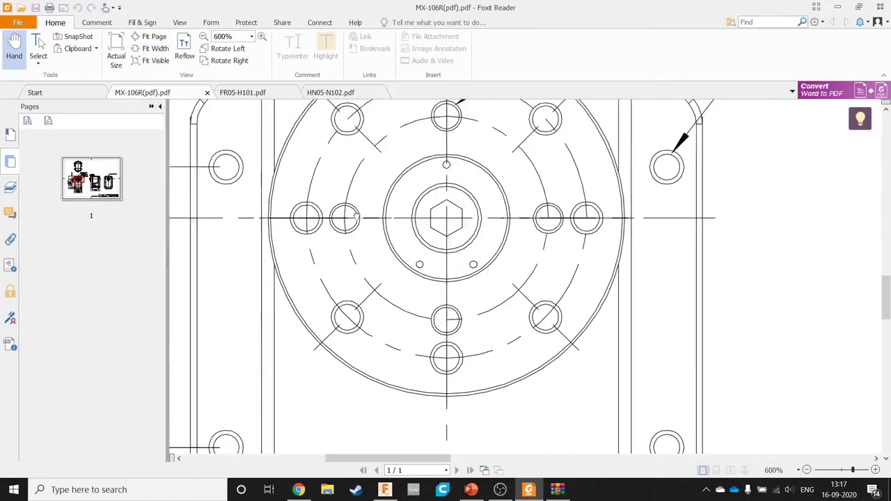
{"action": "scroll", "coordinate": [345, 261], "scroll_direction": "down", "scroll_amount": 1, "text": "ctrl"}
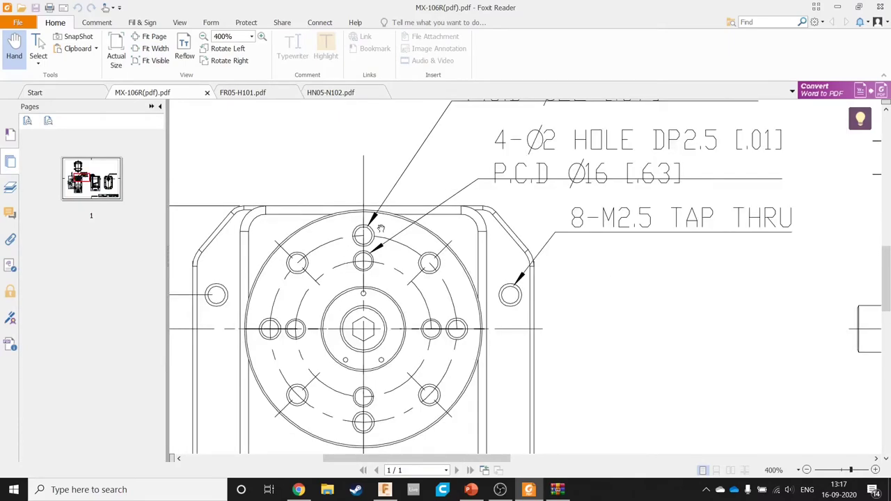
{"action": "mouse_move", "coordinate": [435, 206]}
{"action": "left_mouse_down"}
{"action": "mouse_move", "coordinate": [397, 305]}
{"action": "mouse_move", "coordinate": [399, 293]}
{"action": "left_mouse_up"}
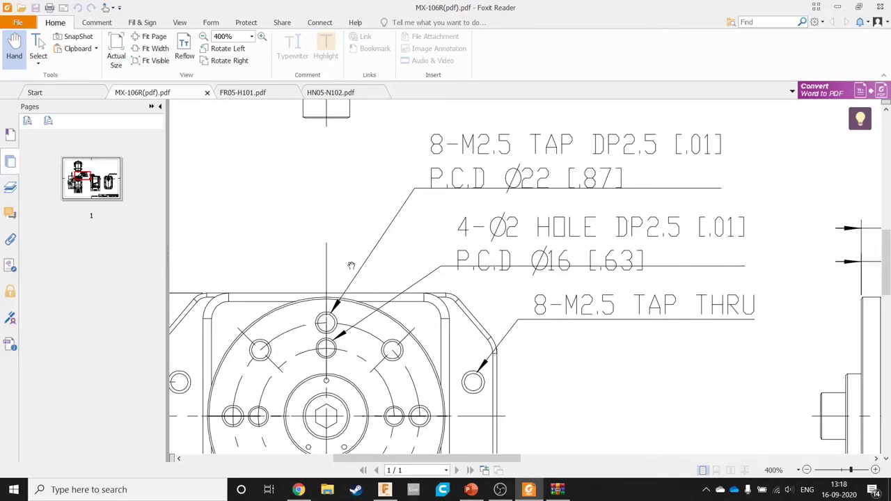
{"action": "left_click_drag", "start_coordinate": [357, 229], "coordinate": [408, 172]}
{"action": "left_click_drag", "start_coordinate": [397, 294], "coordinate": [424, 263]}
{"action": "scroll", "coordinate": [432, 250], "scroll_direction": "up", "scroll_amount": 1}
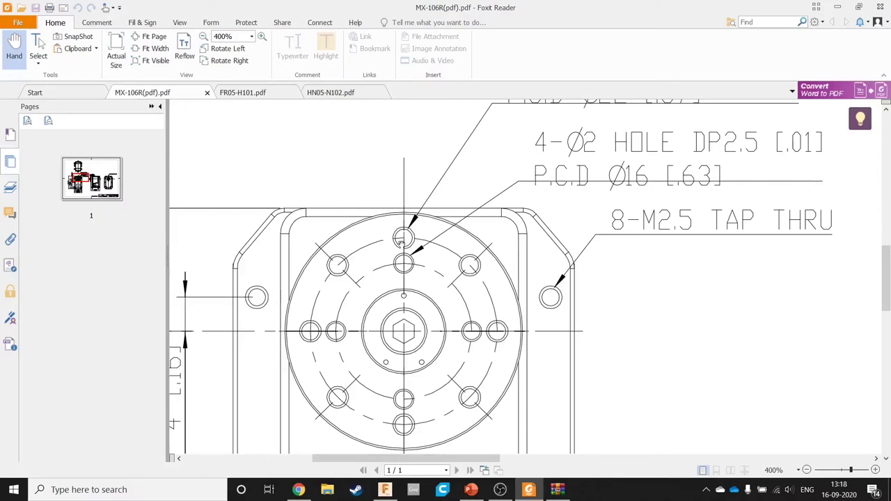
{"action": "key", "text": "alt+Tab"}
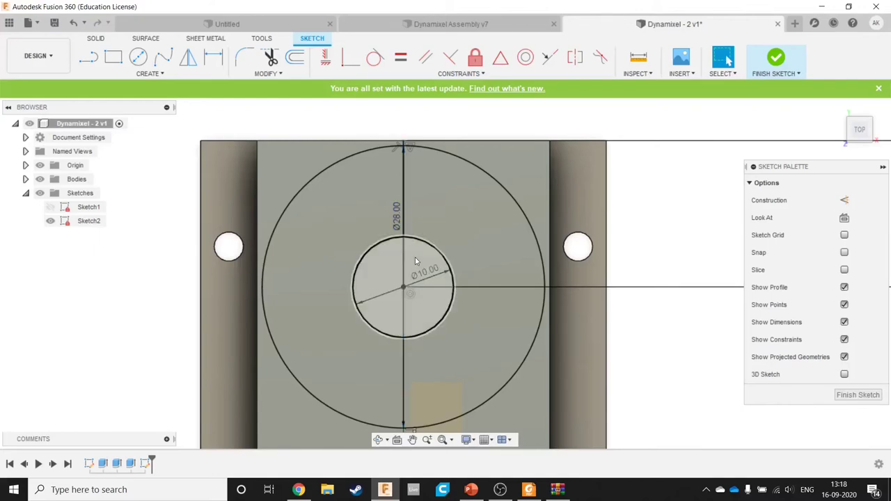
Step: Draw an 11 mm vertical line upward from the circles' centre
{"action": "key", "text": "l"}
{"action": "left_click", "coordinate": [403, 286]}
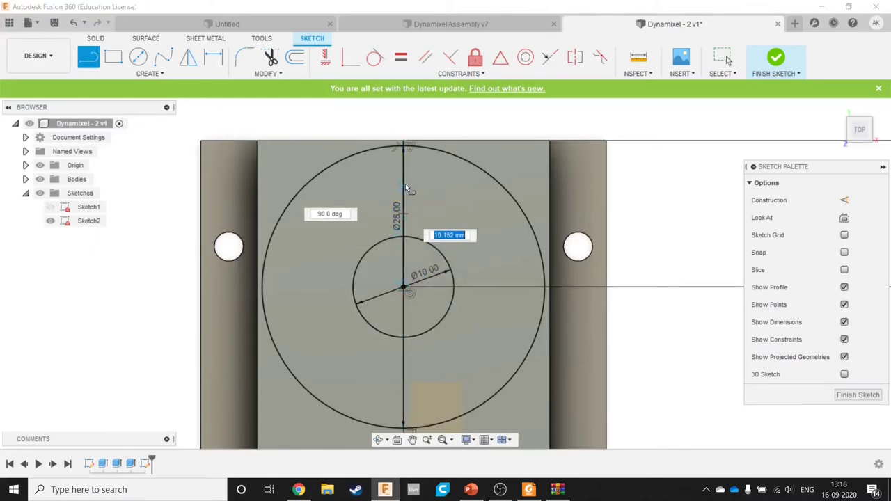
{"action": "type", "text": "1"}
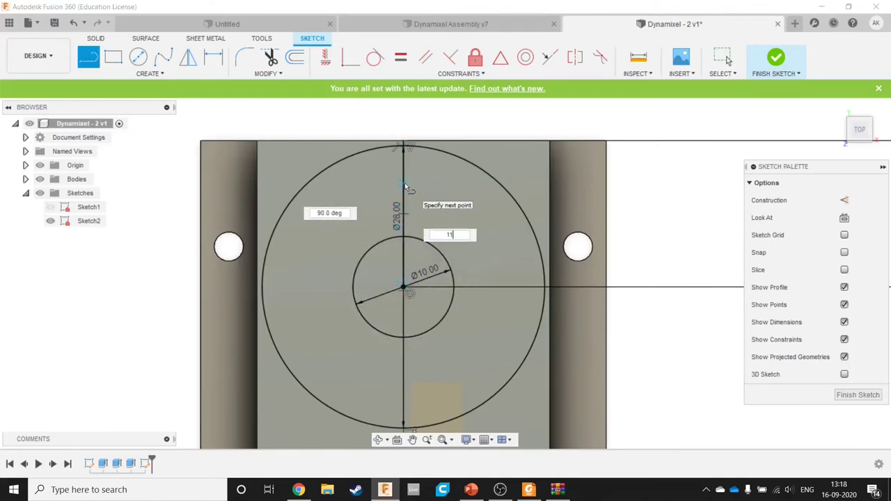
{"action": "type", "text": "1"}
{"action": "key", "text": "Return"}
{"action": "key", "text": "Escape"}
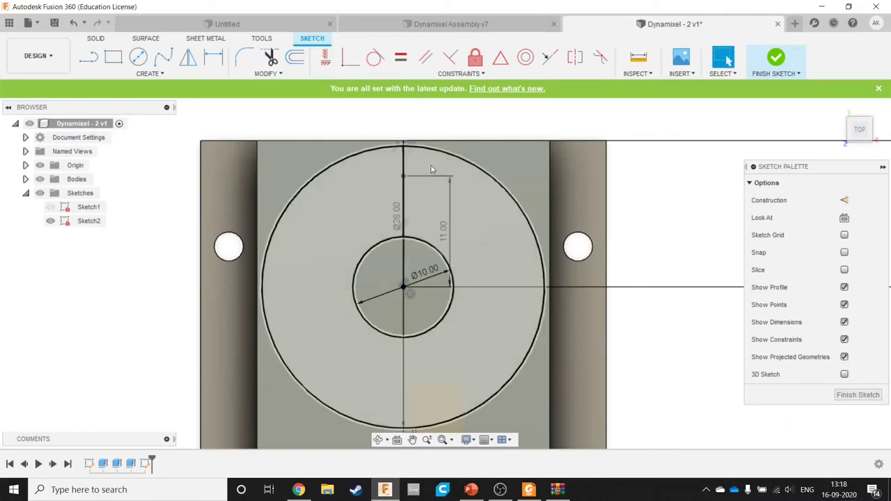
Step: Place a Ø2.9 mm circle on the line's top end and make the line construction geometry
{"action": "key", "text": "c"}
{"action": "left_click", "coordinate": [404, 177]}
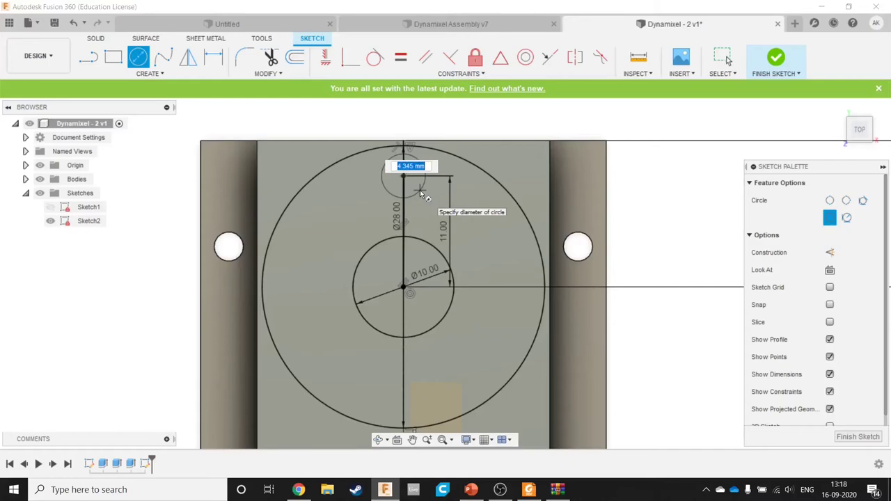
{"action": "type", "text": "2.9"}
{"action": "key", "text": "Tab"}
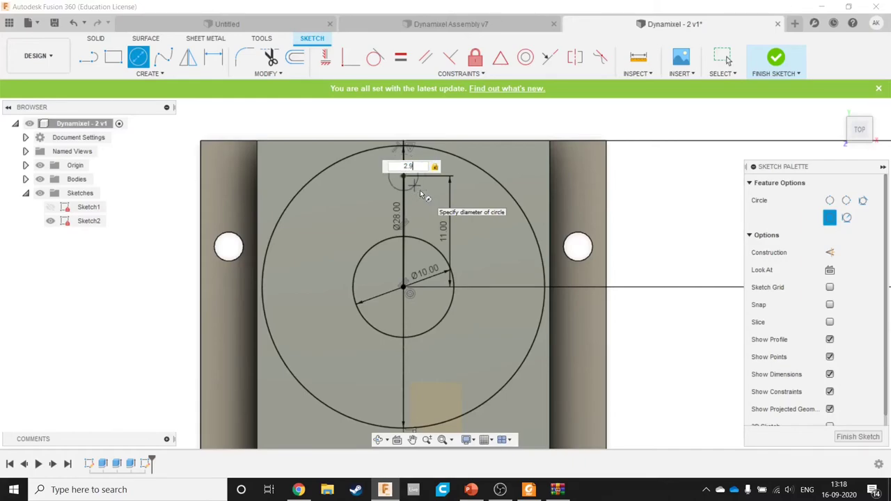
{"action": "key", "text": "Return"}
{"action": "key", "text": "Escape"}
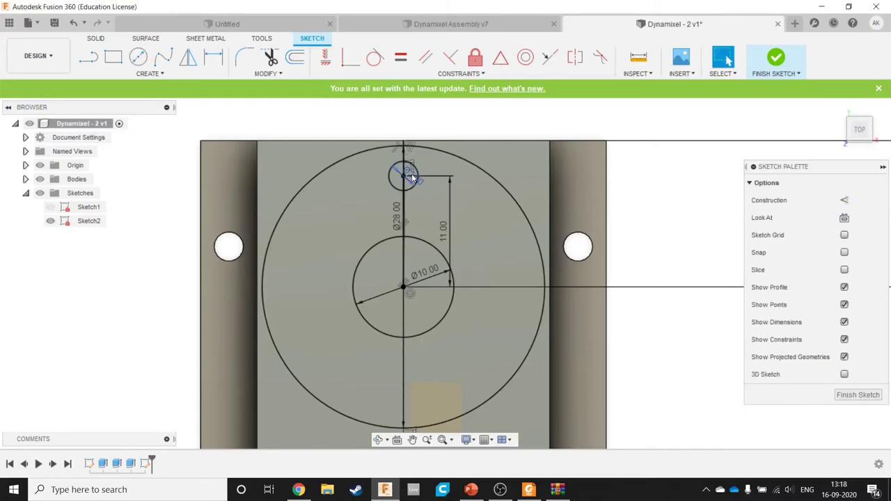
{"action": "left_click_drag", "start_coordinate": [412, 178], "coordinate": [529, 123]}
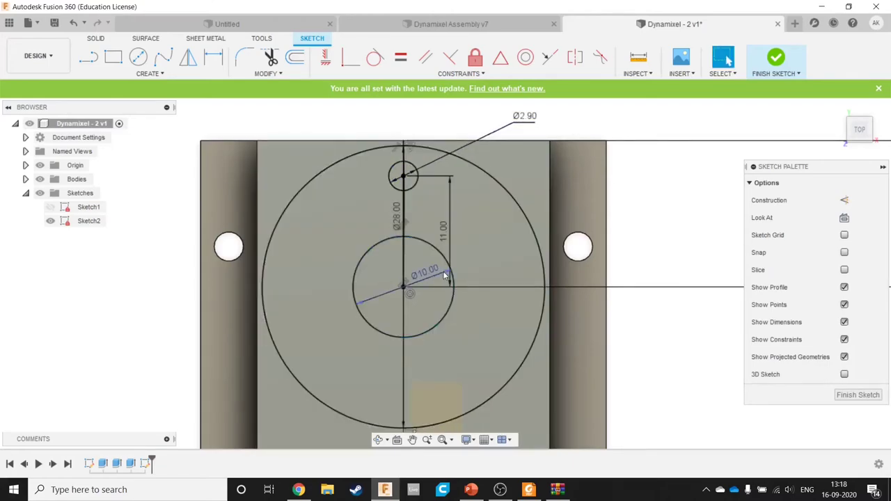
{"action": "left_click", "coordinate": [404, 206]}
{"action": "key", "text": "x"}
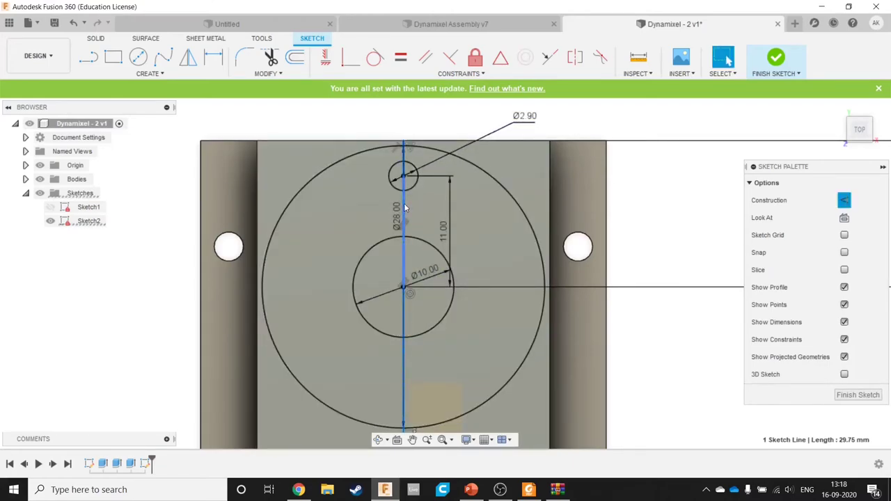
{"action": "key", "text": "Escape"}
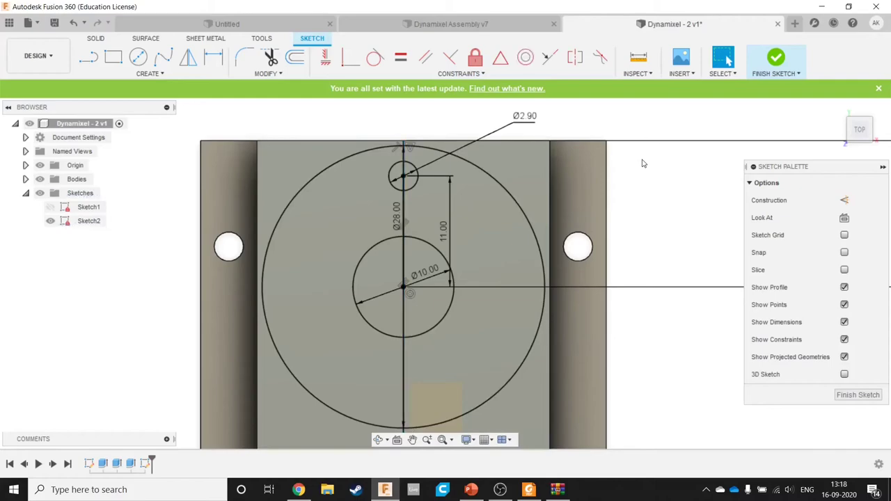
Step: Circularly pattern the Ø2.9 mm circle around the centre with a quantity of 8
{"action": "left_click", "coordinate": [158, 74]}
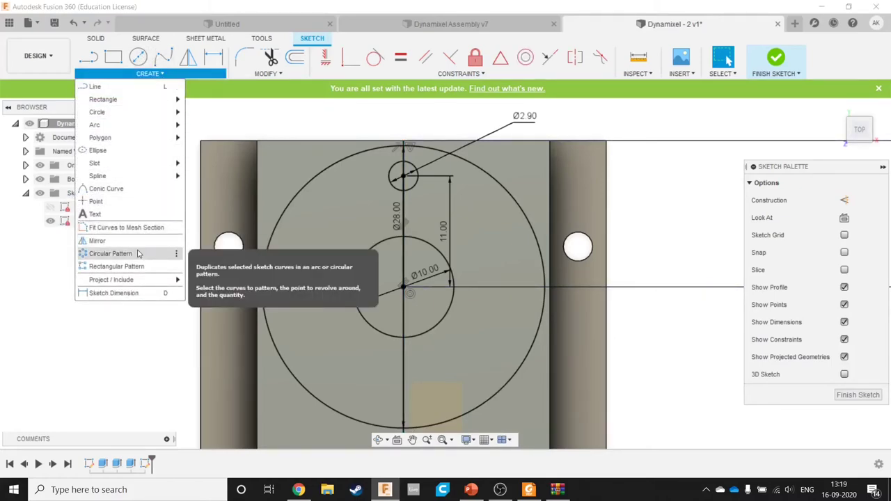
{"action": "left_click", "coordinate": [174, 254]}
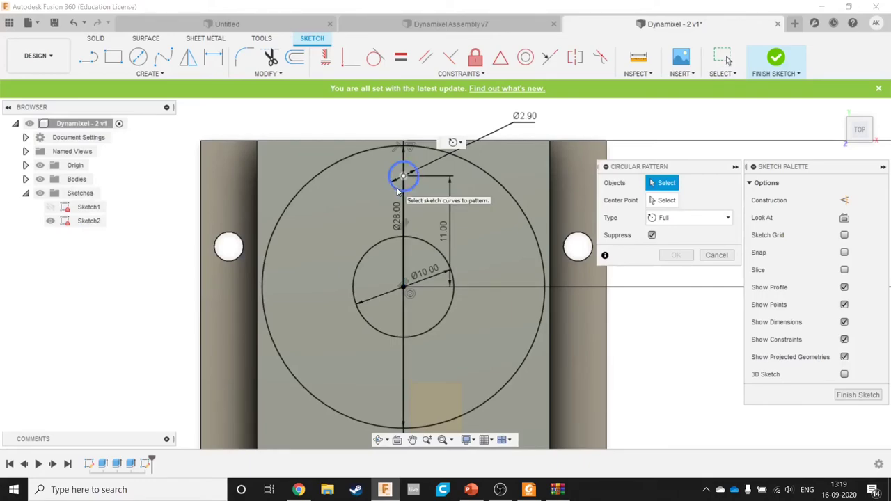
{"action": "left_click", "coordinate": [399, 191]}
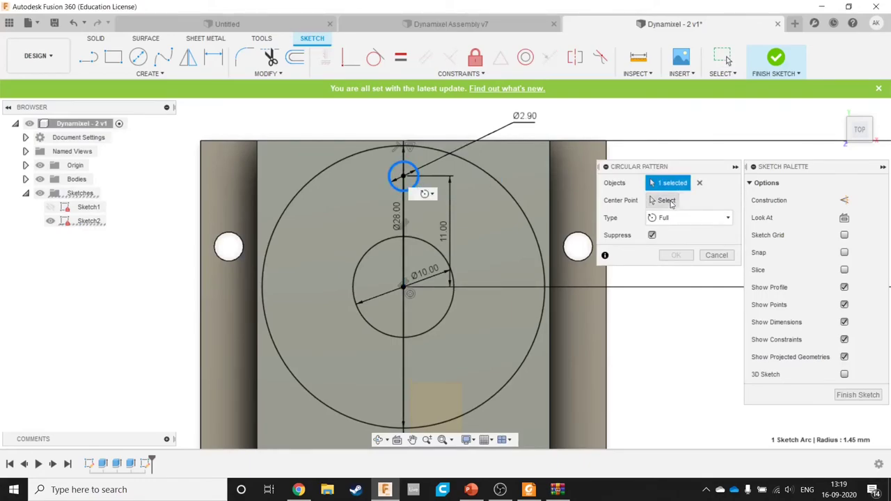
{"action": "left_click", "coordinate": [663, 203]}
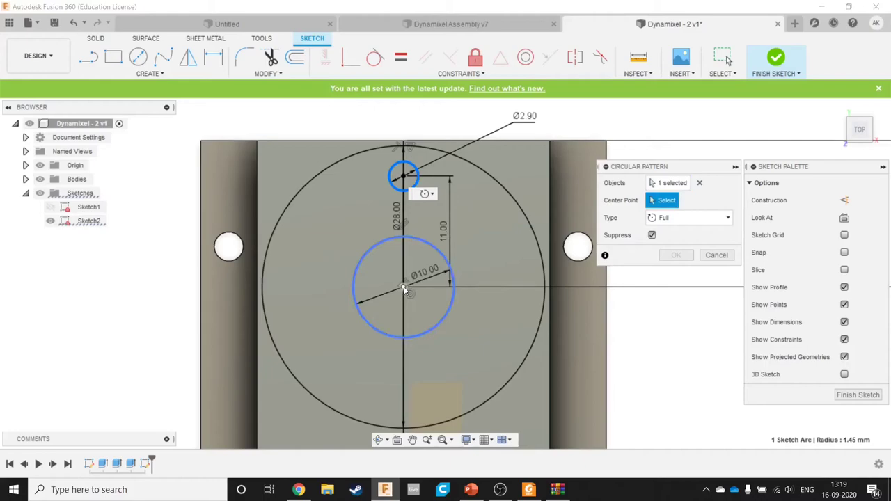
{"action": "left_click", "coordinate": [404, 286]}
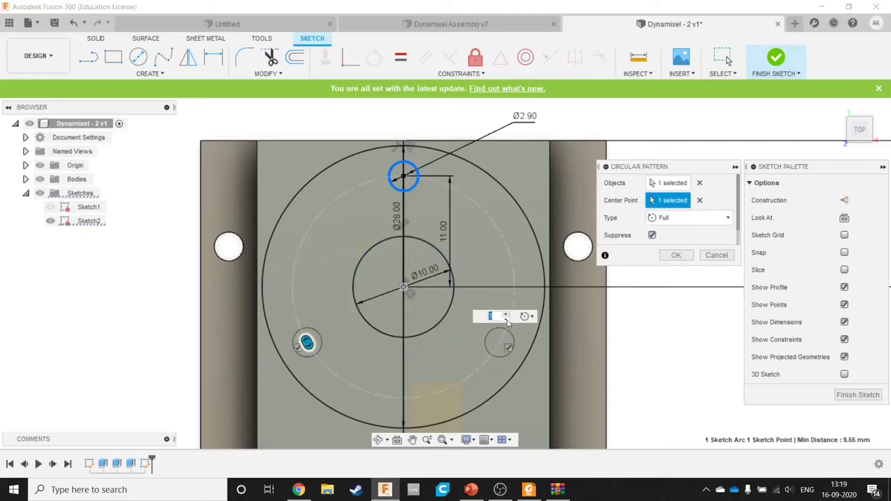
{"action": "left_click", "coordinate": [507, 314]}
{"action": "left_click", "coordinate": [506, 316]}
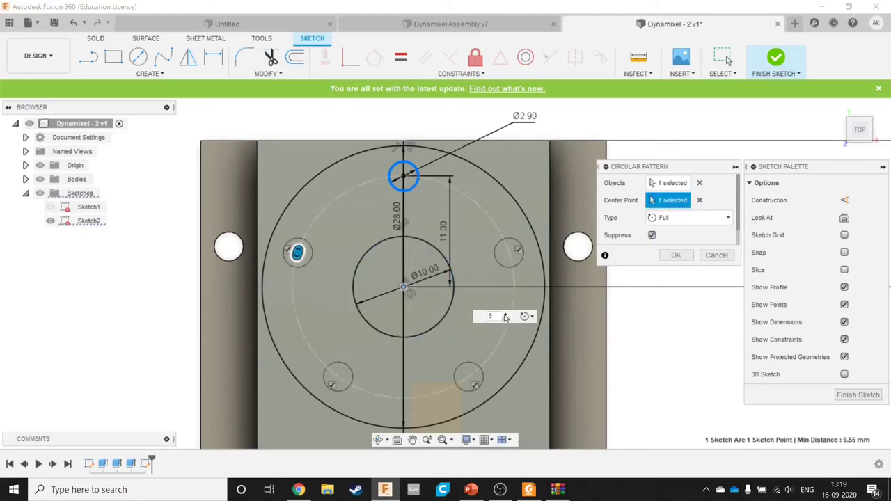
{"action": "left_click", "coordinate": [507, 316]}
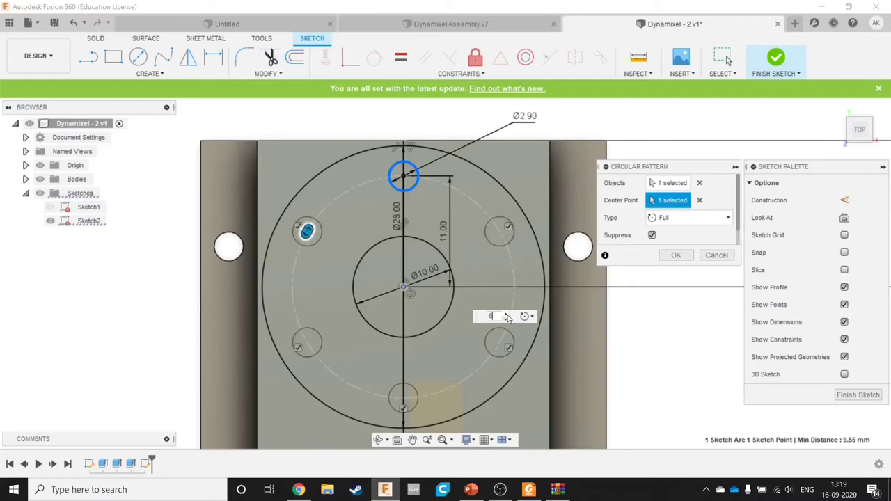
{"action": "left_click", "coordinate": [506, 314]}
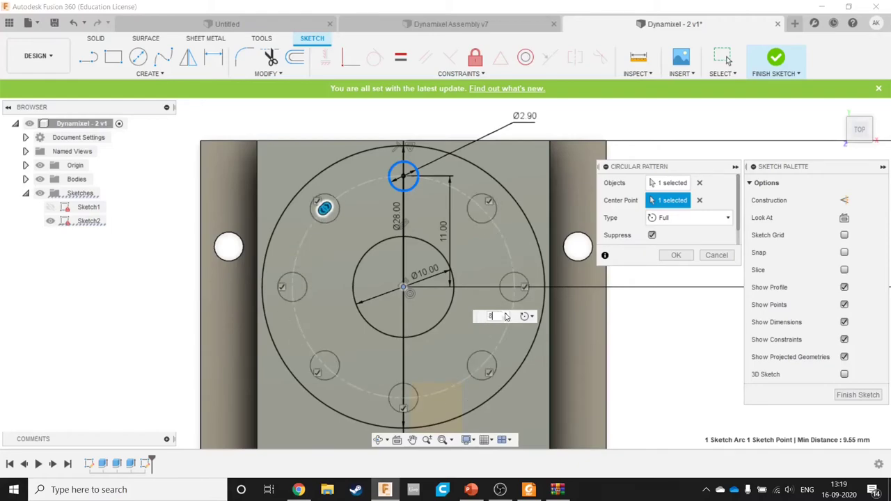
{"action": "left_click", "coordinate": [684, 262]}
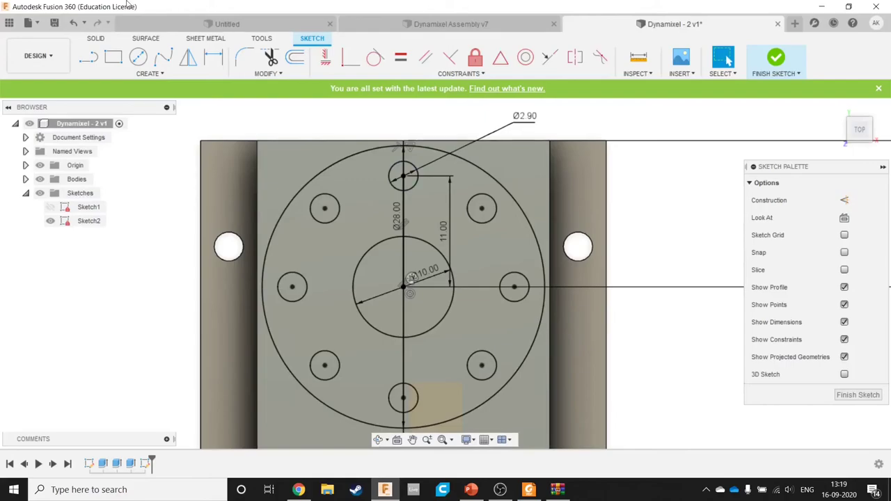
Step: Scroll the MX-106R drawing up to the 4-Ø2 HOLE P.C.D Ø16 callout
{"action": "key", "text": "alt+Tab"}
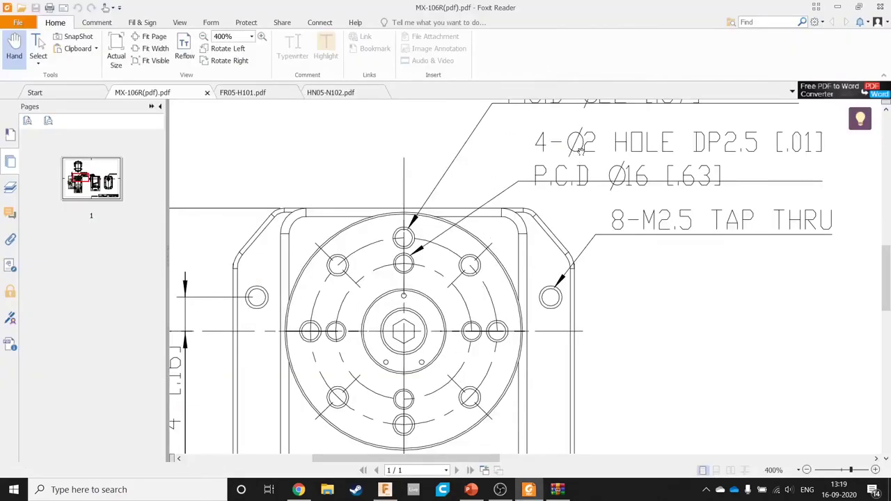
{"action": "scroll", "coordinate": [579, 149], "scroll_direction": "up", "scroll_amount": 3}
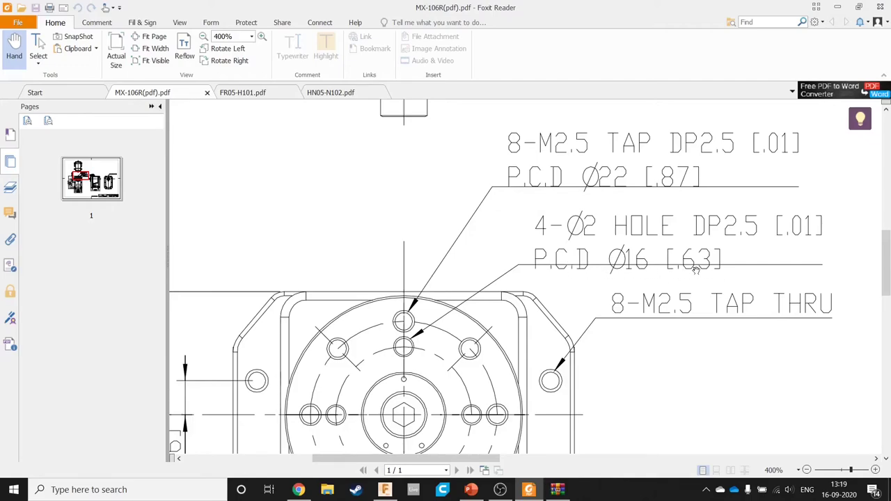
Step: Draw an 8 mm vertical line up from the sketch centre
{"action": "key", "text": "alt+Tab"}
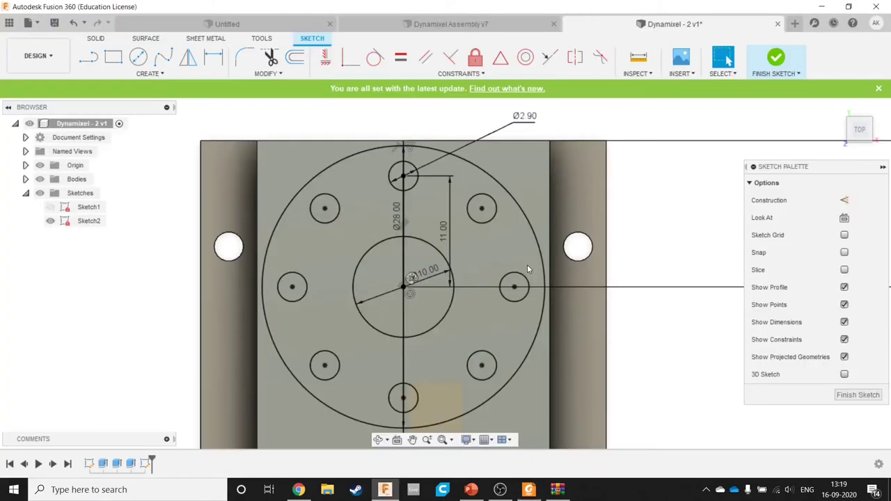
{"action": "key", "text": "l"}
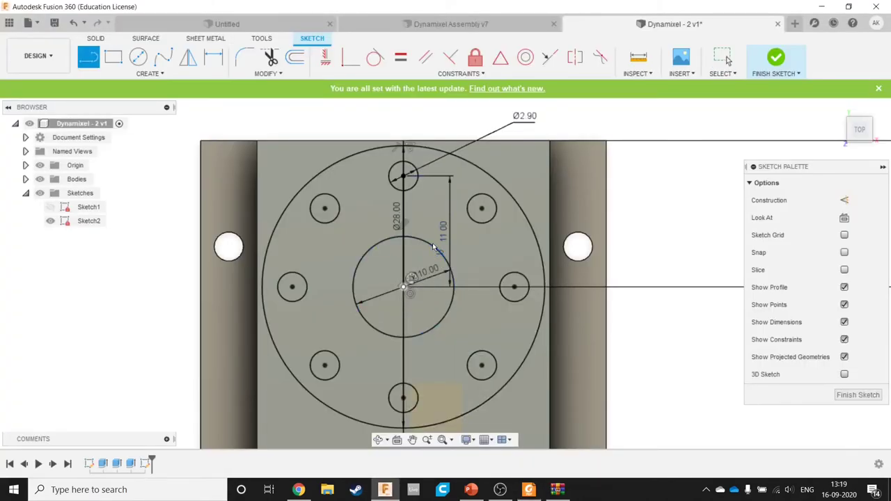
{"action": "left_click", "coordinate": [404, 287]}
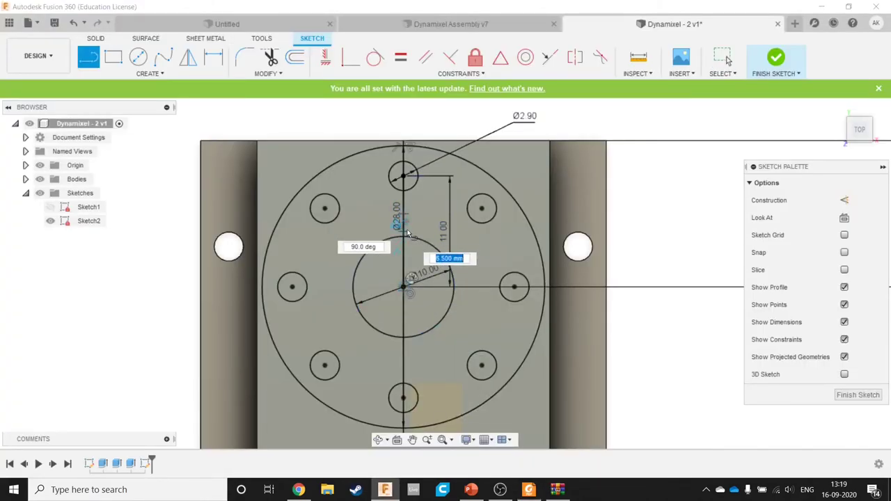
{"action": "type", "text": "8"}
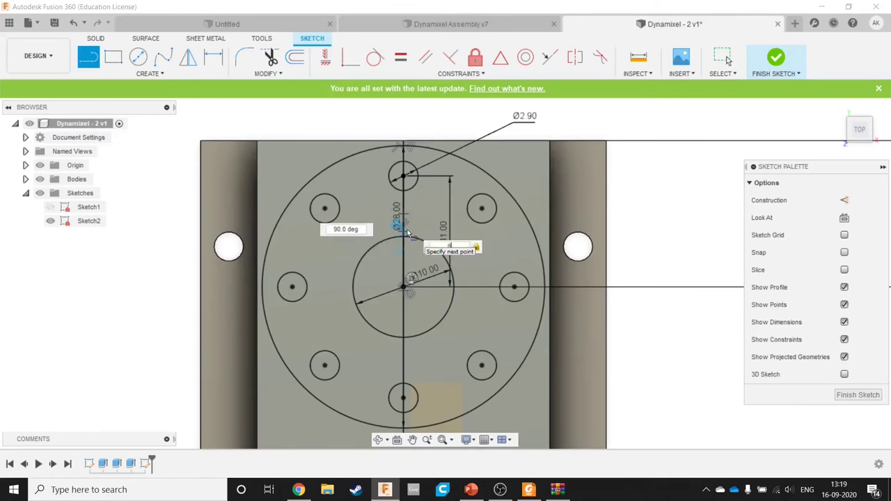
{"action": "key", "text": "Return"}
{"action": "key", "text": "Escape"}
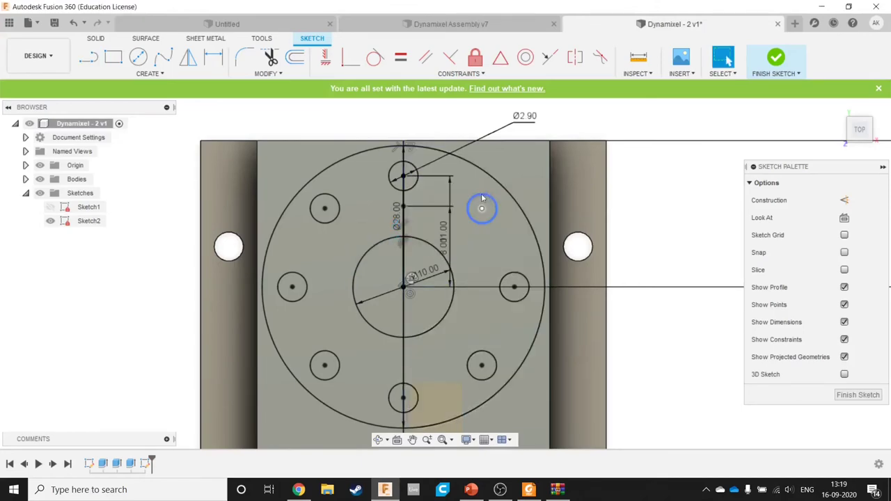
Step: Add a Ø2 mm circle at the 8 mm line's top end
{"action": "key", "text": "c"}
{"action": "left_click", "coordinate": [412, 220]}
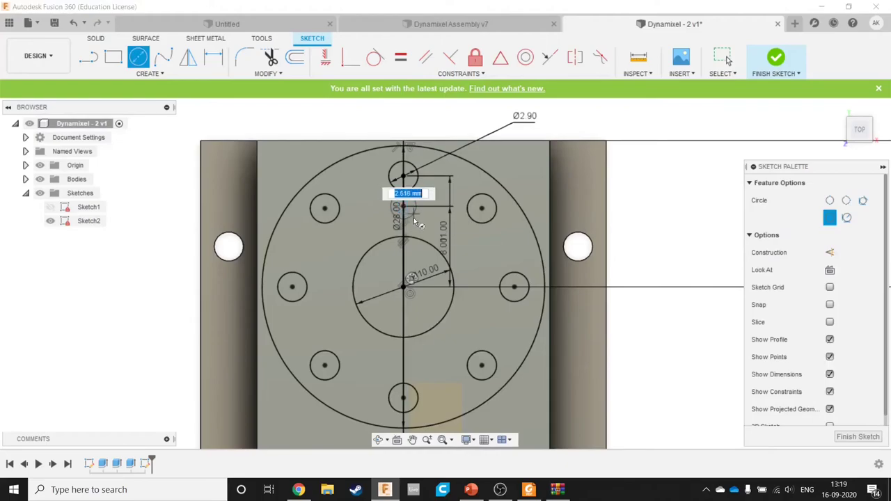
{"action": "type", "text": "2"}
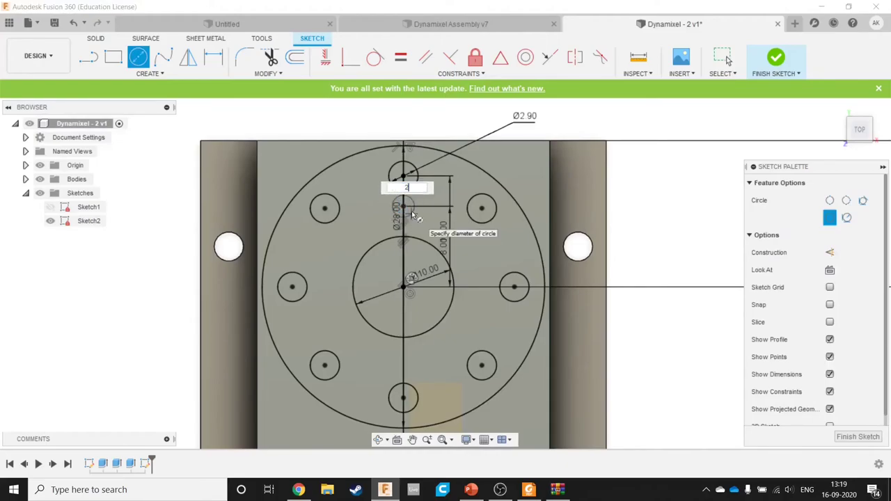
{"action": "key", "text": "Return"}
{"action": "key", "text": "Escape"}
{"action": "key", "text": "alt+Tab"}
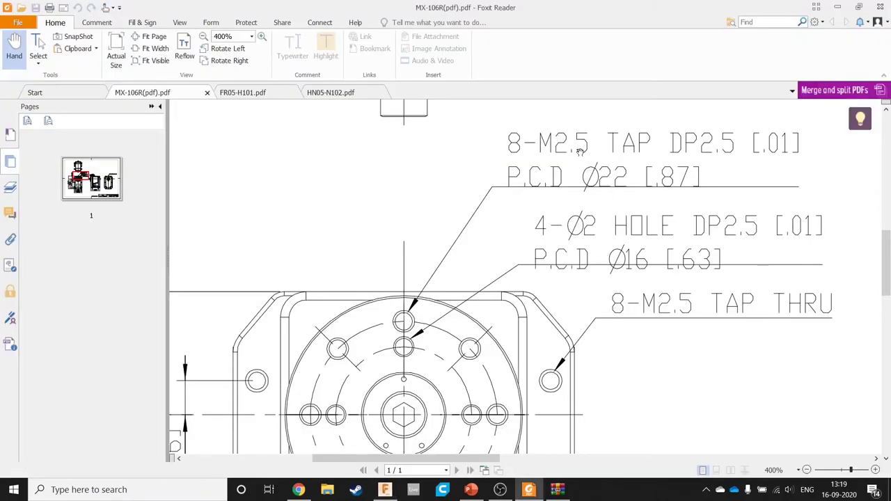
{"action": "key", "text": "alt+Tab"}
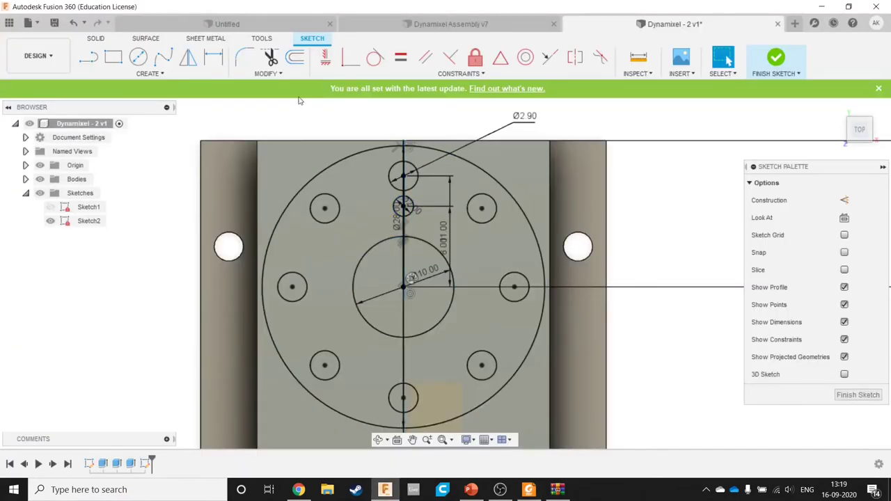
Step: Circularly pattern the Ø2 mm circle around the sketch origin with a quantity of 4
{"action": "left_click", "coordinate": [149, 73]}
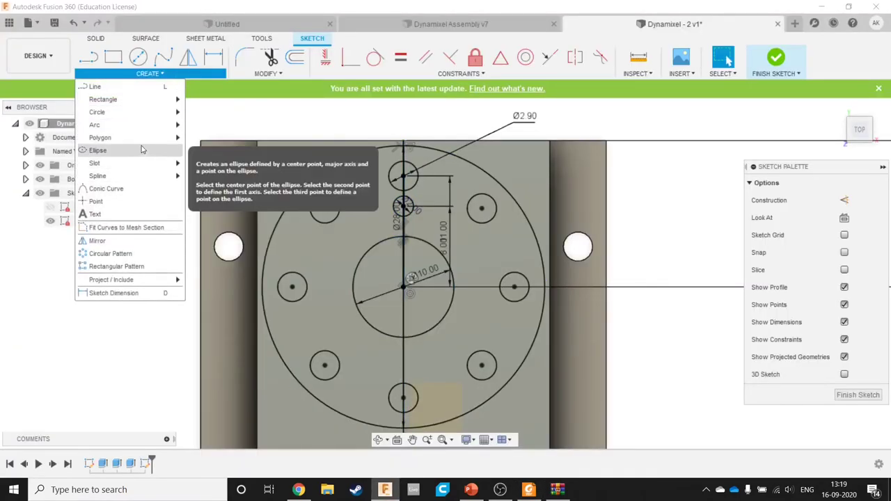
{"action": "left_click", "coordinate": [110, 253]}
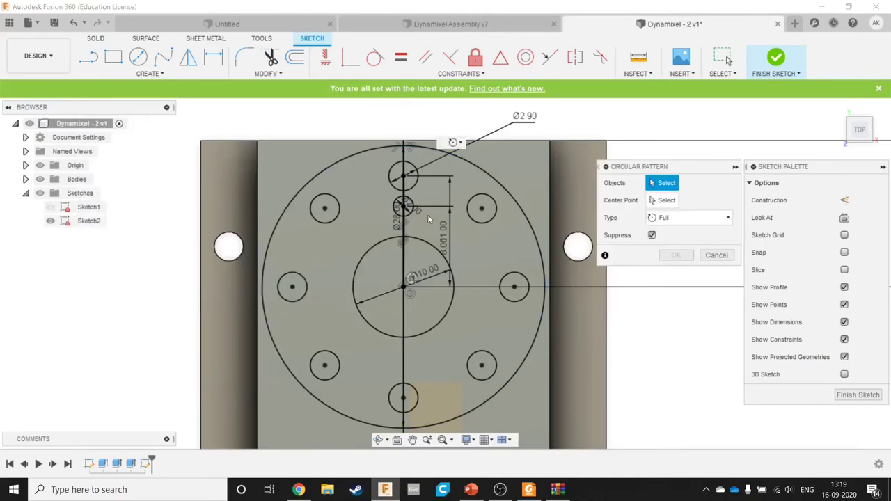
{"action": "scroll", "coordinate": [420, 228], "scroll_direction": "down", "scroll_amount": 2}
{"action": "scroll", "coordinate": [420, 228], "scroll_direction": "up", "scroll_amount": 3}
{"action": "left_click", "coordinate": [403, 183]}
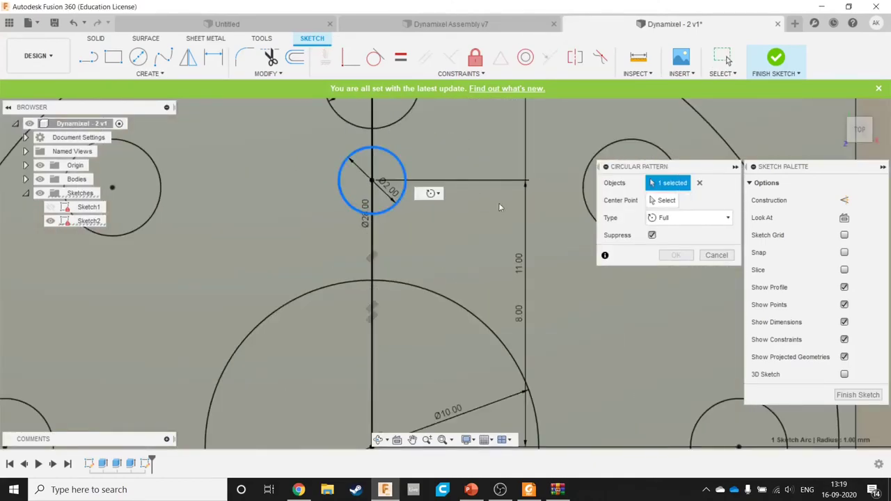
{"action": "left_click", "coordinate": [654, 201]}
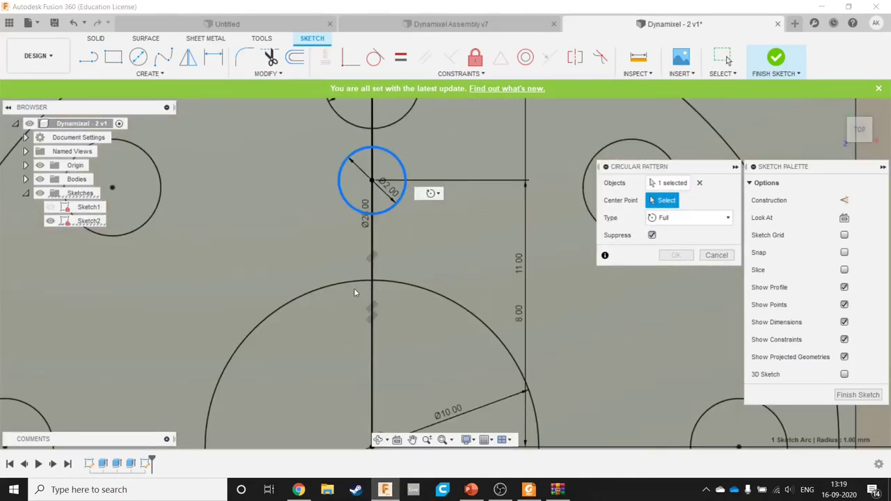
{"action": "scroll", "coordinate": [354, 292], "scroll_direction": "down", "scroll_amount": 2}
{"action": "scroll", "coordinate": [354, 293], "scroll_direction": "down", "scroll_amount": 1}
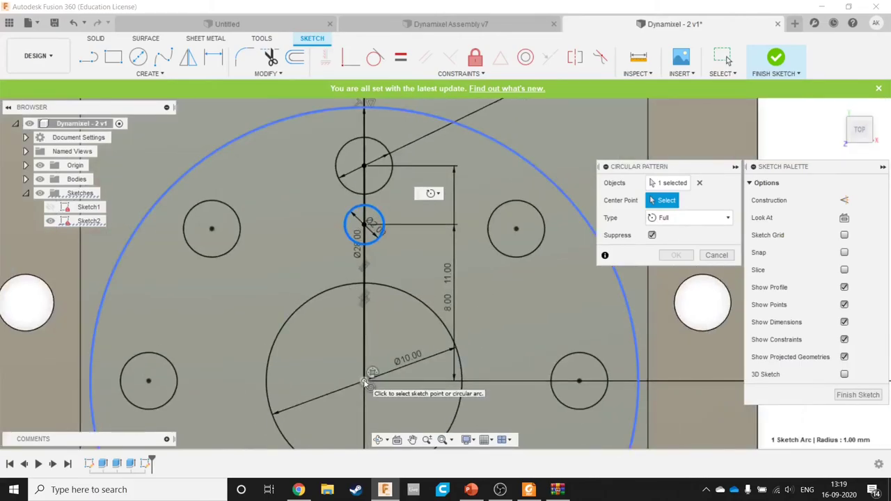
{"action": "left_click", "coordinate": [363, 378]}
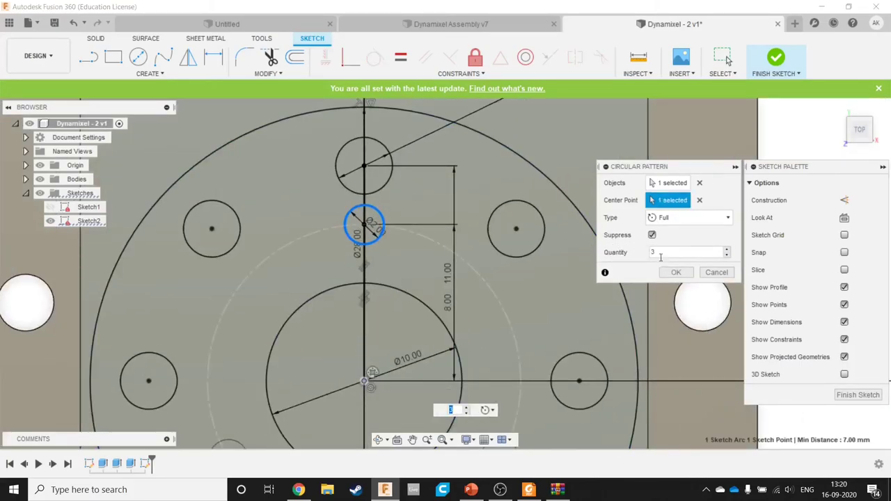
{"action": "left_click", "coordinate": [708, 255]}
{"action": "left_click", "coordinate": [729, 251]}
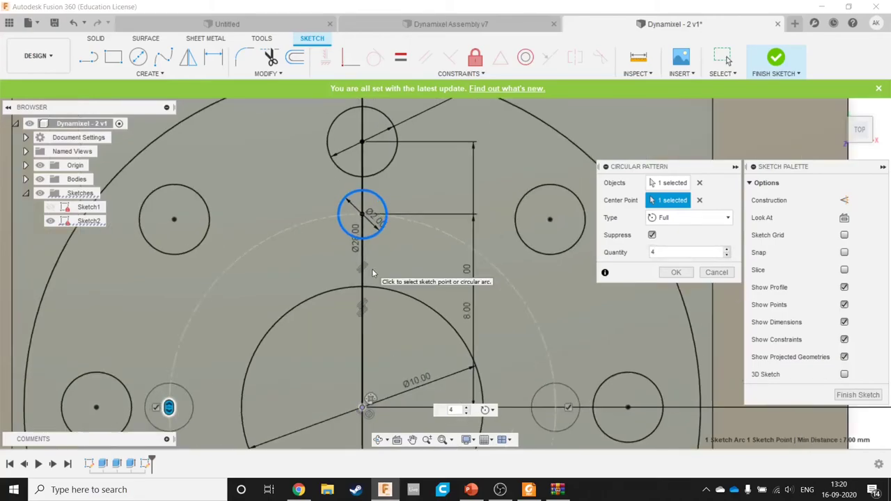
{"action": "scroll", "coordinate": [371, 276], "scroll_direction": "down", "scroll_amount": 3}
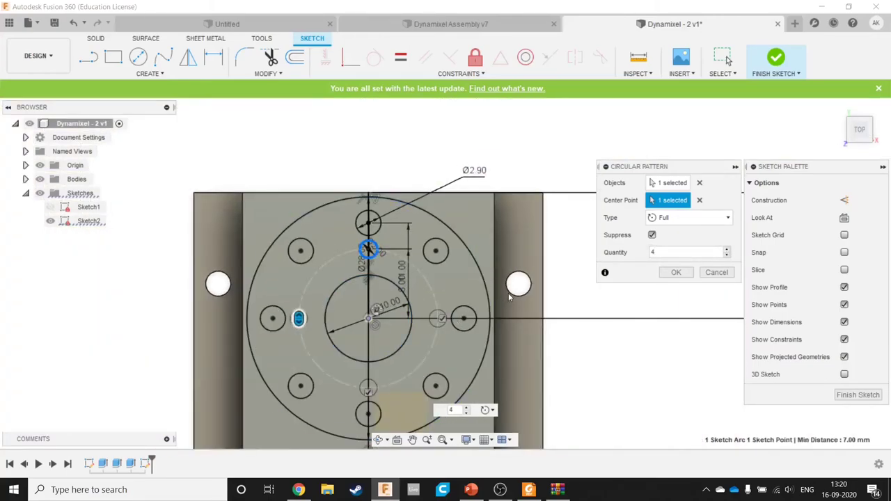
{"action": "left_click", "coordinate": [676, 272]}
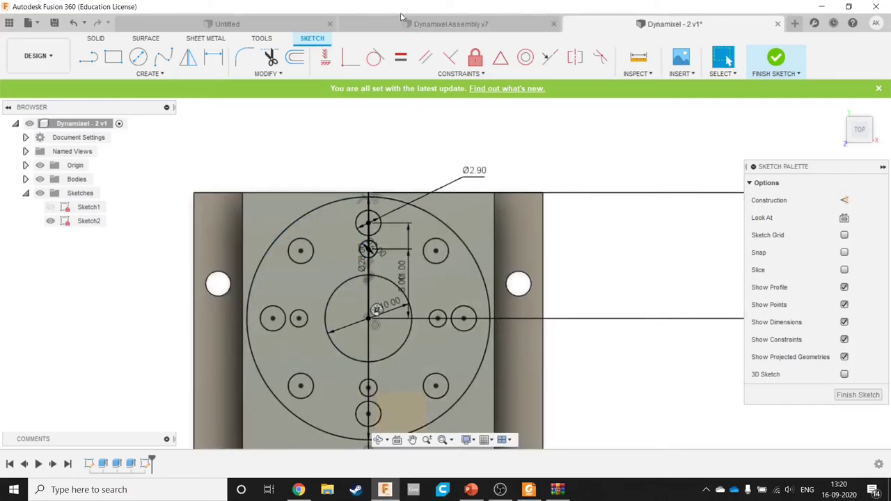
Step: Snap Fusion 360 to the left half with the MX-106R drawing filling the right half
{"action": "left_click_drag", "start_coordinate": [402, 16], "coordinate": [198, 181]}
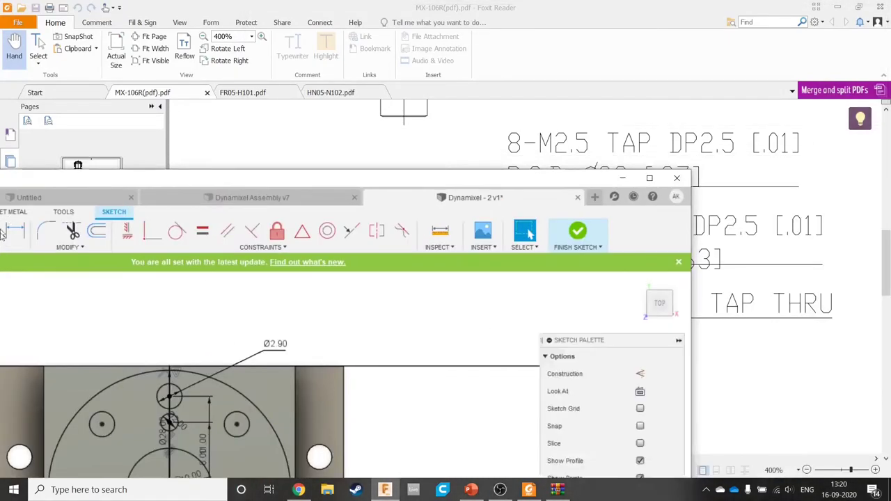
{"action": "left_click_drag", "start_coordinate": [2, 234], "coordinate": [0, 235]}
{"action": "left_click", "coordinate": [794, 167]}
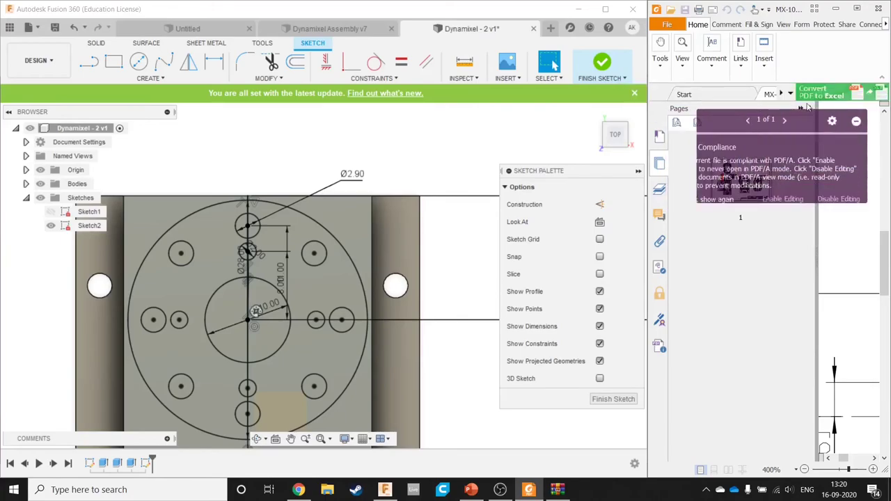
Step: Dismiss the PDF/A notice and hide the page thumbnails to enlarge the drawing
{"action": "left_click", "coordinate": [857, 121]}
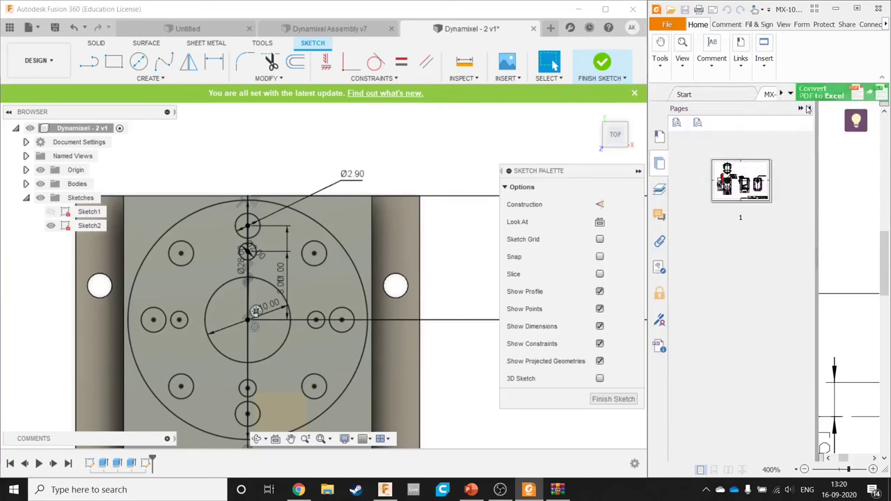
{"action": "left_click", "coordinate": [809, 110]}
{"action": "scroll", "coordinate": [681, 386], "scroll_direction": "up", "scroll_amount": 2}
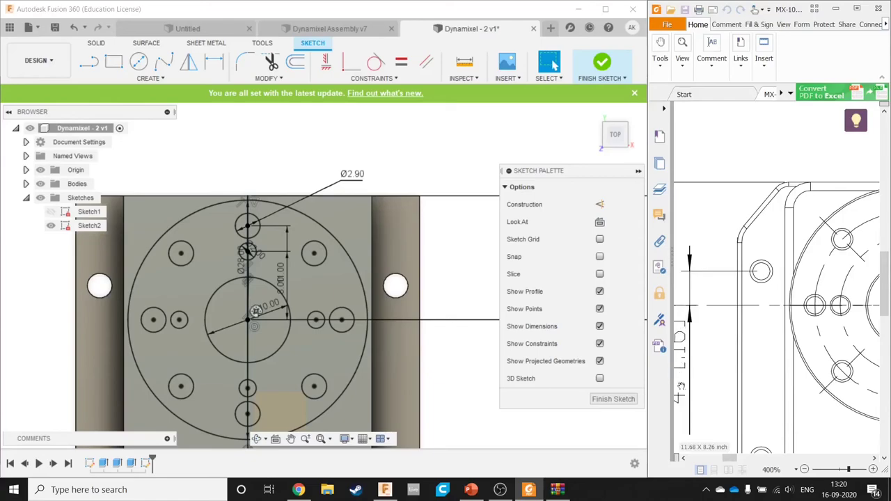
{"action": "scroll", "coordinate": [738, 446], "scroll_direction": "down", "scroll_amount": 1}
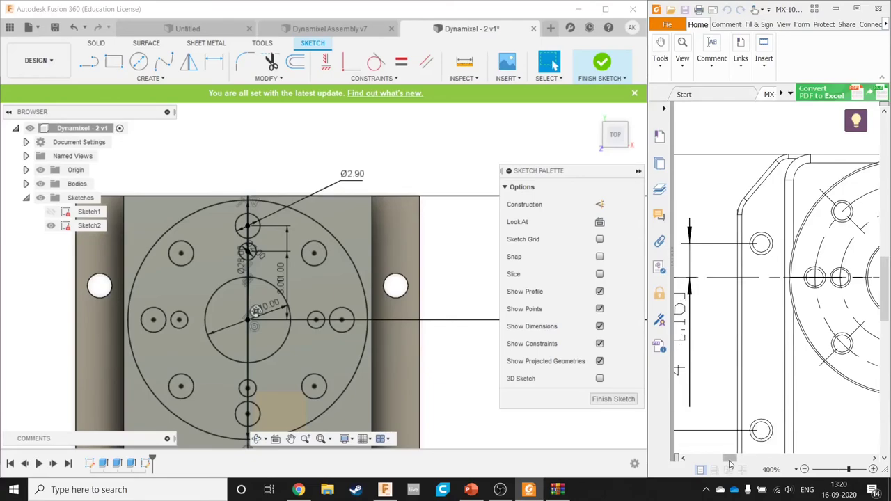
{"action": "left_click_drag", "start_coordinate": [729, 465], "coordinate": [742, 459]}
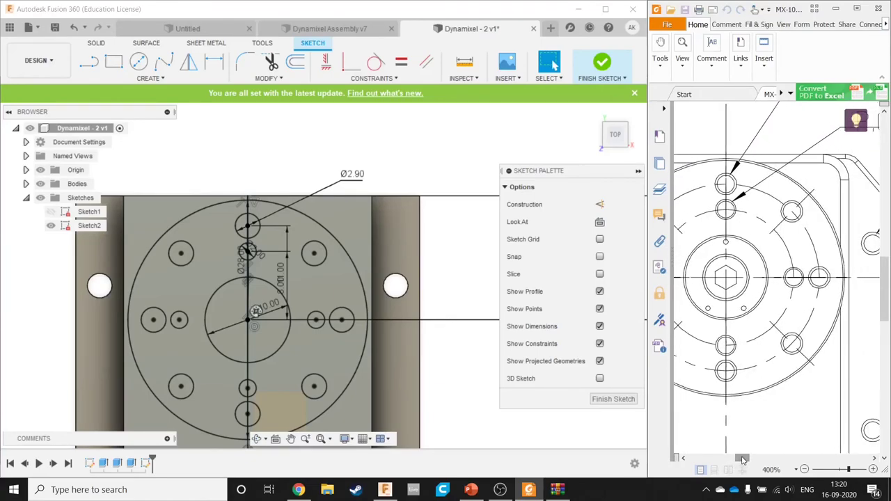
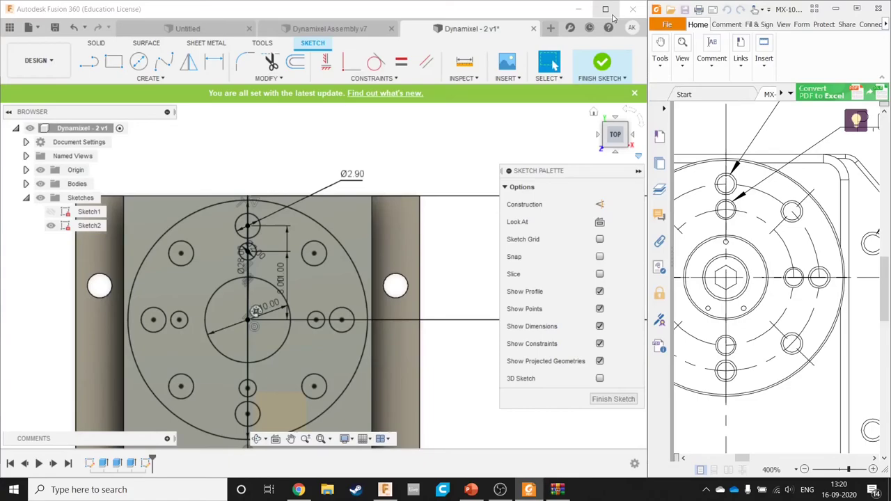
Step: Maximize Foxit Reader and check the MX-106R side view's 3 and 2.5 thickness dimensions
{"action": "left_click", "coordinate": [857, 8]}
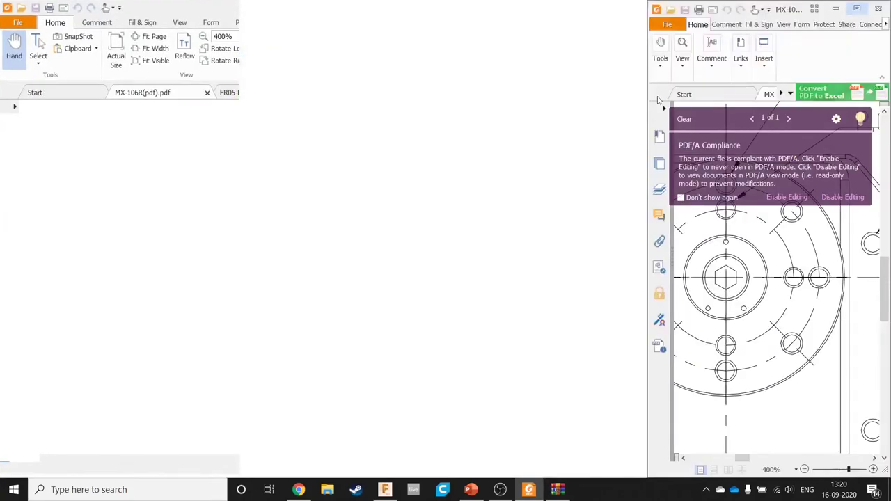
{"action": "scroll", "coordinate": [464, 387], "scroll_direction": "up", "scroll_amount": 1}
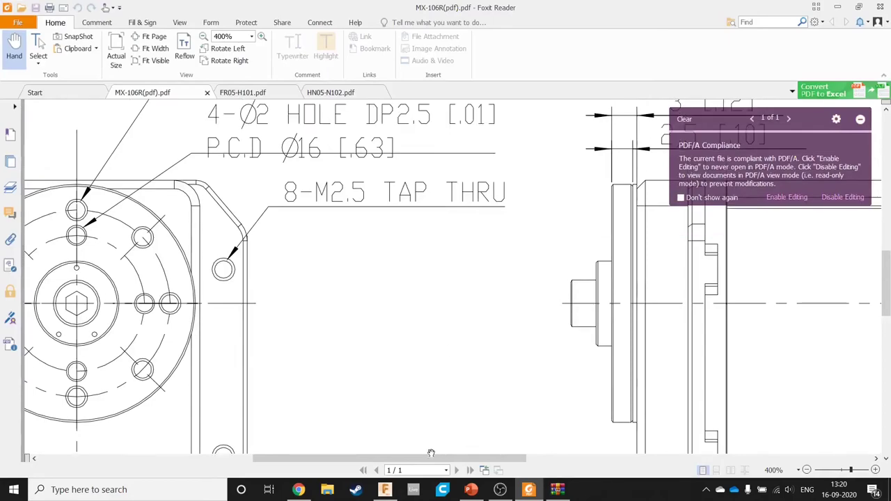
{"action": "left_click_drag", "start_coordinate": [431, 457], "coordinate": [497, 458]}
{"action": "scroll", "coordinate": [474, 326], "scroll_direction": "up", "scroll_amount": 1}
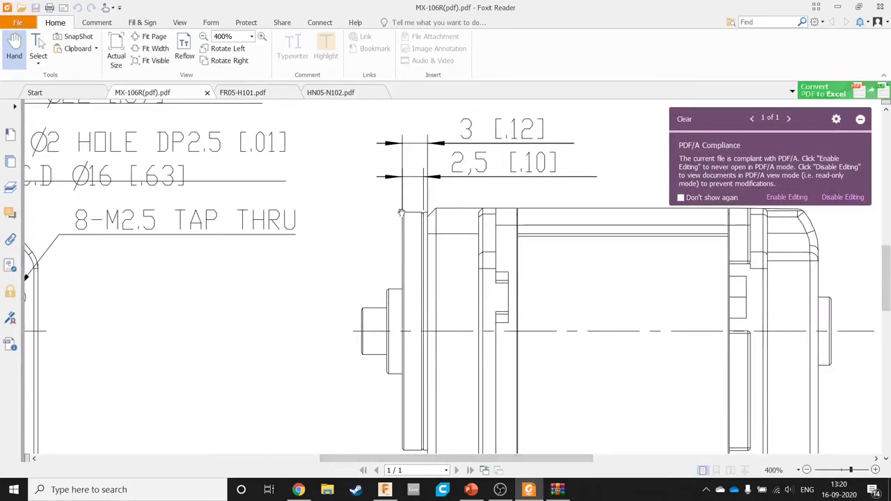
{"action": "key", "text": "alt+Tab"}
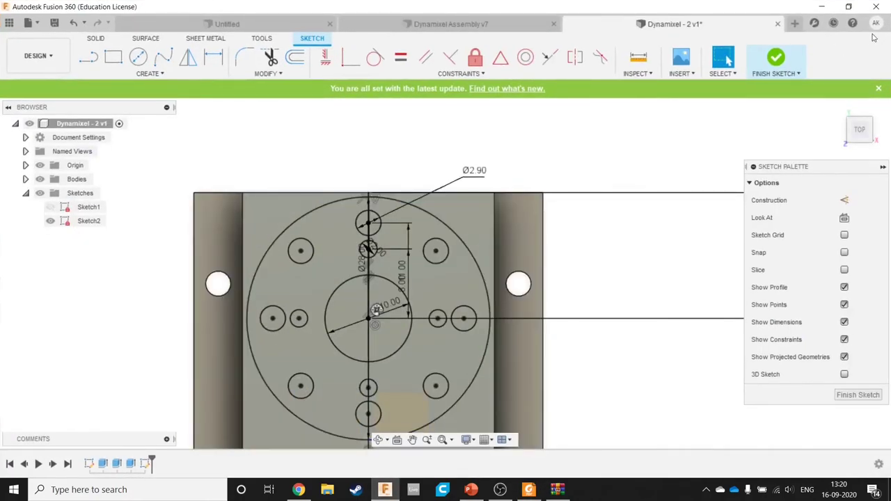
Step: Finish the sketch, then trial-select the ring and centre circle profiles and clear the selection
{"action": "left_click", "coordinate": [778, 57]}
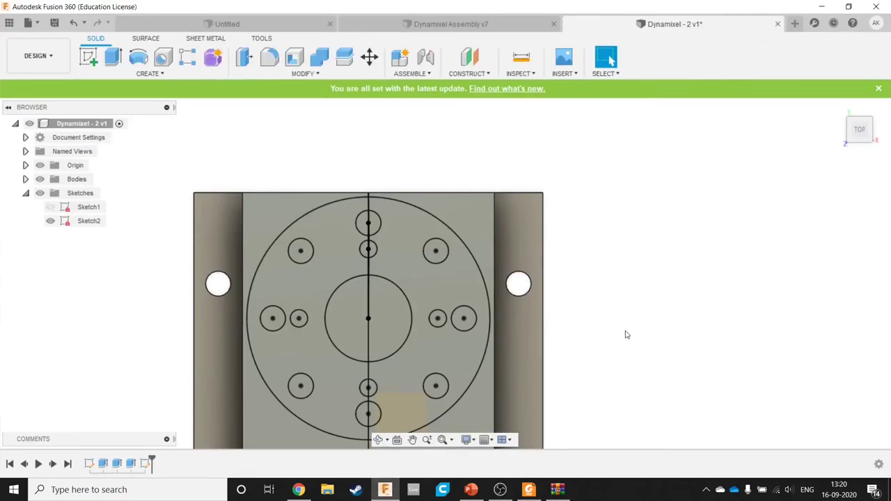
{"action": "left_click", "coordinate": [458, 357]}
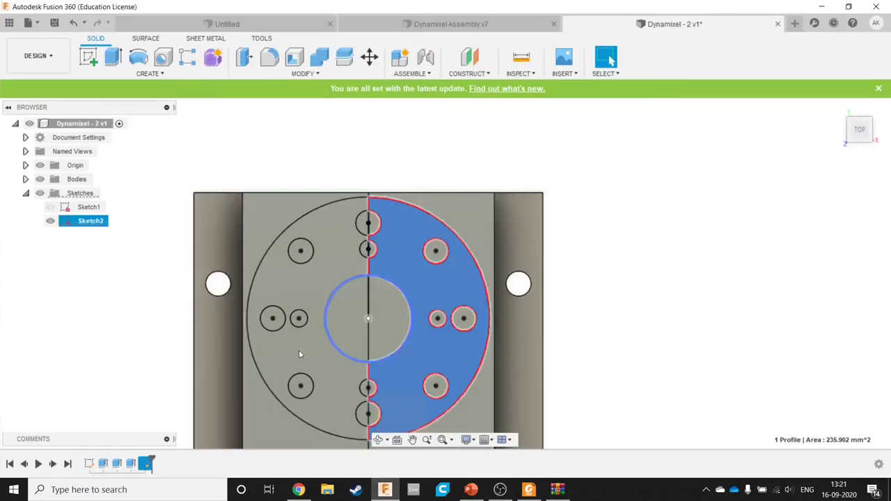
{"action": "left_click", "coordinate": [299, 354], "text": "ctrl"}
{"action": "left_click", "coordinate": [345, 322], "text": "ctrl"}
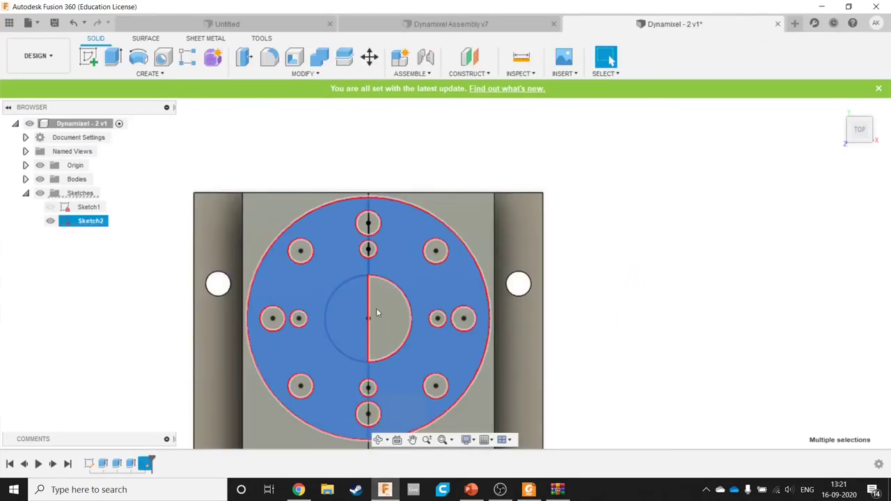
{"action": "left_click", "coordinate": [388, 328]}
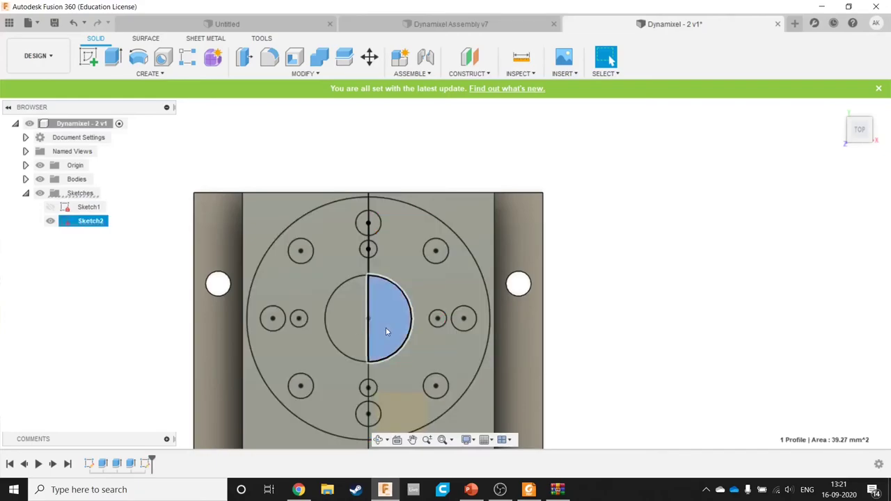
{"action": "left_click", "coordinate": [667, 221]}
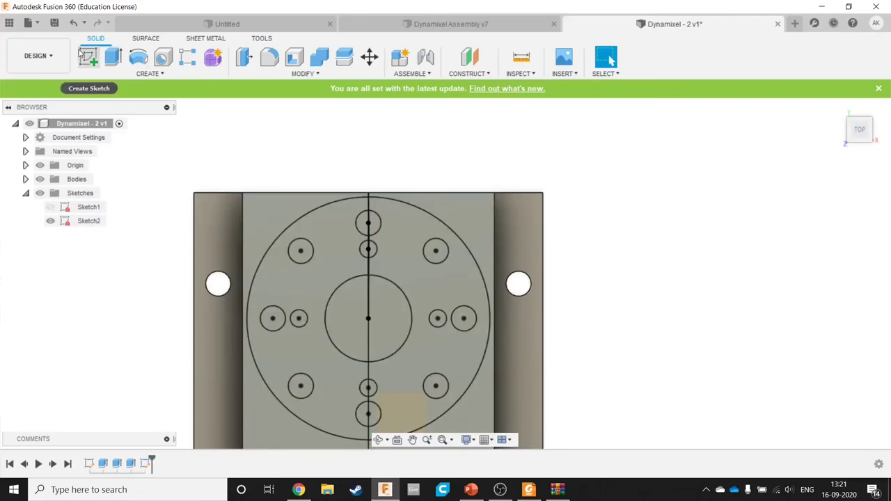
Step: Extrude the ring halves and centre circle profile 3 mm as a new body
{"action": "left_click", "coordinate": [113, 56]}
{"action": "left_click", "coordinate": [428, 299]}
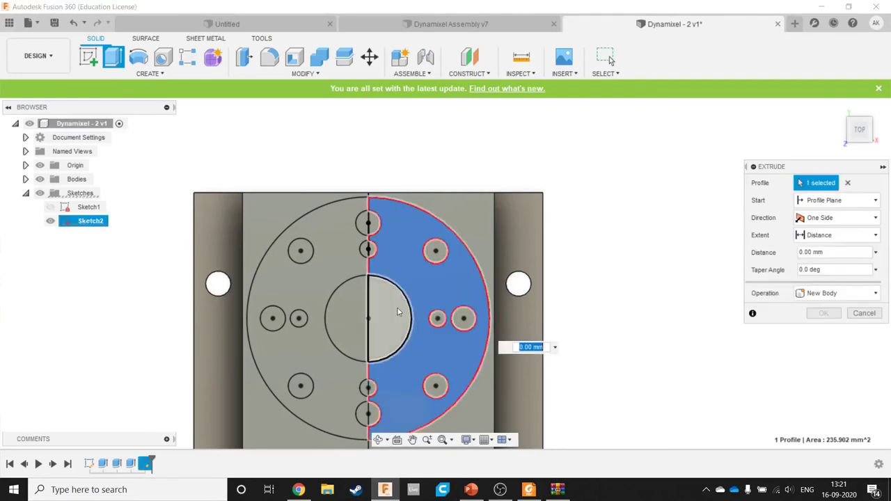
{"action": "left_click", "coordinate": [398, 312]}
{"action": "left_click", "coordinate": [309, 239]}
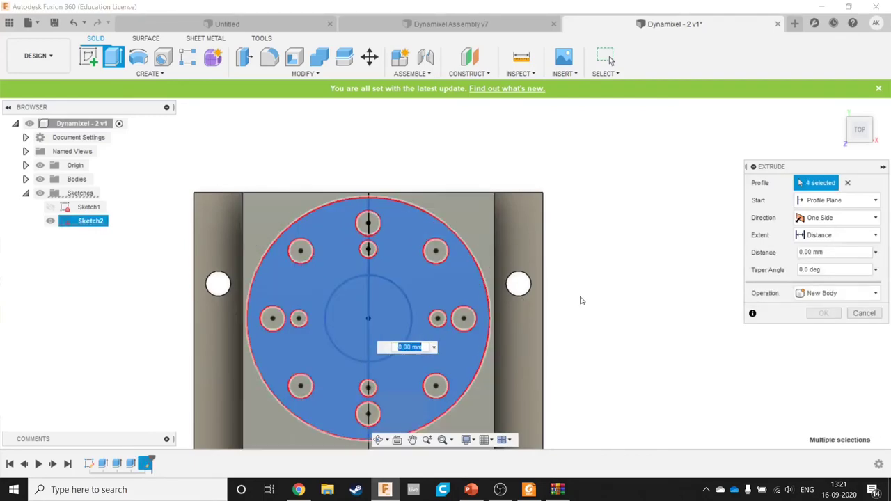
{"action": "middle_click_drag", "start_coordinate": [545, 301], "coordinate": [300, 282], "text": "shift"}
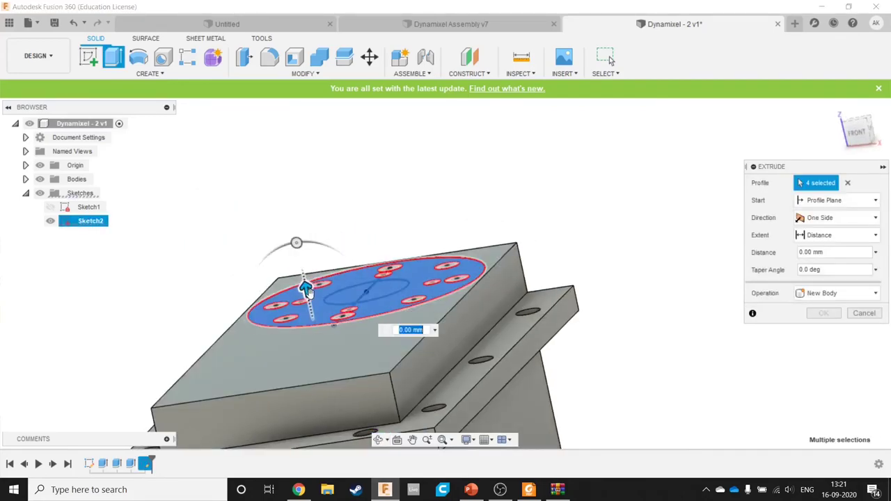
{"action": "type", "text": "2"}
{"action": "left_click_drag", "start_coordinate": [304, 263], "coordinate": [300, 258]}
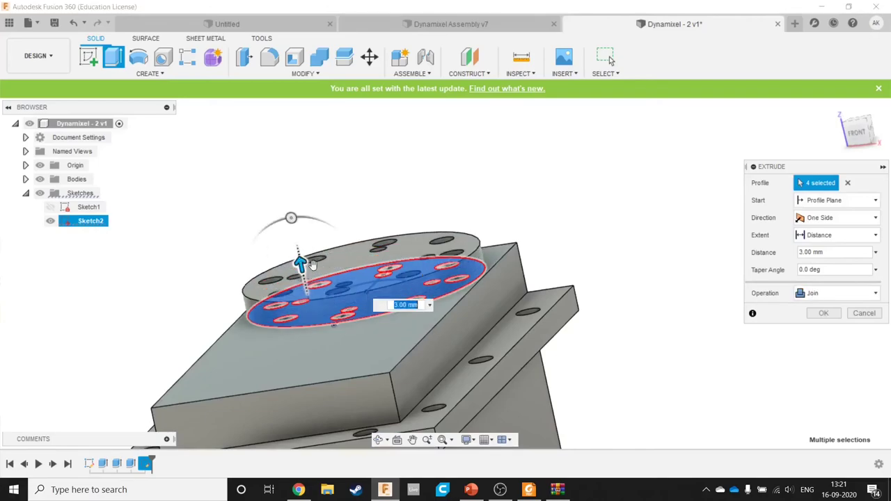
{"action": "left_click", "coordinate": [832, 295]}
{"action": "left_click", "coordinate": [820, 346]}
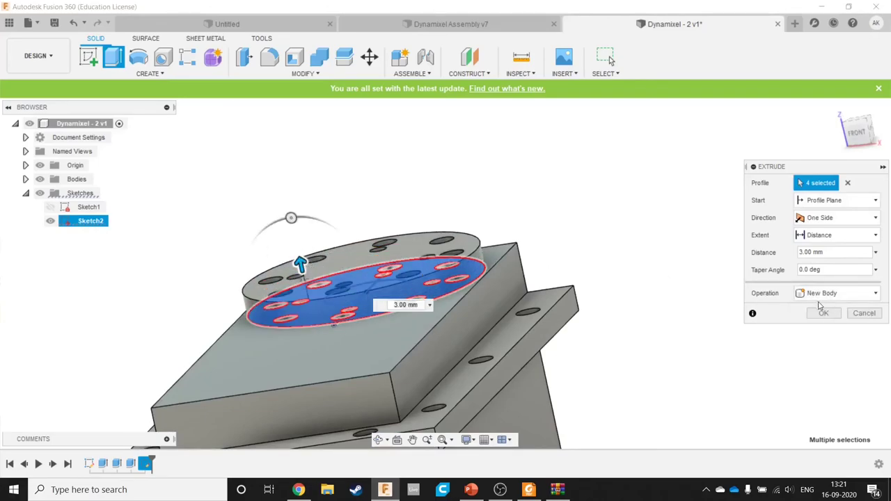
{"action": "left_click", "coordinate": [824, 314]}
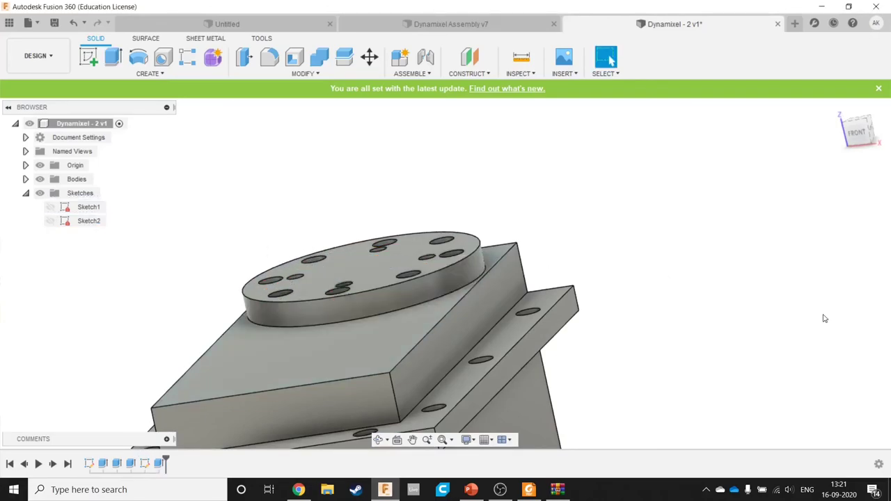
Step: Create a new sketch on the disc's top face
{"action": "left_click", "coordinate": [388, 264]}
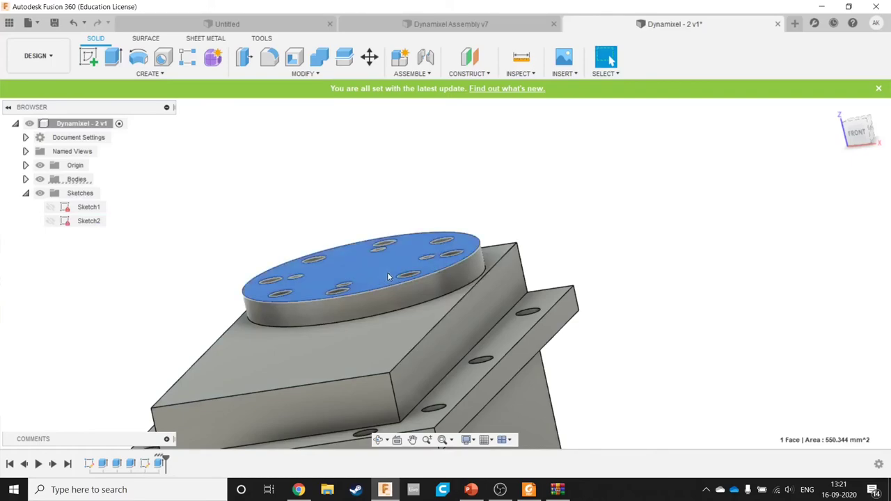
{"action": "right_click", "coordinate": [381, 271]}
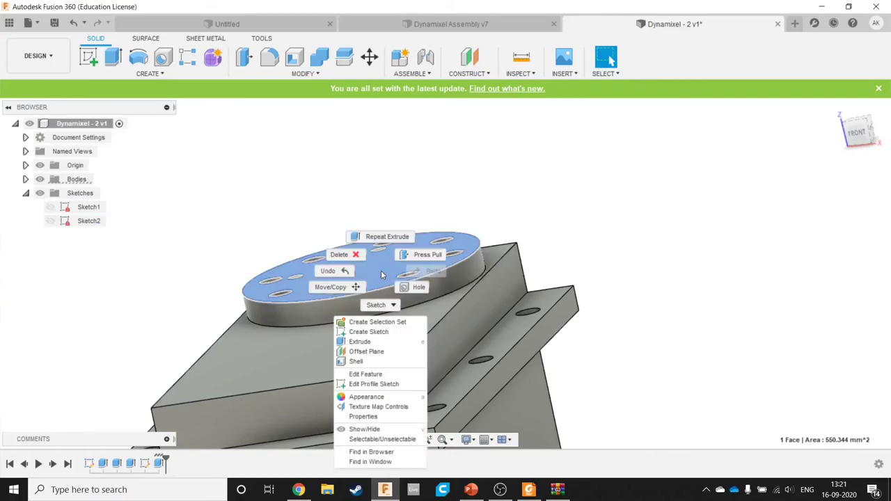
{"action": "left_click", "coordinate": [374, 334]}
Step: Draw a 10 mm diameter circle centred on the disc
{"action": "key", "text": "c"}
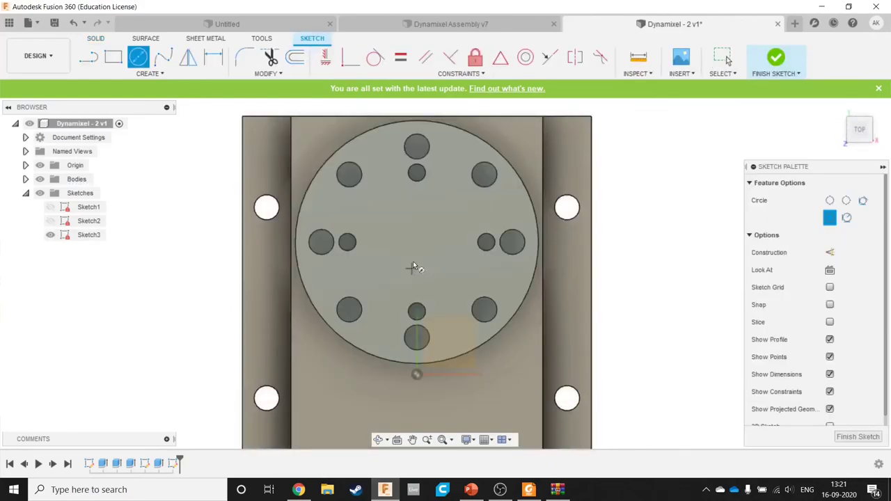
{"action": "left_click", "coordinate": [417, 242]}
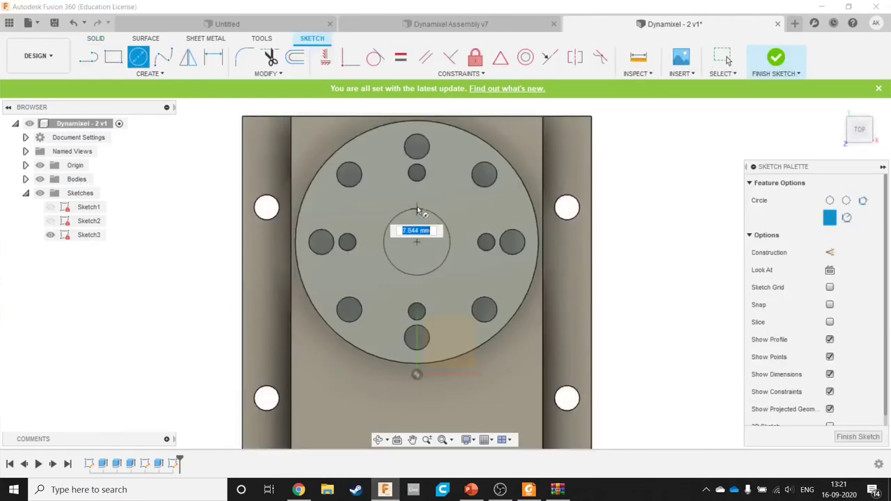
{"action": "type", "text": "10"}
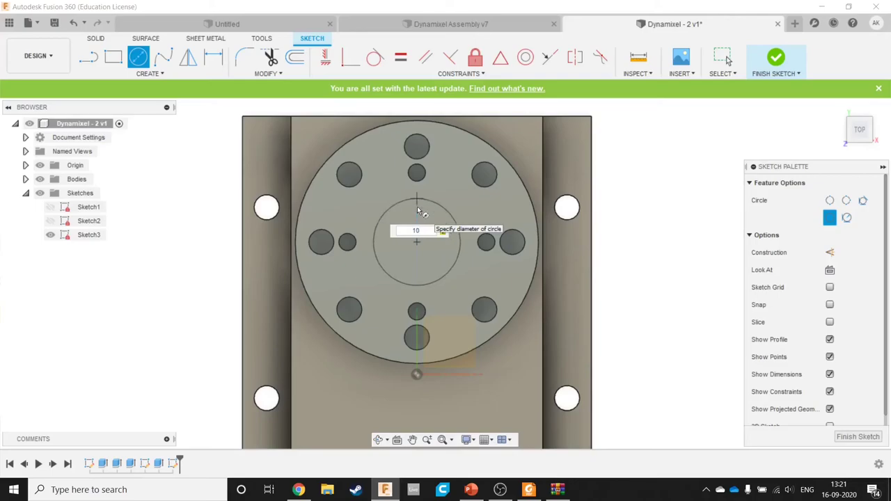
{"action": "key", "text": "Return"}
{"action": "key", "text": "Escape"}
{"action": "key", "text": "alt+Tab"}
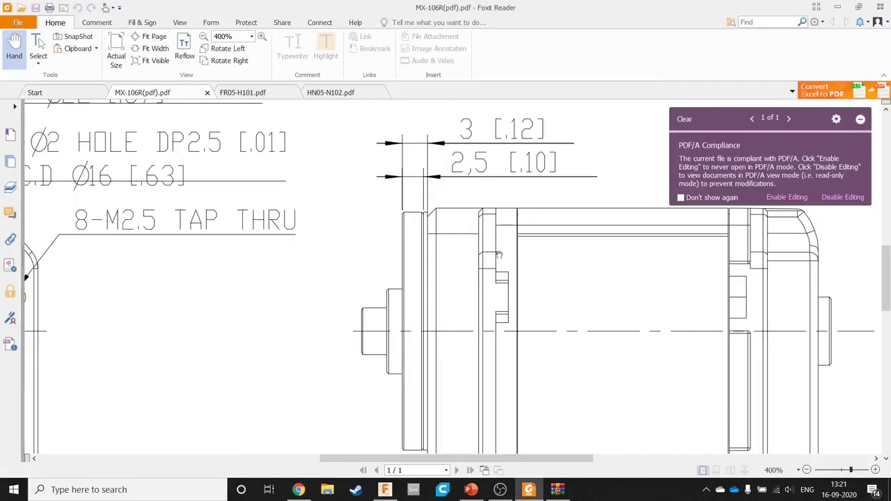
Step: Open the HN05-N102 horn drawing and scroll to its Ø10 boss and 1.8 height section
{"action": "key", "text": "alt+Tab"}
{"action": "key", "text": "alt+Tab"}
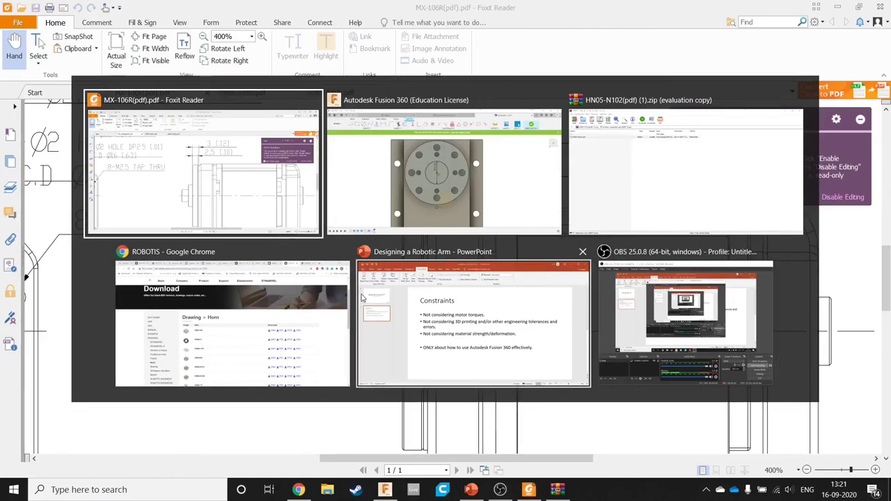
{"action": "left_click", "coordinate": [306, 219]}
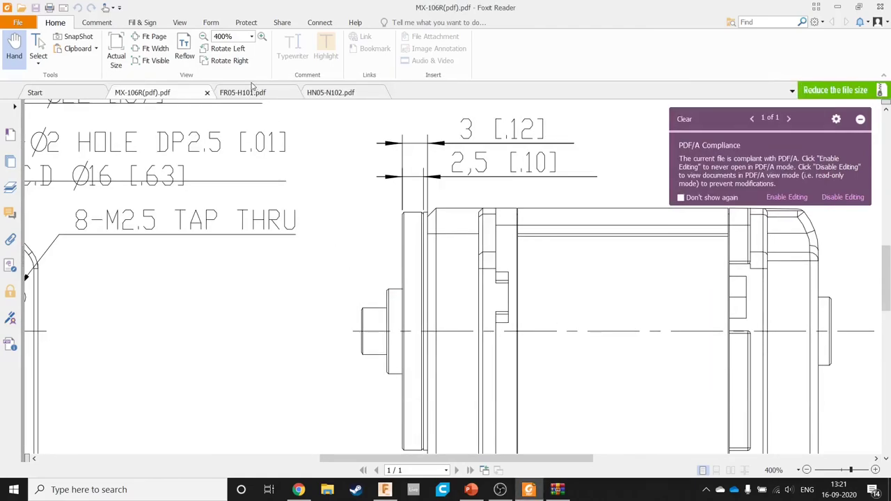
{"action": "left_click", "coordinate": [254, 91]}
{"action": "left_click", "coordinate": [325, 92]}
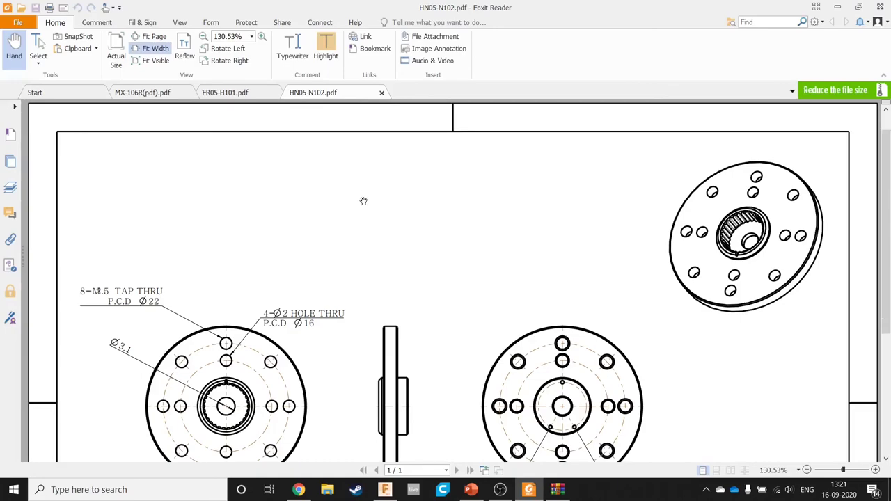
{"action": "scroll", "coordinate": [363, 201], "scroll_direction": "down", "scroll_amount": 3}
{"action": "scroll", "coordinate": [363, 201], "scroll_direction": "down", "scroll_amount": 2}
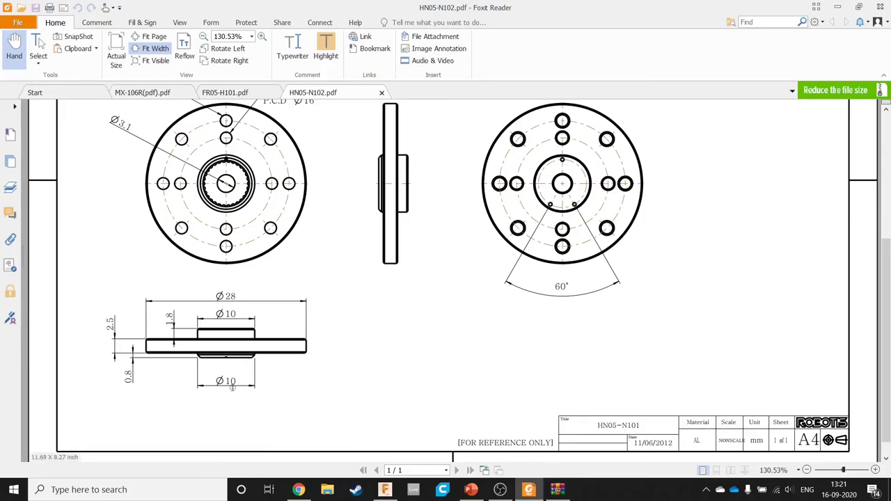
{"action": "key", "text": "alt+Tab"}
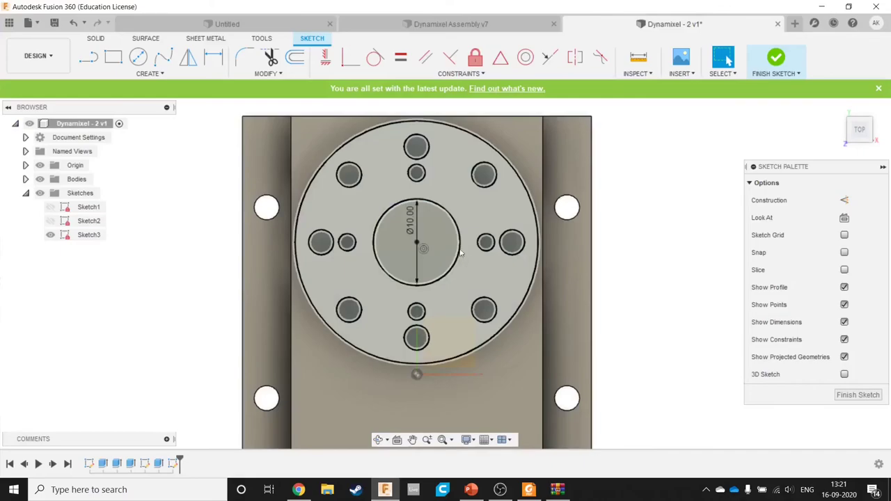
Step: Extrude the 10 mm centre circle 1.8 mm into a boss joined to the disc
{"action": "left_click", "coordinate": [453, 230]}
{"action": "middle_click_drag", "start_coordinate": [454, 233], "coordinate": [452, 297], "text": "shift"}
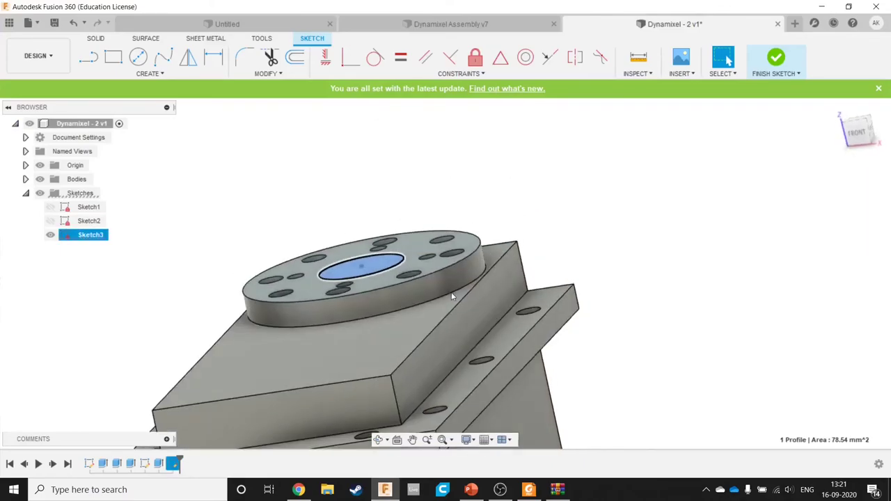
{"action": "key", "text": "e"}
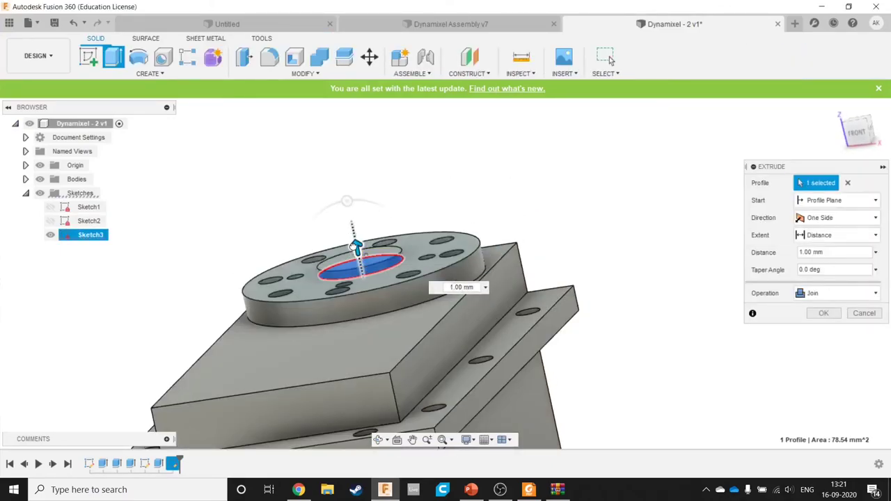
{"action": "left_click_drag", "start_coordinate": [355, 247], "coordinate": [354, 239]}
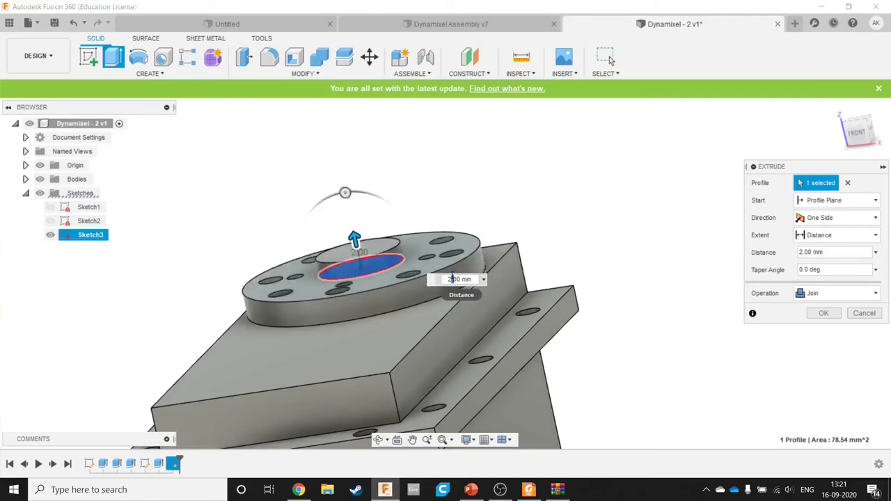
{"action": "left_click", "coordinate": [452, 278]}
{"action": "type", "text": "1.8"}
{"action": "key", "text": "Return"}
Step: Save a new version with the description 'bar turned'
{"action": "key", "text": "ctrl+s"}
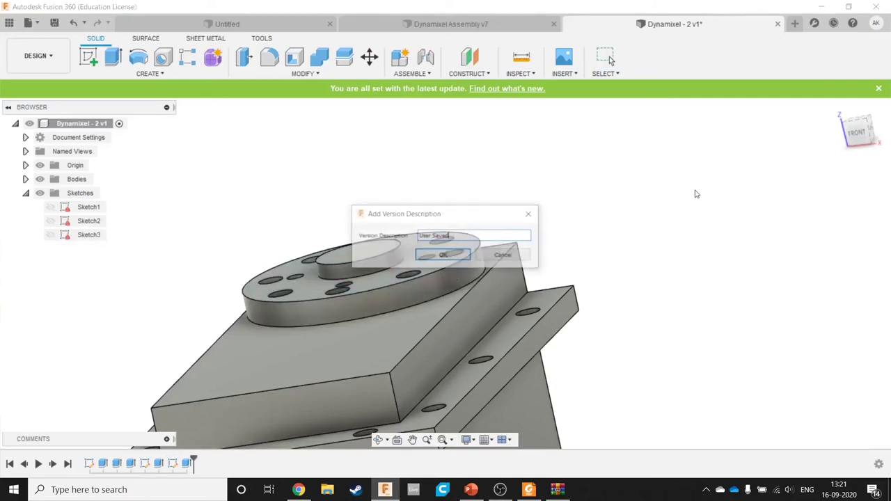
{"action": "type", "text": "bar turned"}
{"action": "key", "text": "Return"}
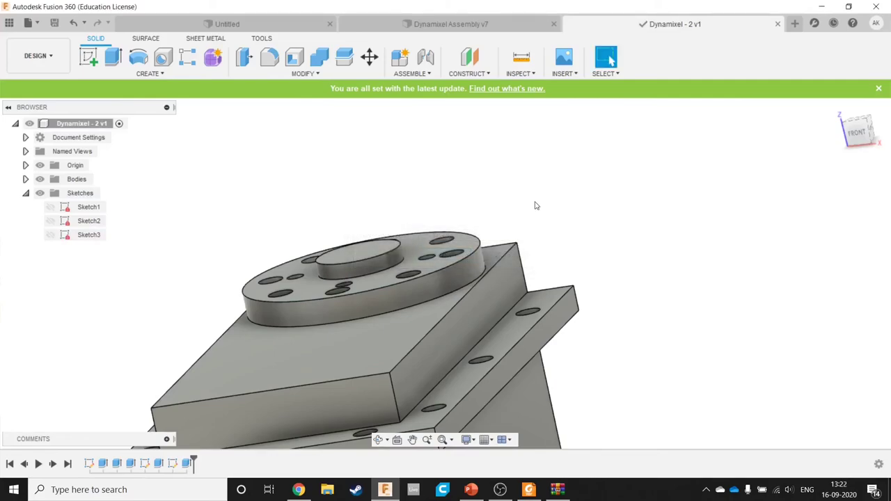
{"action": "mouse_move", "coordinate": [533, 219]}
{"action": "middle_mouse_down", "text": "shift"}
{"action": "mouse_move", "coordinate": [520, 268]}
{"action": "mouse_move", "coordinate": [567, 272]}
{"action": "mouse_move", "coordinate": [653, 214]}
{"action": "mouse_move", "coordinate": [586, 171]}
{"action": "mouse_move", "coordinate": [594, 211]}
{"action": "middle_mouse_up", "text": "shift"}
{"action": "scroll", "coordinate": [520, 268], "scroll_direction": "down", "scroll_amount": 5}
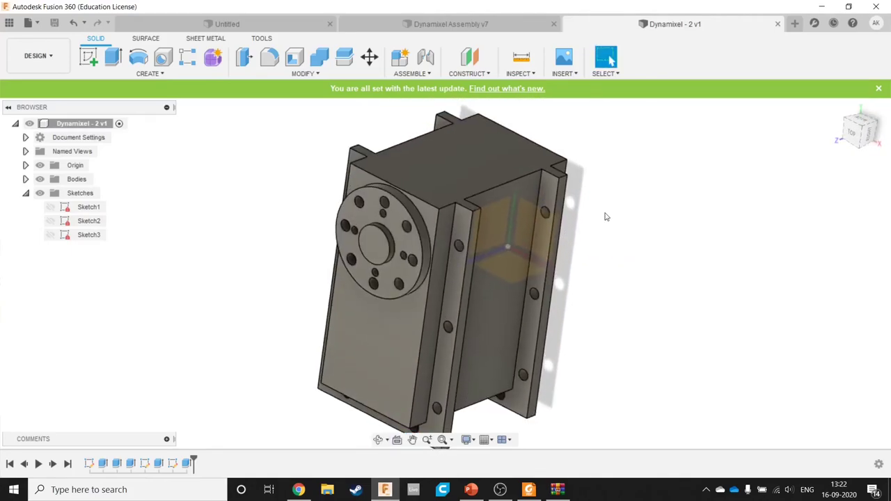
Step: Save the design as version 2 and switch from the Surface tools back to Solid
{"action": "key", "text": "ctrl+s"}
{"action": "left_click", "coordinate": [139, 41]}
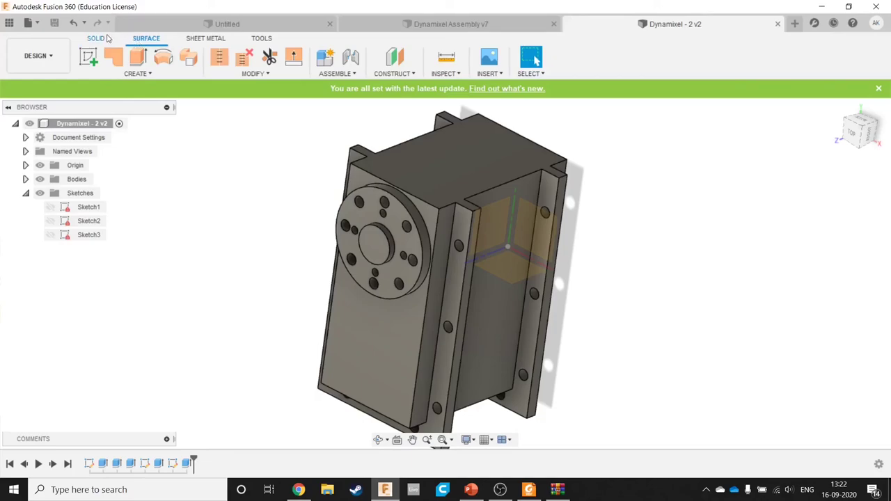
{"action": "left_click", "coordinate": [98, 39]}
Step: Search the appearance library for 'plastic' and drag Plastic - Matte (Black) onto Body1
{"action": "left_click", "coordinate": [25, 179]}
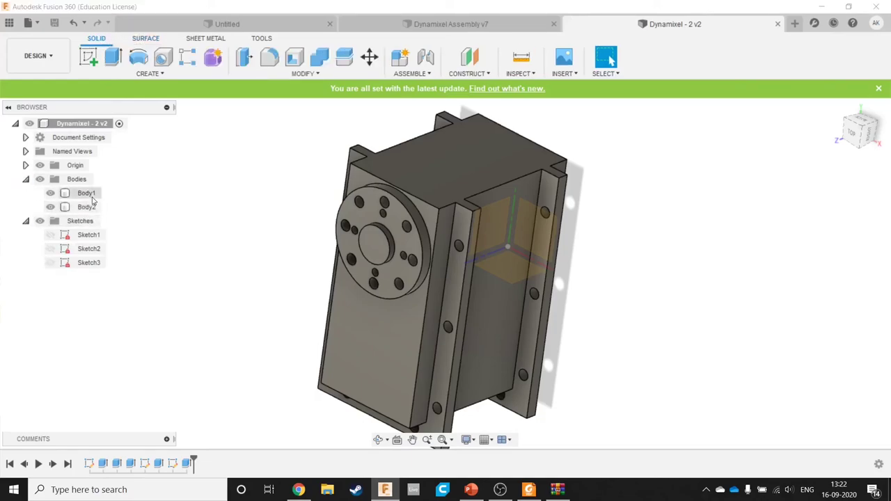
{"action": "right_click", "coordinate": [89, 195]}
{"action": "key", "text": "Escape"}
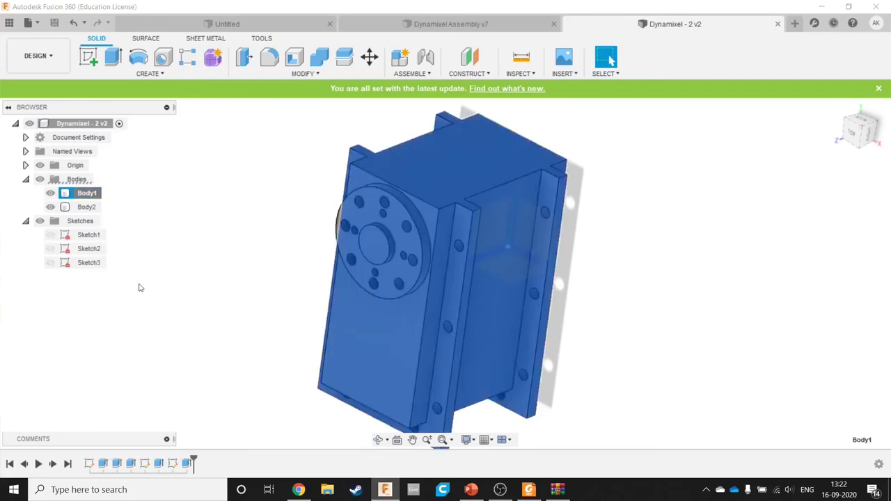
{"action": "key", "text": "a"}
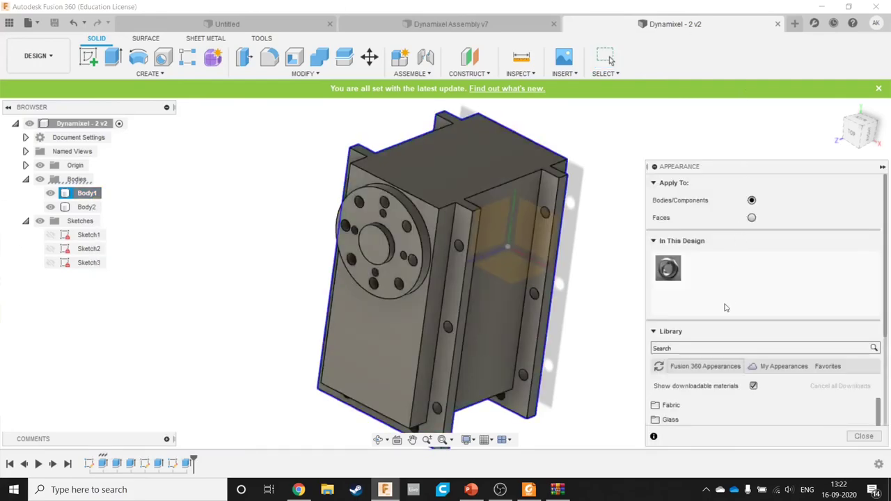
{"action": "scroll", "coordinate": [696, 321], "scroll_direction": "down", "scroll_amount": 3}
{"action": "left_click", "coordinate": [687, 211]}
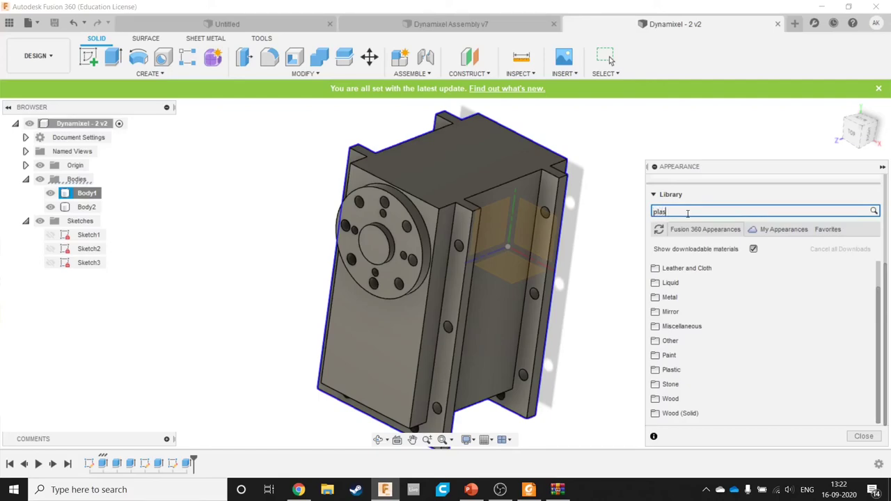
{"action": "type", "text": "plastic"}
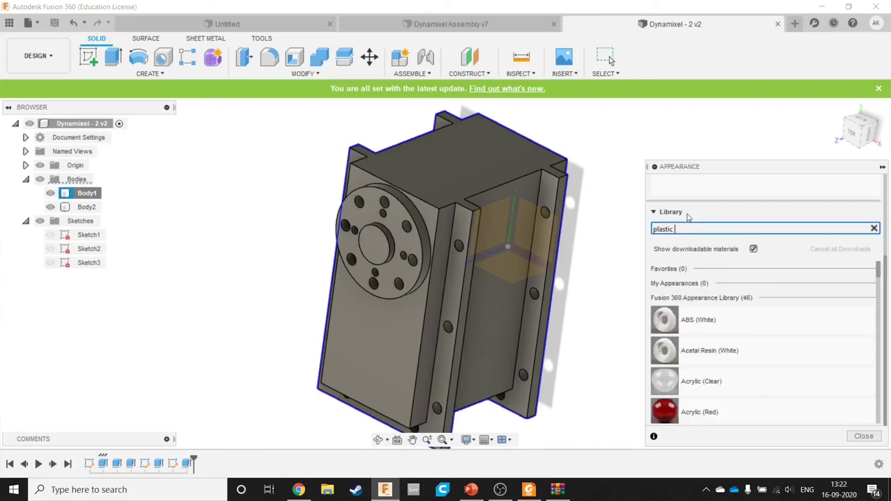
{"action": "scroll", "coordinate": [727, 366], "scroll_direction": "down", "scroll_amount": 10}
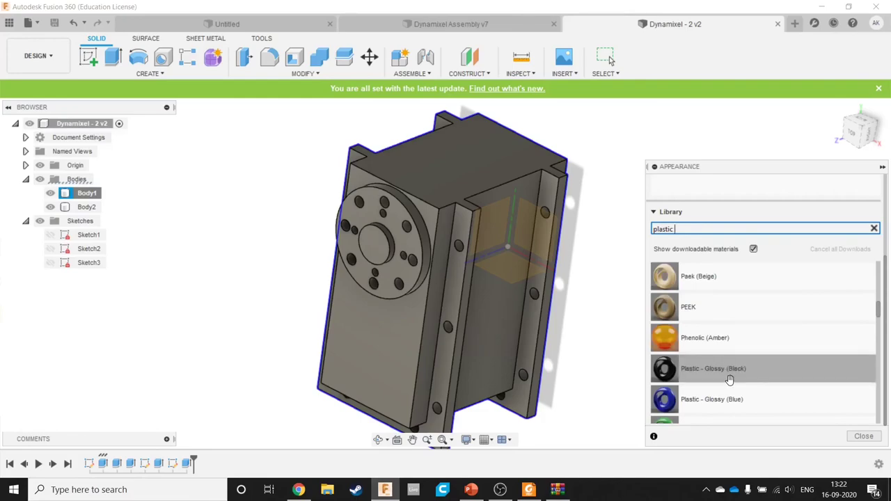
{"action": "scroll", "coordinate": [728, 376], "scroll_direction": "down", "scroll_amount": 2}
{"action": "left_click_drag", "start_coordinate": [665, 307], "coordinate": [412, 334]}
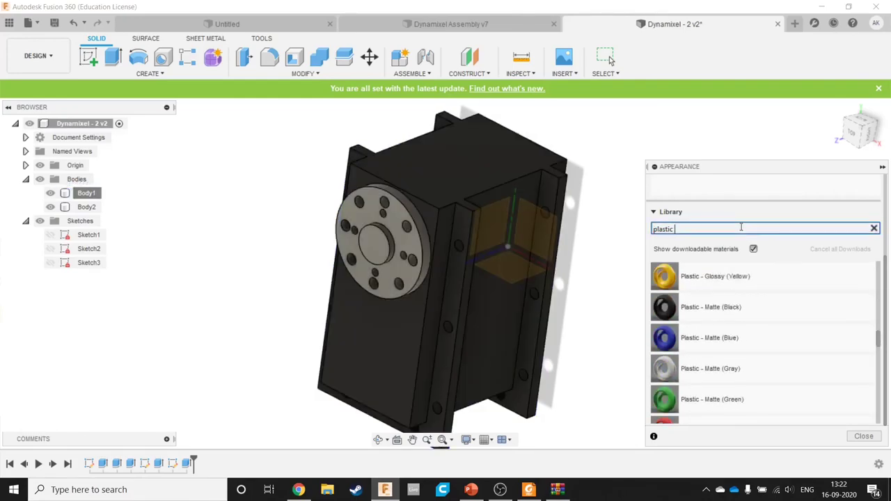
{"action": "double_click", "coordinate": [740, 228]}
Step: Search 'st', drag Stainless Steel - Polished onto the horn disc, and close the Appearance panel
{"action": "type", "text": "steel"}
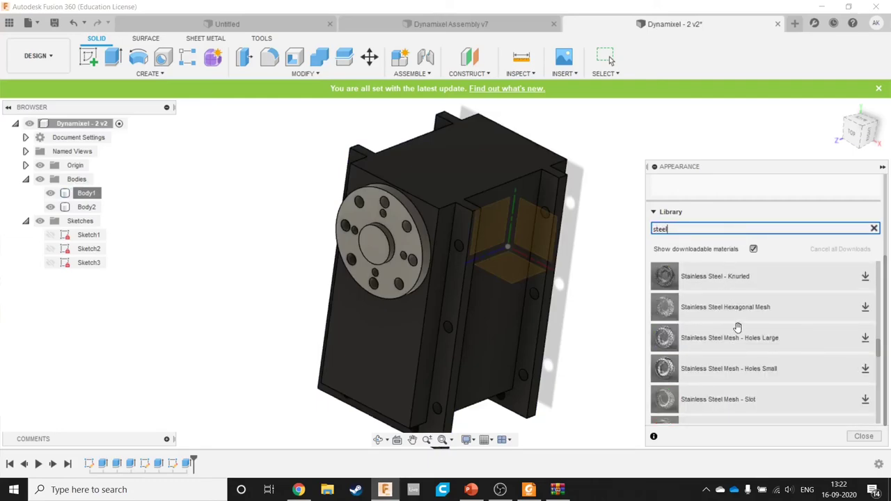
{"action": "scroll", "coordinate": [735, 380], "scroll_direction": "down", "scroll_amount": 3}
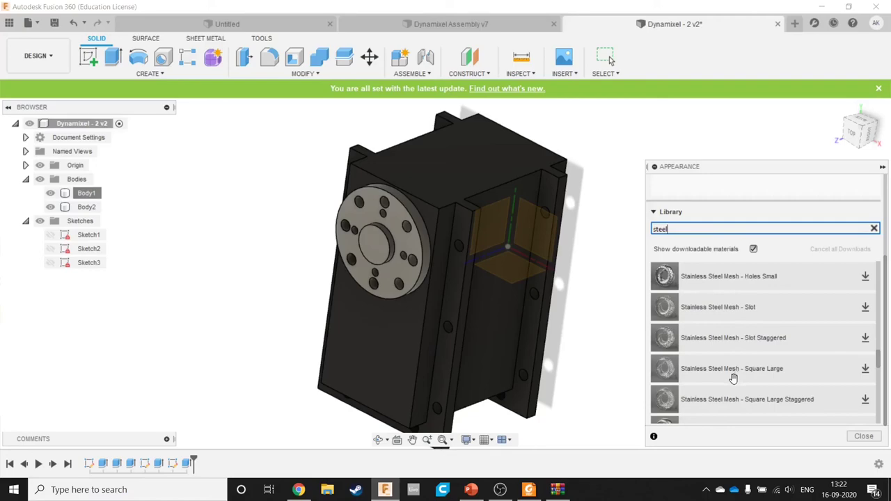
{"action": "scroll", "coordinate": [694, 317], "scroll_direction": "up", "scroll_amount": 3}
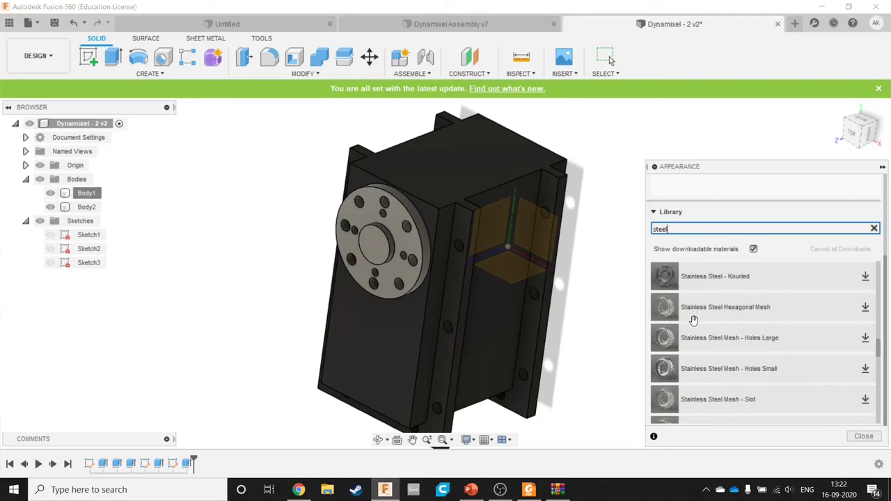
{"action": "scroll", "coordinate": [693, 328], "scroll_direction": "down", "scroll_amount": 8}
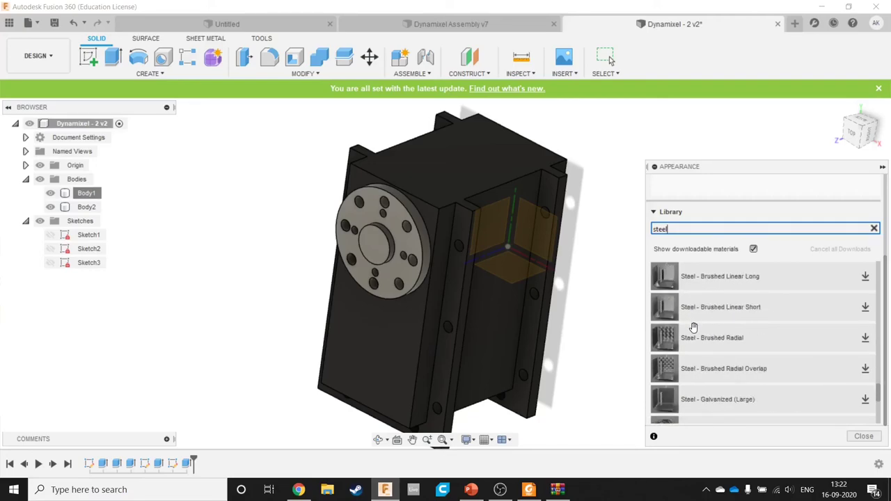
{"action": "scroll", "coordinate": [694, 327], "scroll_direction": "up", "scroll_amount": 3}
{"action": "scroll", "coordinate": [695, 340], "scroll_direction": "up", "scroll_amount": 8}
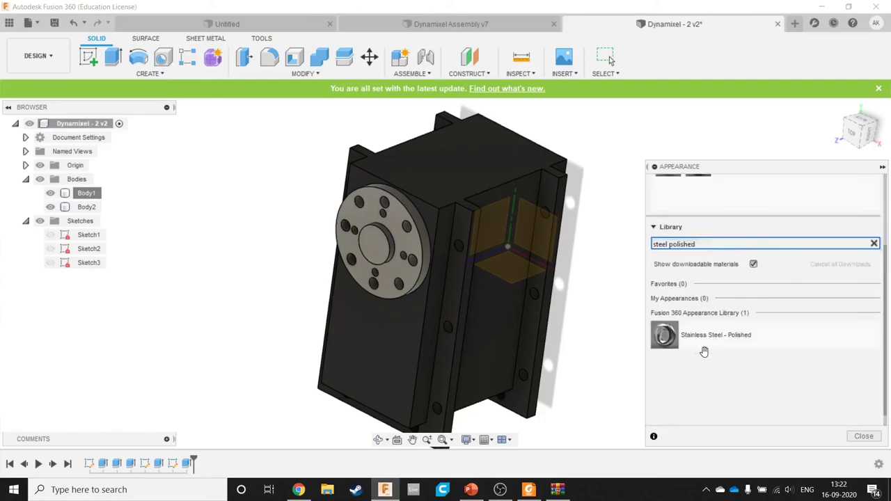
{"action": "left_click_drag", "start_coordinate": [382, 304], "coordinate": [379, 299]}
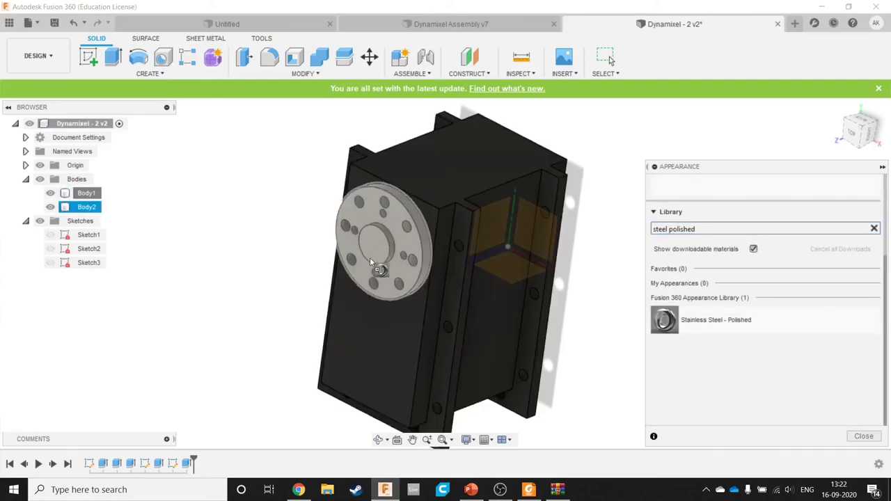
{"action": "middle_click_drag", "start_coordinate": [610, 281], "coordinate": [619, 297], "text": "shift"}
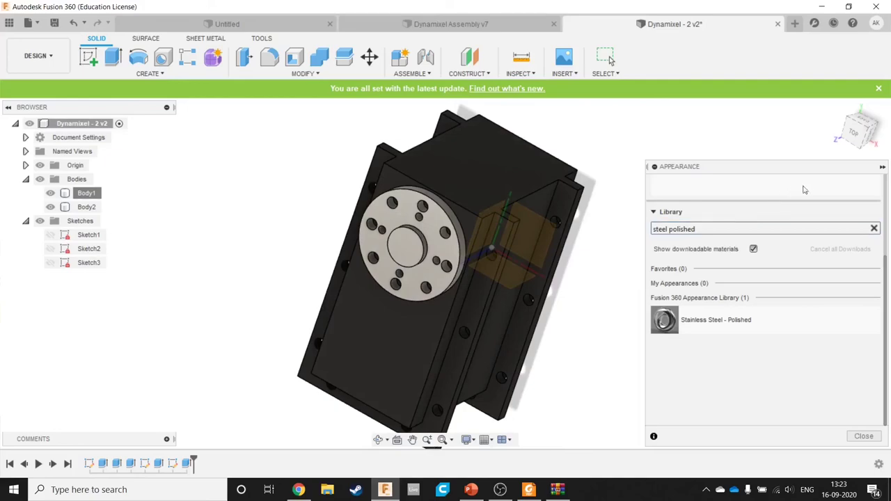
{"action": "left_click", "coordinate": [880, 168]}
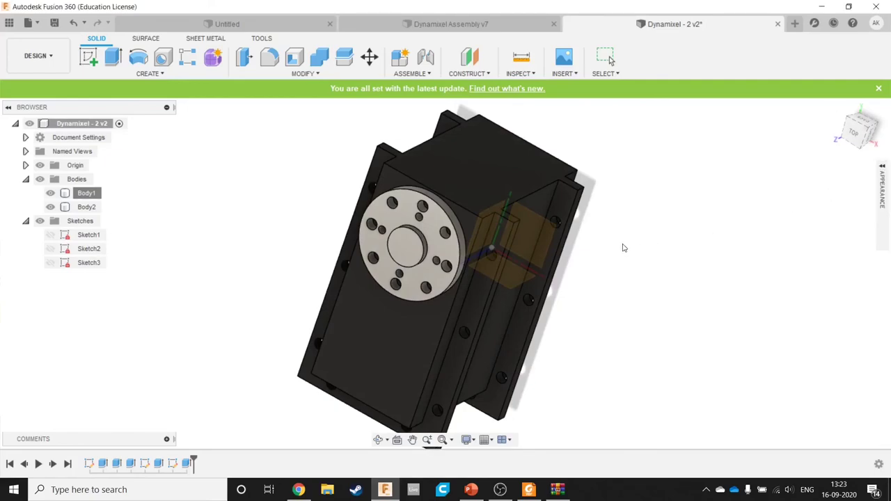
{"action": "middle_click_drag", "start_coordinate": [624, 248], "coordinate": [595, 211]}
Step: Save version 3 of the design and hide the Origin planes and axes
{"action": "key", "text": "ctrl+s"}
{"action": "left_click", "coordinate": [465, 255]}
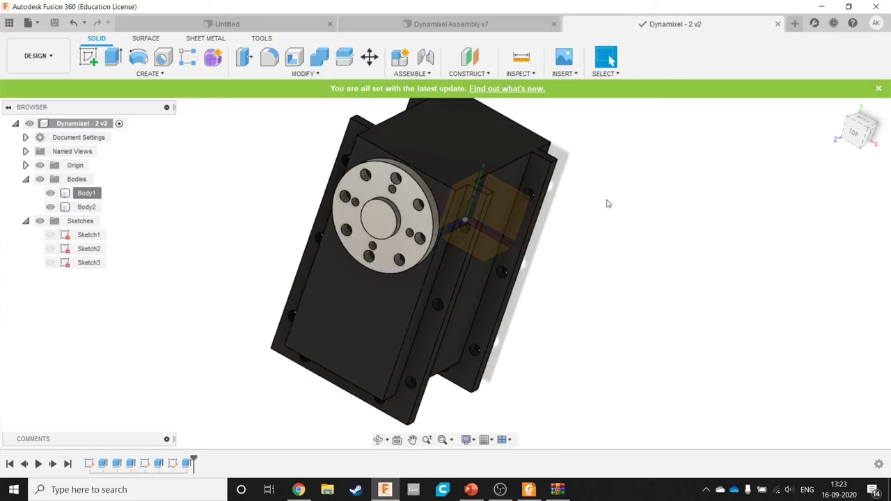
{"action": "scroll", "coordinate": [609, 204], "scroll_direction": "up", "scroll_amount": 2}
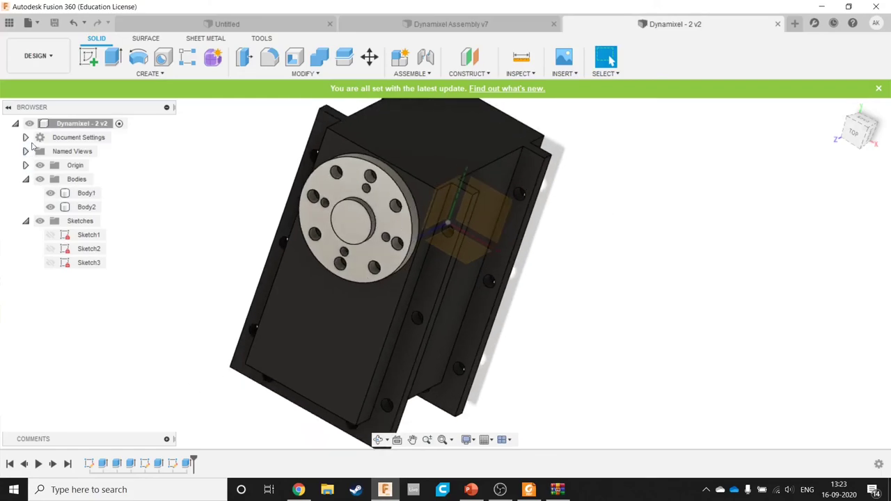
{"action": "left_click", "coordinate": [40, 165]}
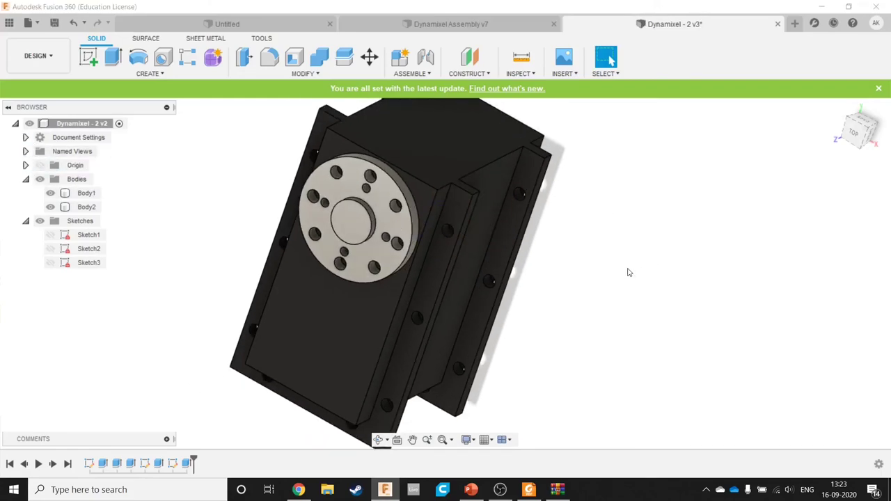
{"action": "middle_click_drag", "start_coordinate": [628, 272], "coordinate": [631, 237], "text": "shift"}
{"action": "left_click", "coordinate": [38, 56]}
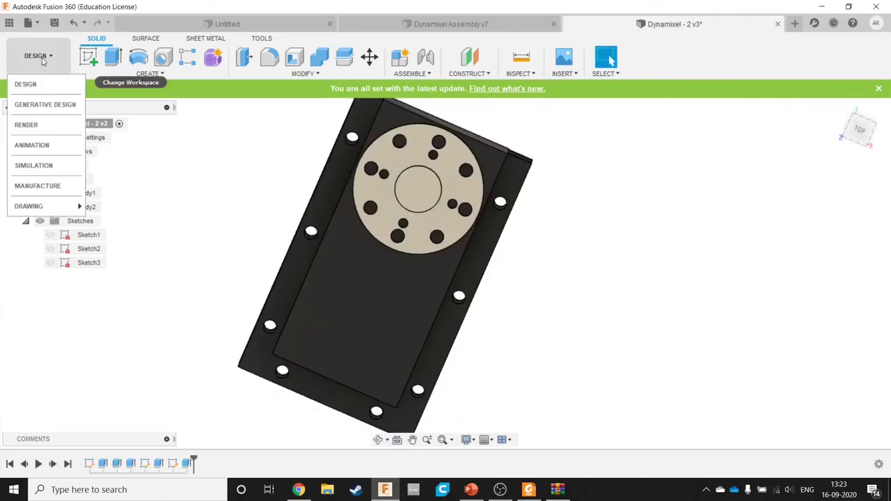
{"action": "left_click", "coordinate": [42, 123]}
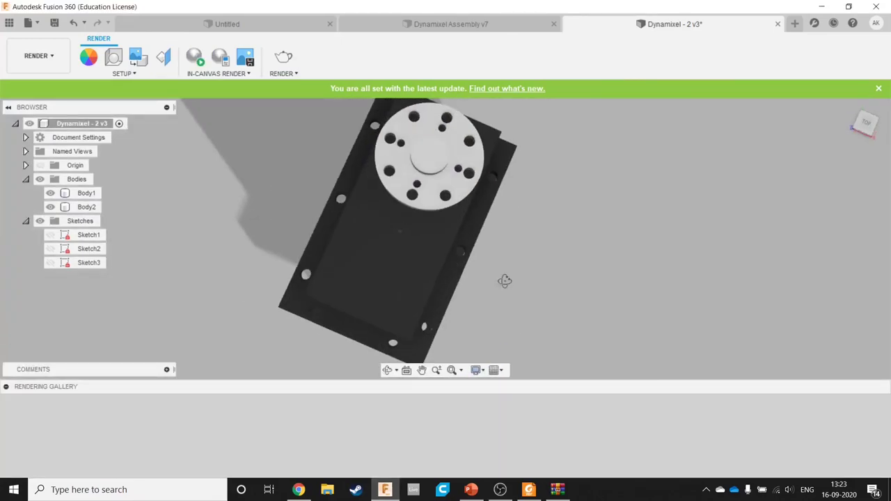
{"action": "middle_click_drag", "start_coordinate": [505, 281], "coordinate": [597, 323], "text": "shift"}
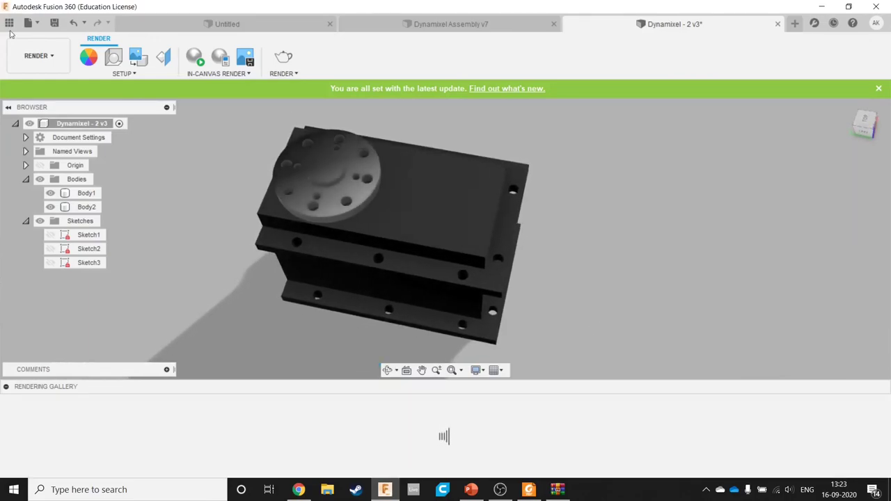
{"action": "left_click", "coordinate": [38, 55]}
{"action": "left_click", "coordinate": [27, 84]}
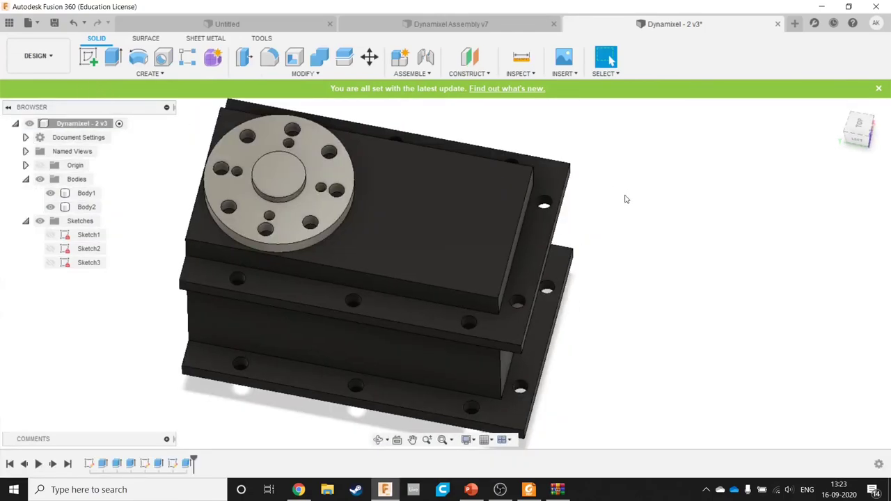
Step: Orbit and zoom to inspect the finished servo from near the top, then return to Foxit Reader
{"action": "middle_click_drag", "start_coordinate": [625, 199], "coordinate": [531, 328], "text": "shift"}
{"action": "middle_click_drag", "start_coordinate": [651, 182], "coordinate": [605, 232]}
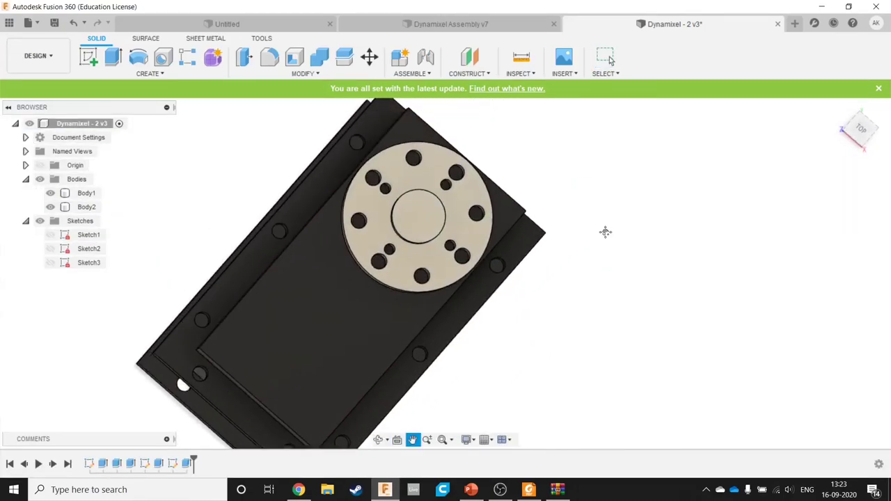
{"action": "scroll", "coordinate": [610, 229], "scroll_direction": "down", "scroll_amount": 2}
{"action": "scroll", "coordinate": [605, 221], "scroll_direction": "up", "scroll_amount": 3}
{"action": "scroll", "coordinate": [605, 221], "scroll_direction": "down", "scroll_amount": 5}
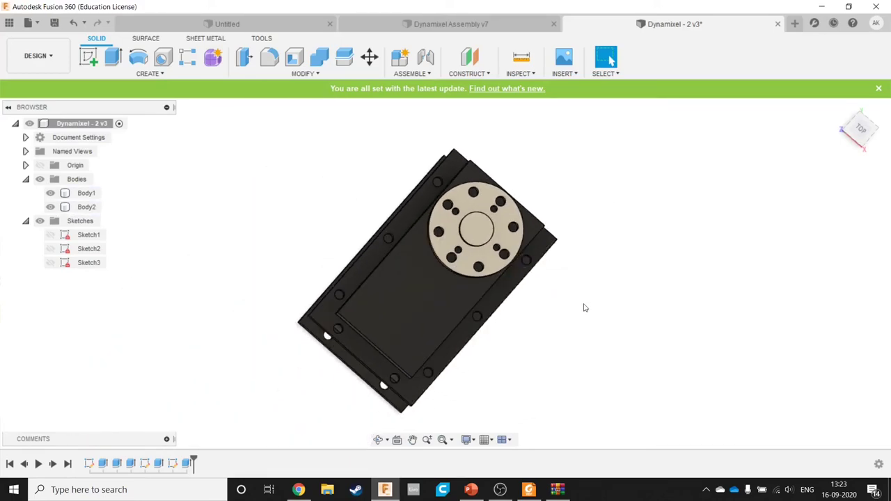
{"action": "key", "text": "alt+Tab"}
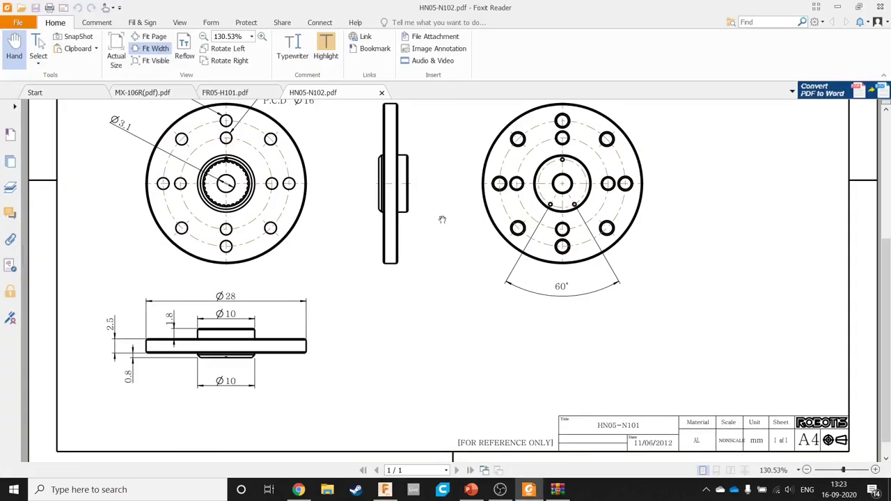
Step: Zoom the FR05-H101 drawing out from 600% to 200% to show its M2.5 and Ø2.5 hole callouts
{"action": "scroll", "coordinate": [406, 206], "scroll_direction": "up", "scroll_amount": 2}
{"action": "scroll", "coordinate": [315, 221], "scroll_direction": "up", "scroll_amount": 5, "text": "ctrl"}
{"action": "scroll", "coordinate": [402, 313], "scroll_direction": "down", "scroll_amount": 3}
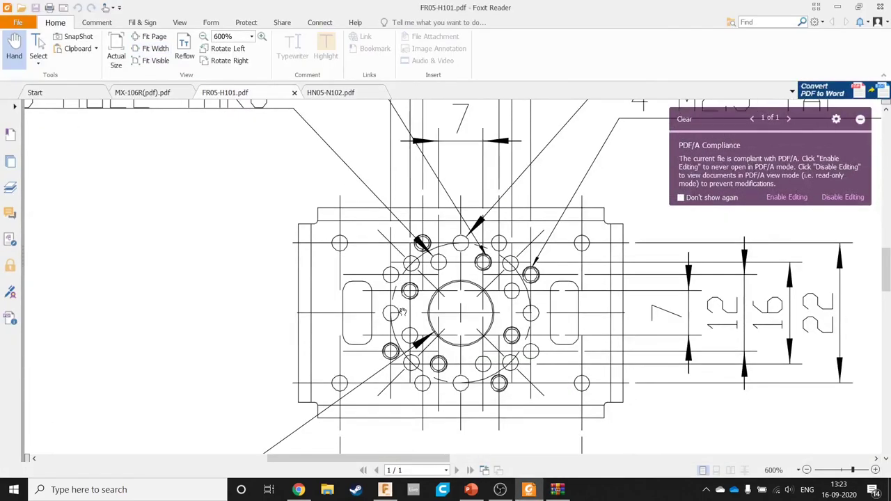
{"action": "scroll", "coordinate": [403, 312], "scroll_direction": "down", "scroll_amount": 3, "text": "ctrl"}
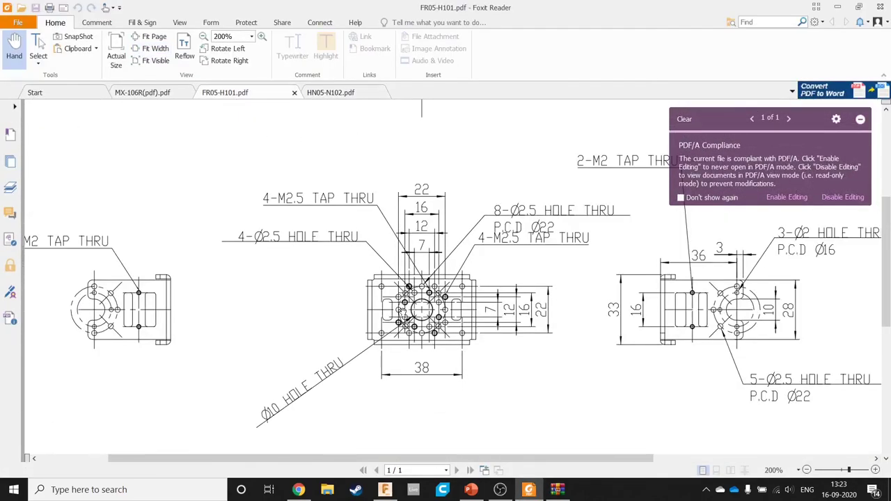
{"action": "scroll", "coordinate": [342, 339], "scroll_direction": "up", "scroll_amount": 3}
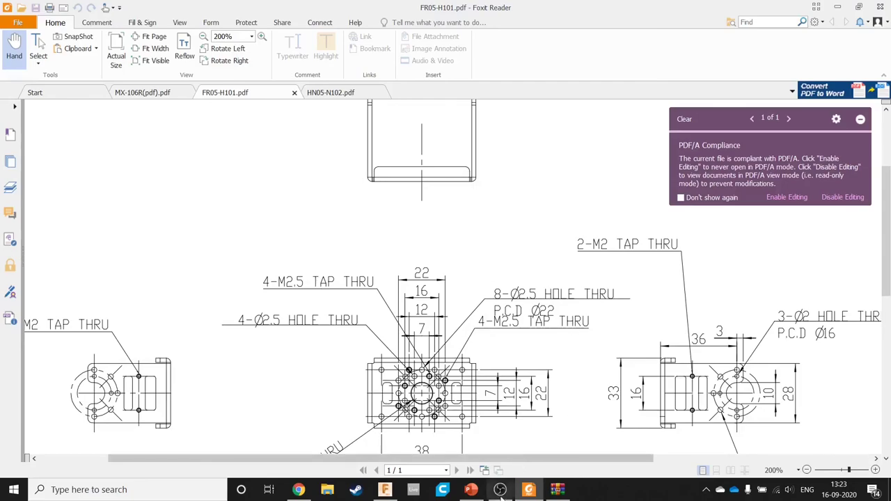
{"action": "mouse_move", "coordinate": [500, 490]}
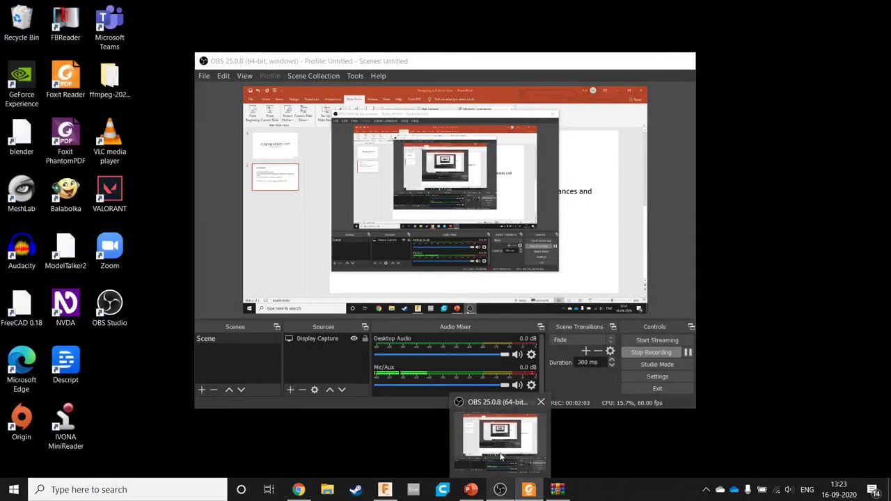